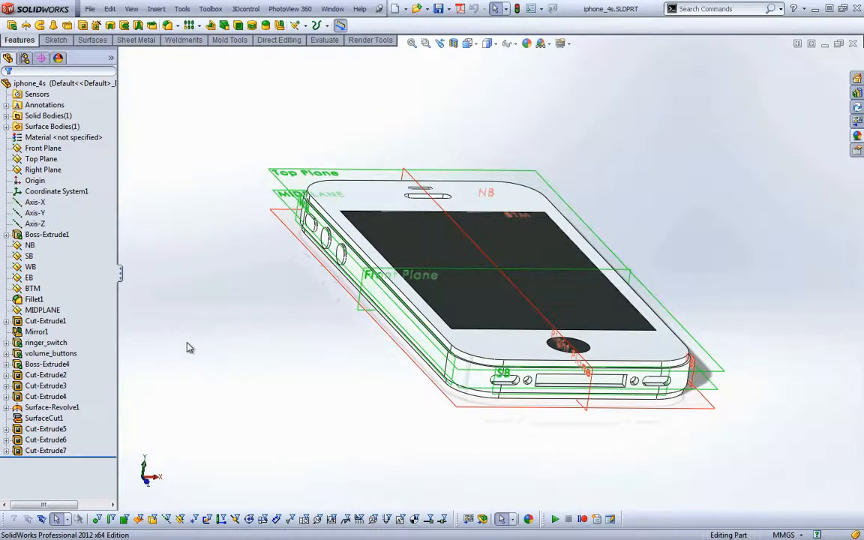
Create a new part from the metric-jef part template
{"action": "middle_click_drag", "start_coordinate": [189, 346], "coordinate": [219, 328]}
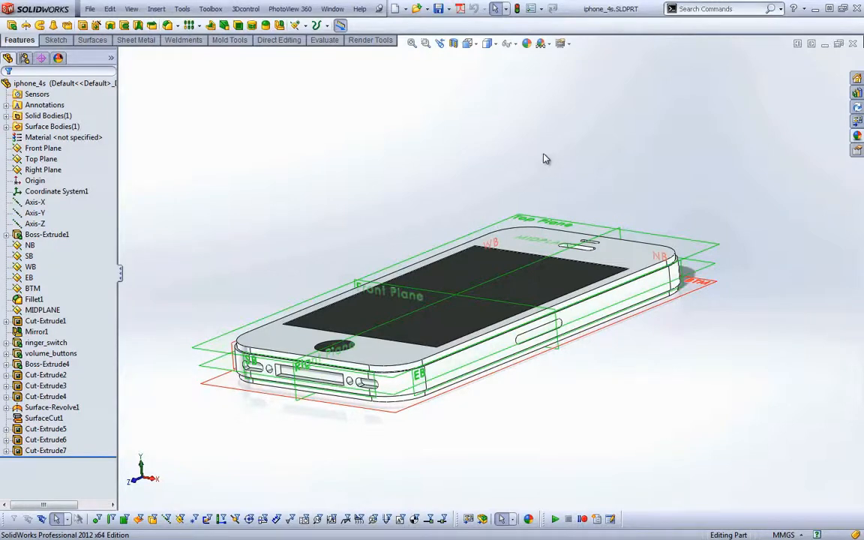
{"action": "left_click", "coordinate": [396, 10]}
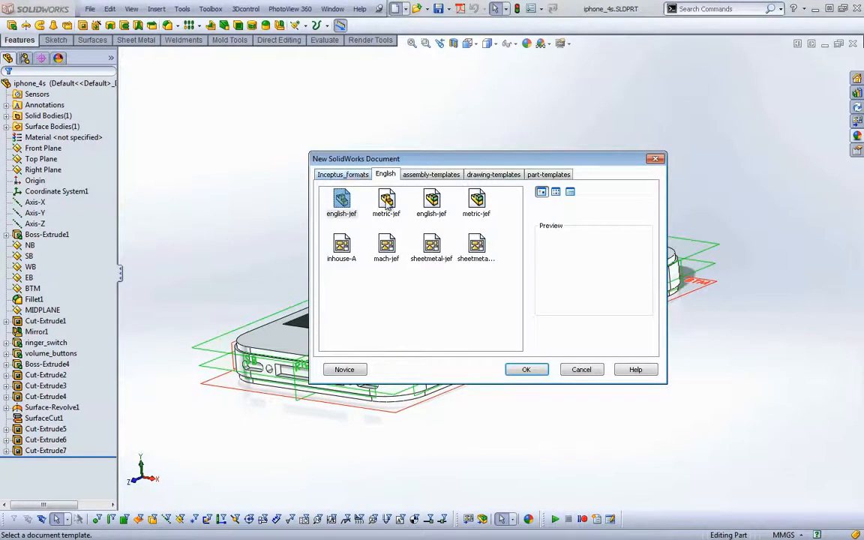
{"action": "double_click", "coordinate": [388, 203]}
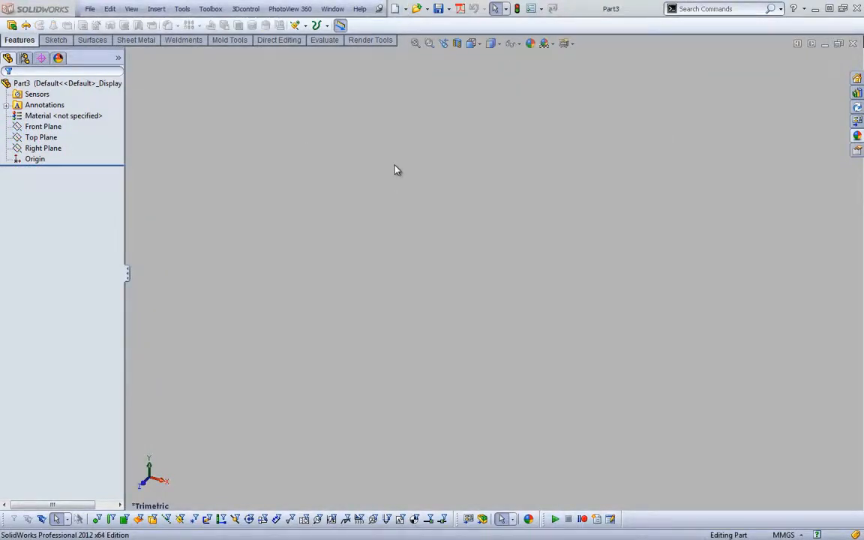
Save the new part as iphone_case_skeleton in the Applied-iPhone_Case folder
{"action": "key", "text": "ctrl+s"}
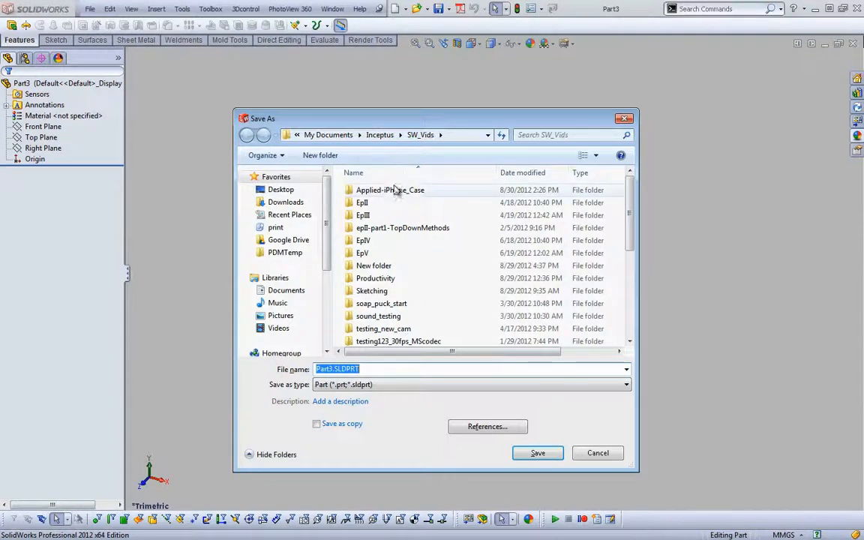
{"action": "double_click", "coordinate": [391, 190]}
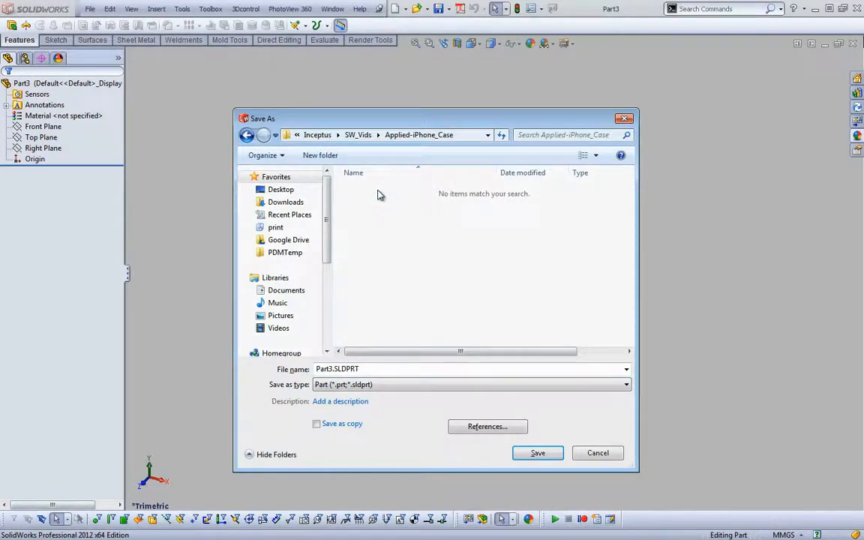
{"action": "key", "text": "BackSpace"}
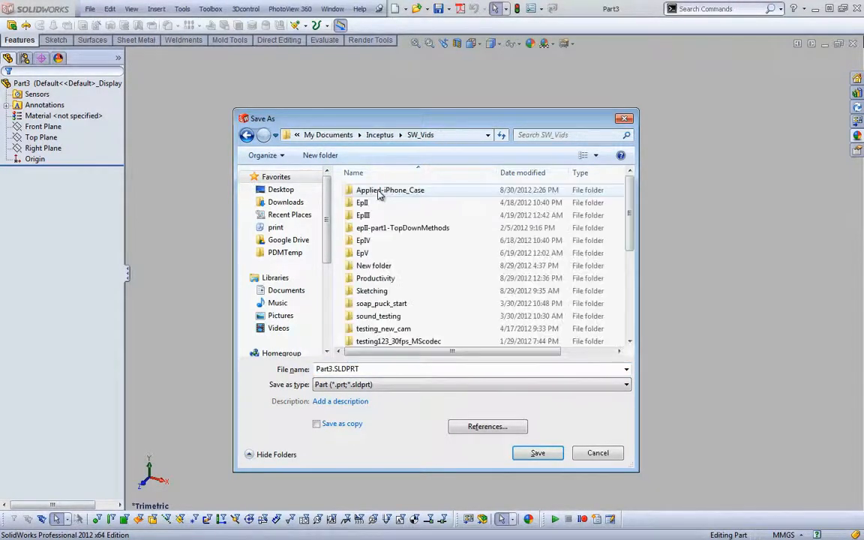
{"action": "double_click", "coordinate": [380, 191]}
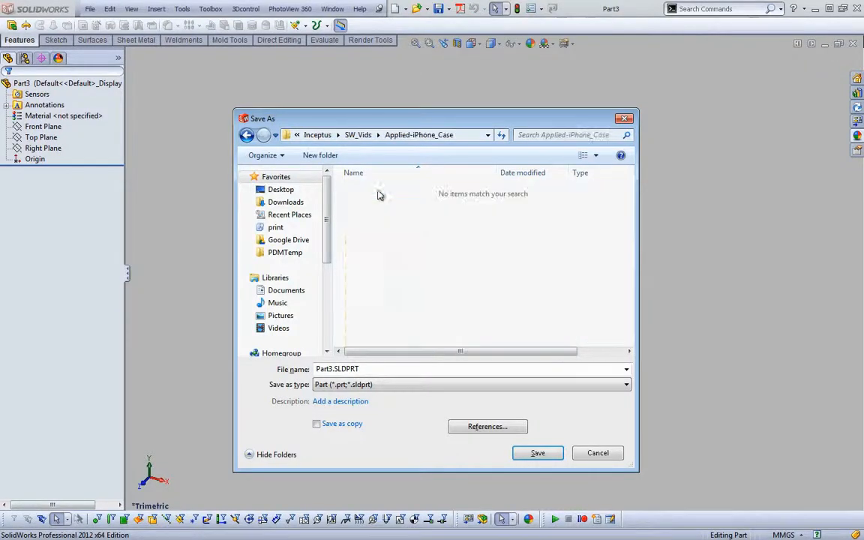
{"action": "left_click", "coordinate": [369, 370]}
{"action": "type", "text": "i"}
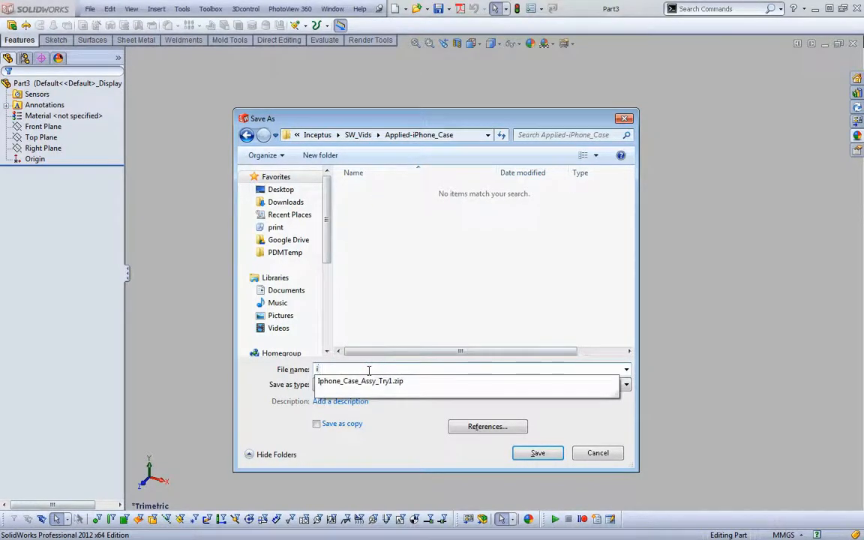
{"action": "type", "text": "phone+"}
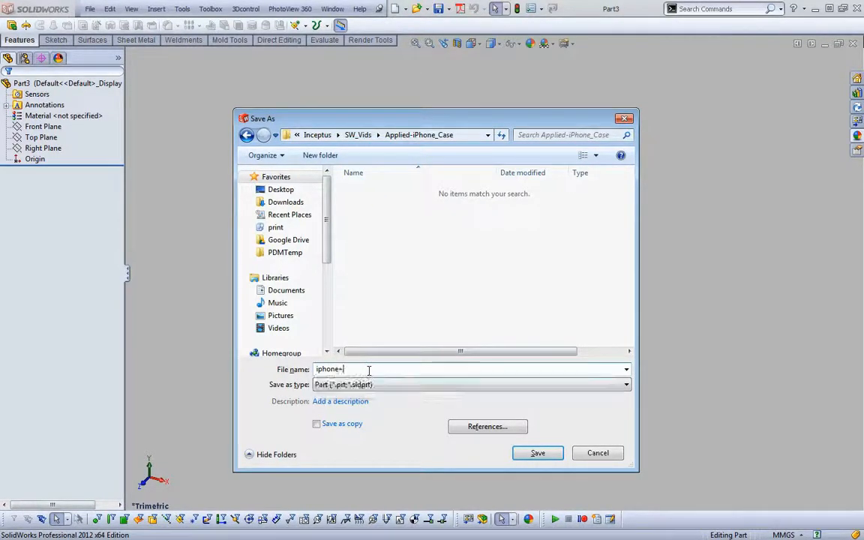
{"action": "key", "text": "BackSpace"}
{"action": "type", "text": "_case_skeleton"}
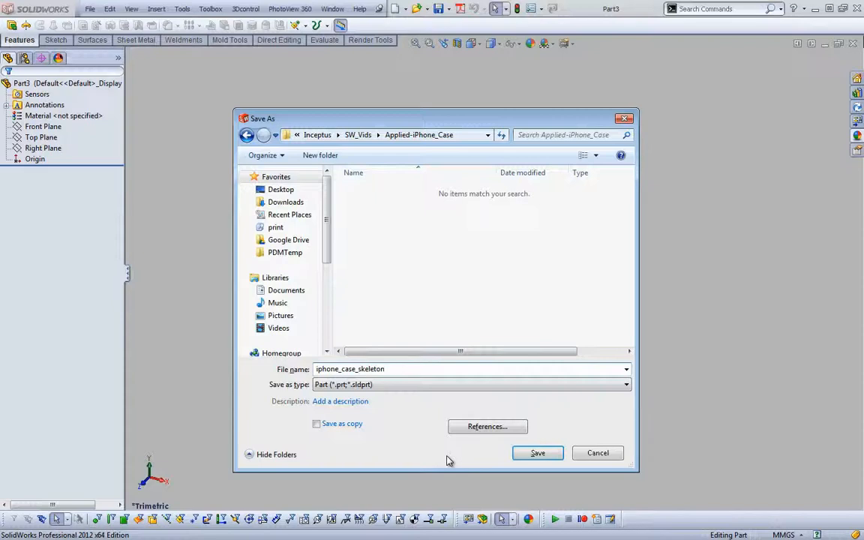
{"action": "left_click", "coordinate": [540, 456]}
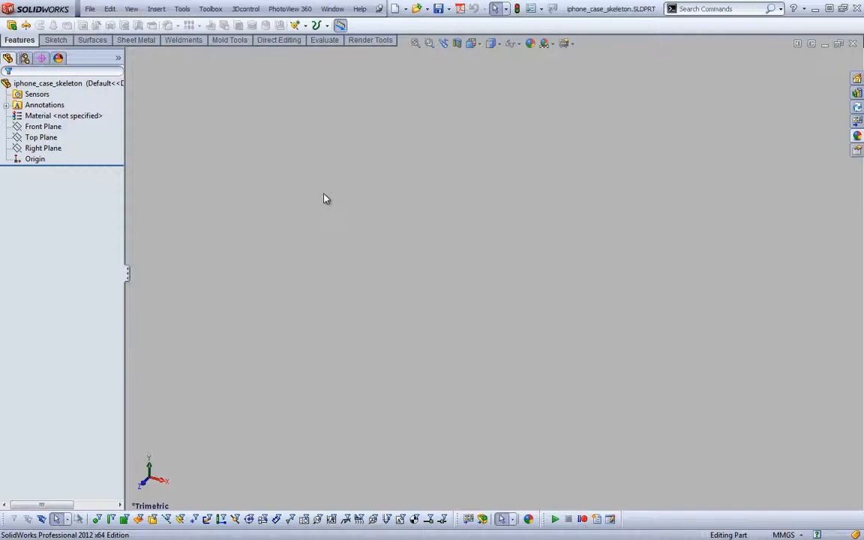
Insert iphone_4s.SLDPRT at the origin, transferring solid bodies, planes and unabsorbed sketches, and save the part
{"action": "left_click", "coordinate": [156, 8]}
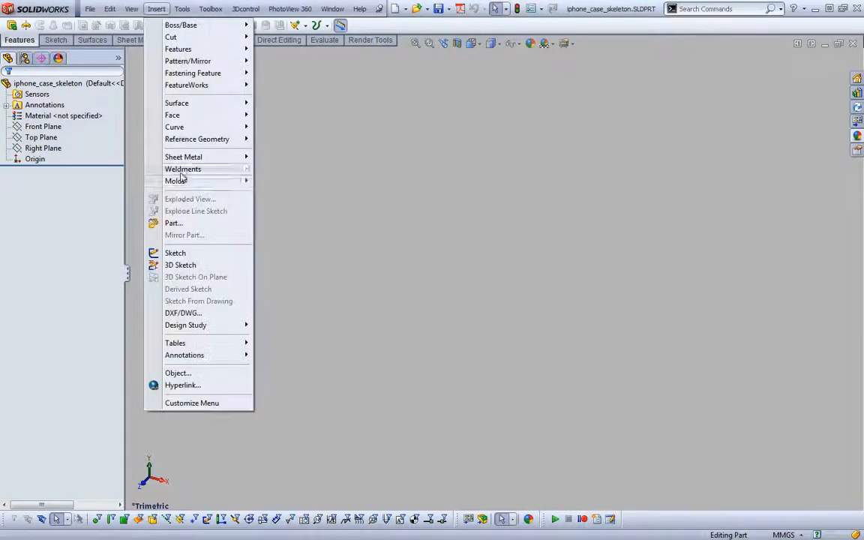
{"action": "left_click", "coordinate": [180, 227]}
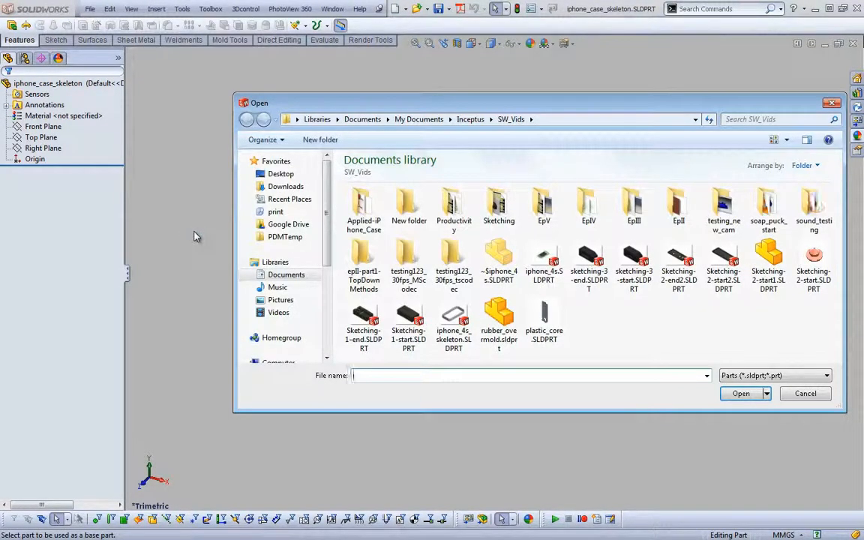
{"action": "left_click", "coordinate": [544, 264]}
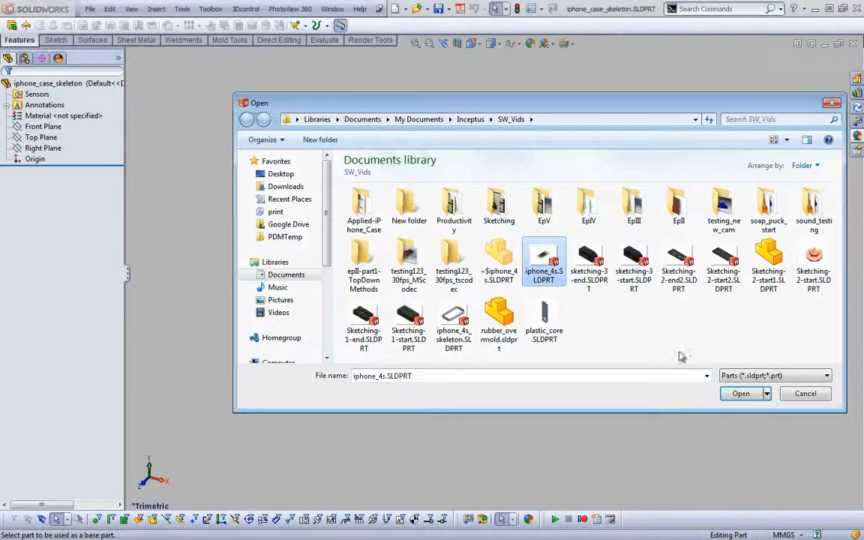
{"action": "left_click", "coordinate": [741, 394]}
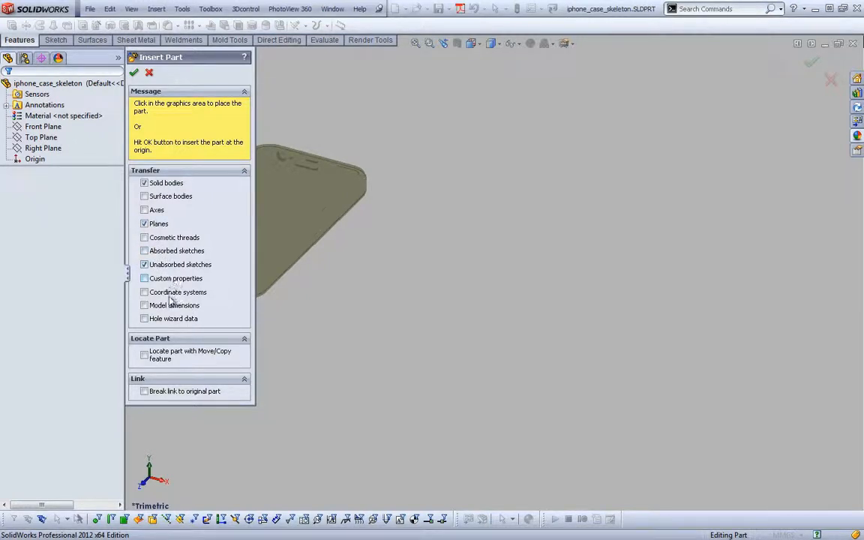
{"action": "left_click", "coordinate": [135, 74]}
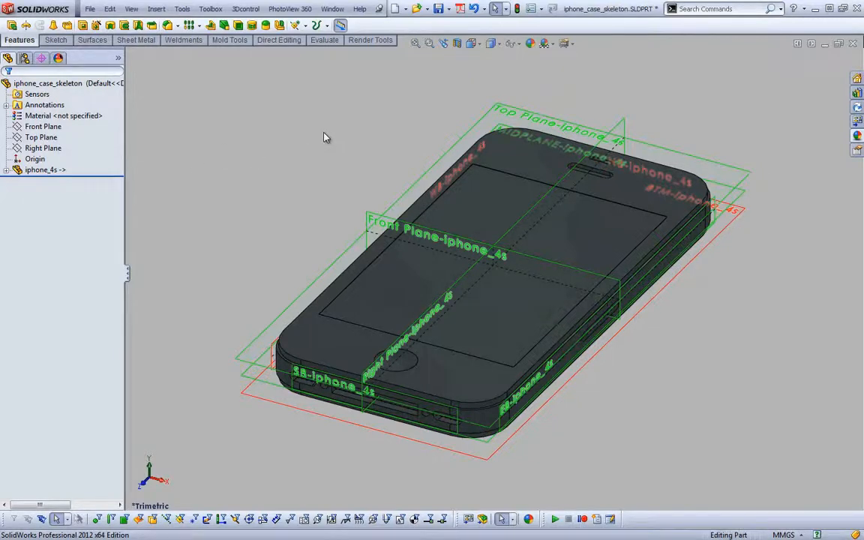
{"action": "key", "text": "ctrl+s"}
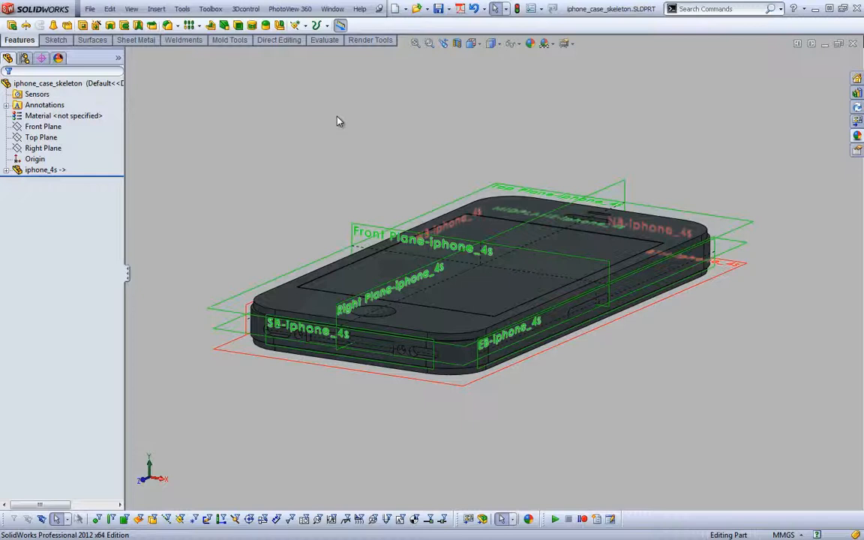
Switch to Ottercase_1.pdf in Adobe Reader and zoom in on the upper side of the case with the button area
{"action": "key", "text": "alt+Tab"}
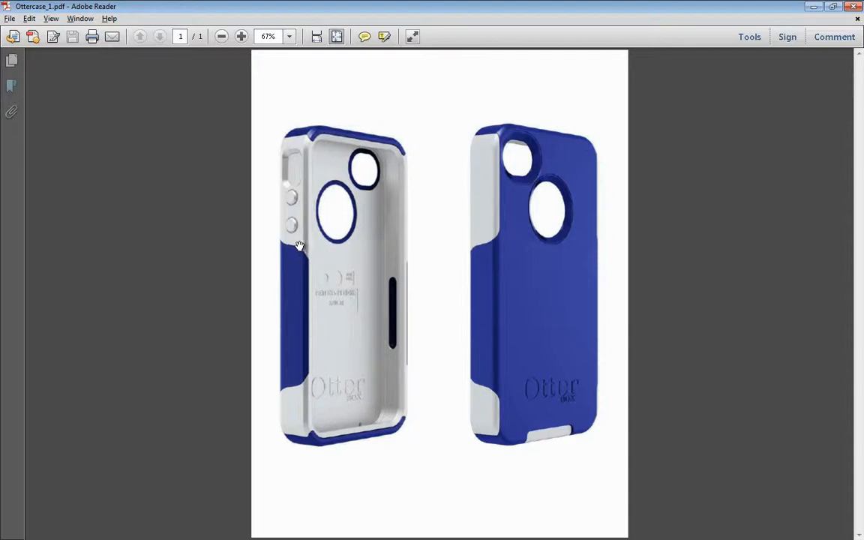
{"action": "right_click", "coordinate": [309, 138]}
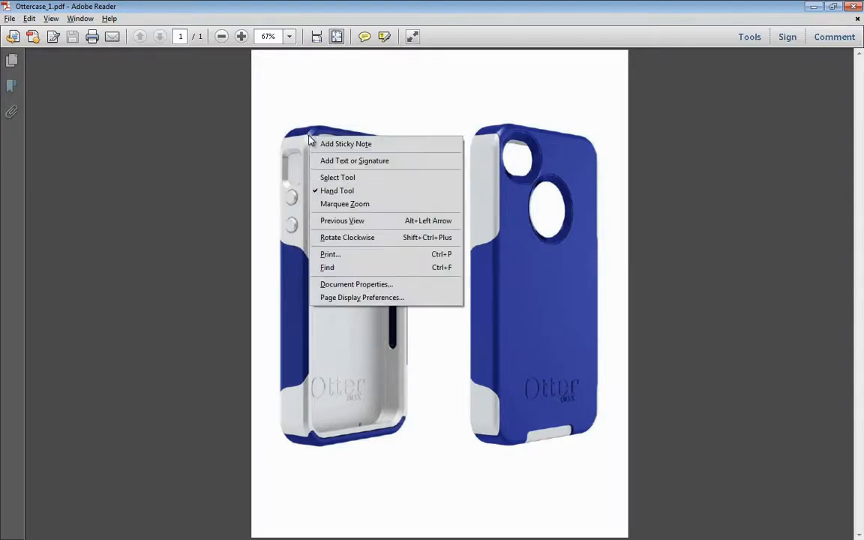
{"action": "left_click", "coordinate": [344, 204]}
{"action": "left_click_drag", "start_coordinate": [271, 107], "coordinate": [317, 263]}
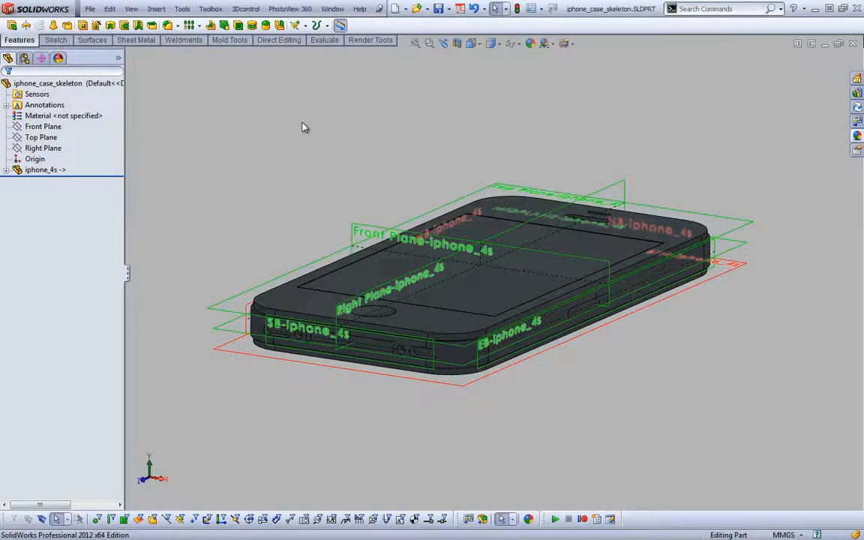
Return to SolidWorks, hide the reference planes and create a 1 mm offset surface from the phone's tangent side faces
{"action": "left_click", "coordinate": [511, 43]}
{"action": "left_click", "coordinate": [516, 62]}
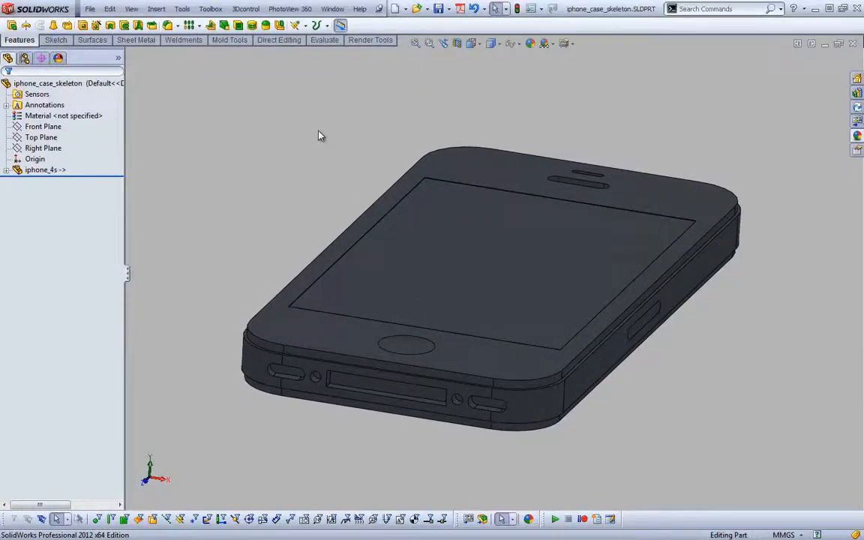
{"action": "key", "text": "s"}
{"action": "left_click", "coordinate": [384, 156]}
{"action": "right_click", "coordinate": [256, 367]}
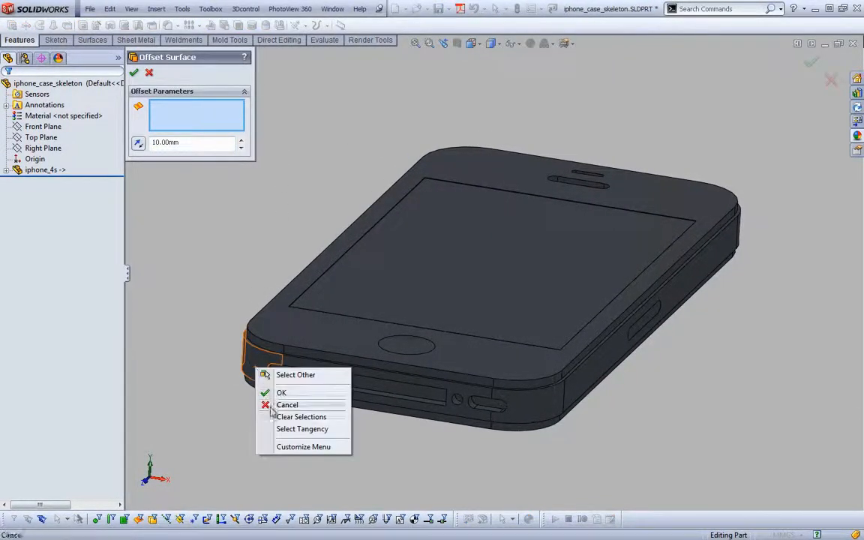
{"action": "left_click", "coordinate": [277, 429]}
{"action": "double_click", "coordinate": [180, 145]}
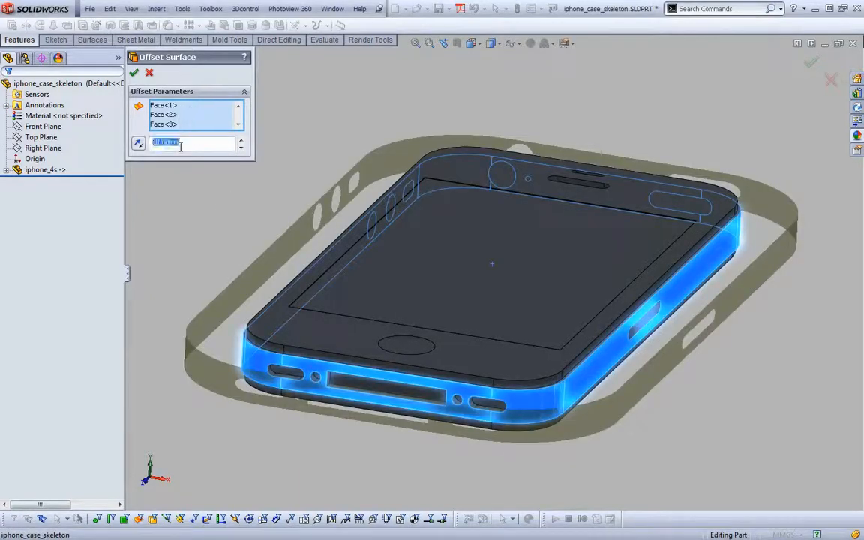
{"action": "type", "text": "1"}
{"action": "key", "text": "Return"}
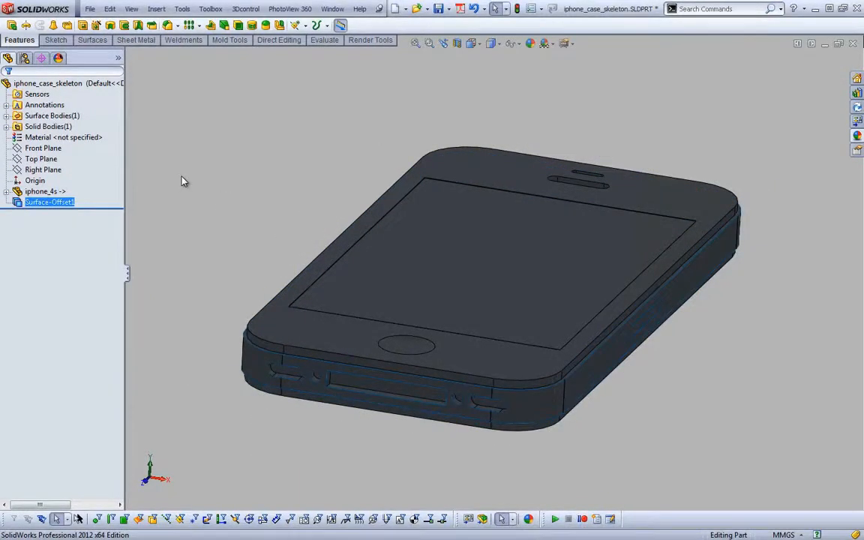
Hide the imported iphone_4s solid body, leaving only the offset surface displayed
{"action": "left_click", "coordinate": [7, 126]}
{"action": "right_click", "coordinate": [45, 137]}
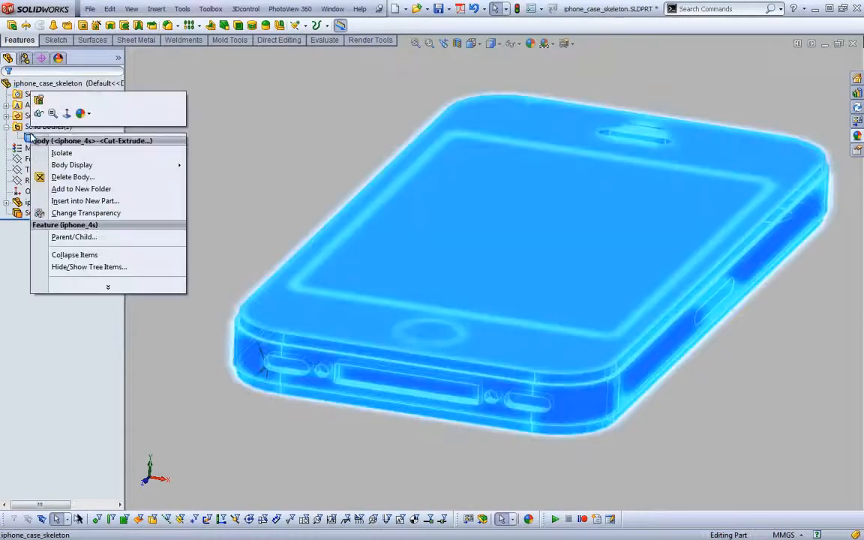
{"action": "left_click", "coordinate": [46, 150]}
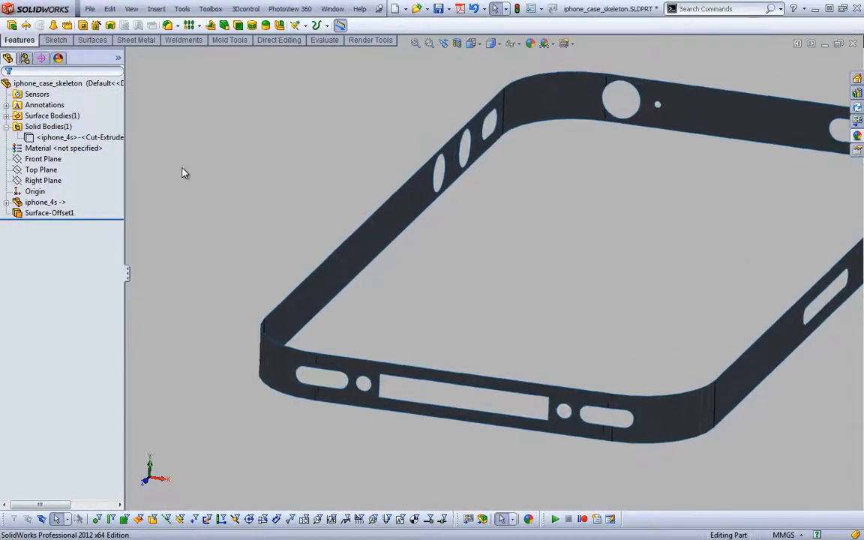
{"action": "key", "text": "s"}
{"action": "left_click", "coordinate": [207, 88]}
{"action": "left_click", "coordinate": [104, 40]}
{"action": "left_click", "coordinate": [198, 26]}
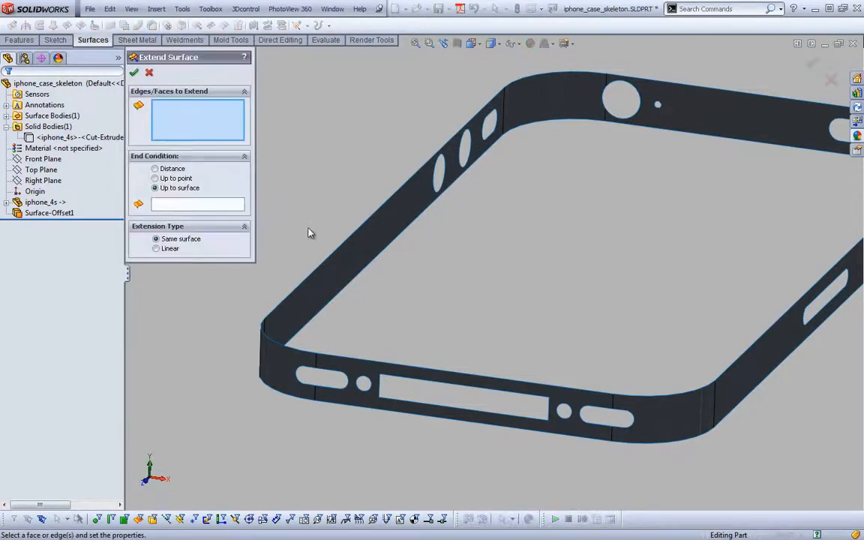
{"action": "left_click", "coordinate": [134, 72]}
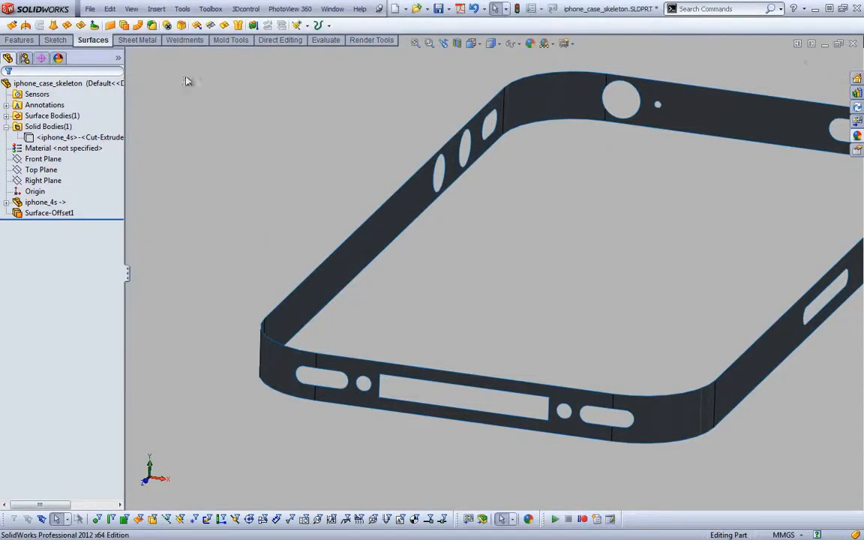
{"action": "left_click", "coordinate": [198, 25]}
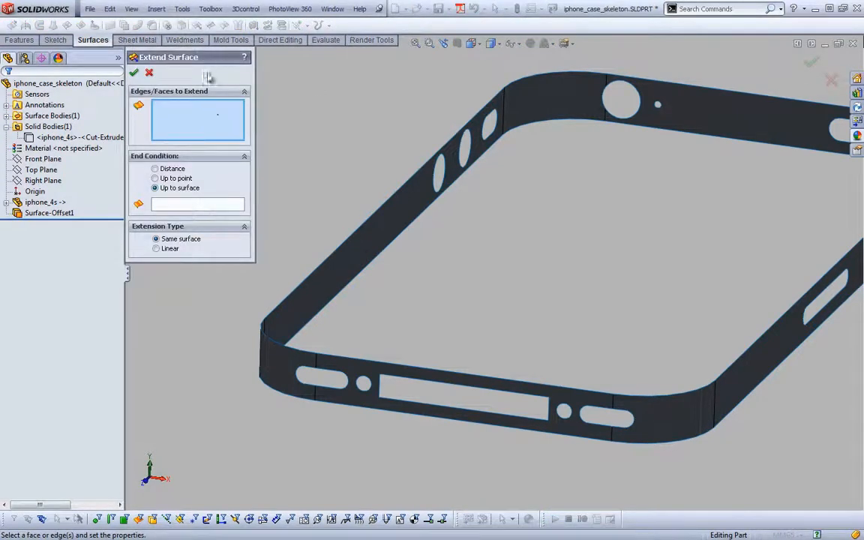
{"action": "left_click", "coordinate": [149, 73]}
Untrim the faces around the offset surface band to close all port and button openings, using all edges and merging with the original
{"action": "left_click", "coordinate": [204, 25]}
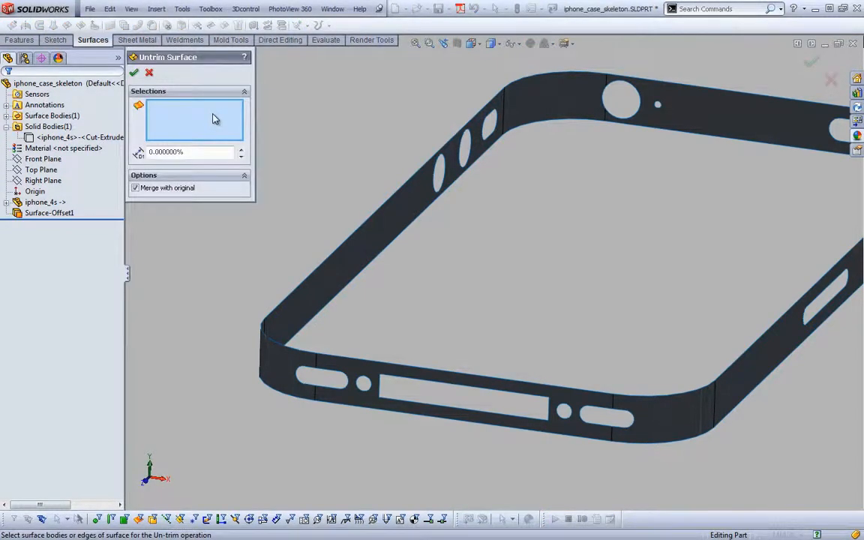
{"action": "scroll", "coordinate": [294, 117], "scroll_direction": "down", "scroll_amount": 3}
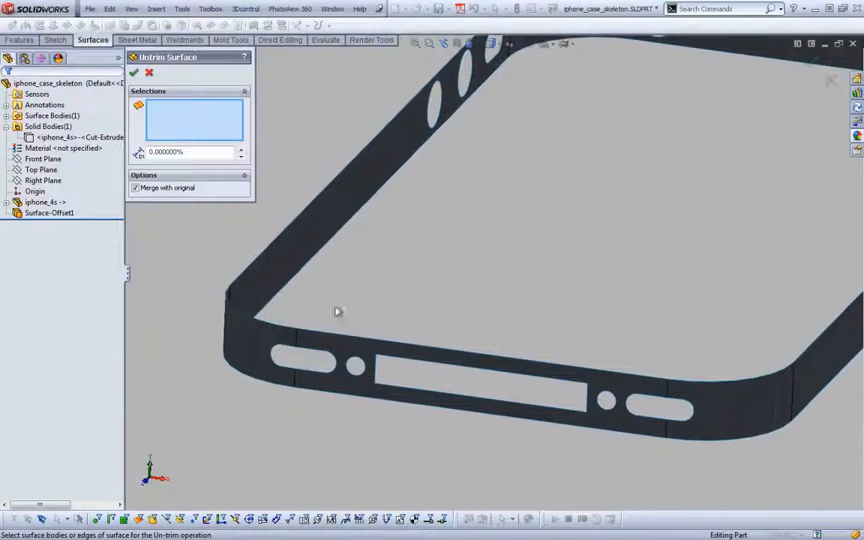
{"action": "left_click", "coordinate": [346, 354]}
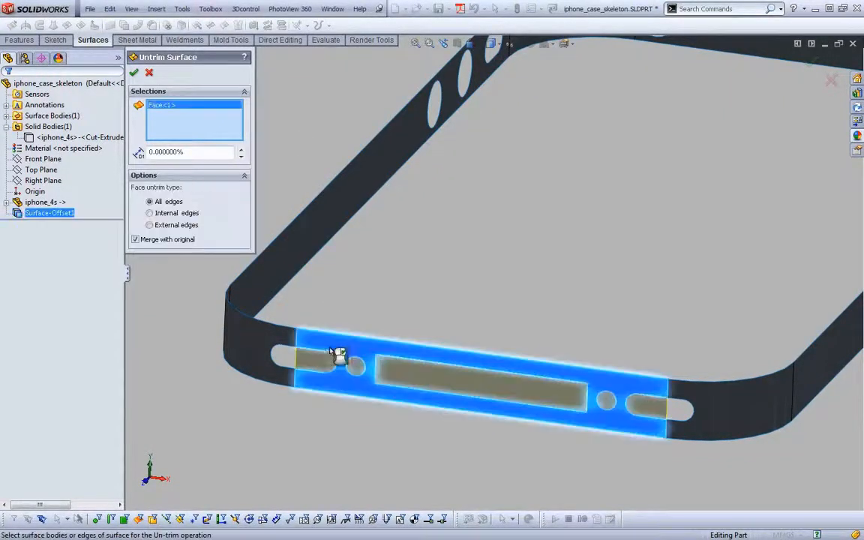
{"action": "left_click", "coordinate": [288, 345]}
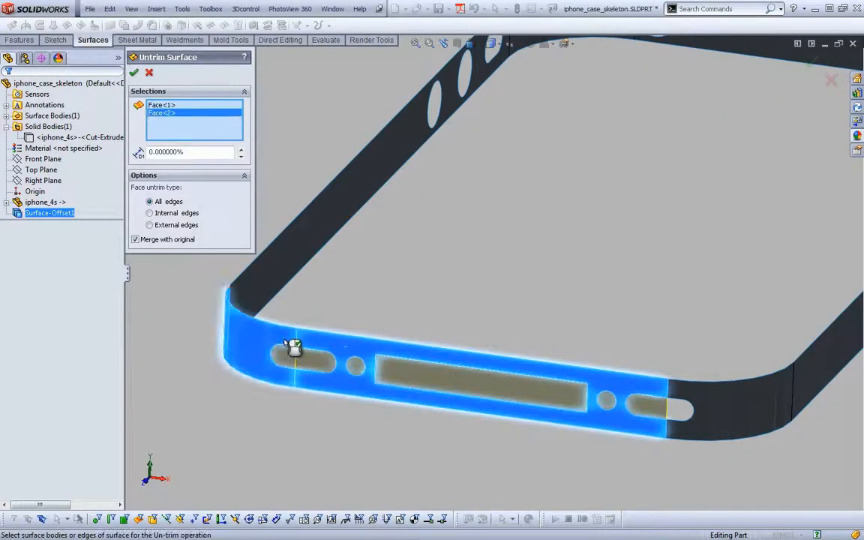
{"action": "left_click", "coordinate": [694, 403]}
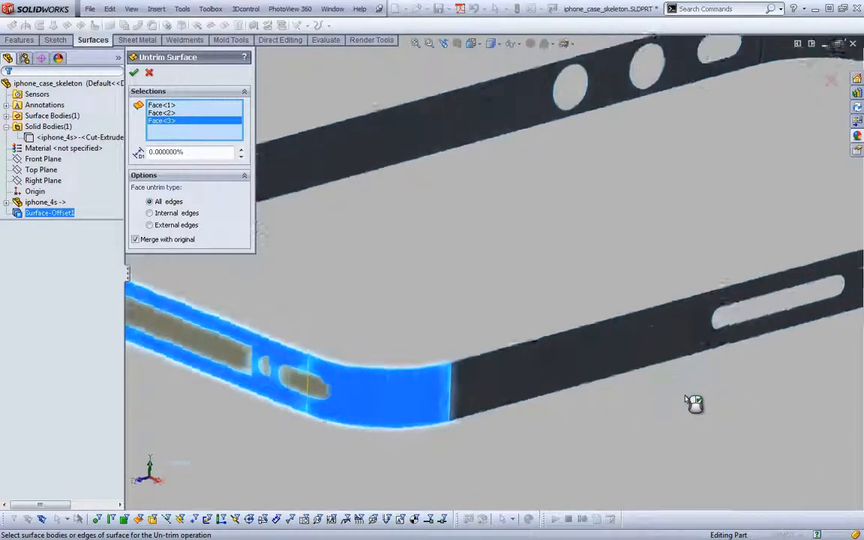
{"action": "left_click", "coordinate": [708, 351]}
{"action": "middle_click_drag", "start_coordinate": [711, 353], "coordinate": [762, 298]}
{"action": "left_click", "coordinate": [769, 296]}
{"action": "left_click", "coordinate": [760, 216]}
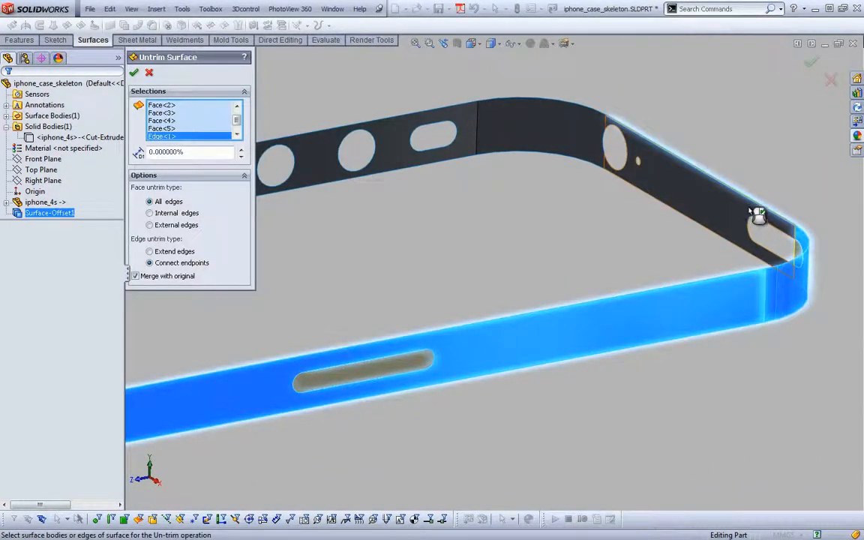
{"action": "left_click", "coordinate": [761, 207]}
{"action": "left_click", "coordinate": [742, 213]}
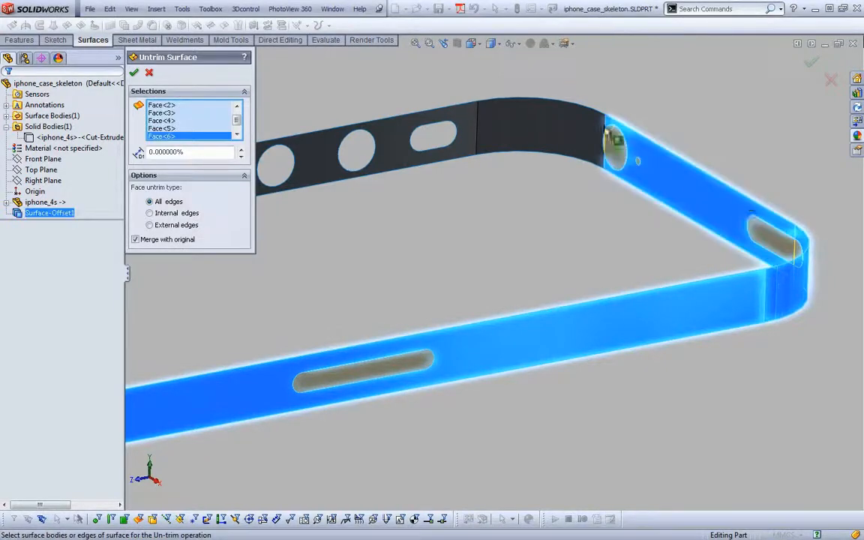
{"action": "left_click", "coordinate": [554, 132]}
{"action": "left_click", "coordinate": [463, 128]}
{"action": "scroll", "coordinate": [463, 121], "scroll_direction": "up", "scroll_amount": 2}
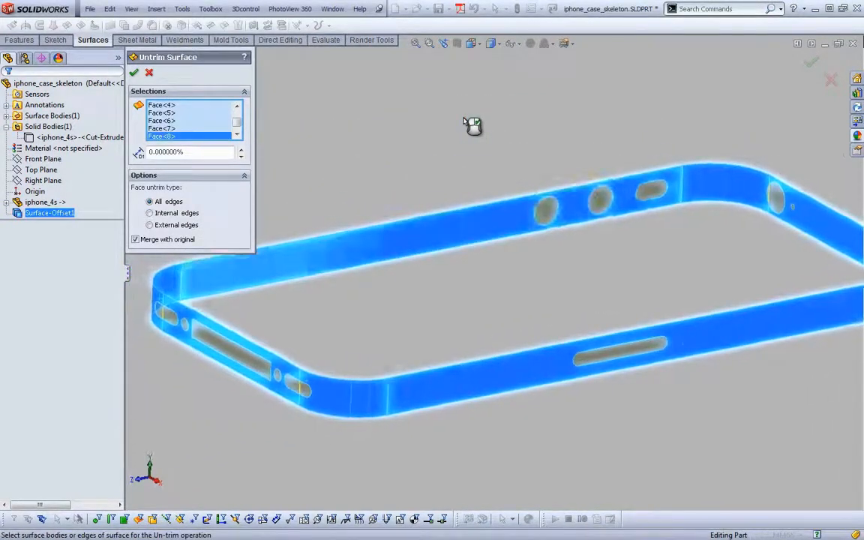
{"action": "right_click", "coordinate": [464, 119]}
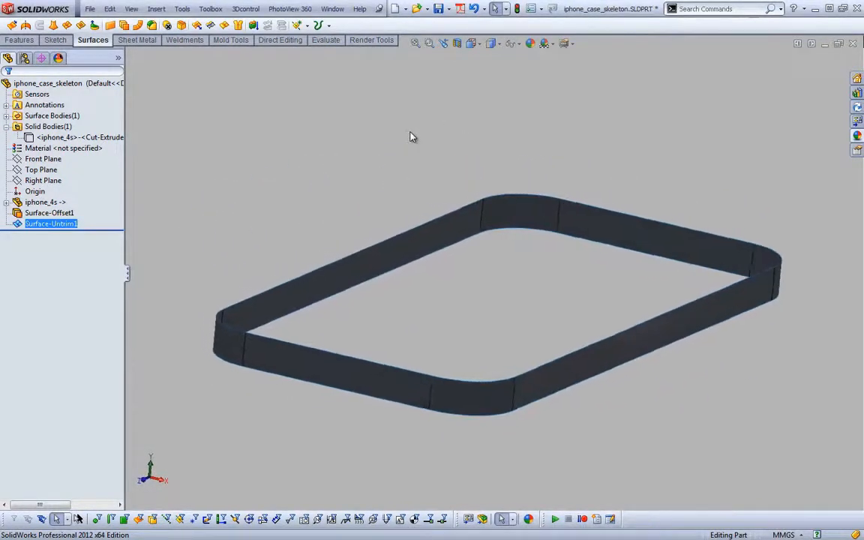
Show the reference planes in the graphics area again
{"action": "left_click", "coordinate": [515, 45]}
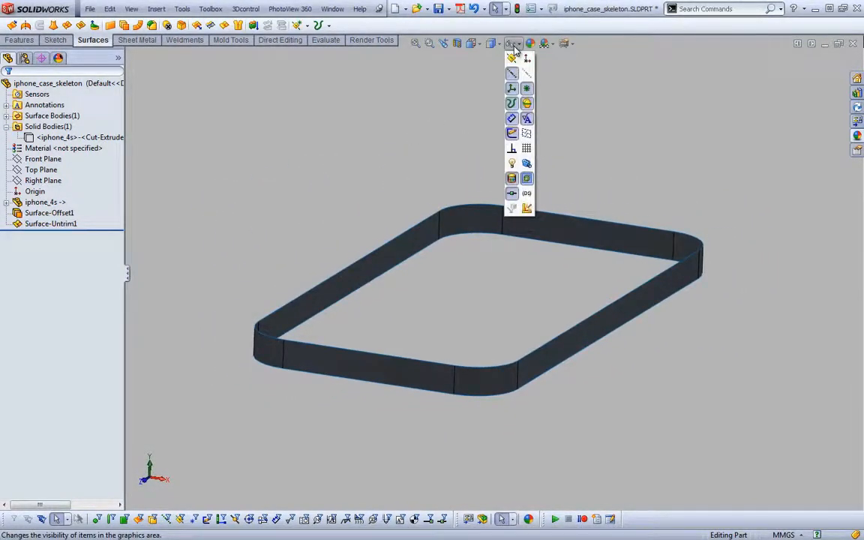
{"action": "left_click", "coordinate": [513, 59]}
{"action": "left_click", "coordinate": [443, 83]}
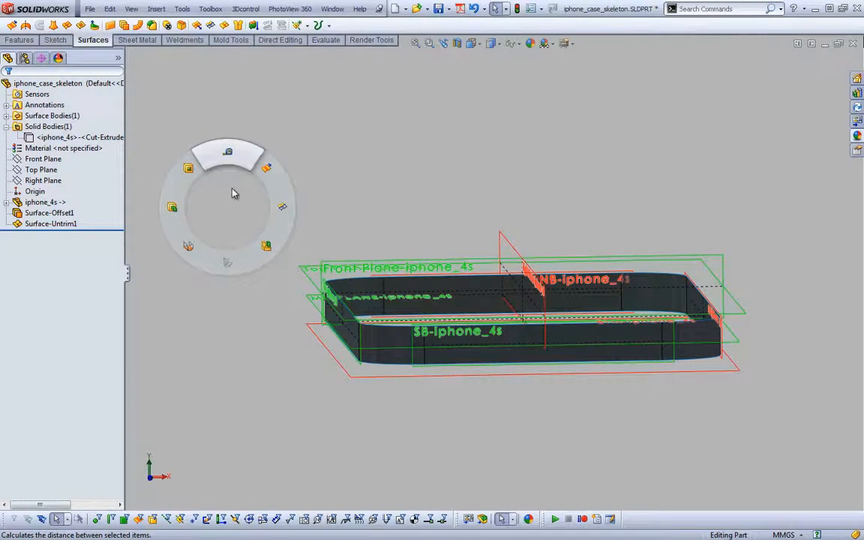
Create a reference plane offset 3 mm above Top Plane-iphone_4s
{"action": "key", "text": "s"}
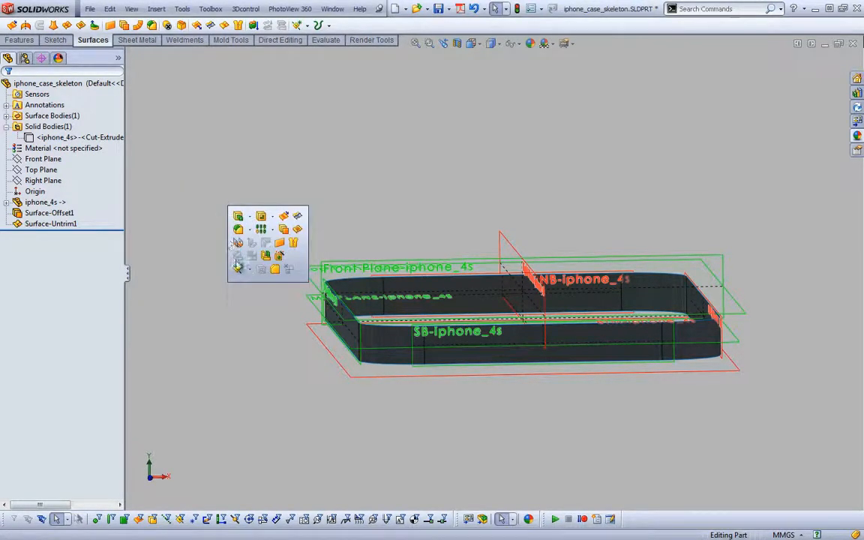
{"action": "left_click", "coordinate": [241, 269]}
{"action": "left_click", "coordinate": [259, 284]}
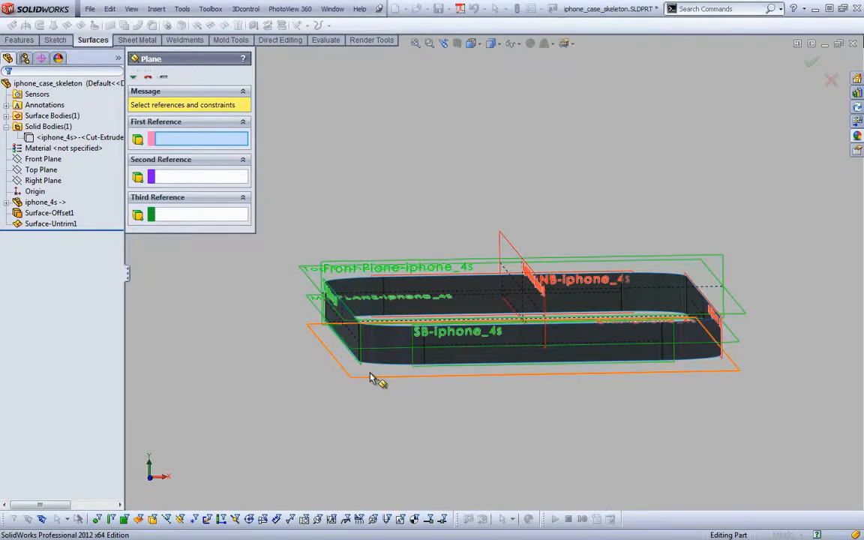
{"action": "left_click", "coordinate": [319, 283]}
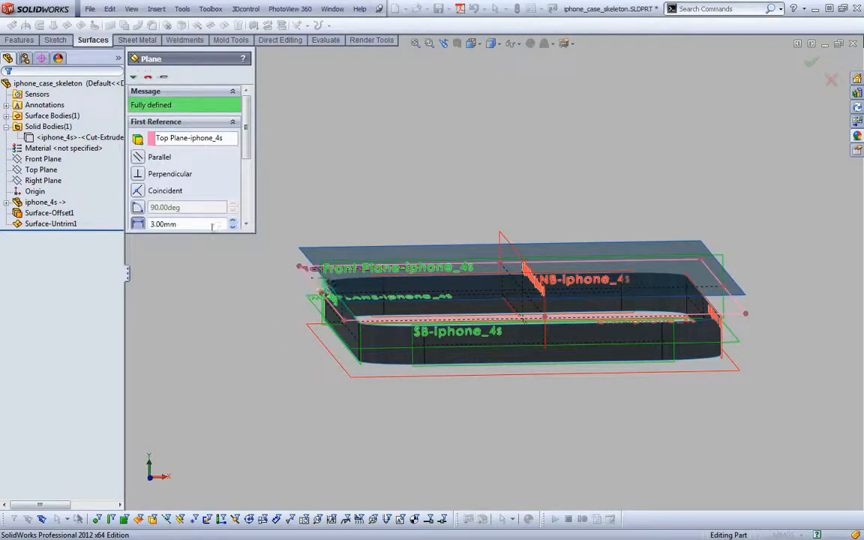
{"action": "left_click", "coordinate": [211, 224]}
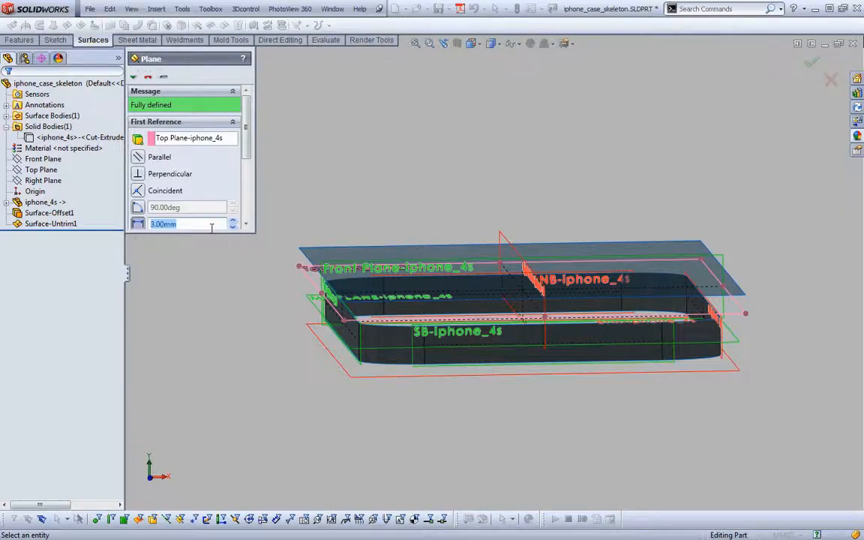
{"action": "key", "text": "Return"}
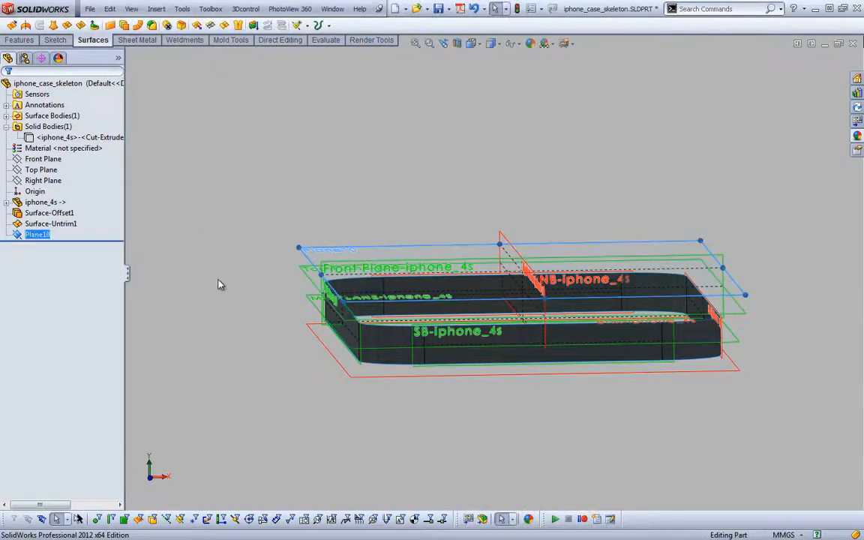
Create a second reference plane offset 3 mm below the BTM-iphone_4s plane
{"action": "left_click", "coordinate": [219, 282]}
{"action": "key", "text": "Return"}
{"action": "left_click", "coordinate": [302, 321]}
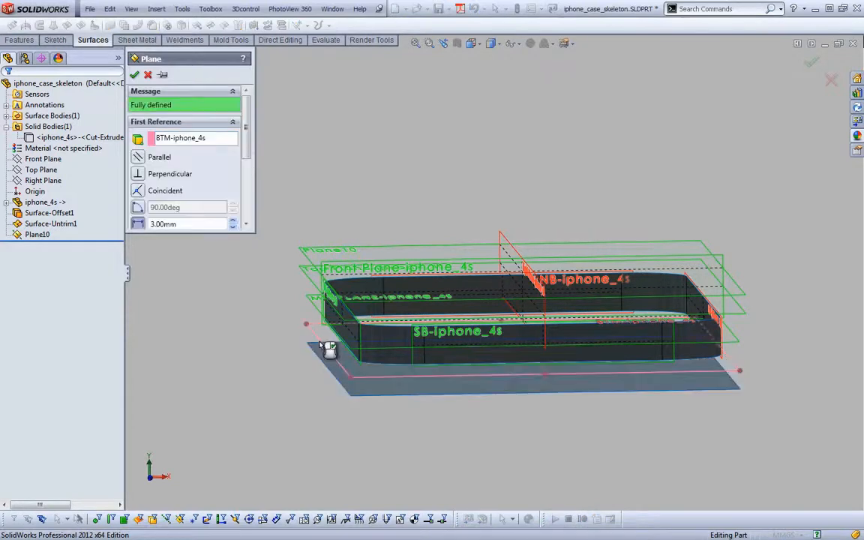
{"action": "left_click", "coordinate": [135, 74]}
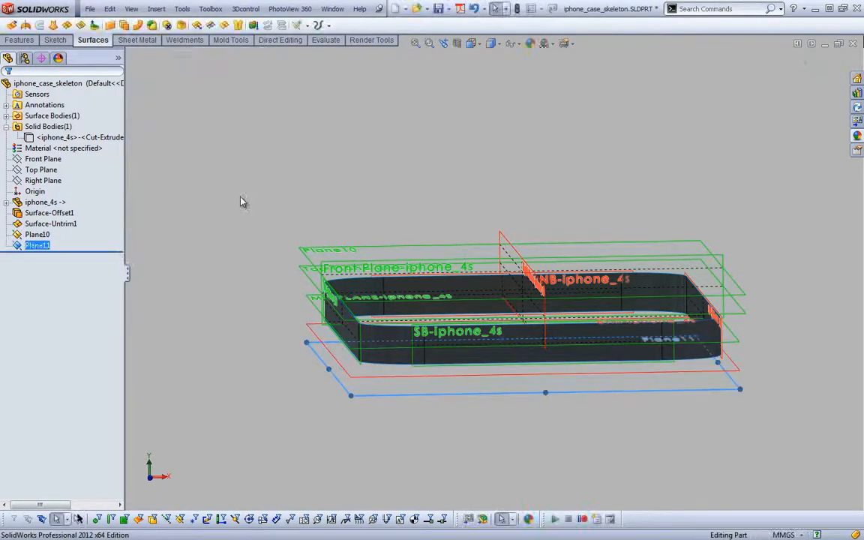
Rename the new plane above the phone, Plane10, as case_top_bound
{"action": "left_click", "coordinate": [35, 235]}
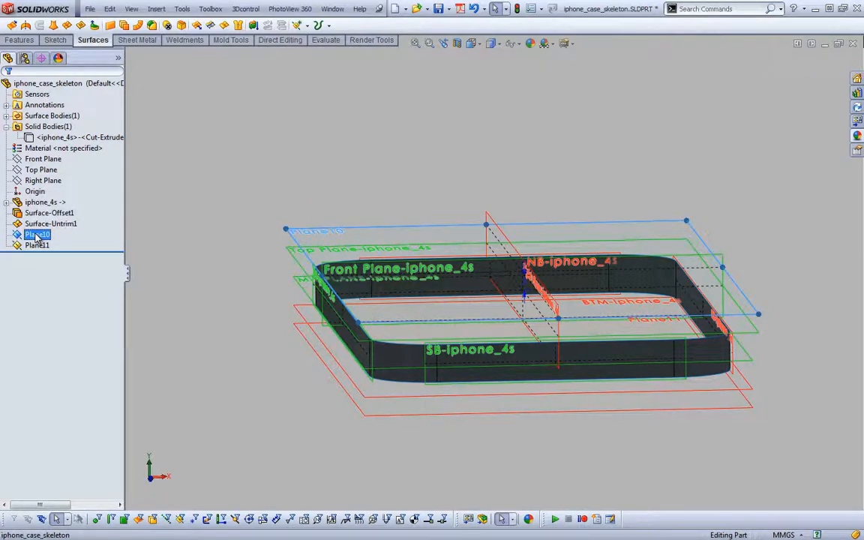
{"action": "left_click", "coordinate": [35, 235]}
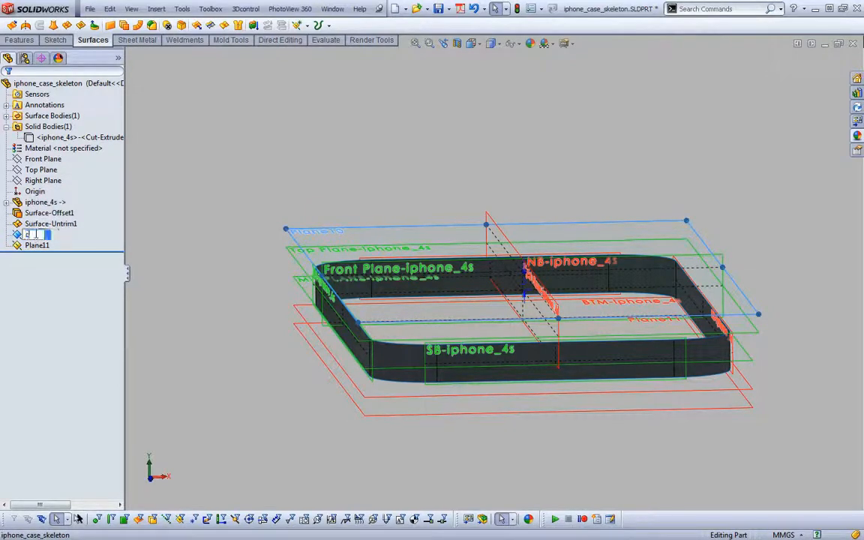
{"action": "type", "text": "case_top_b"}
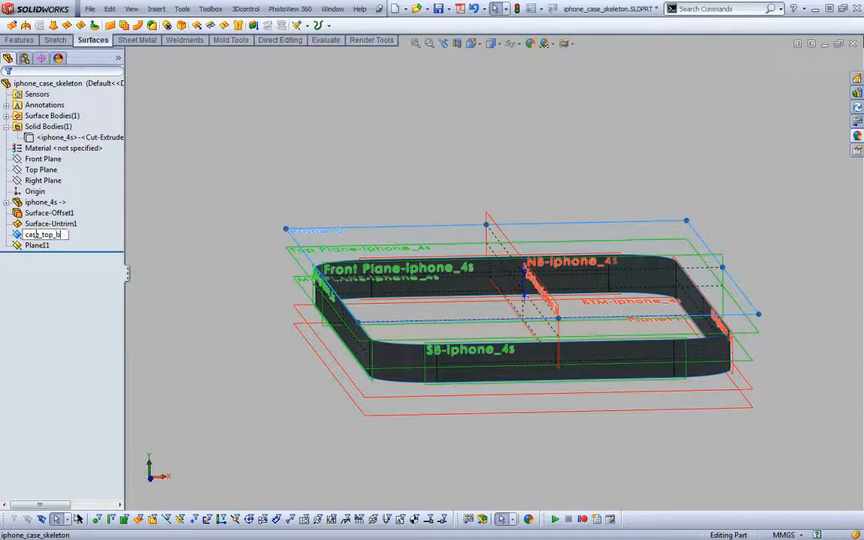
{"action": "type", "text": "ound"}
{"action": "key", "text": "Return"}
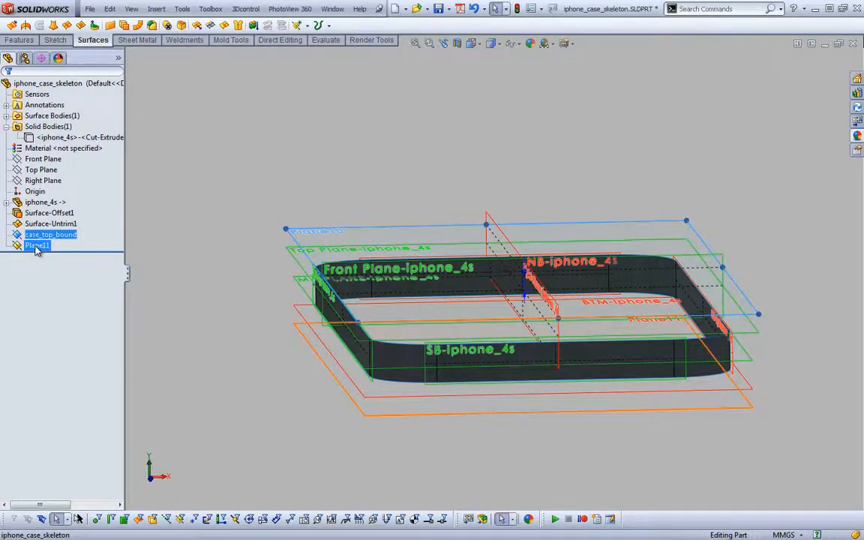
Rename the new plane below the phone, Plane11, as case_bottom_bound
{"action": "left_click", "coordinate": [36, 247]}
{"action": "left_click", "coordinate": [36, 246]}
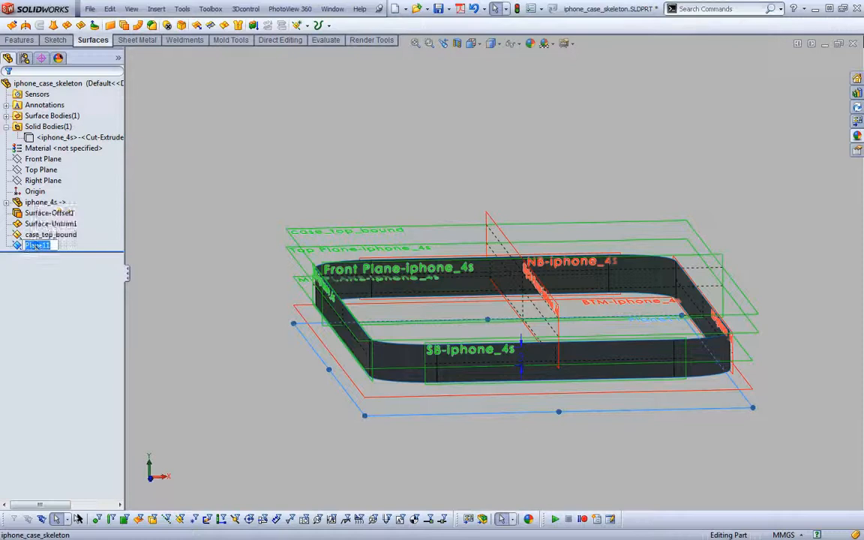
{"action": "type", "text": "case_bottom"}
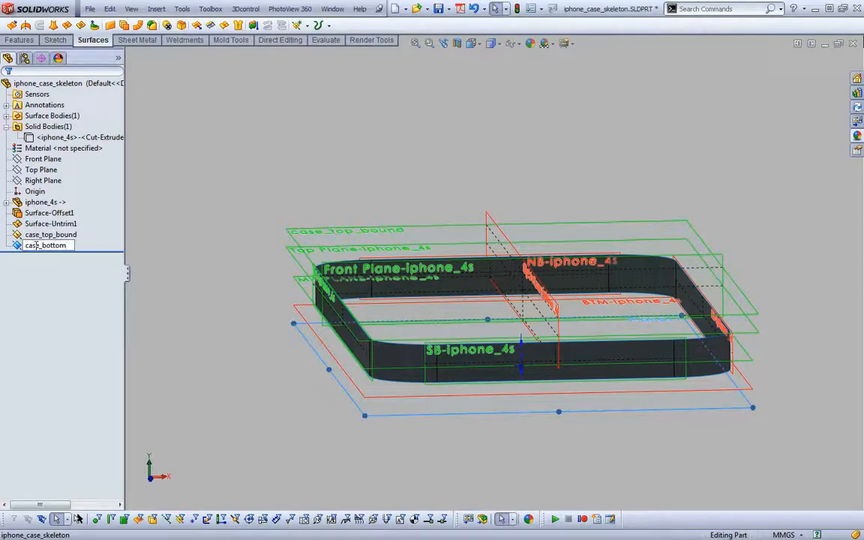
{"action": "type", "text": "_bound"}
{"action": "key", "text": "Return"}
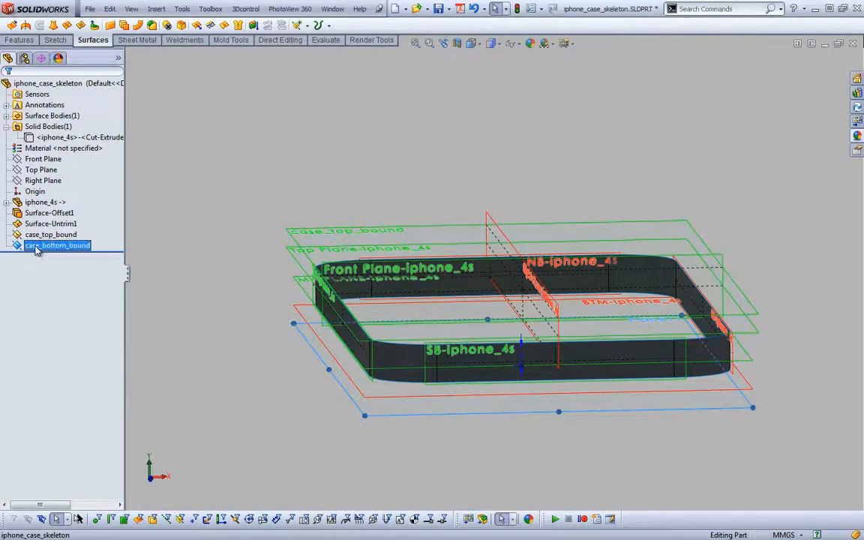
{"action": "left_click", "coordinate": [216, 152]}
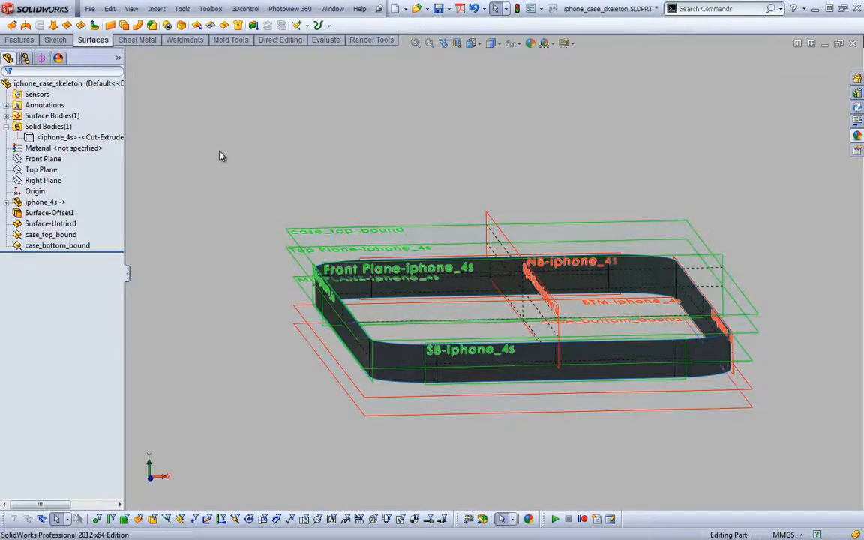
Open the equations manager and add a global variable case_overall_thk with the value 3
{"action": "left_click", "coordinate": [182, 8]}
{"action": "left_click", "coordinate": [214, 388]}
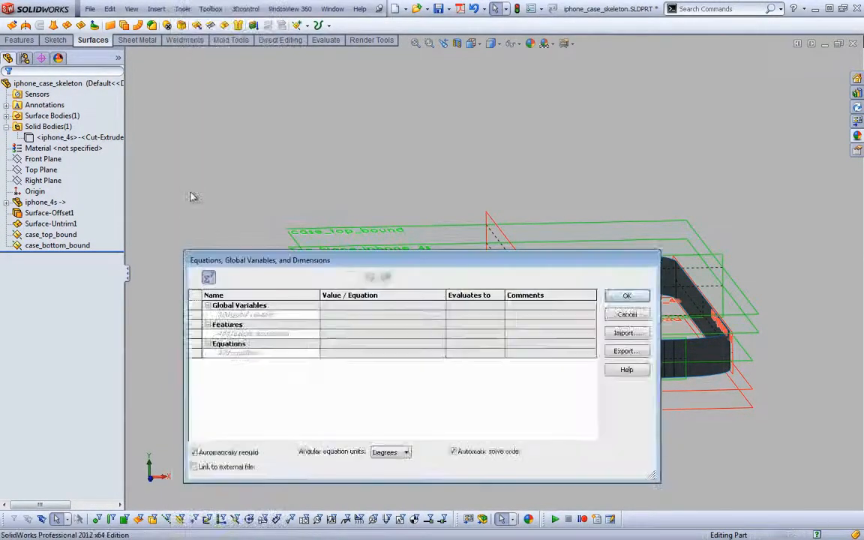
{"action": "left_click", "coordinate": [258, 314]}
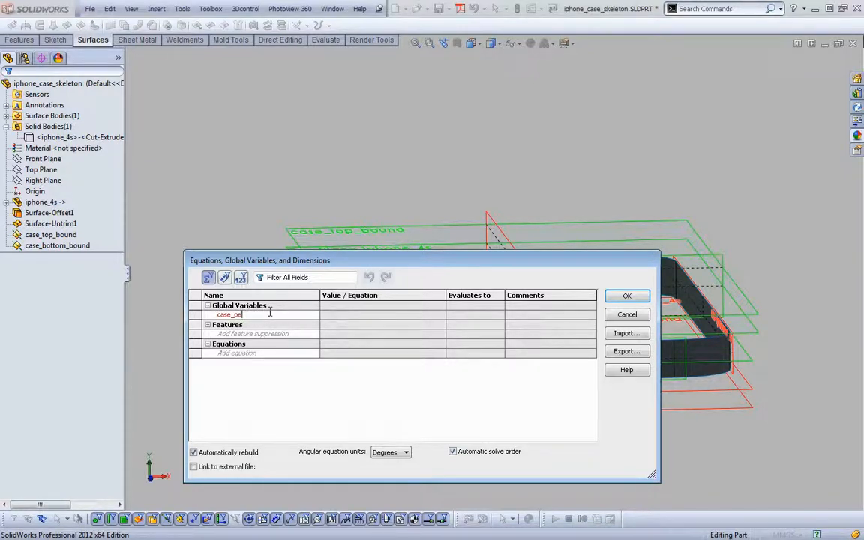
{"action": "type", "text": "case_overall_thk"}
{"action": "key", "text": "Tab"}
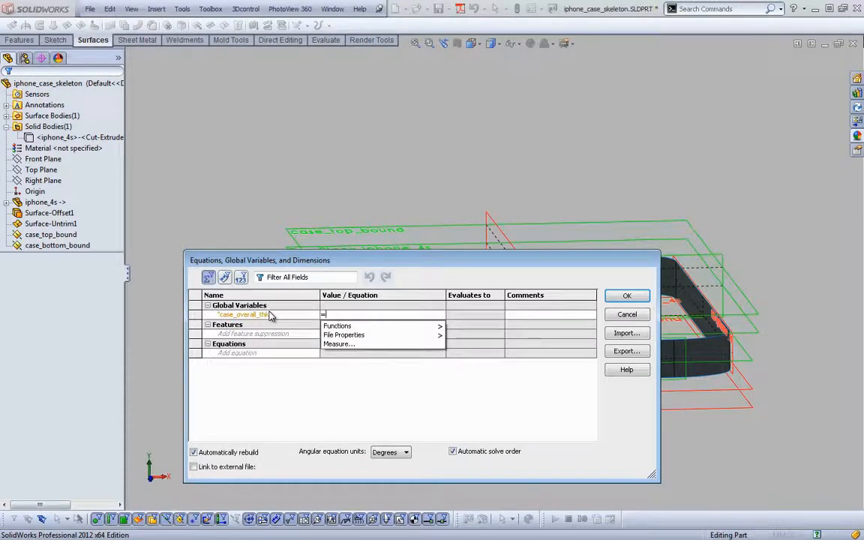
{"action": "type", "text": "3"}
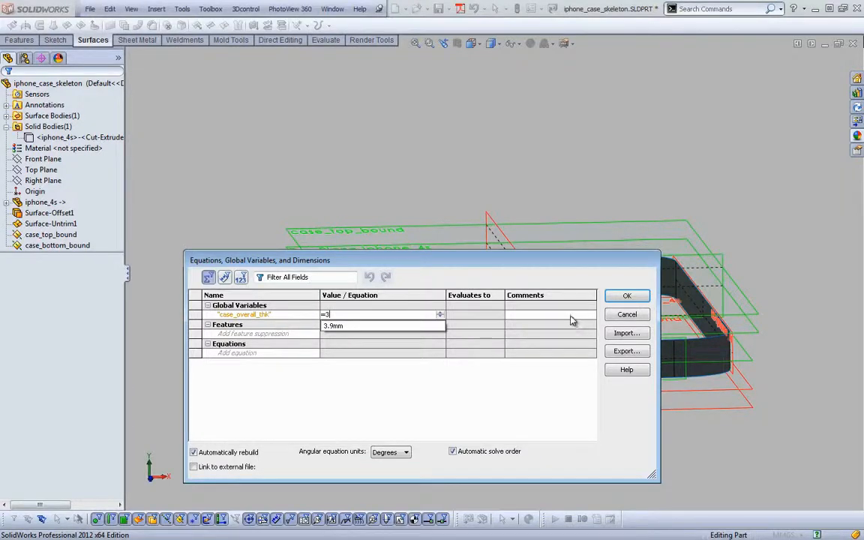
{"action": "key", "text": "Return"}
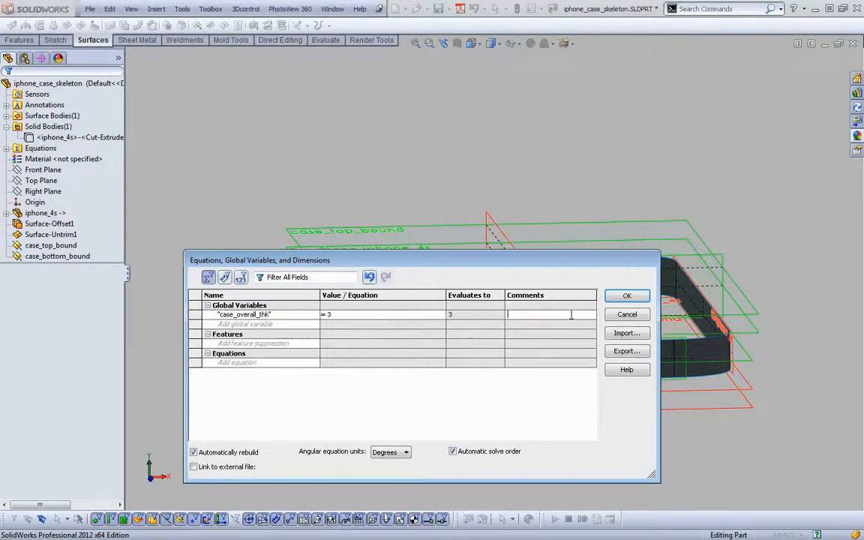
Add a global variable case_overmold_thk defined as "case_overall_thk" * .5
{"action": "left_click", "coordinate": [258, 324]}
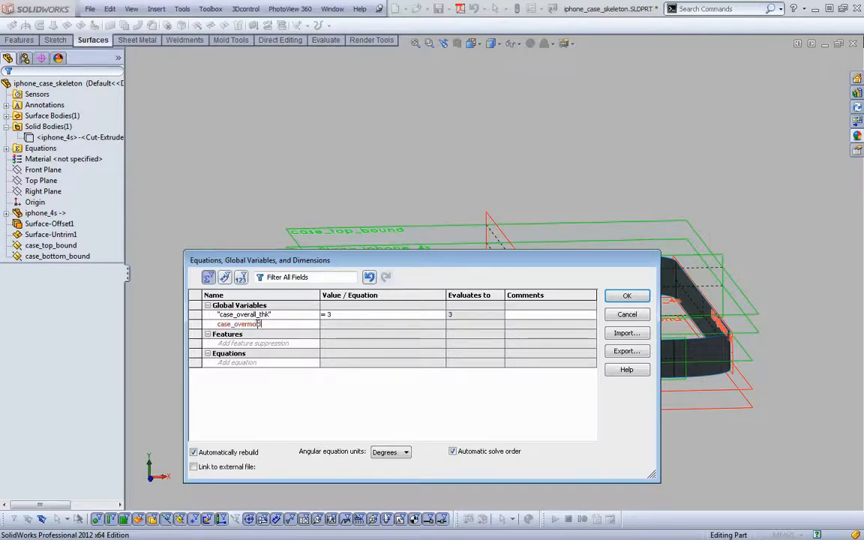
{"action": "type", "text": "case_overmold_thk"}
{"action": "key", "text": "Tab"}
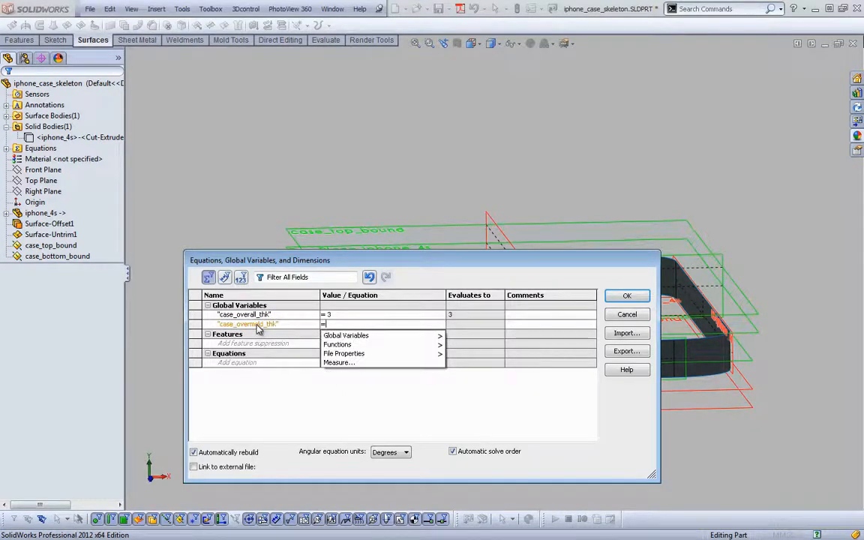
{"action": "mouse_move", "coordinate": [420, 335]}
{"action": "left_click", "coordinate": [480, 335]}
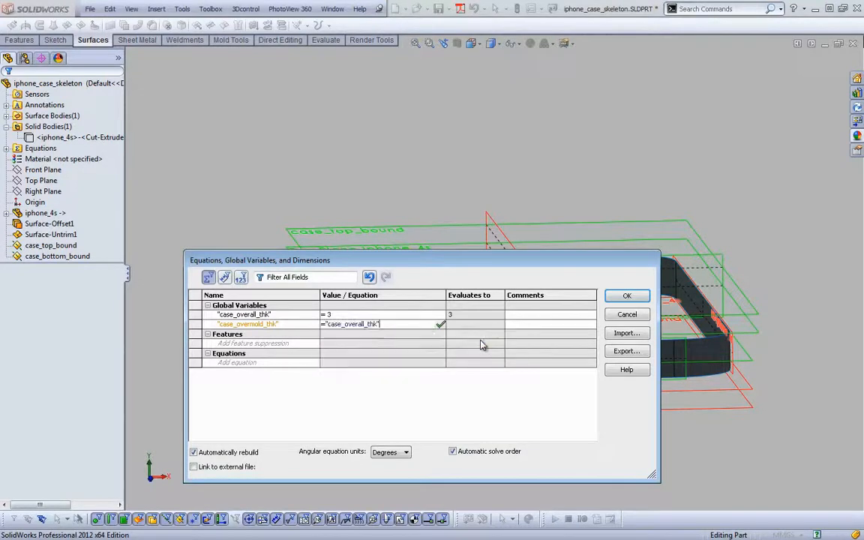
{"action": "type", "text": "*"}
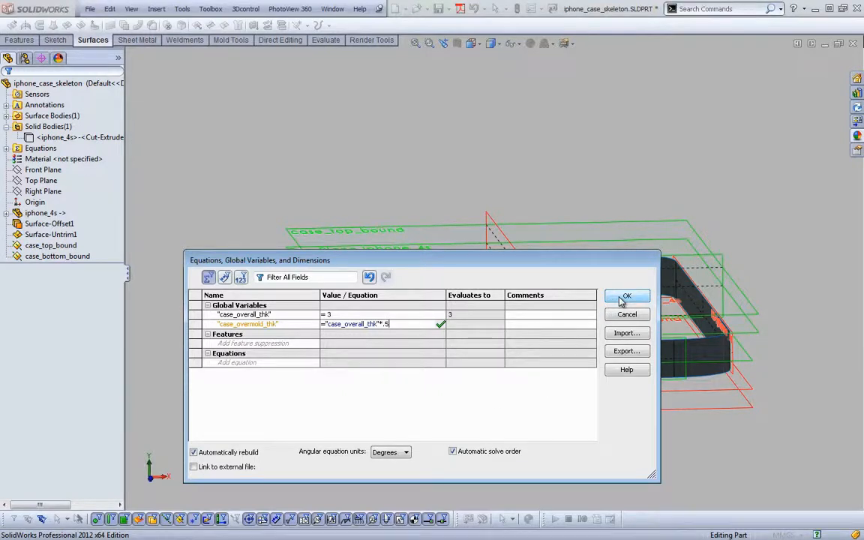
{"action": "left_click", "coordinate": [282, 363]}
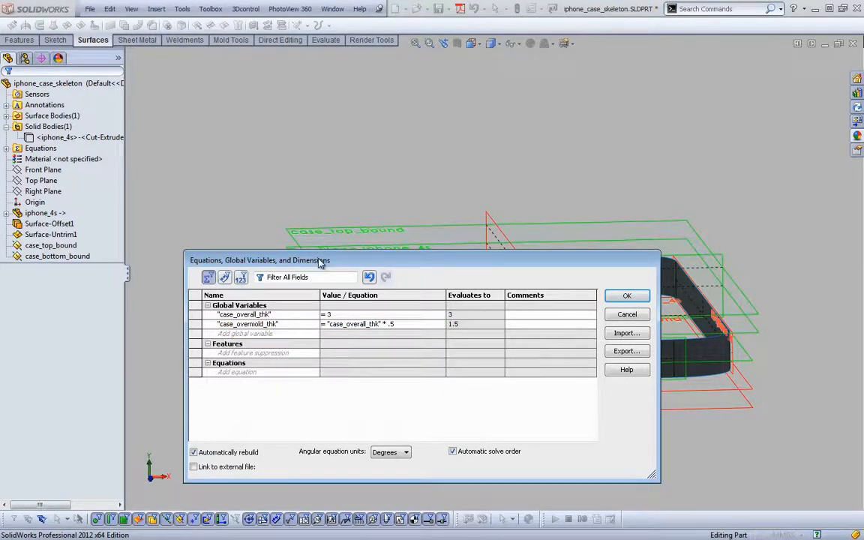
Accept the equations and link the case_top_bound plane's offset distance to the global variable case_overall_thk
{"action": "key", "text": "Return"}
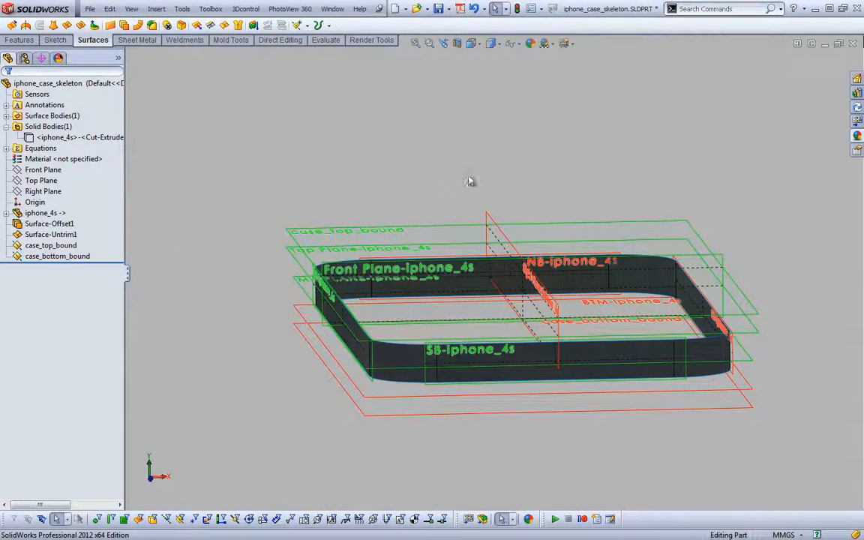
{"action": "left_click", "coordinate": [348, 228]}
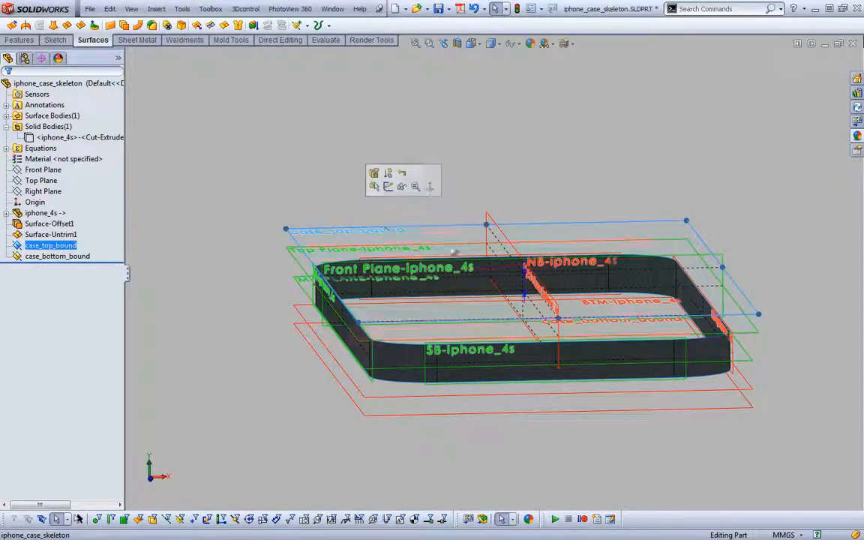
{"action": "double_click", "coordinate": [529, 282]}
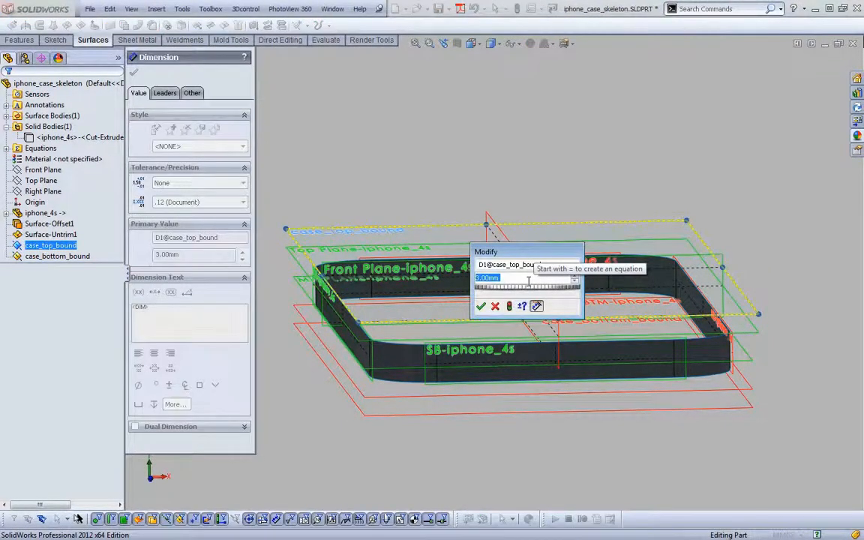
{"action": "type", "text": "="}
{"action": "mouse_move", "coordinate": [526, 290]}
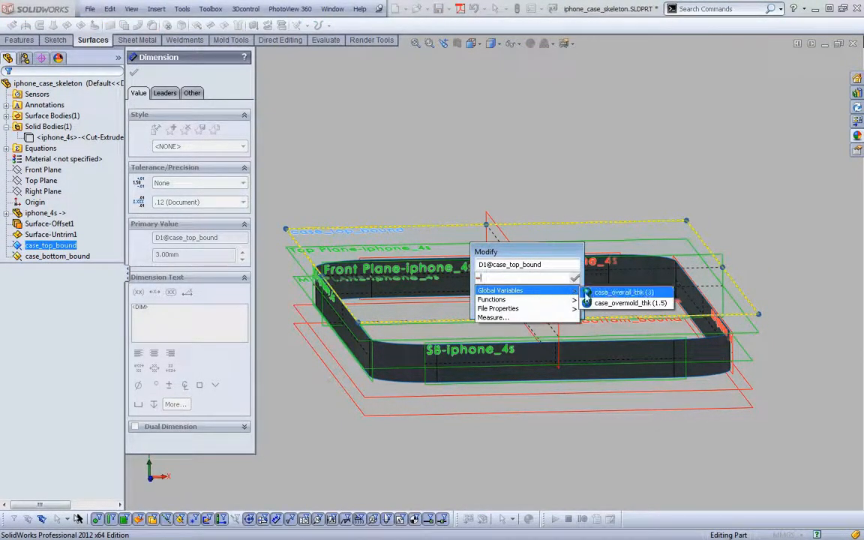
{"action": "left_click", "coordinate": [604, 292]}
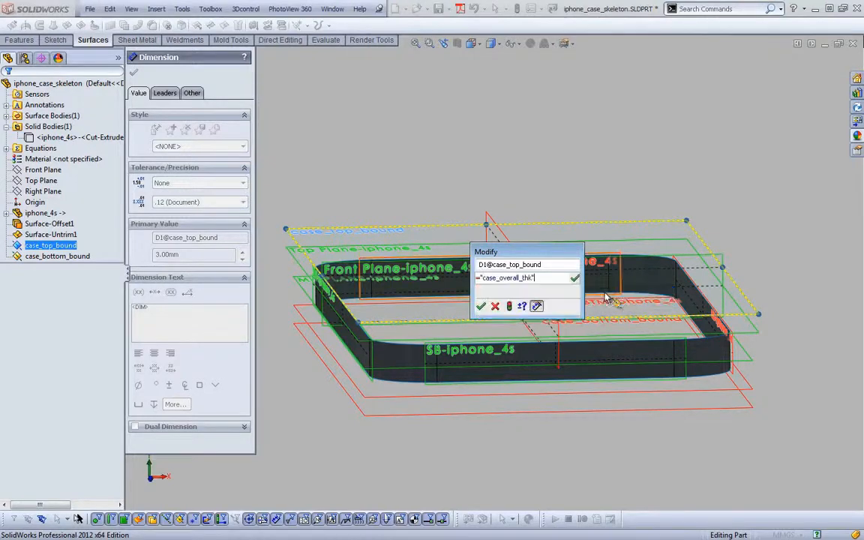
{"action": "left_click", "coordinate": [481, 305]}
Link the case_bottom_bound plane's offset distance to the global variable case_overall_thk
{"action": "left_click", "coordinate": [443, 413]}
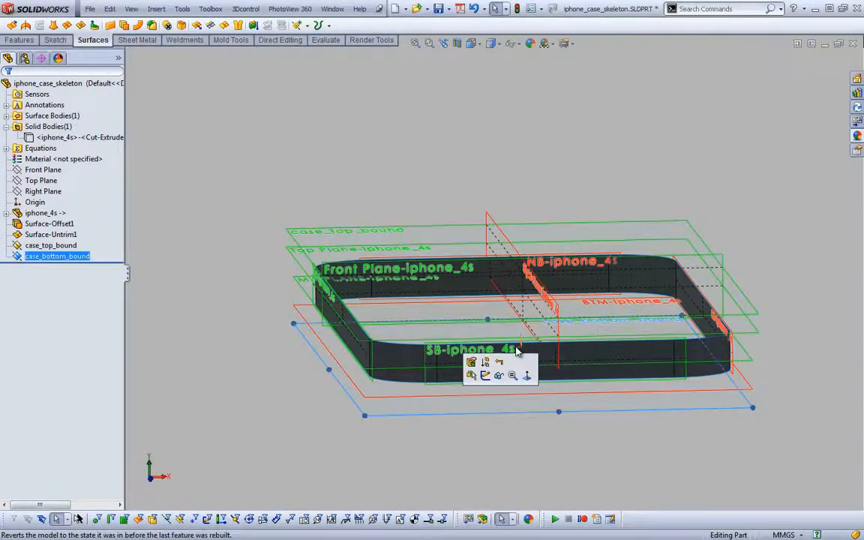
{"action": "middle_click_drag", "start_coordinate": [515, 348], "coordinate": [526, 344]}
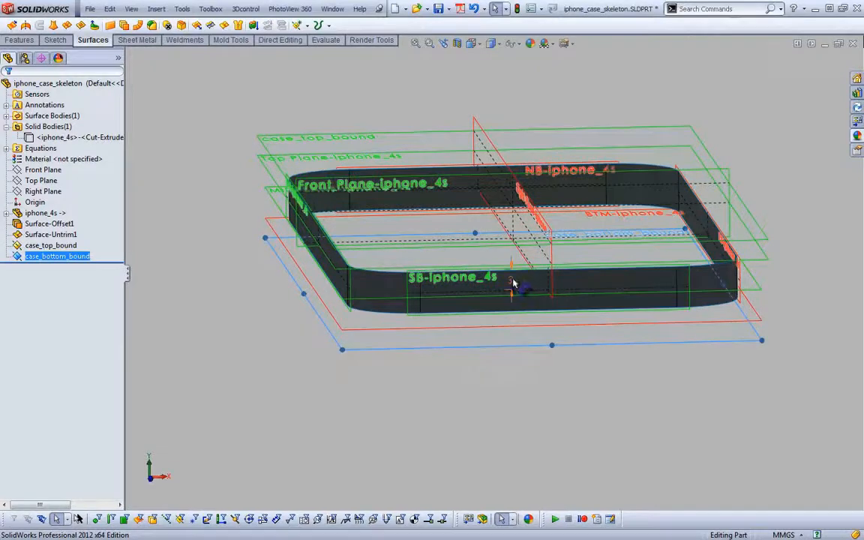
{"action": "double_click", "coordinate": [512, 282]}
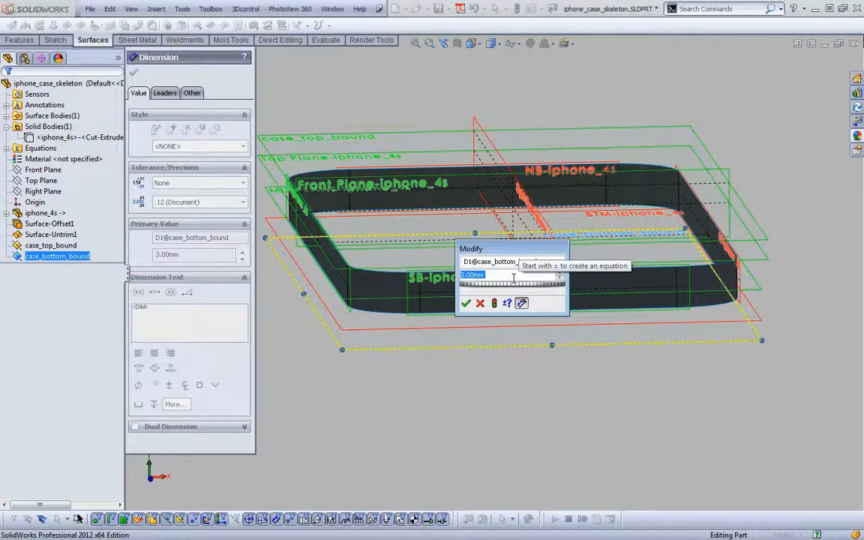
{"action": "type", "text": "=case"}
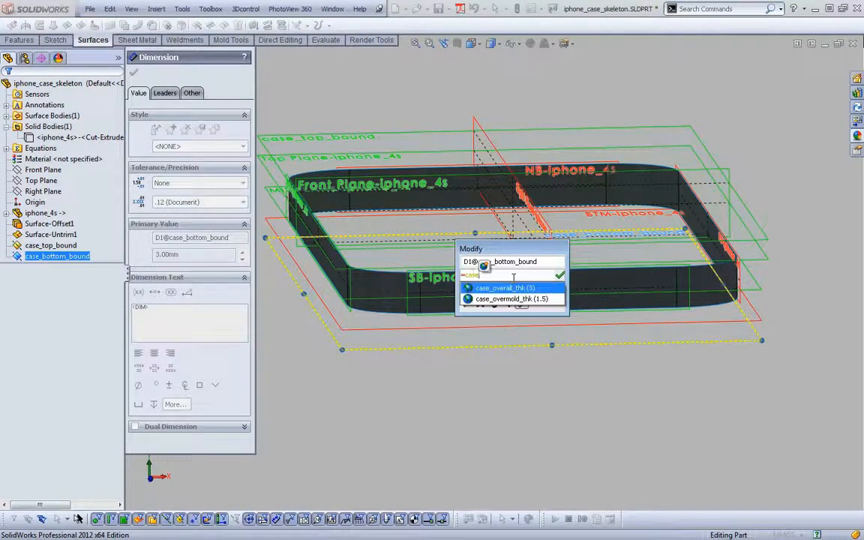
{"action": "key", "text": "Return"}
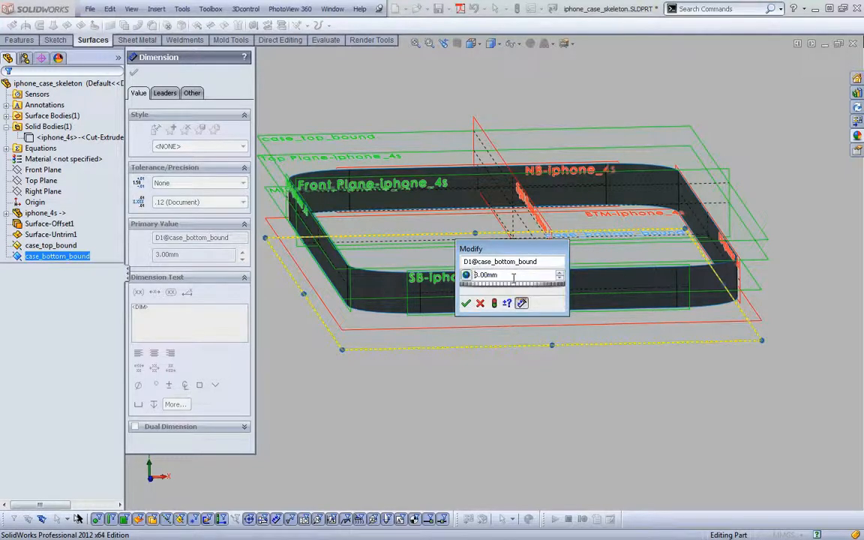
{"action": "key", "text": "Return"}
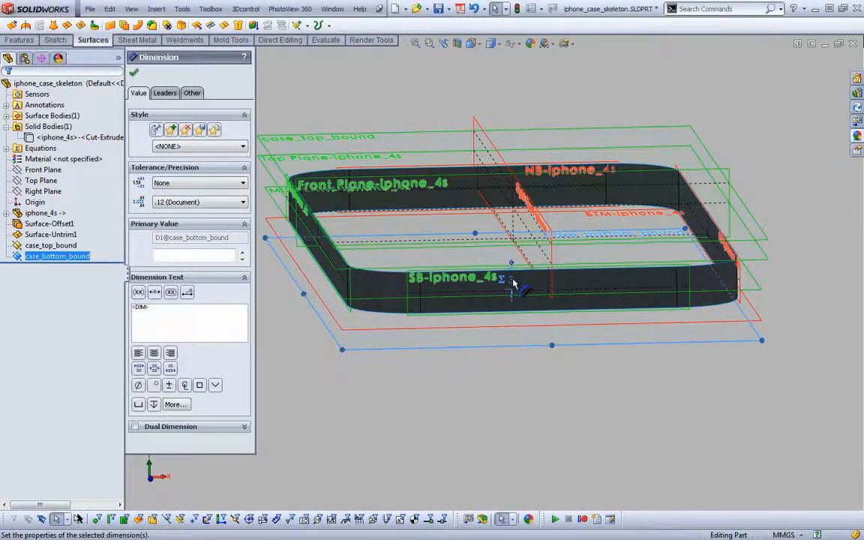
{"action": "left_click", "coordinate": [503, 378]}
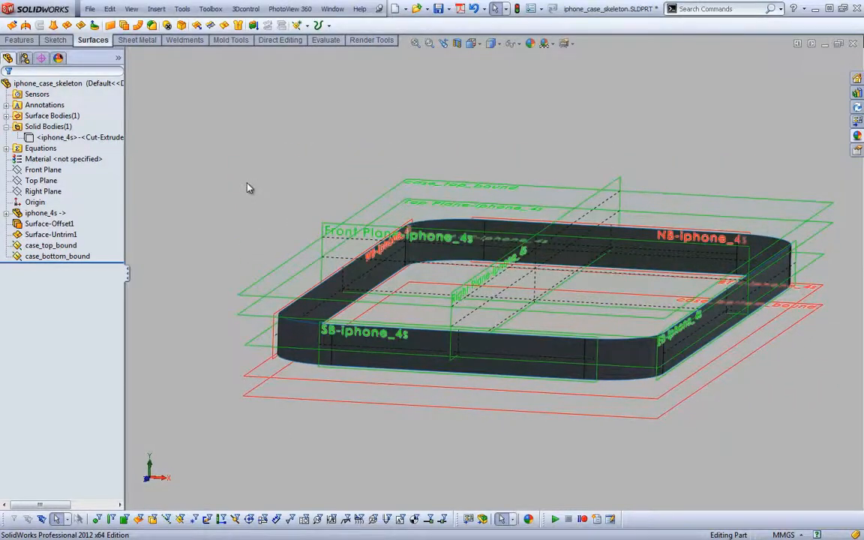
Reorder the case_top_bound and case_bottom_bound planes ahead of Surface-Offset1 in the feature history
{"action": "left_click", "coordinate": [52, 246]}
{"action": "left_click_drag", "start_coordinate": [52, 246], "coordinate": [49, 225]}
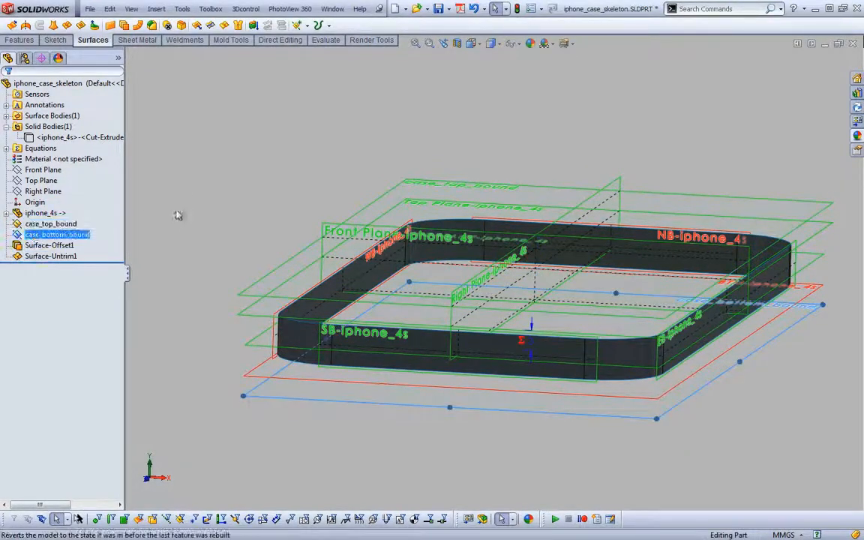
{"action": "left_click", "coordinate": [188, 178]}
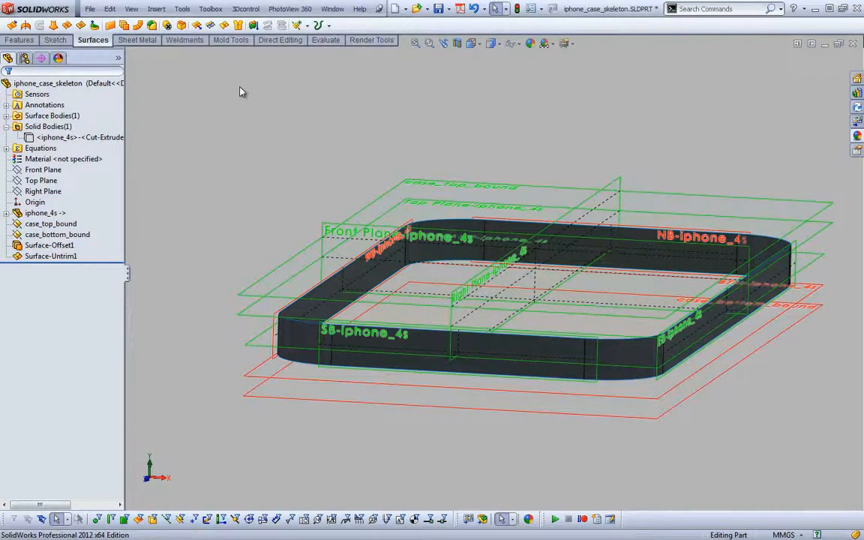
Extend the surface's upper tangent edge loop up to the case_top_bound plane with the same-surface extension type
{"action": "left_click", "coordinate": [197, 27]}
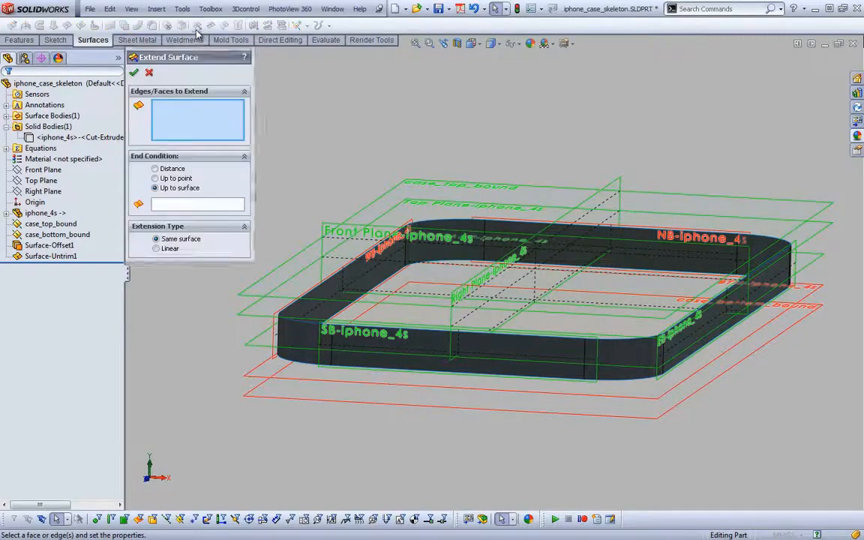
{"action": "right_click", "coordinate": [298, 307]}
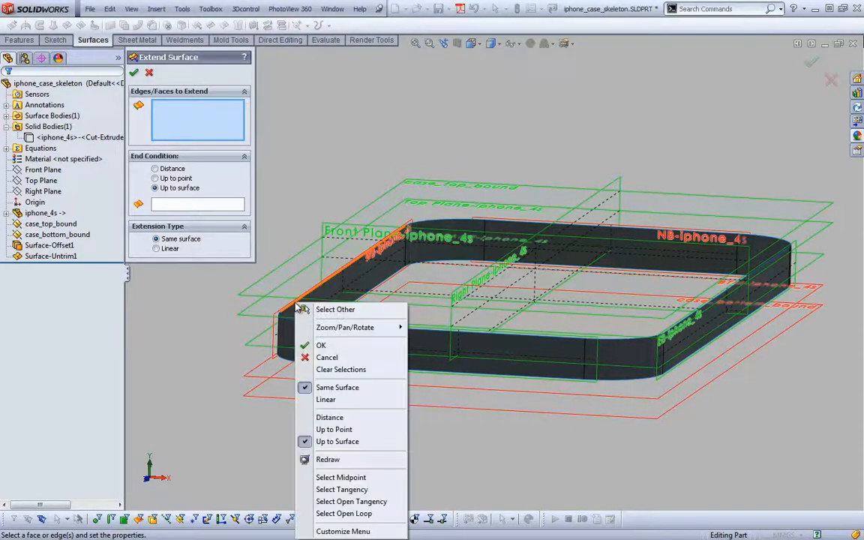
{"action": "left_click", "coordinate": [339, 489]}
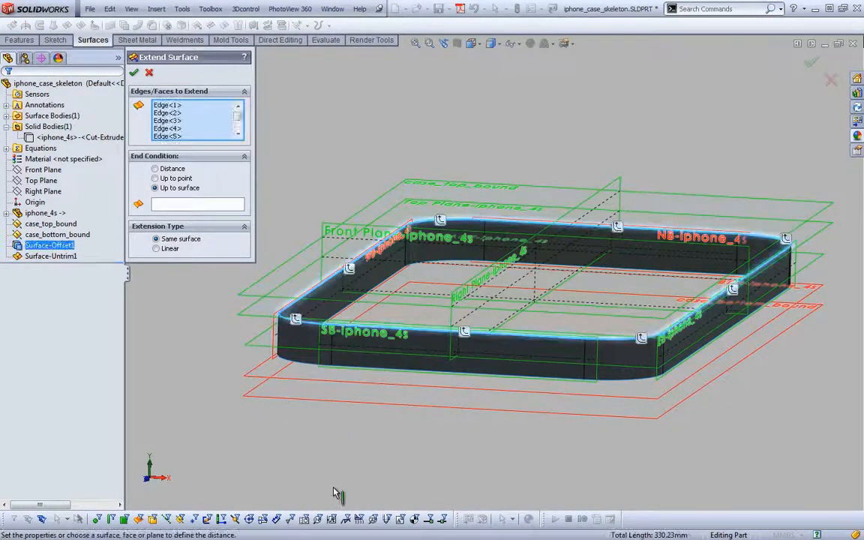
{"action": "left_click", "coordinate": [198, 204]}
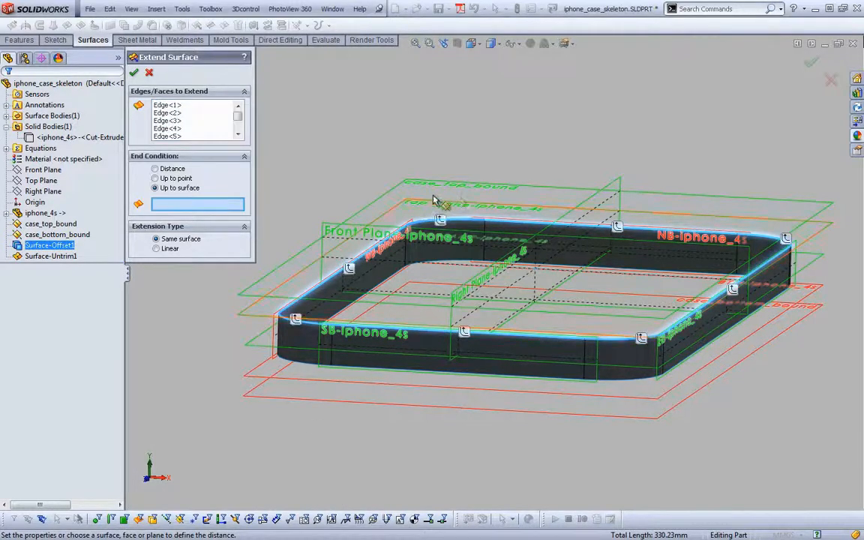
{"action": "left_click", "coordinate": [453, 187]}
{"action": "key", "text": "Return"}
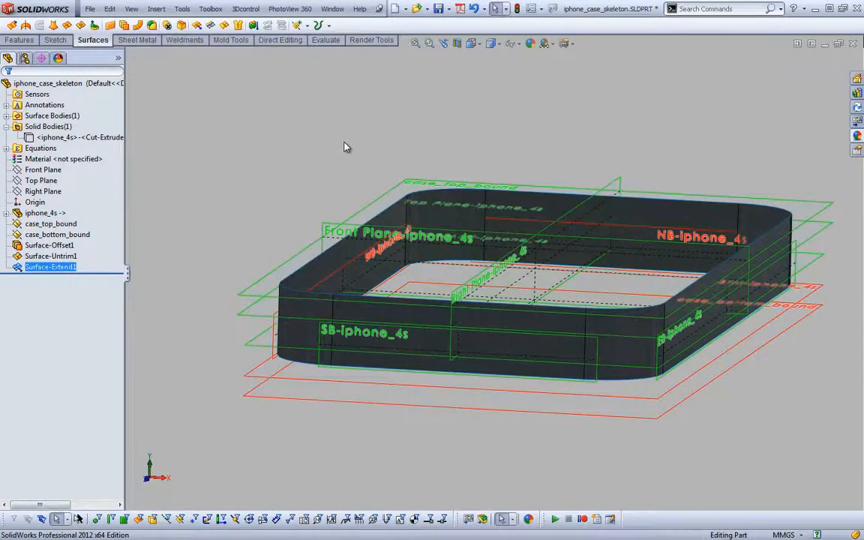
Extend the surface's lower tangent edge loop up to the BTM-iphone_4s plane with the same-surface extension type
{"action": "key", "text": "Return"}
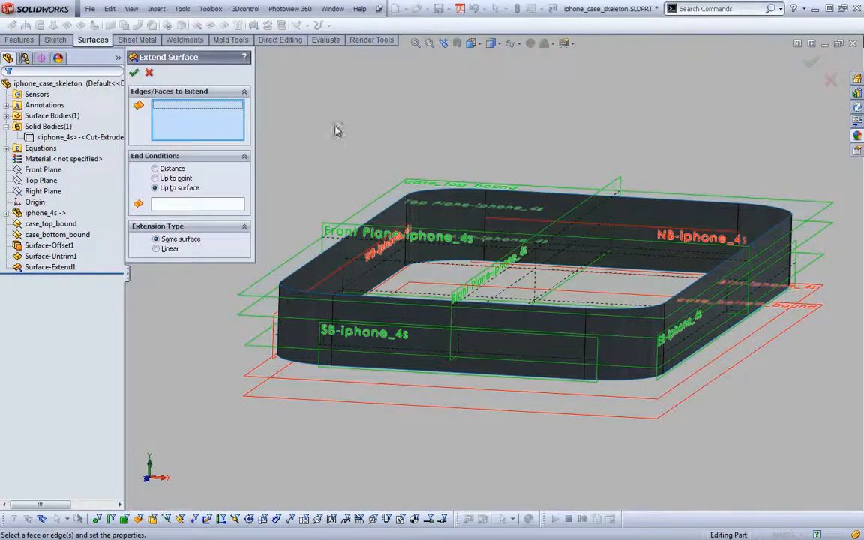
{"action": "right_click", "coordinate": [304, 368]}
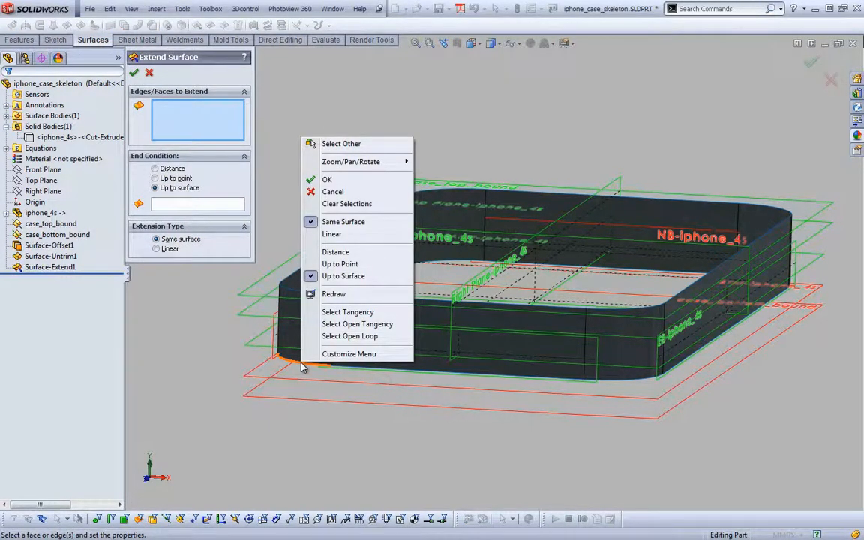
{"action": "left_click", "coordinate": [277, 210]}
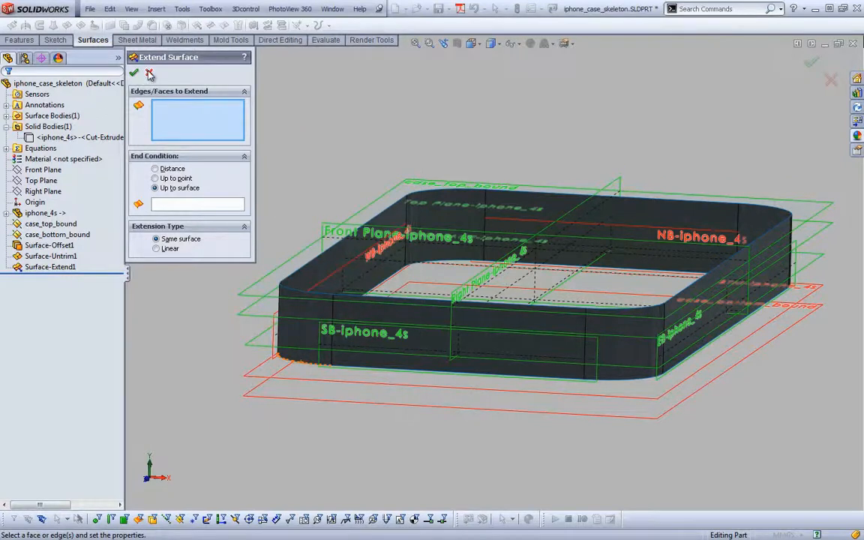
{"action": "right_click", "coordinate": [309, 367]}
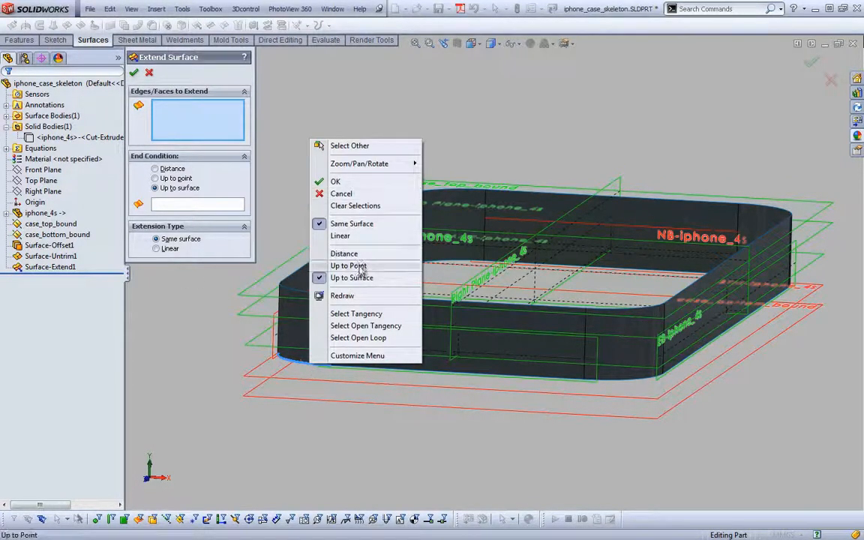
{"action": "left_click", "coordinate": [354, 313]}
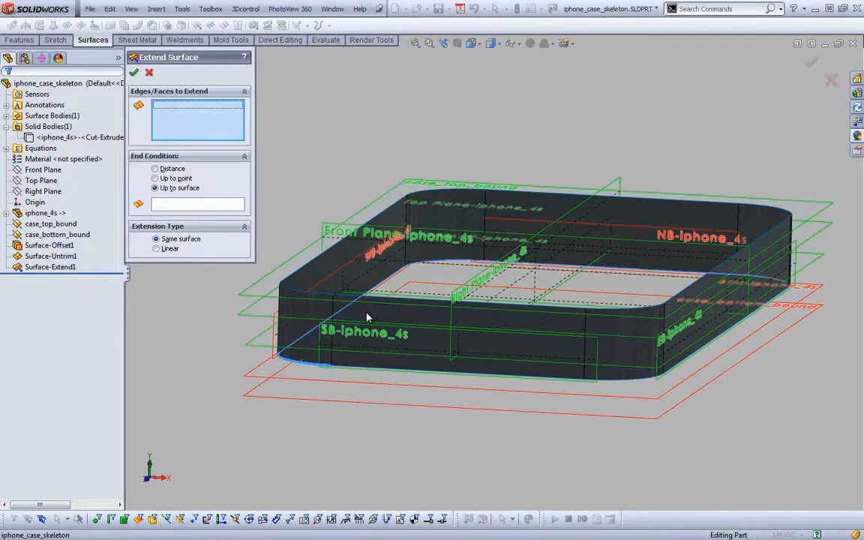
{"action": "left_click", "coordinate": [270, 377]}
{"action": "right_click", "coordinate": [278, 381]}
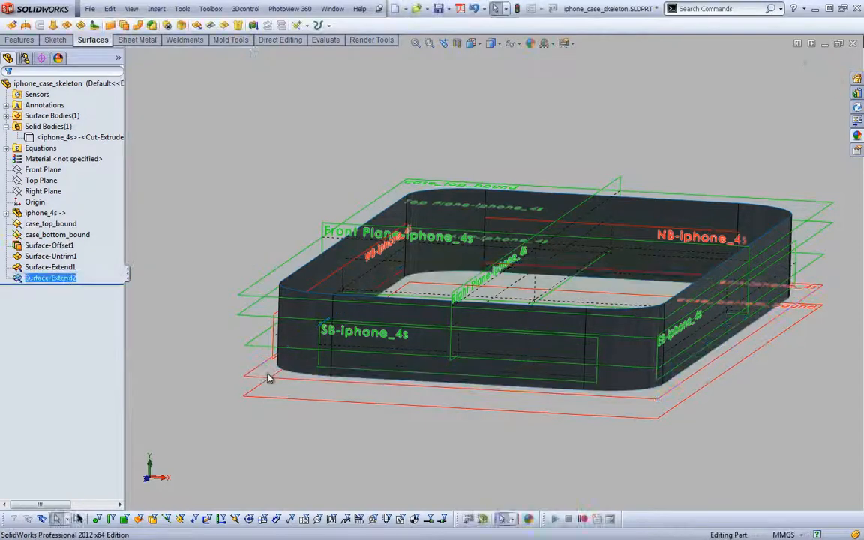
Edit Surface-Extend1 so the upper edges end at the Top Plane-iphone_4s instead of case_top_bound
{"action": "left_click", "coordinate": [53, 267]}
{"action": "left_click", "coordinate": [73, 235]}
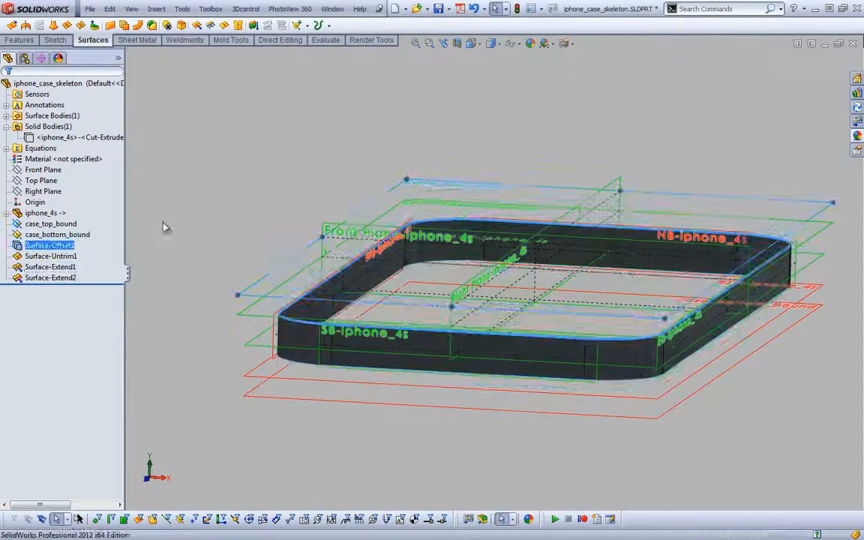
{"action": "middle_click_drag", "start_coordinate": [339, 188], "coordinate": [308, 245]}
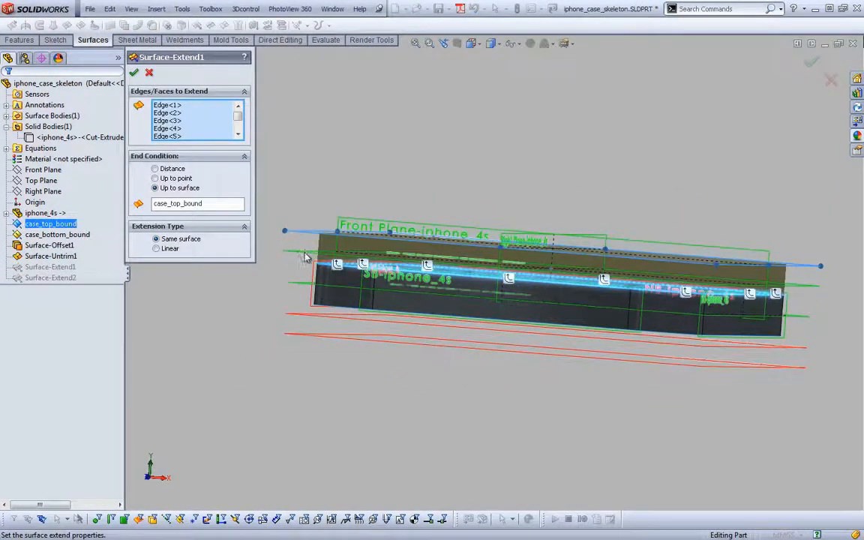
{"action": "left_click", "coordinate": [184, 204]}
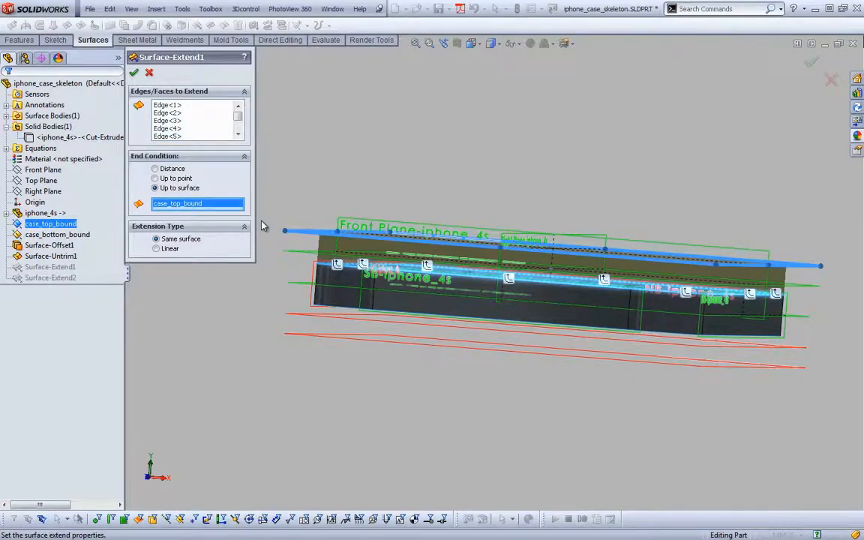
{"action": "left_click", "coordinate": [301, 253]}
{"action": "right_click", "coordinate": [302, 254]}
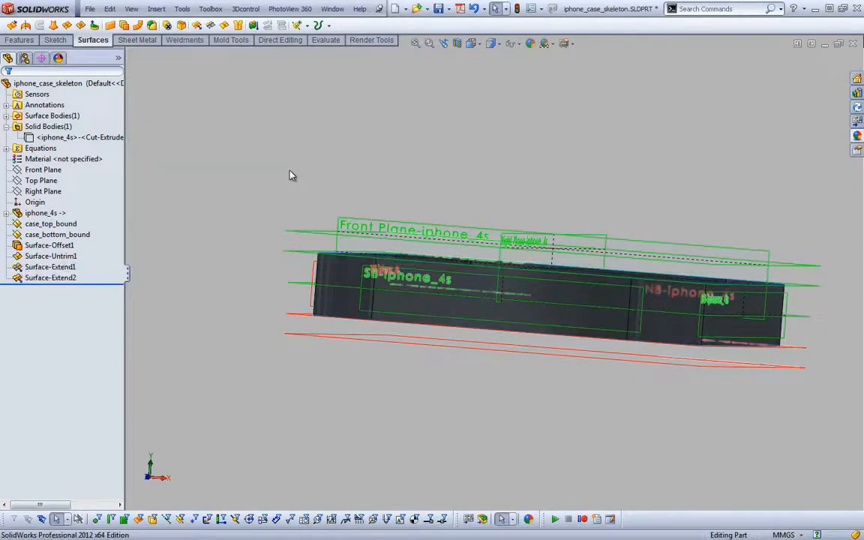
Offset all tangent side faces of the extended surface outward by 1.5 mm
{"action": "key", "text": "ctrl+7"}
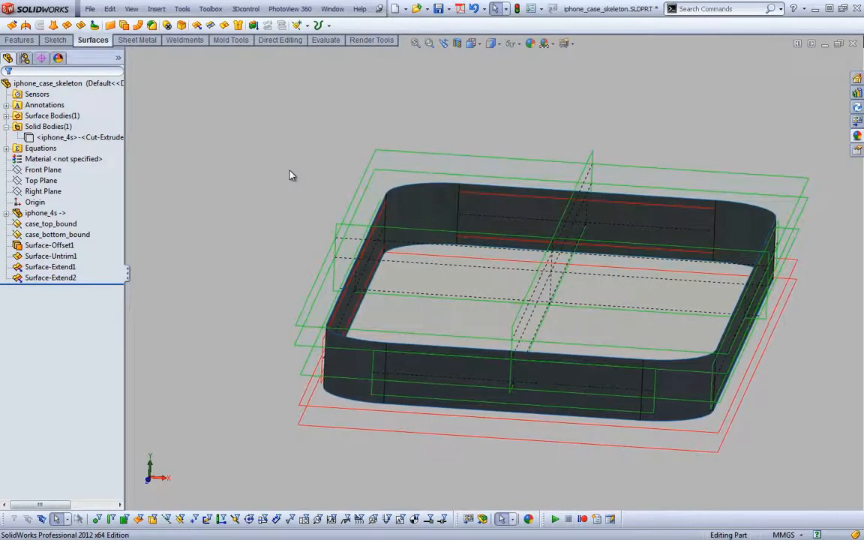
{"action": "key", "text": "s"}
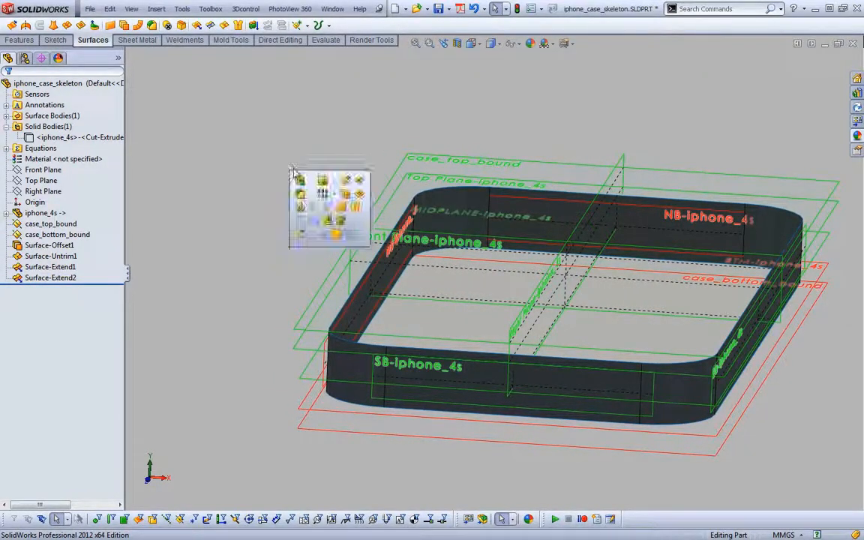
{"action": "left_click", "coordinate": [321, 182]}
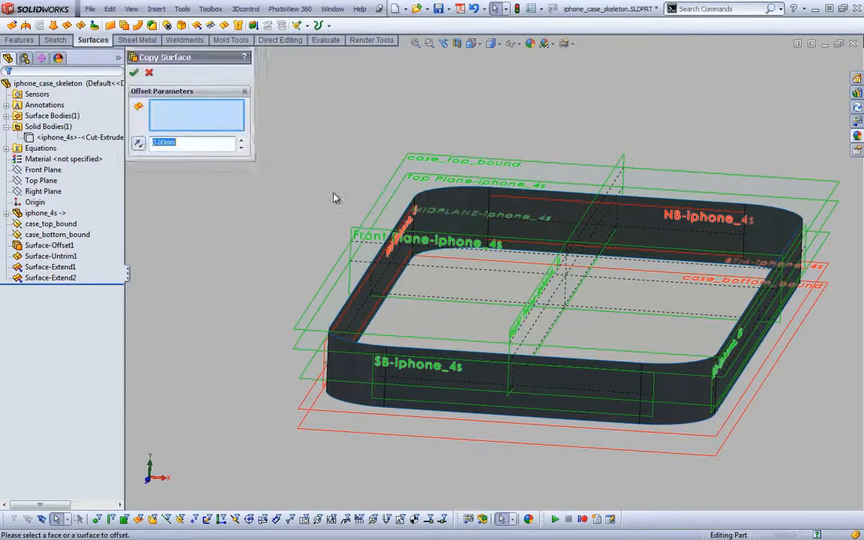
{"action": "left_click", "coordinate": [410, 243]}
{"action": "left_click", "coordinate": [397, 263]}
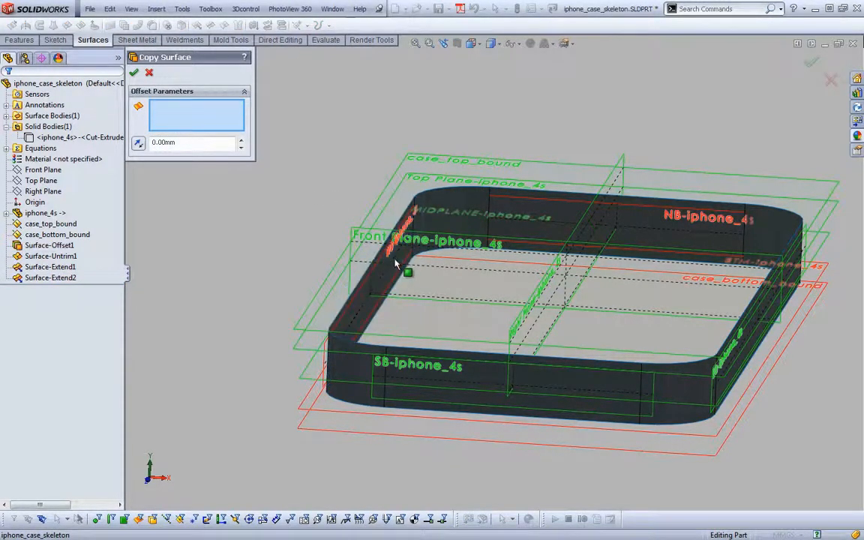
{"action": "right_click", "coordinate": [397, 262]}
{"action": "left_click", "coordinate": [435, 319]}
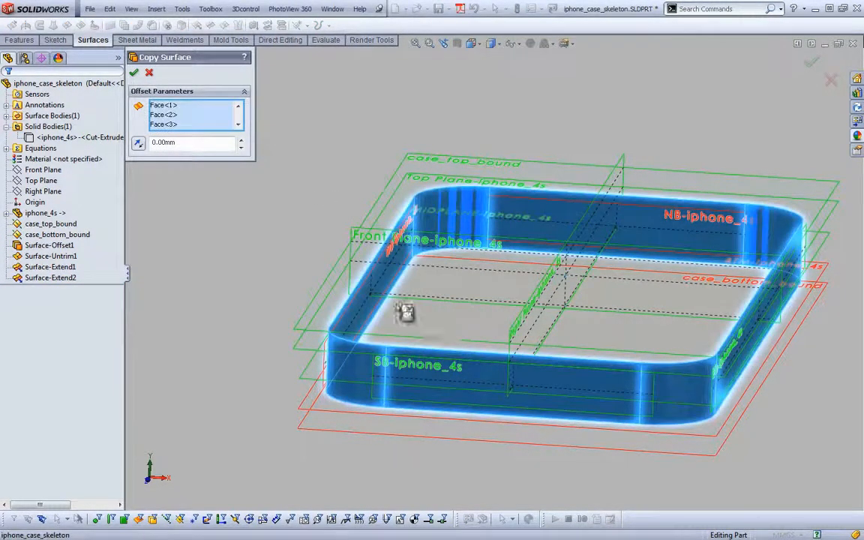
{"action": "left_click", "coordinate": [177, 143]}
{"action": "type", "text": "1.5"}
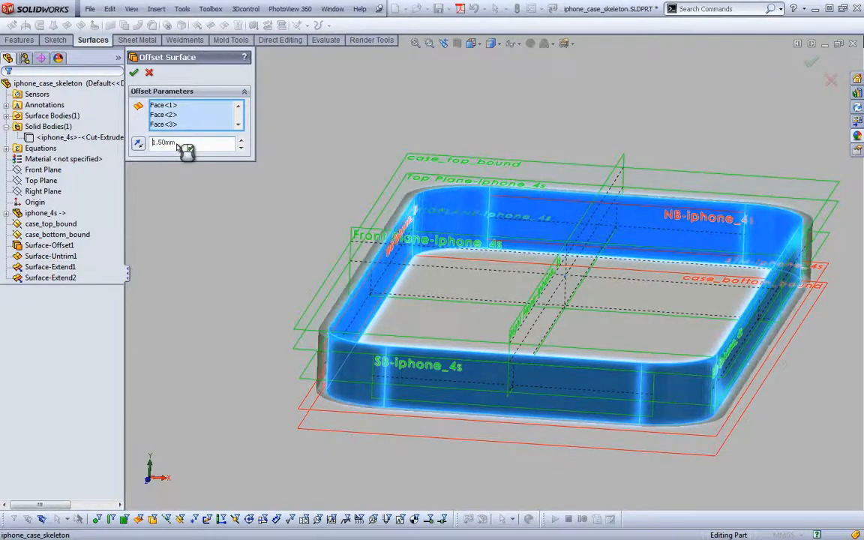
{"action": "key", "text": "Return"}
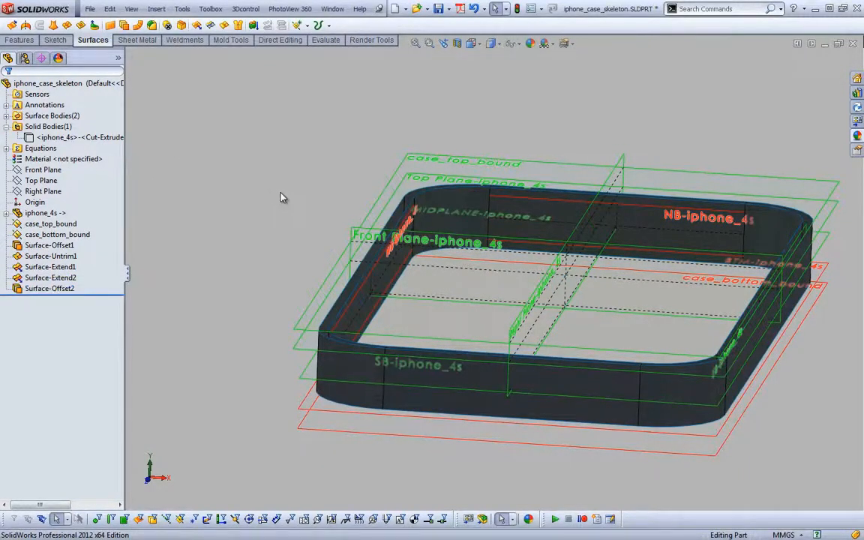
Create a second outward offset of 3 mm from the tangent side faces of the innermost surface
{"action": "key", "text": "s"}
{"action": "left_click", "coordinate": [314, 203]}
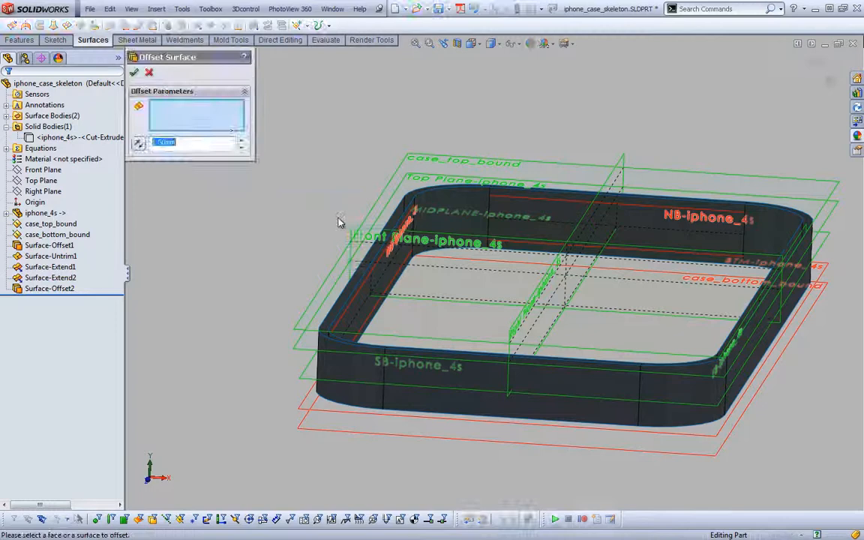
{"action": "left_click", "coordinate": [407, 229]}
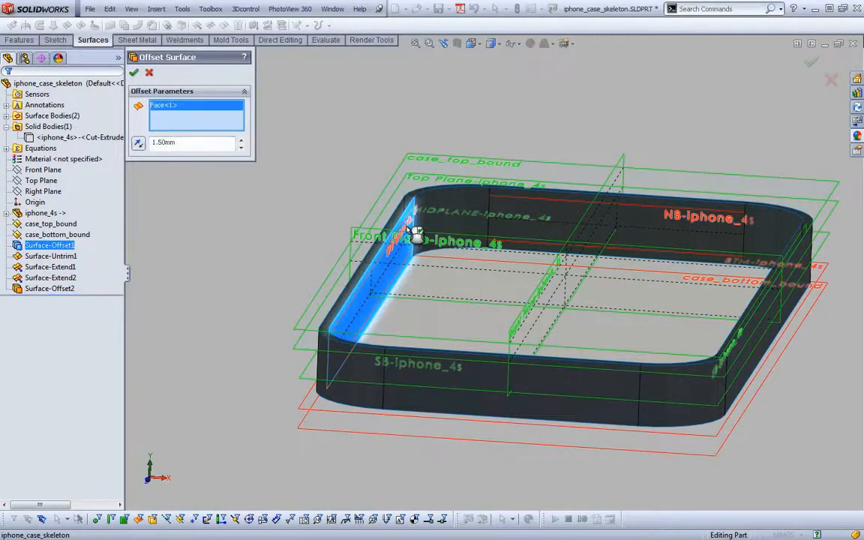
{"action": "left_click", "coordinate": [407, 227]}
{"action": "right_click", "coordinate": [406, 226]}
{"action": "left_click", "coordinate": [435, 288]}
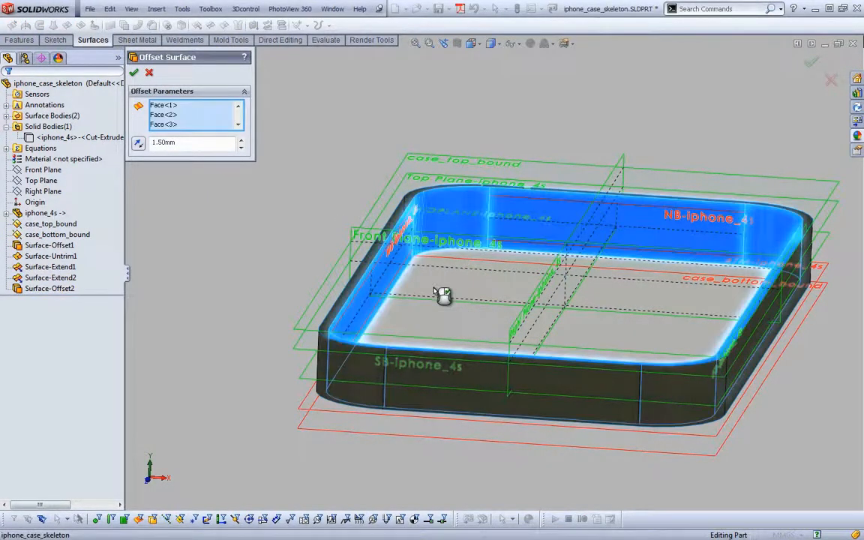
{"action": "left_click", "coordinate": [191, 146]}
{"action": "type", "text": "3"}
{"action": "key", "text": "Return"}
{"action": "key", "text": "Return"}
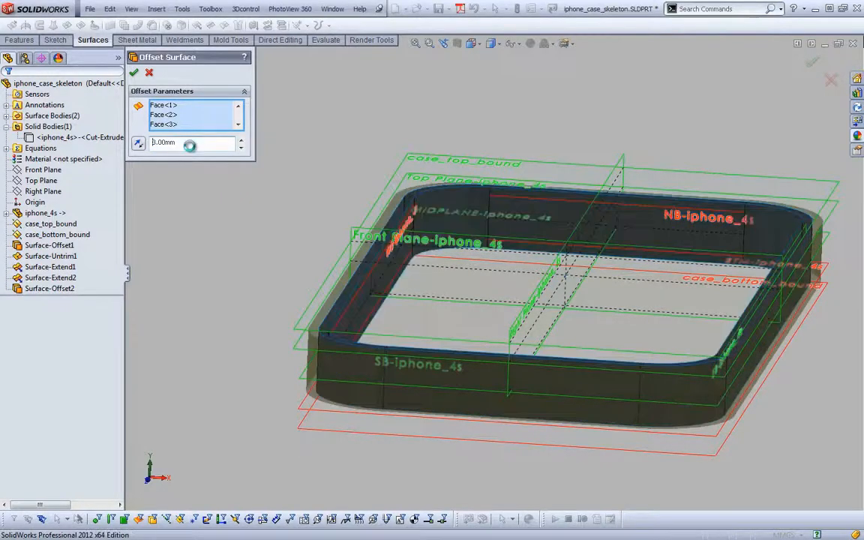
{"action": "left_click", "coordinate": [190, 219]}
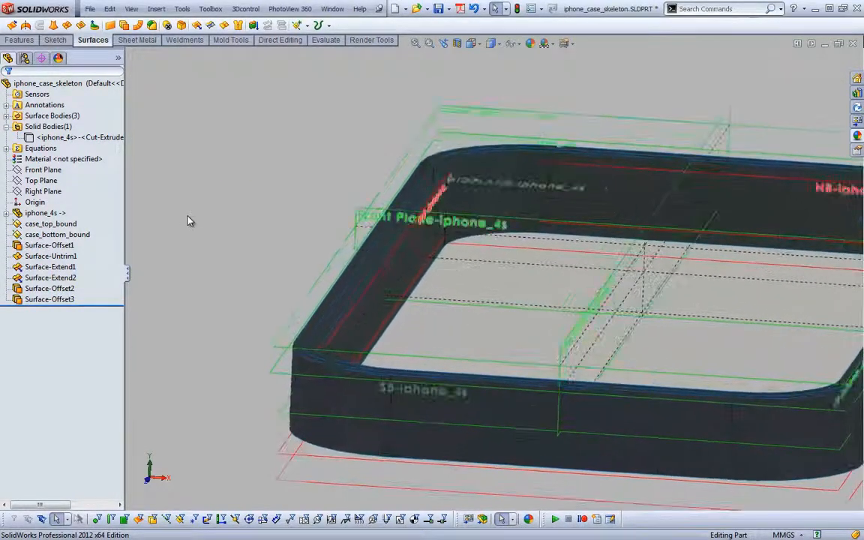
Link the offset distance of Surface-Offset2 to the global variable case_overmold_thk
{"action": "left_click", "coordinate": [66, 289]}
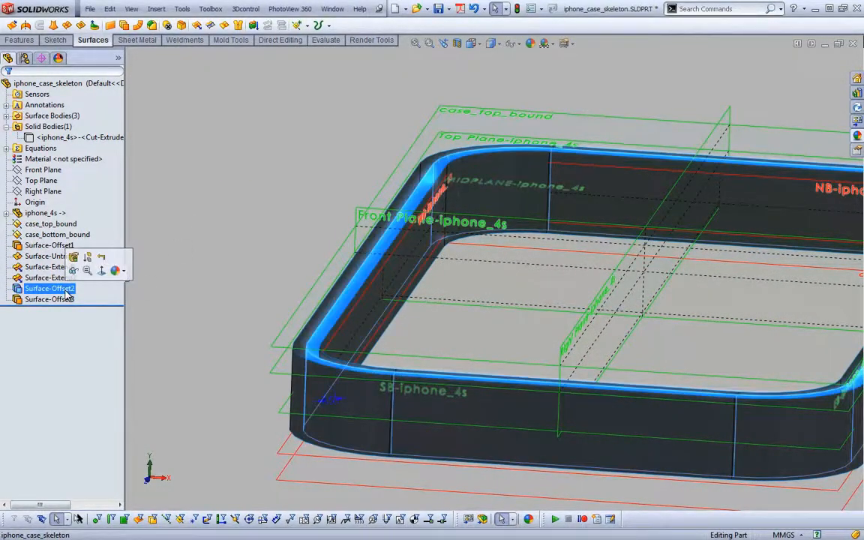
{"action": "double_click", "coordinate": [335, 403]}
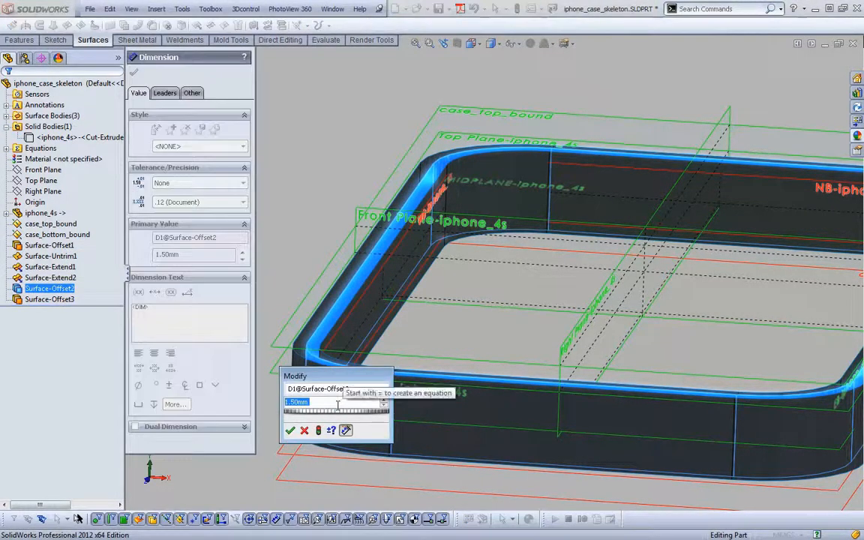
{"action": "type", "text": "=case"}
{"action": "key", "text": "Down"}
{"action": "key", "text": "Down"}
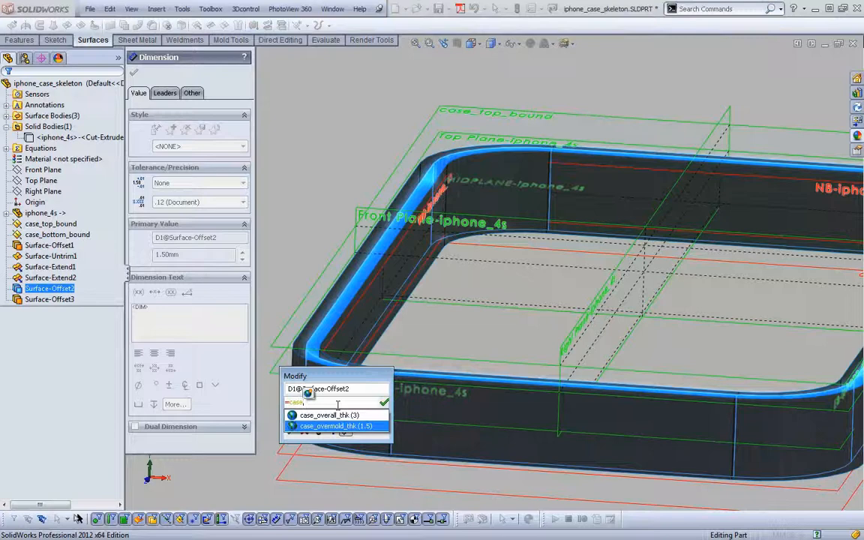
{"action": "key", "text": "Return"}
{"action": "key", "text": "Return"}
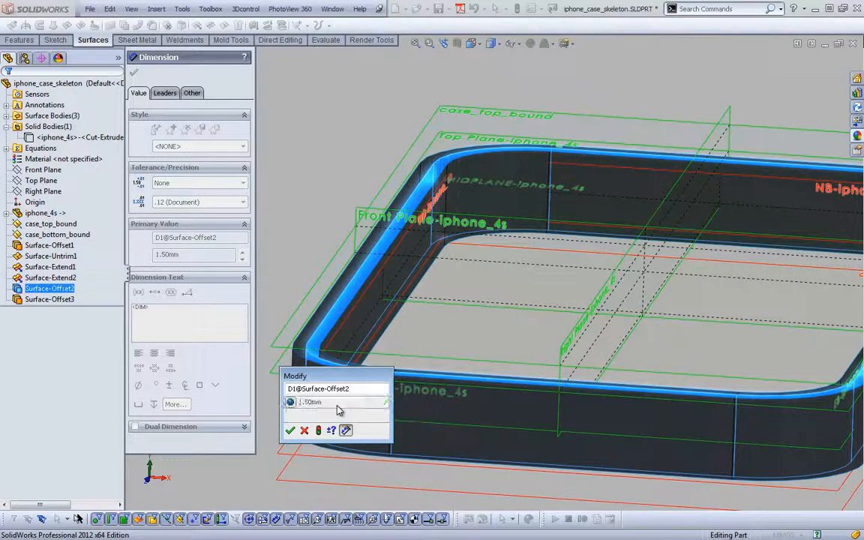
{"action": "left_click", "coordinate": [290, 430]}
{"action": "key", "text": "Escape"}
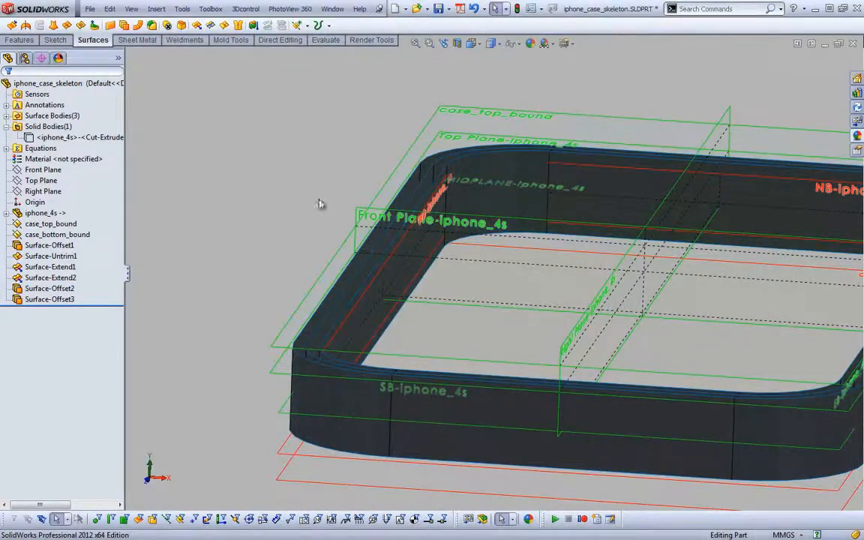
Link the offset distance of Surface-Offset3 to the global variable case_overall_thk
{"action": "left_click", "coordinate": [49, 299]}
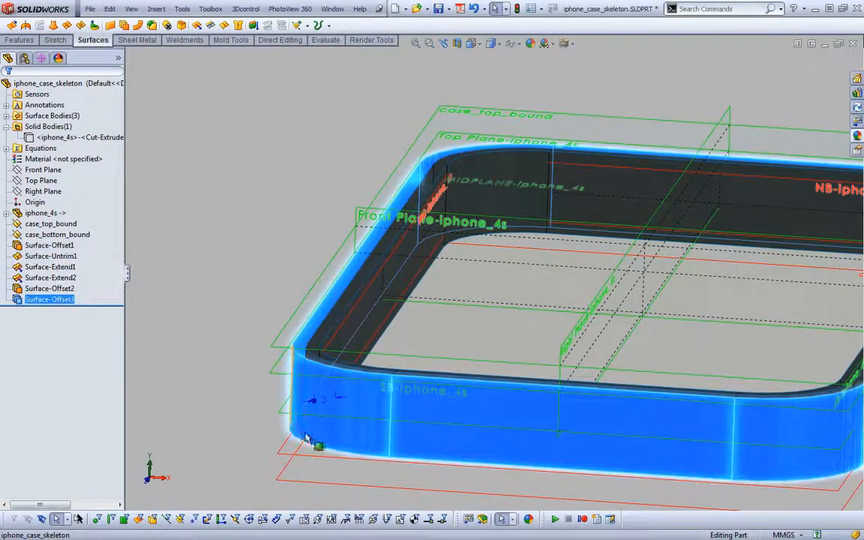
{"action": "double_click", "coordinate": [323, 408]}
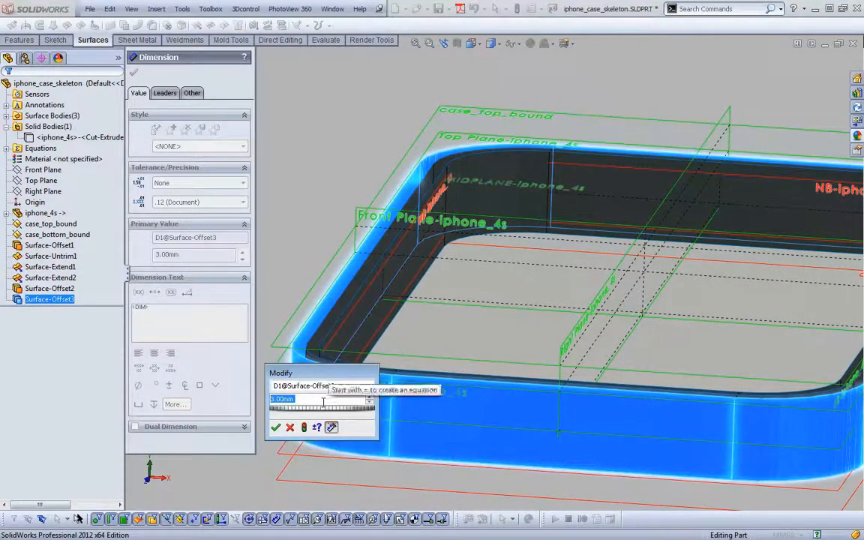
{"action": "type", "text": "=\"case"}
{"action": "key", "text": "Return"}
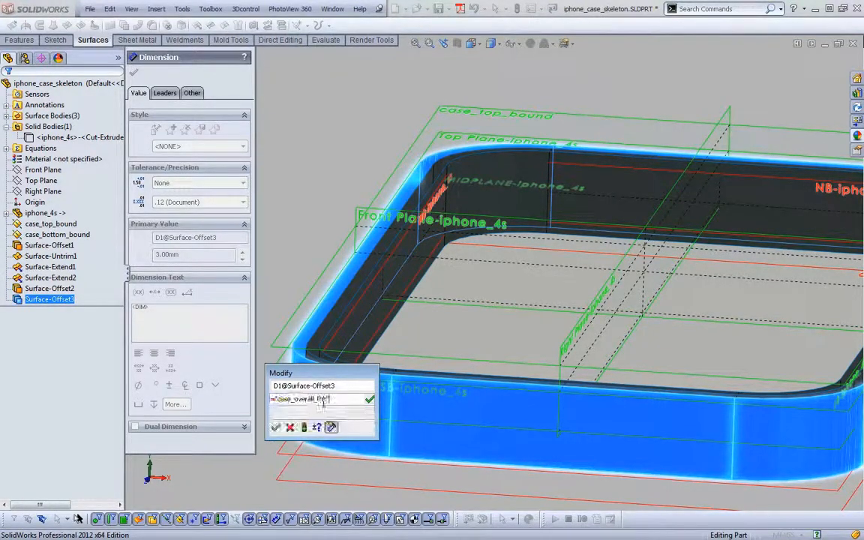
{"action": "key", "text": "Return"}
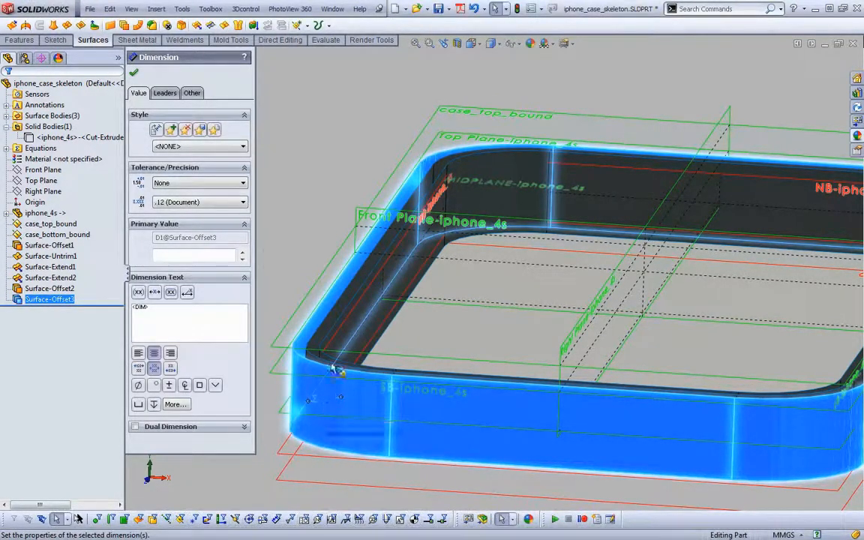
{"action": "left_click", "coordinate": [282, 200]}
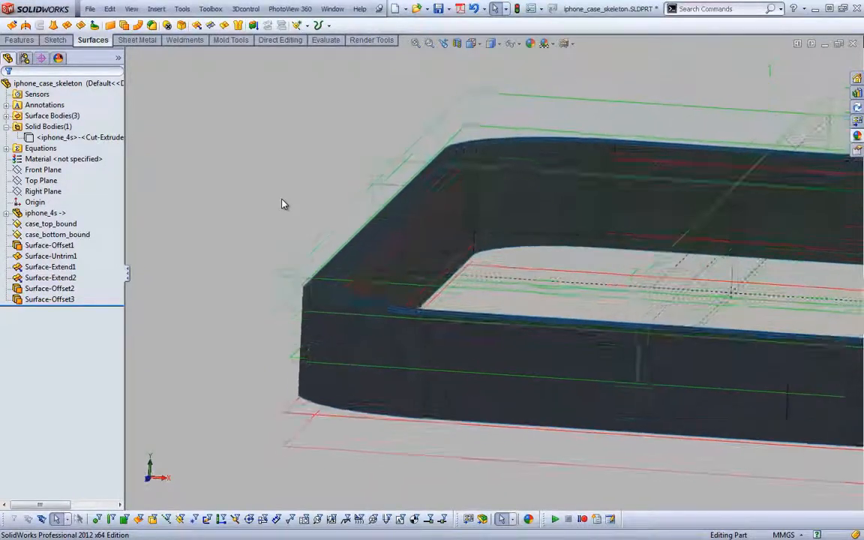
{"action": "left_click", "coordinate": [50, 290]}
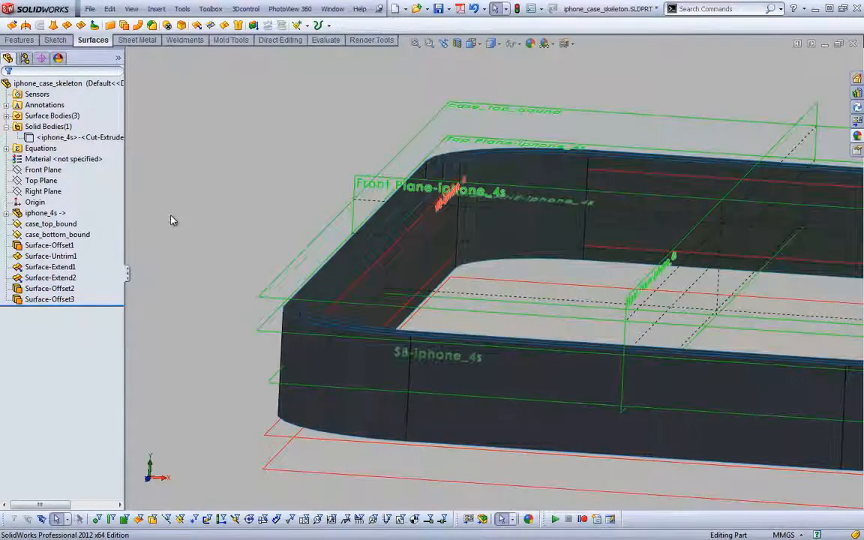
{"action": "right_click", "coordinate": [54, 293]}
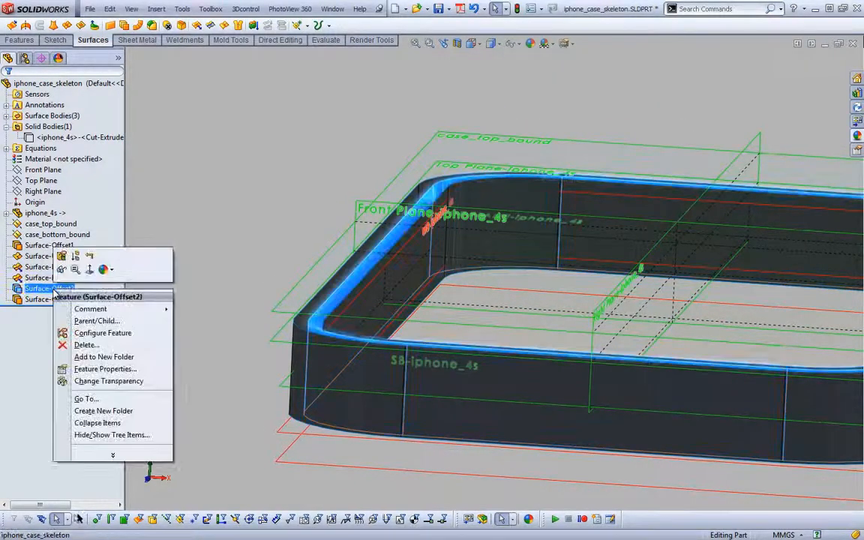
{"action": "left_click", "coordinate": [213, 232]}
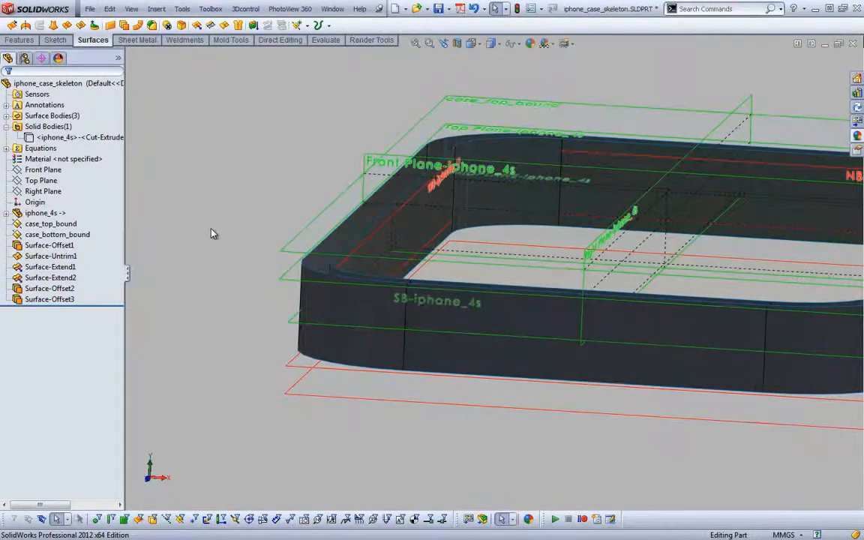
Reverse the offset direction of Surface-Offset2 so it runs inward, and show its surface body
{"action": "left_click", "coordinate": [42, 290]}
{"action": "left_click", "coordinate": [54, 256]}
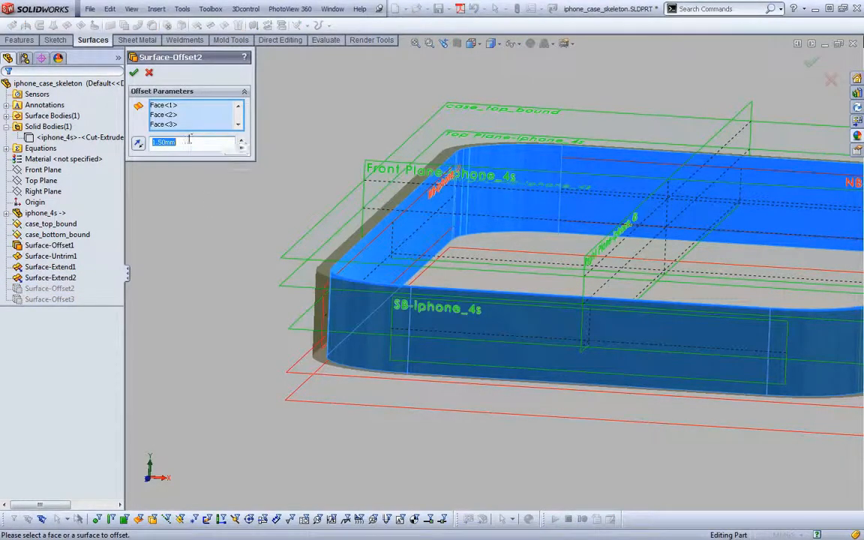
{"action": "left_click", "coordinate": [140, 147]}
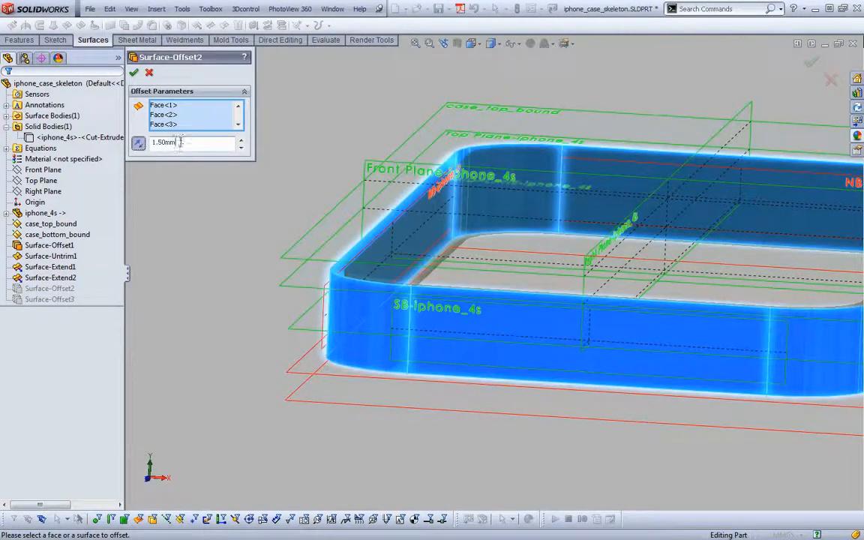
{"action": "type", "text": "3"}
{"action": "key", "text": "Return"}
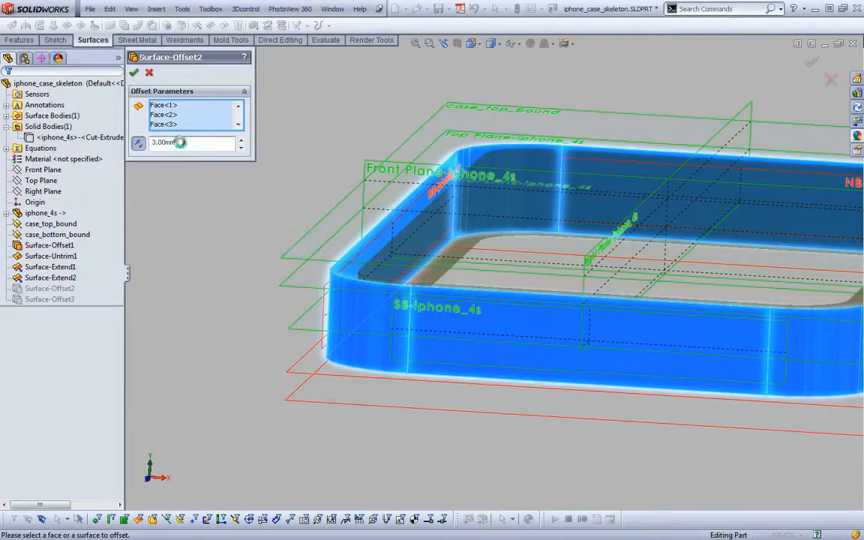
{"action": "right_click", "coordinate": [65, 291]}
{"action": "left_click", "coordinate": [75, 270]}
{"action": "left_click", "coordinate": [228, 157]}
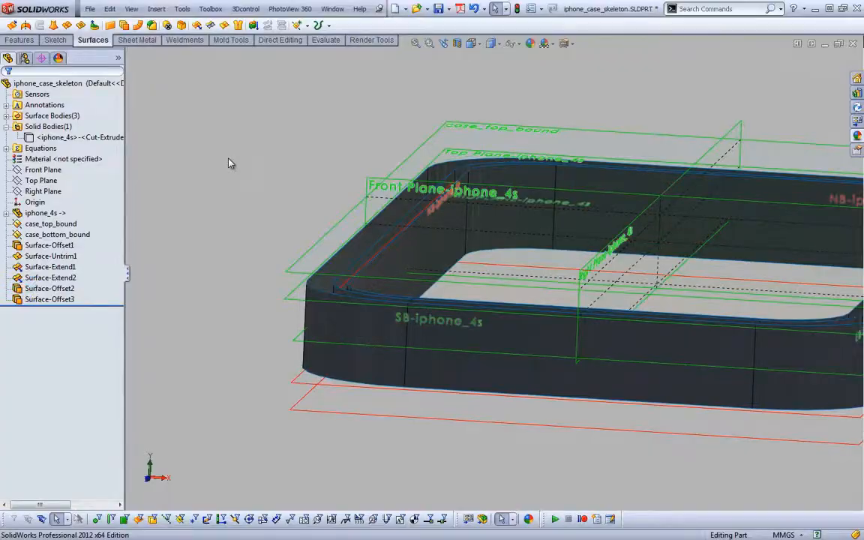
Check the case edges in Ottercase_1.pdf in Adobe Reader, and create a plane 1 mm above Top Plane-iphone_4s in SOLIDWORKS
{"action": "key", "text": "alt+Tab"}
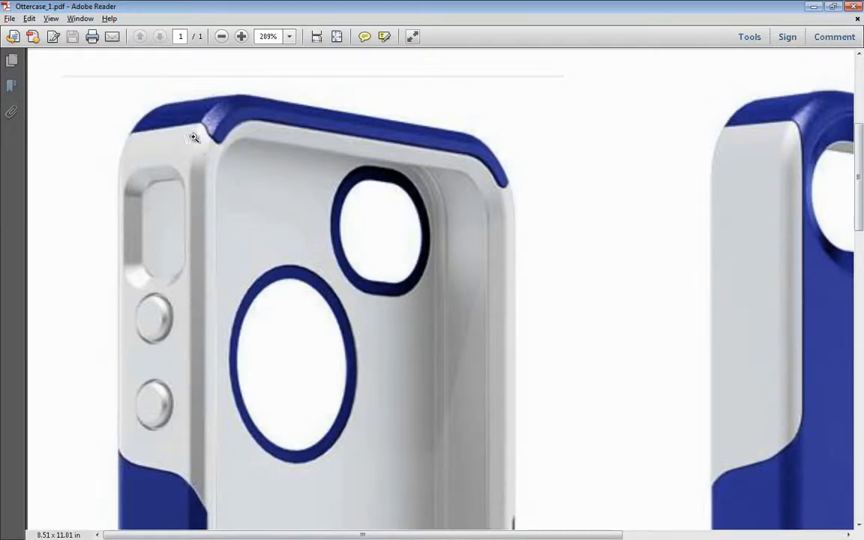
{"action": "key", "text": "alt+Tab"}
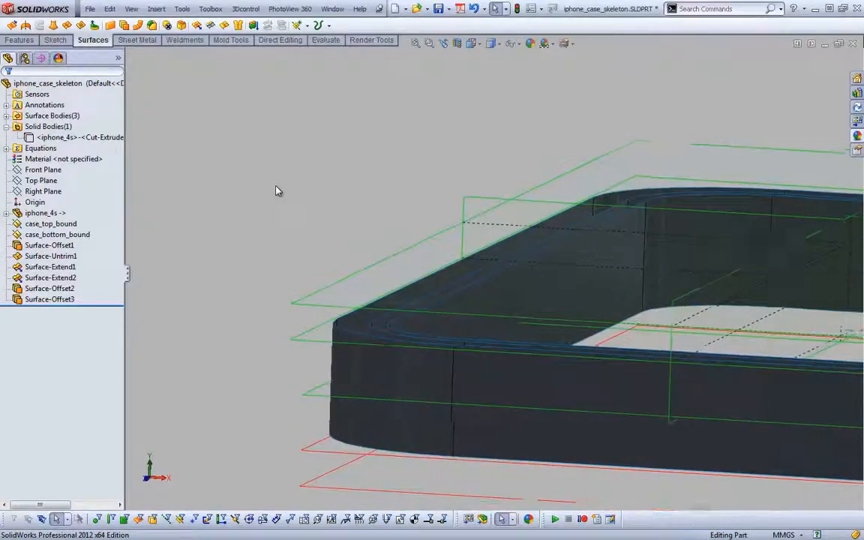
{"action": "key", "text": "s"}
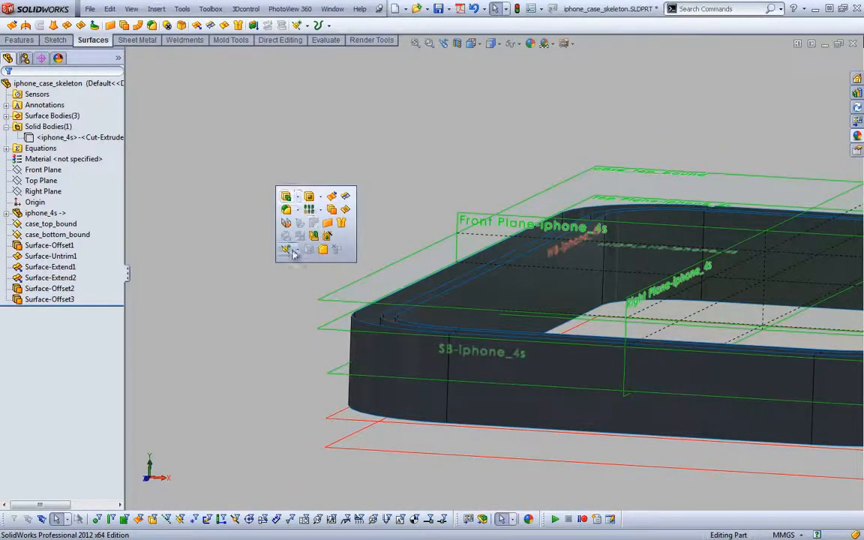
{"action": "left_click", "coordinate": [290, 244]}
{"action": "left_click", "coordinate": [297, 265]}
{"action": "left_click", "coordinate": [338, 333]}
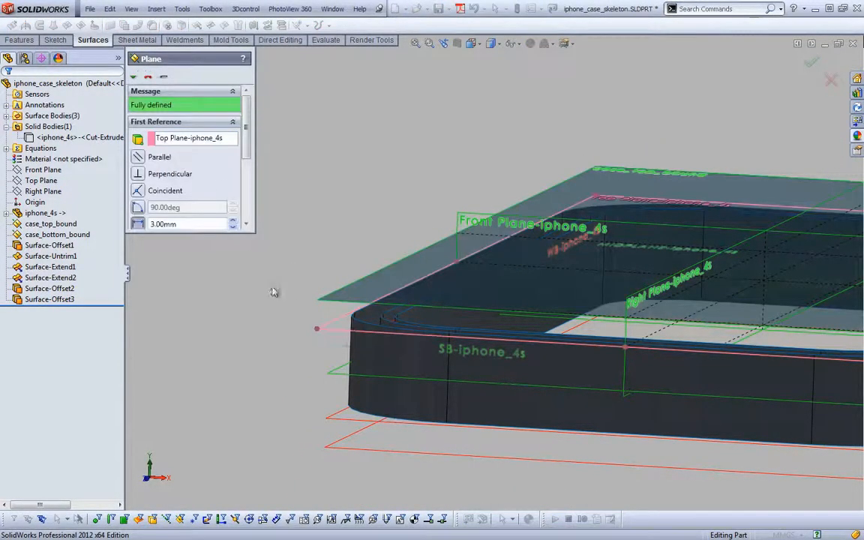
{"action": "type", "text": "1"}
{"action": "key", "text": "Return"}
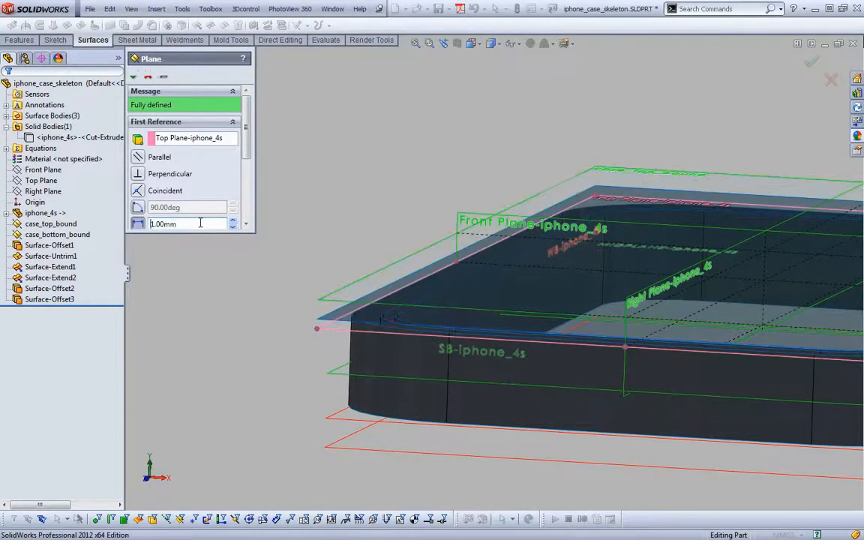
{"action": "key", "text": "Return"}
{"action": "left_click", "coordinate": [257, 290]}
{"action": "key", "text": "s"}
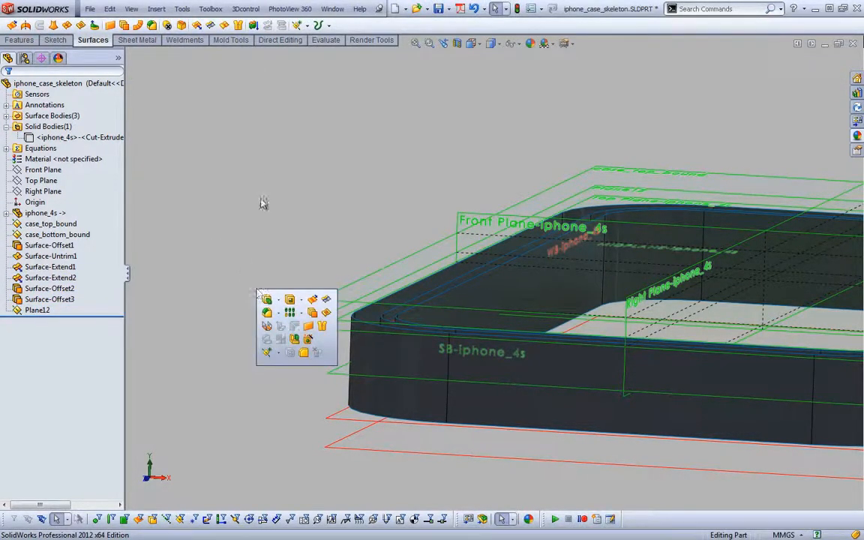
Extend the upper tangent edge loop of the inner offset surface (Surface-Offset2) up to Plane12, keeping the same-surface extension type
{"action": "left_click", "coordinate": [184, 24]}
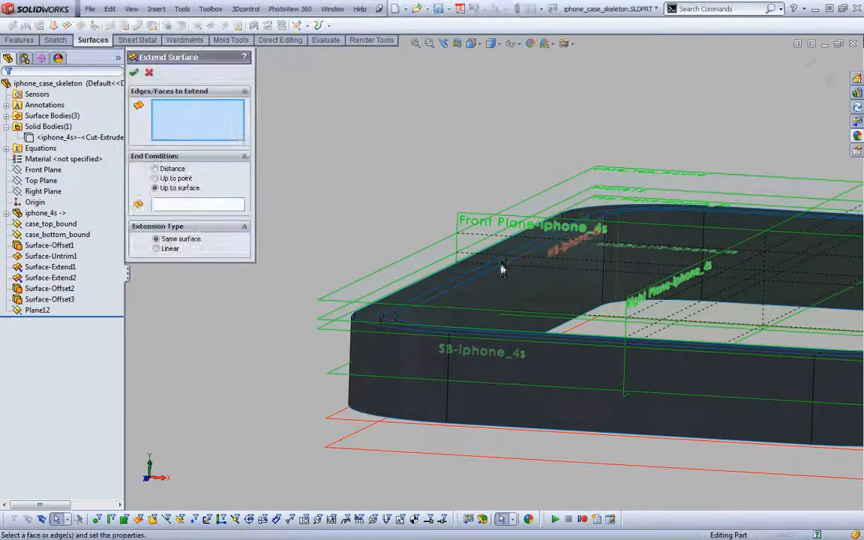
{"action": "right_click", "coordinate": [448, 300]}
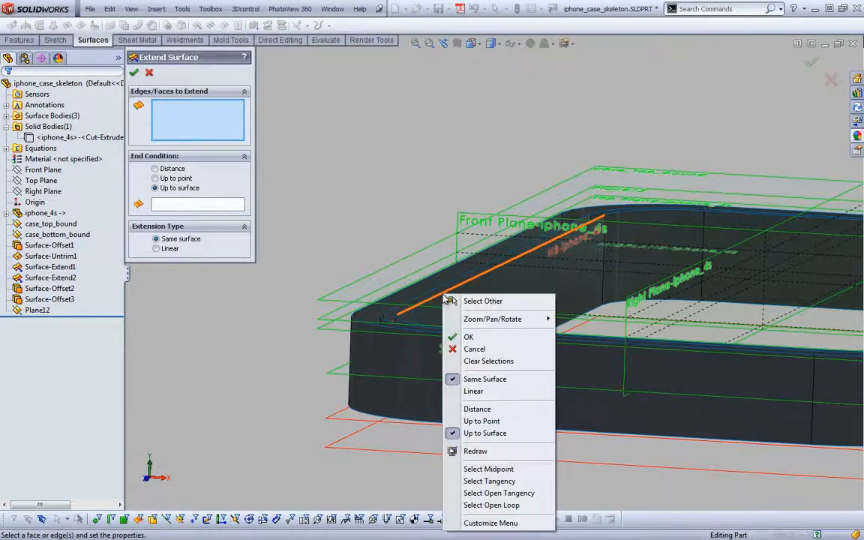
{"action": "left_click", "coordinate": [489, 481]}
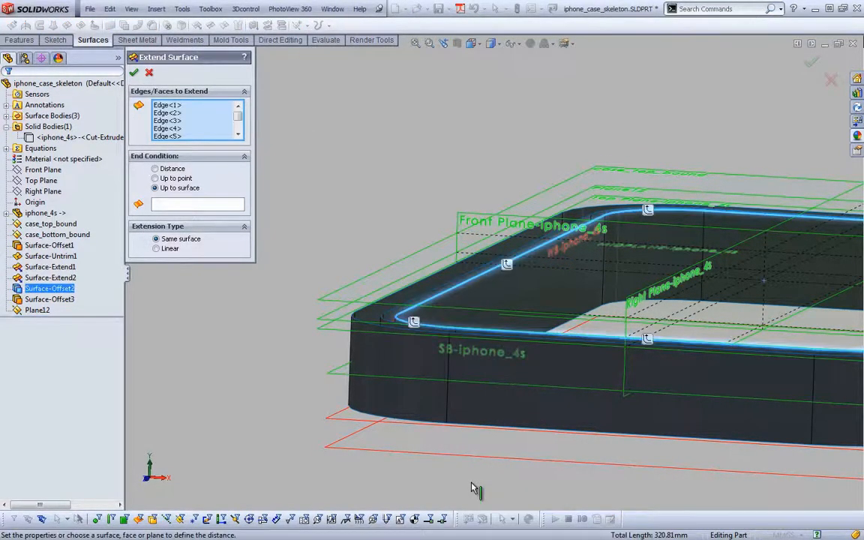
{"action": "left_click", "coordinate": [198, 204]}
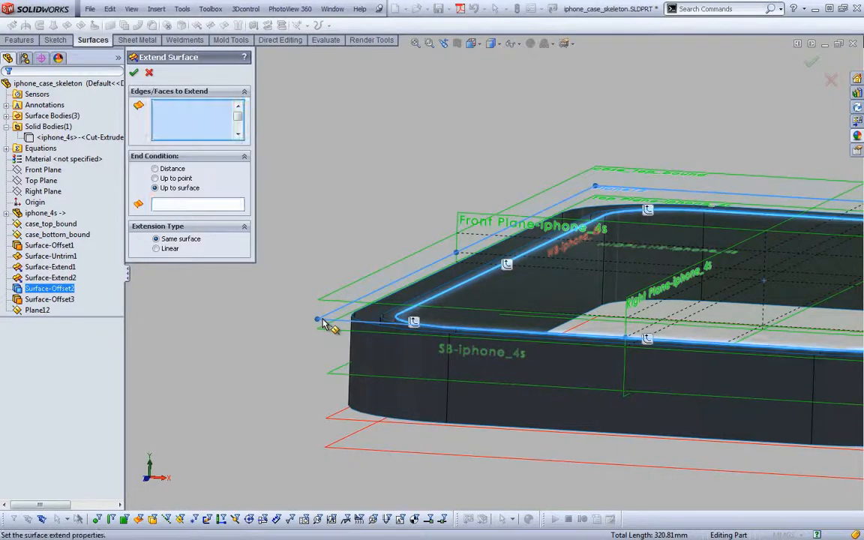
{"action": "left_click", "coordinate": [325, 320]}
{"action": "key", "text": "Return"}
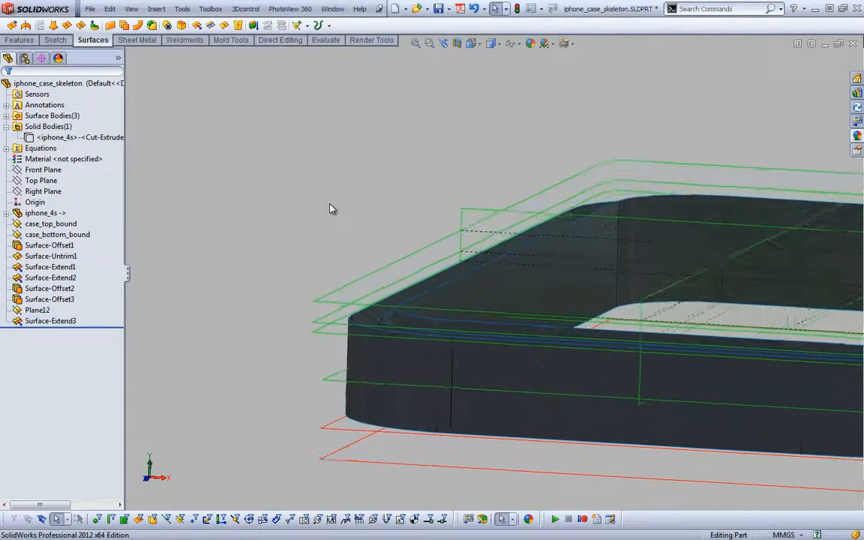
Extend the upper tangent edge loop of the outer offset surface (Surface-Offset3) up to the case_top_bound plane
{"action": "key", "text": "Return"}
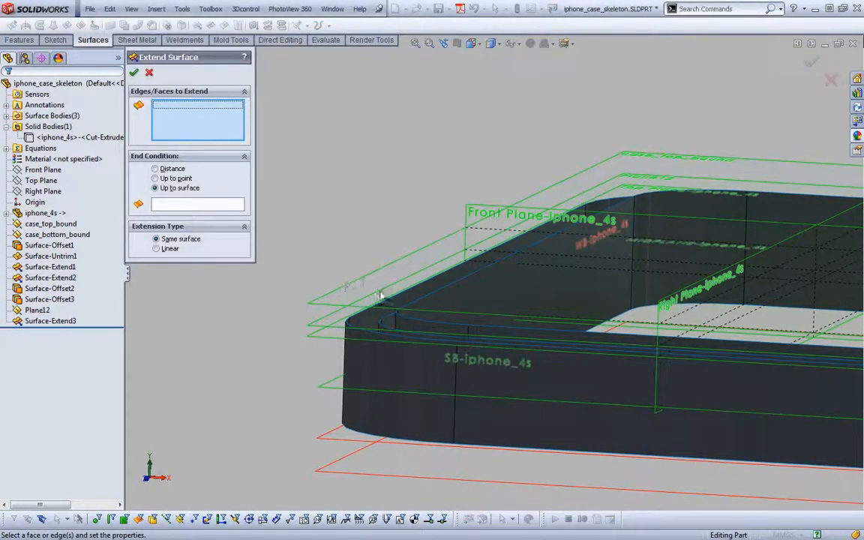
{"action": "right_click", "coordinate": [391, 302]}
{"action": "left_click", "coordinate": [416, 493]}
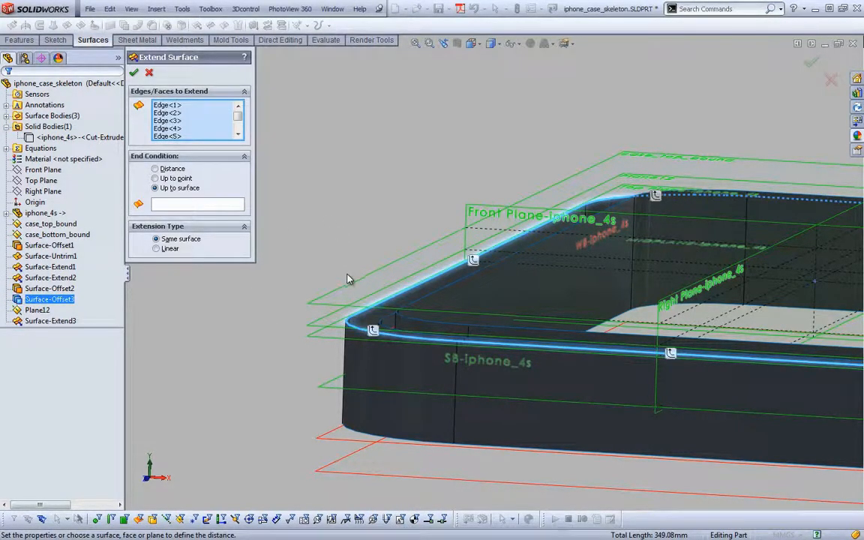
{"action": "left_click", "coordinate": [187, 205]}
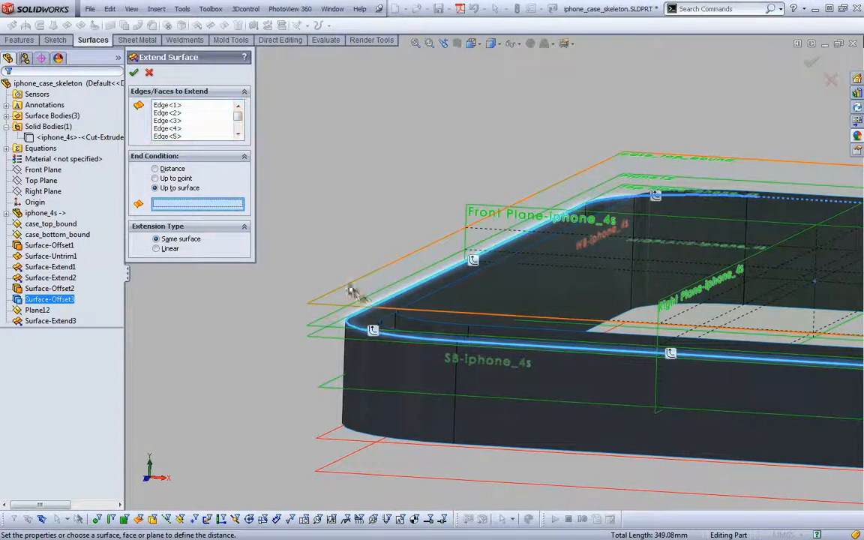
{"action": "left_click", "coordinate": [351, 304]}
{"action": "key", "text": "Return"}
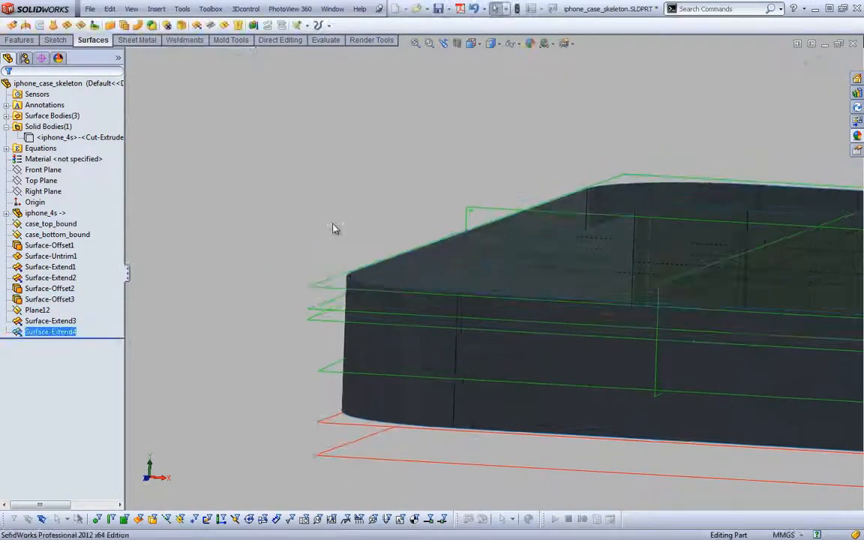
Extend the lower tangent edge loop of the outer offset surface down to the case_bottom_bound plane
{"action": "key", "text": "Return"}
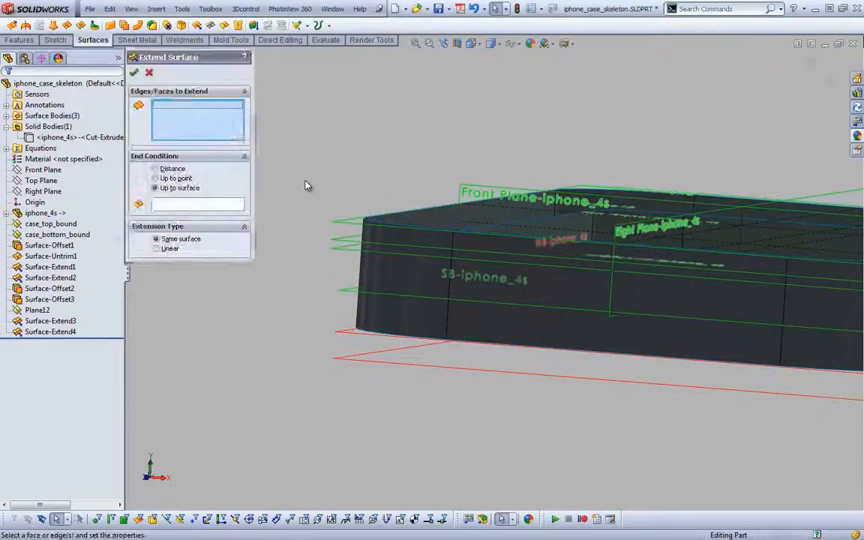
{"action": "right_click", "coordinate": [368, 335]}
{"action": "right_click", "coordinate": [362, 335]}
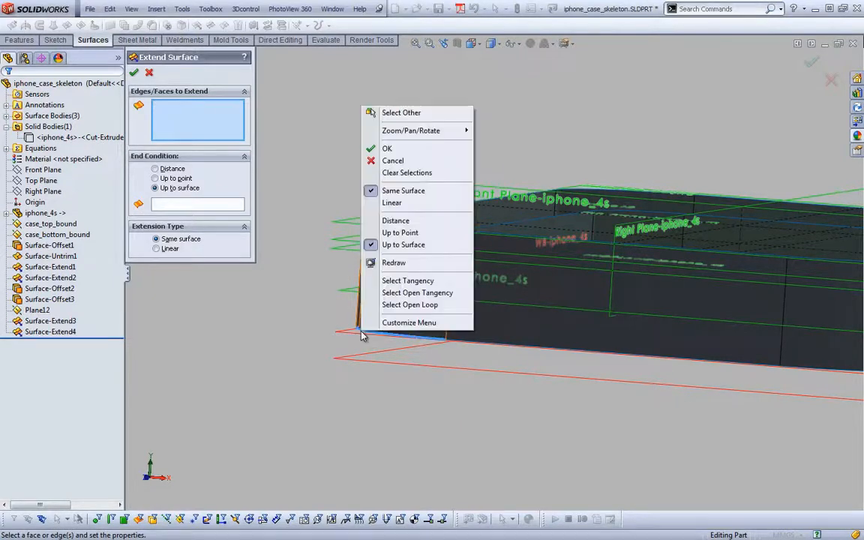
{"action": "left_click", "coordinate": [405, 281]}
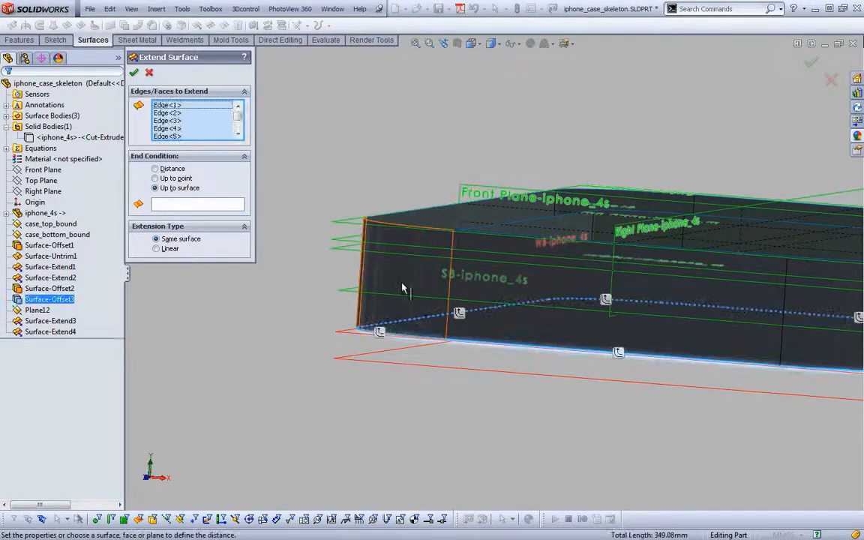
{"action": "left_click", "coordinate": [181, 208]}
{"action": "left_click", "coordinate": [348, 366]}
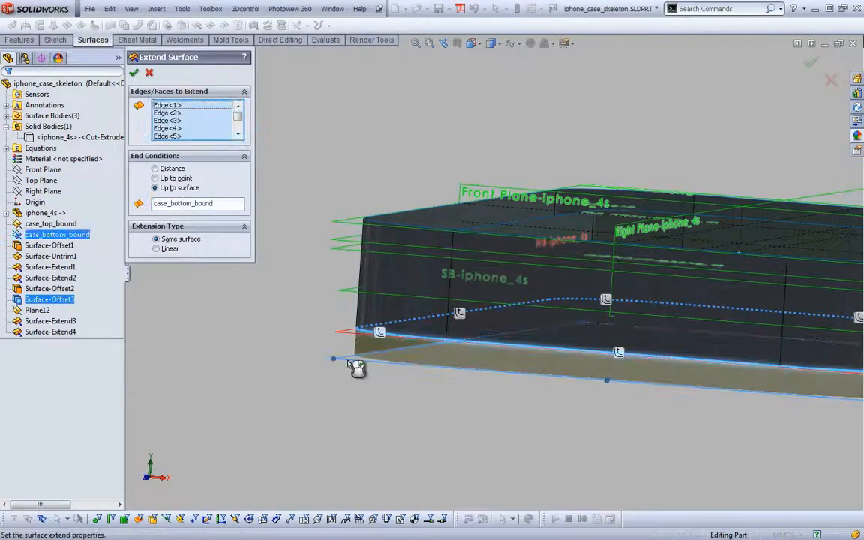
{"action": "right_click", "coordinate": [290, 425]}
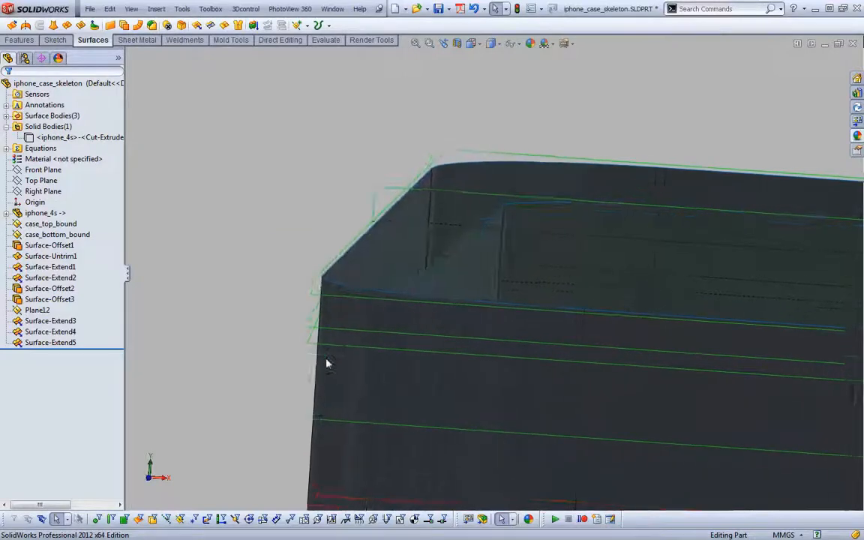
Change the end surface of Surface-Extend3 to case_top_bound so the inner wall extends to the upper case boundary
{"action": "left_click", "coordinate": [45, 344]}
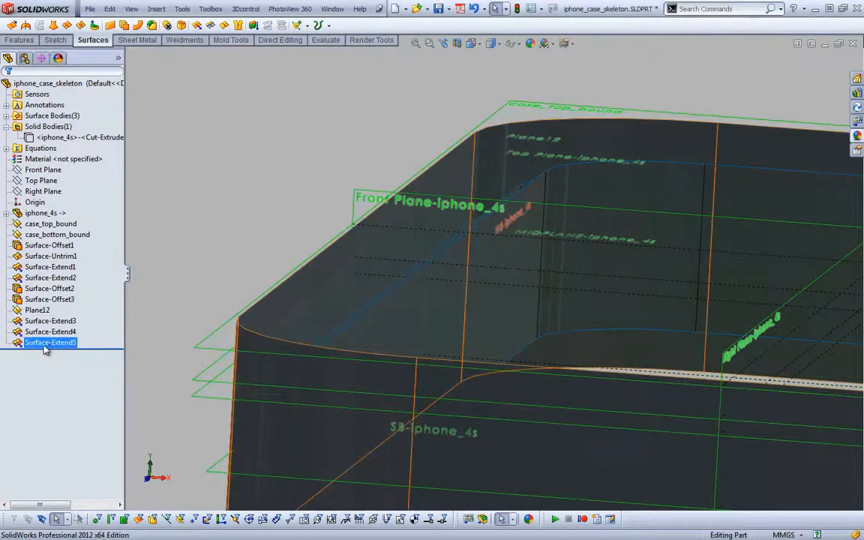
{"action": "left_click", "coordinate": [47, 322]}
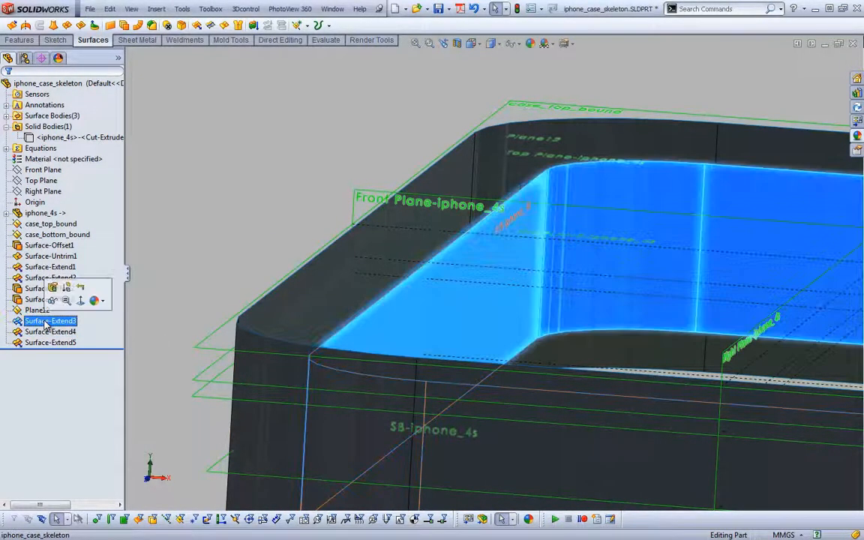
{"action": "left_click", "coordinate": [53, 290]}
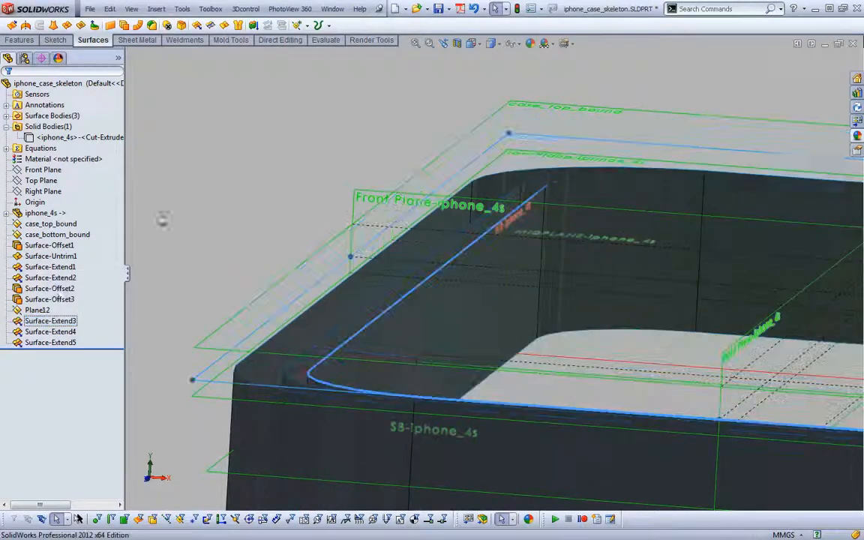
{"action": "left_click", "coordinate": [186, 204]}
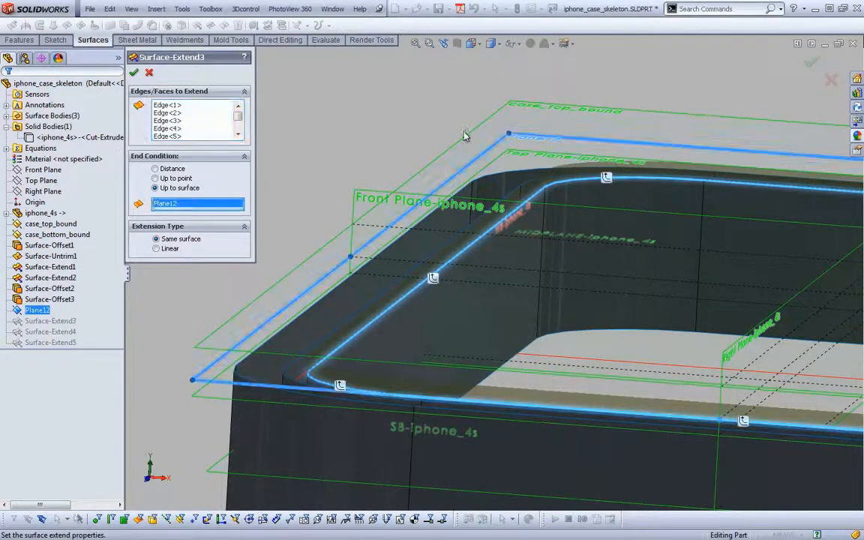
{"action": "left_click", "coordinate": [530, 107]}
{"action": "right_click", "coordinate": [540, 111]}
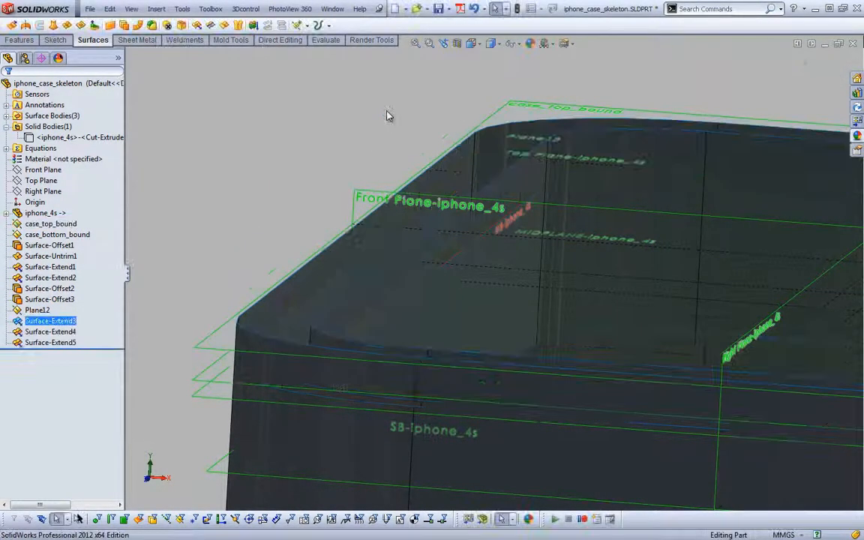
{"action": "left_click", "coordinate": [388, 112]}
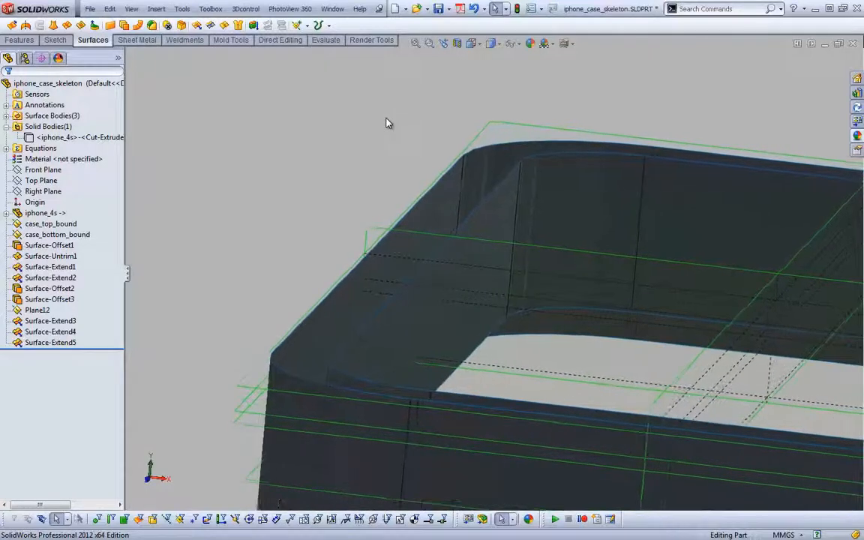
Fill the top opening of the outer wall with a Contact surface patch along its tangent edge loop, merging the result
{"action": "key", "text": "s"}
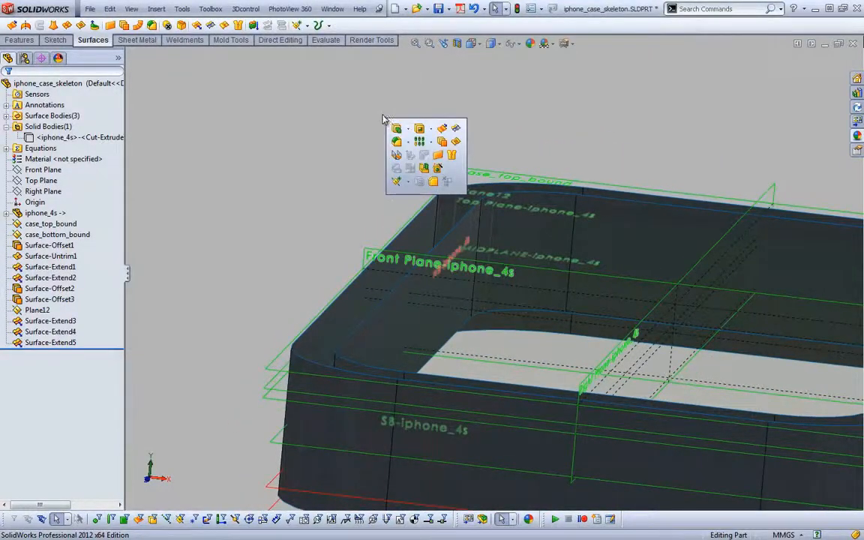
{"action": "left_click", "coordinate": [456, 141]}
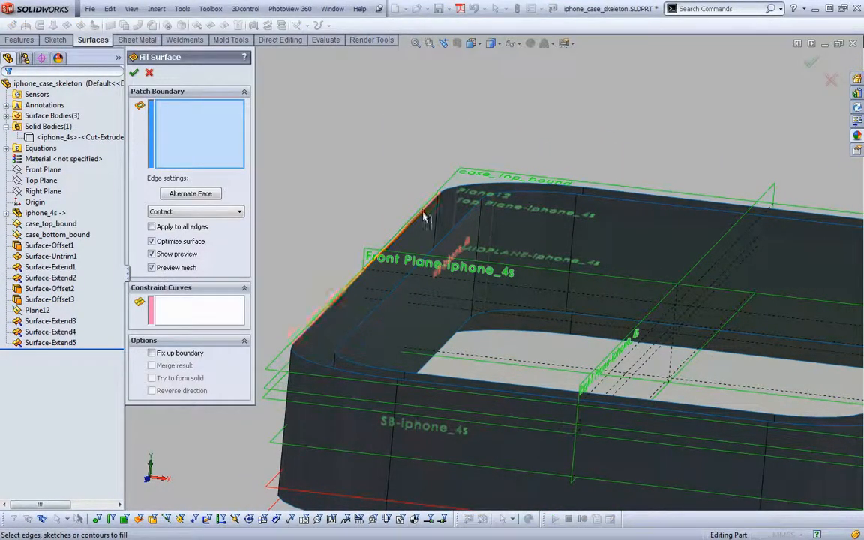
{"action": "right_click", "coordinate": [429, 219]}
{"action": "left_click", "coordinate": [469, 364]}
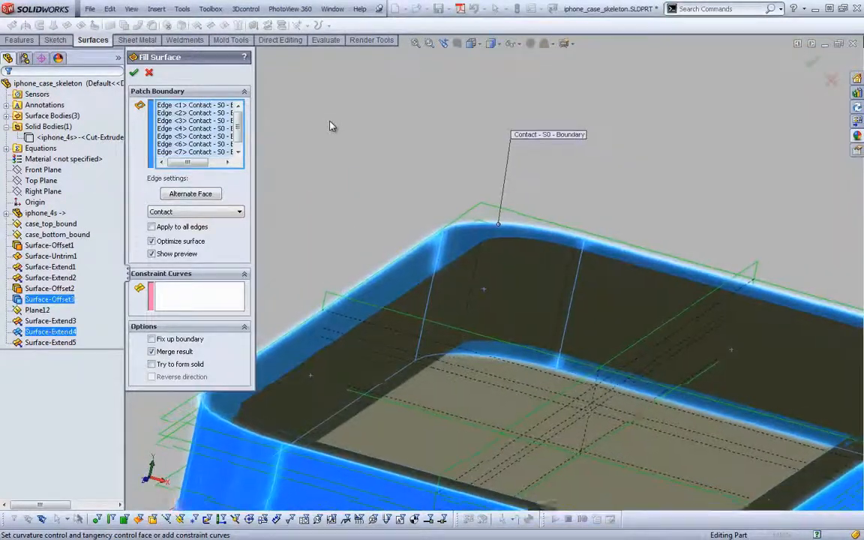
{"action": "left_click", "coordinate": [134, 73]}
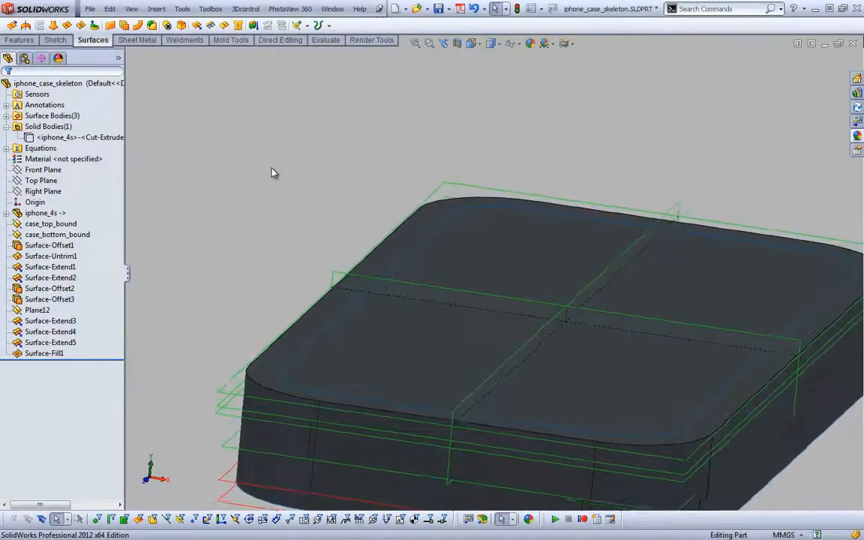
Hide the planes and trim the top fill surface with Surface-Extend3, removing the area inside the inner wall
{"action": "key", "text": "s"}
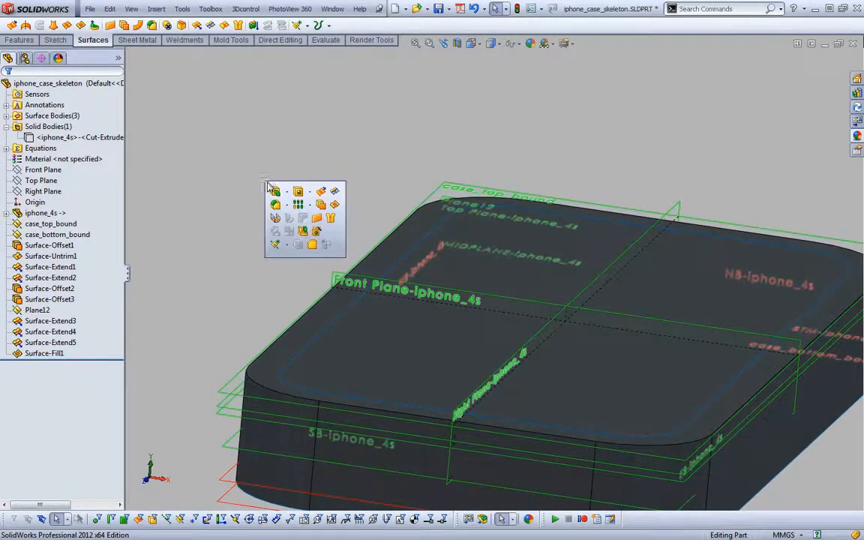
{"action": "left_click", "coordinate": [334, 193]}
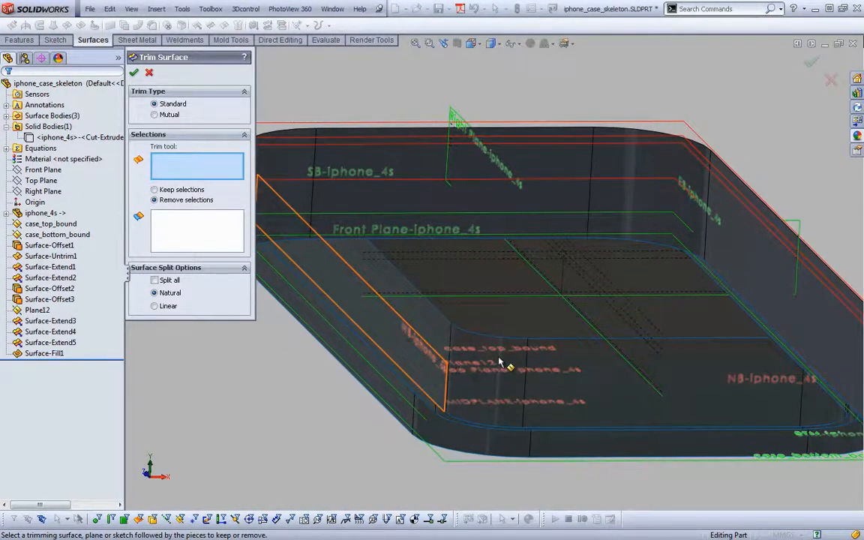
{"action": "left_click", "coordinate": [512, 45]}
{"action": "left_click", "coordinate": [512, 60]}
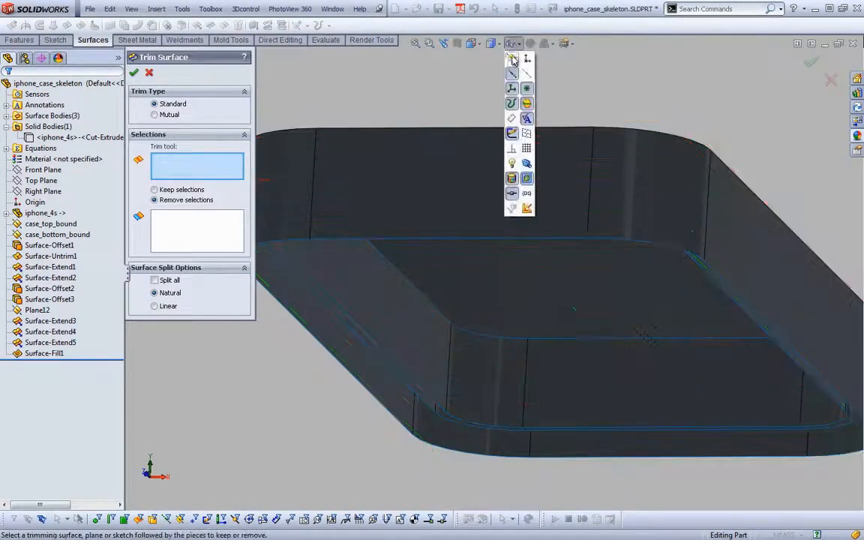
{"action": "left_click", "coordinate": [480, 400]}
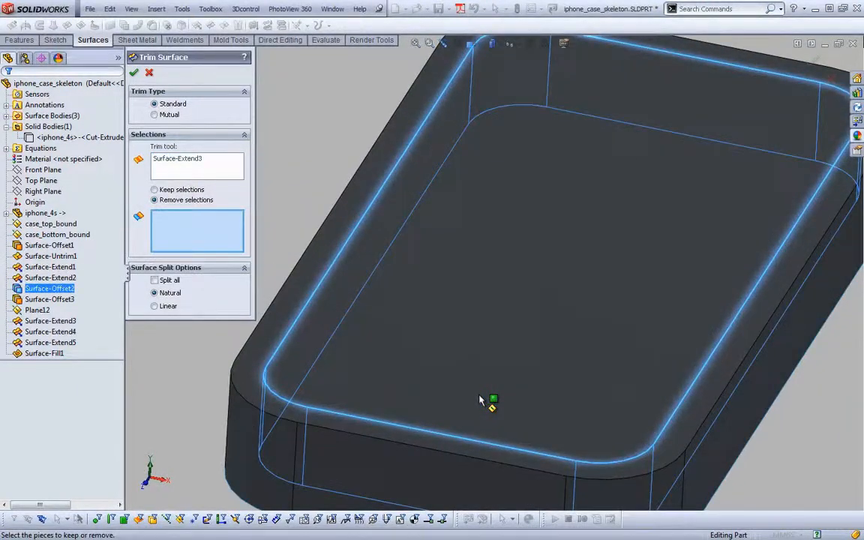
{"action": "left_click", "coordinate": [511, 340]}
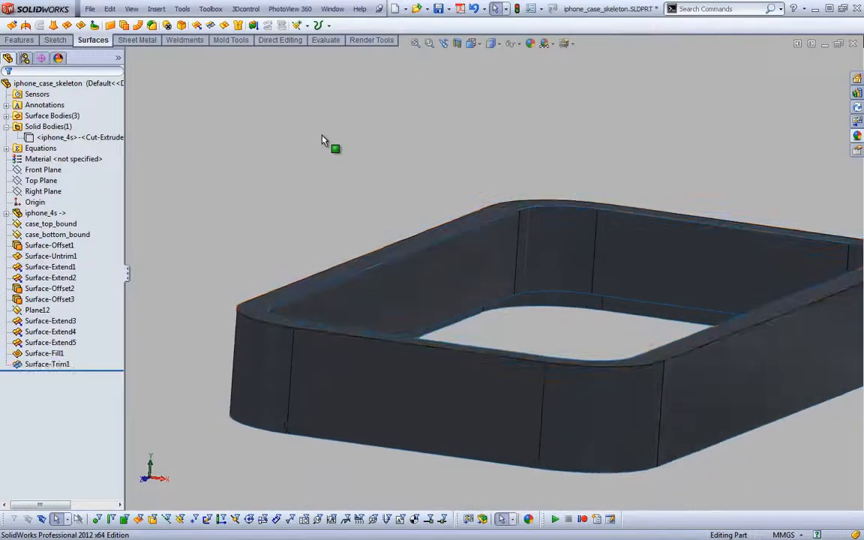
{"action": "key", "text": "s"}
{"action": "left_click", "coordinate": [394, 160]}
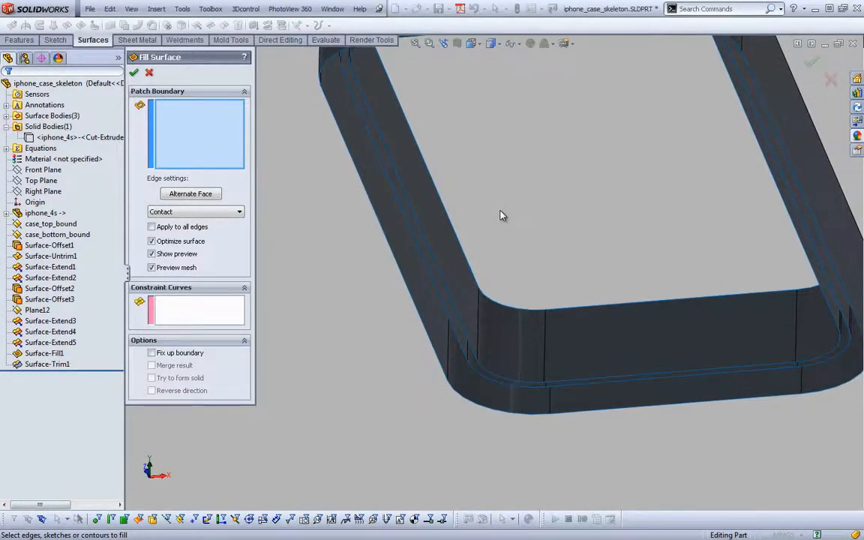
{"action": "left_click", "coordinate": [149, 73]}
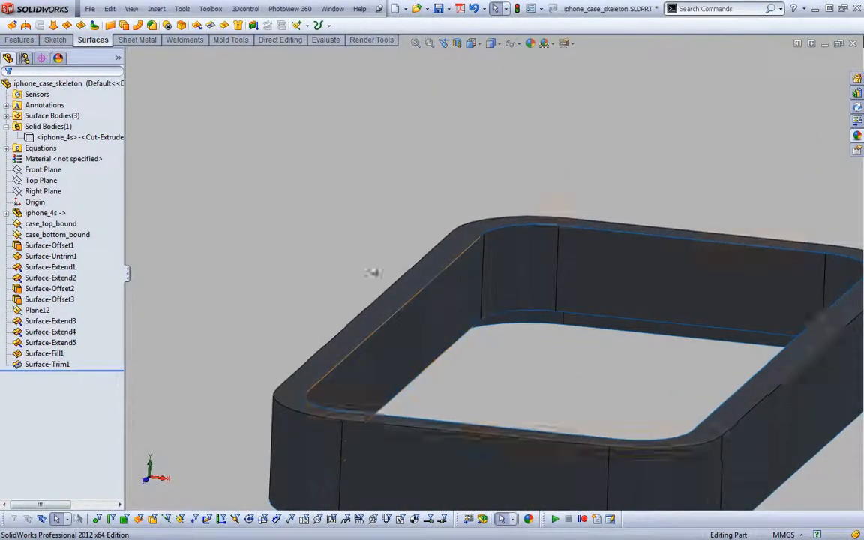
Show the planes and trim the inner wall surface with Top Plane-iphone_4s, removing the portion below that plane
{"action": "left_click", "coordinate": [526, 45]}
{"action": "left_click", "coordinate": [520, 61]}
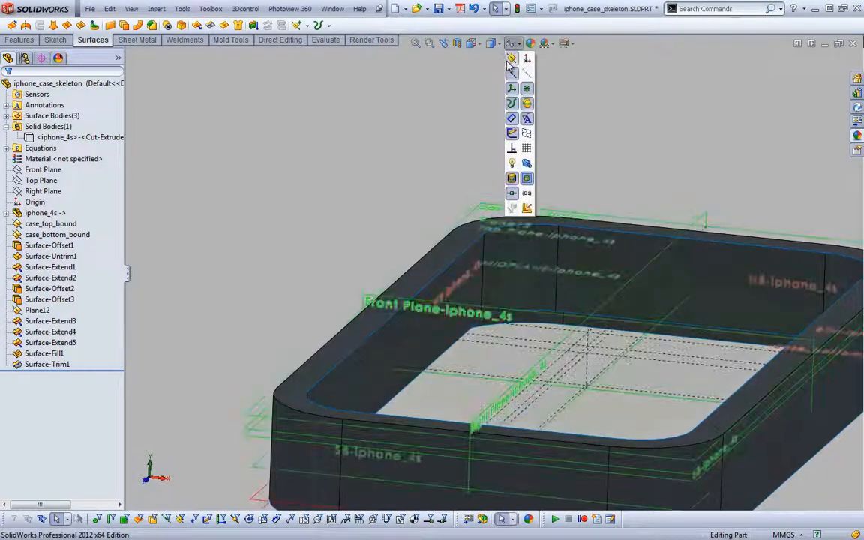
{"action": "key", "text": "s"}
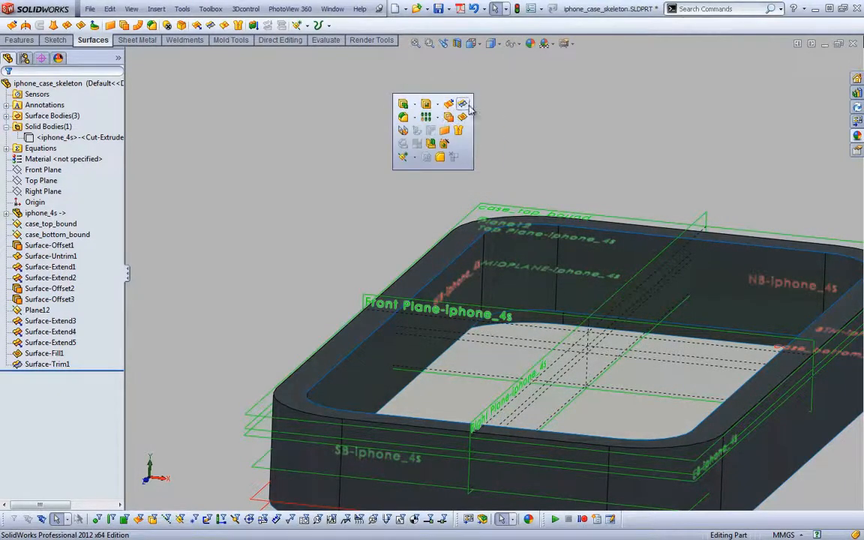
{"action": "left_click", "coordinate": [464, 105]}
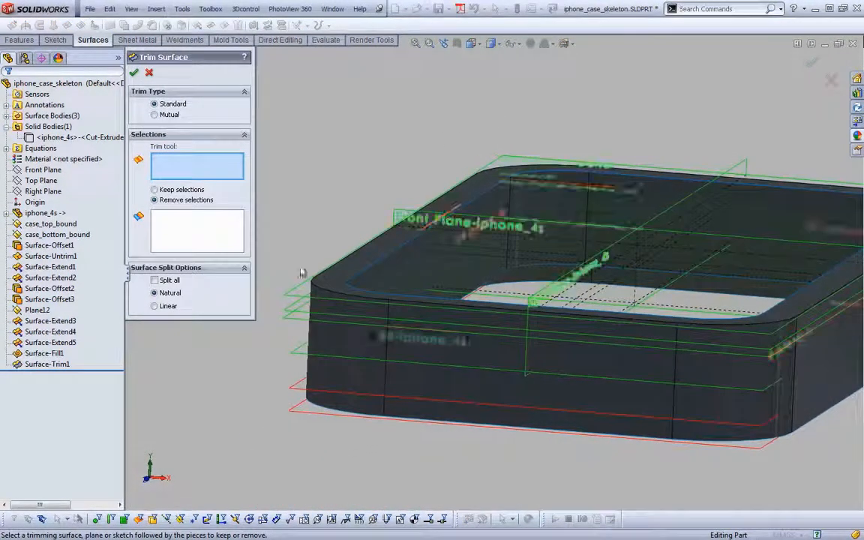
{"action": "left_click", "coordinate": [298, 324]}
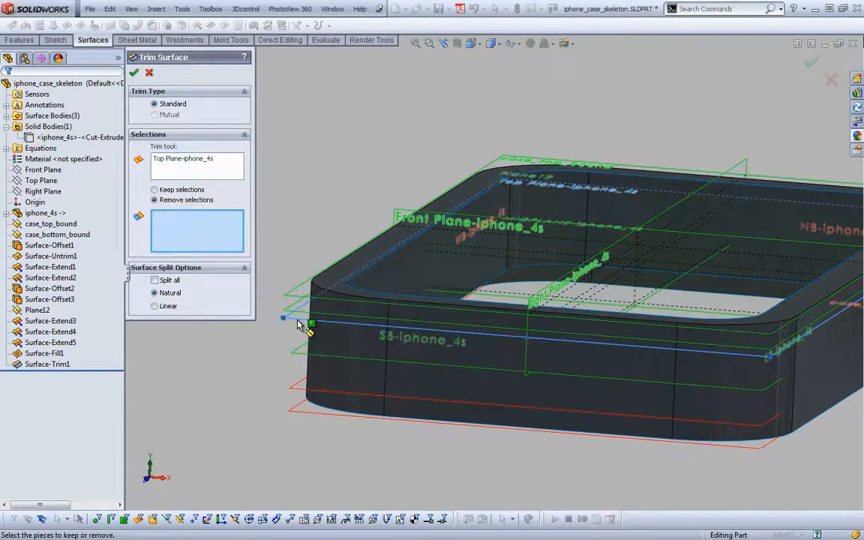
{"action": "left_click", "coordinate": [484, 286]}
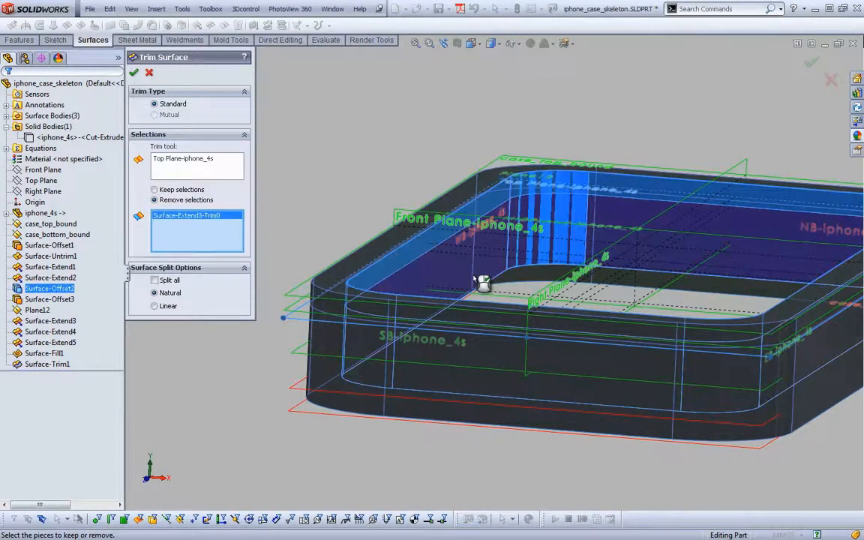
{"action": "key", "text": "Return"}
Fill the upper opening of the inner offset surface with a Contact patch along its tangent edge loop, without merging the result
{"action": "left_click", "coordinate": [340, 107]}
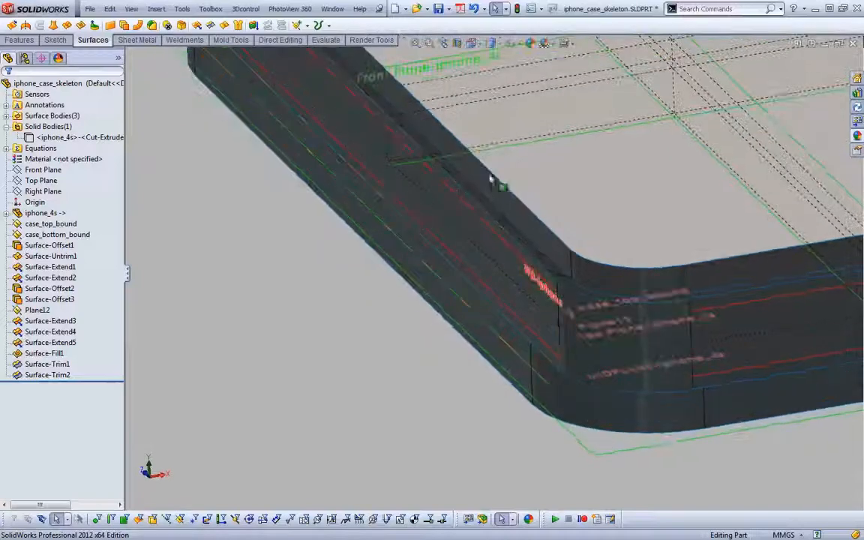
{"action": "left_click", "coordinate": [507, 178]}
{"action": "left_click", "coordinate": [574, 195]}
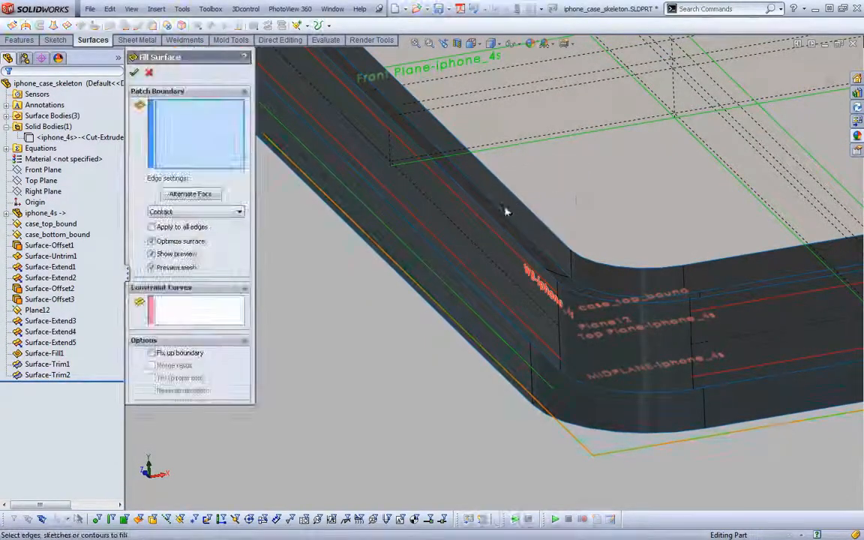
{"action": "right_click", "coordinate": [500, 226]}
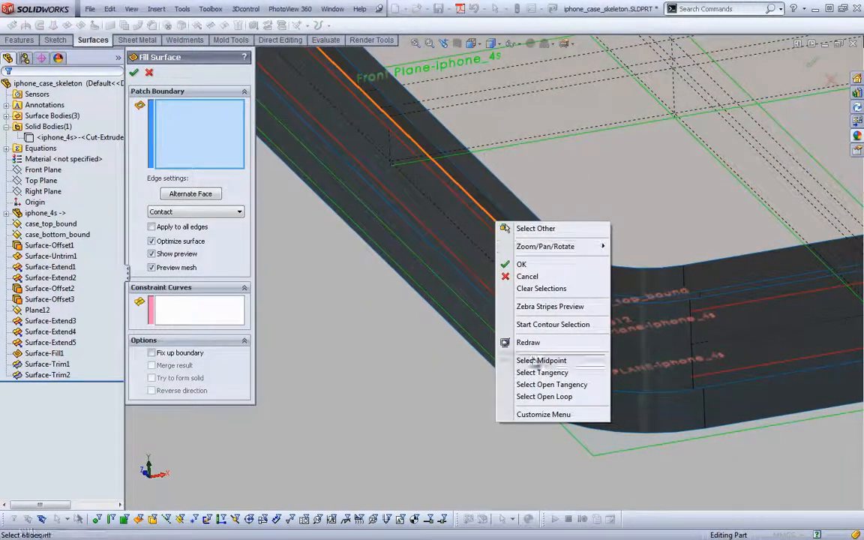
{"action": "left_click", "coordinate": [542, 372]}
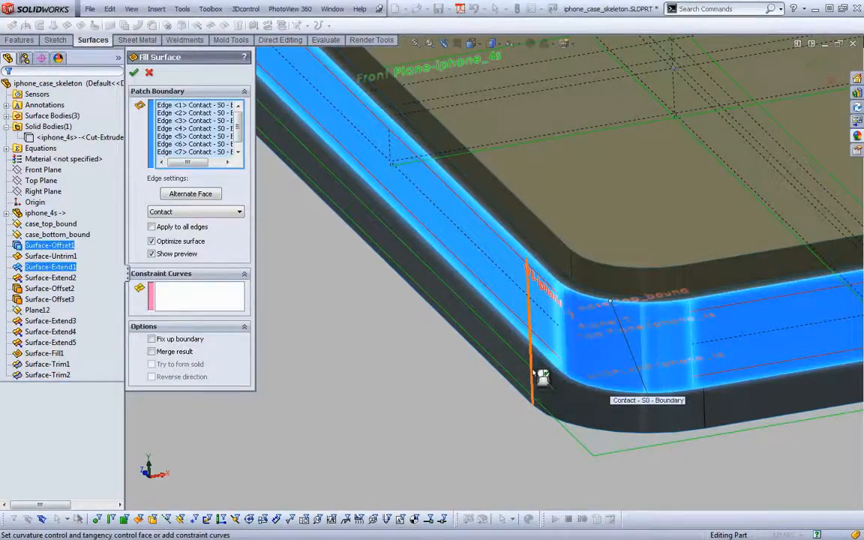
{"action": "right_click", "coordinate": [533, 373]}
Trim the new fill surface with Surface-Trim2, removing the area inside the inner wall
{"action": "key", "text": "s"}
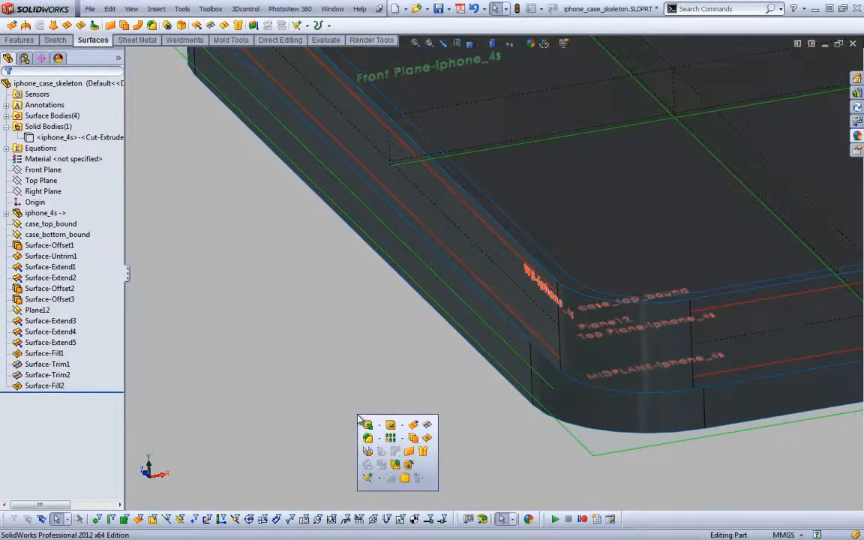
{"action": "left_click", "coordinate": [428, 426]}
{"action": "middle_click_drag", "start_coordinate": [432, 428], "coordinate": [491, 291]}
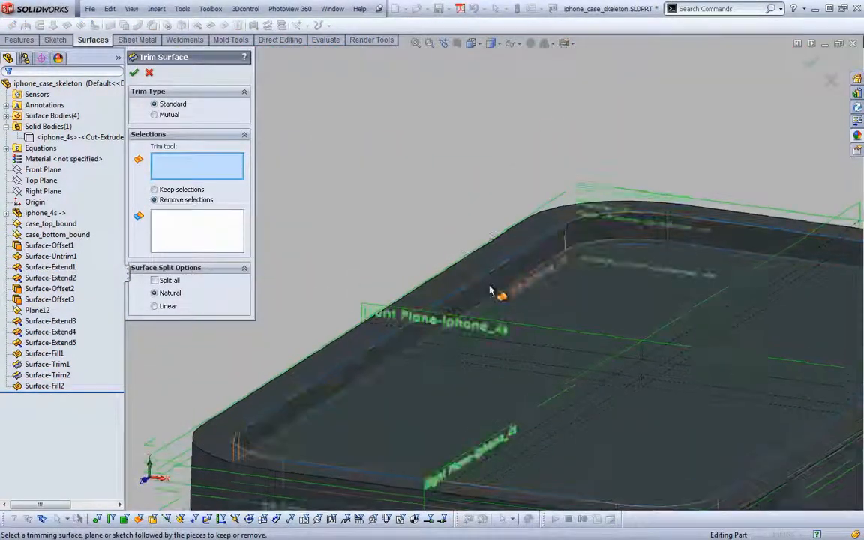
{"action": "left_click", "coordinate": [491, 291]}
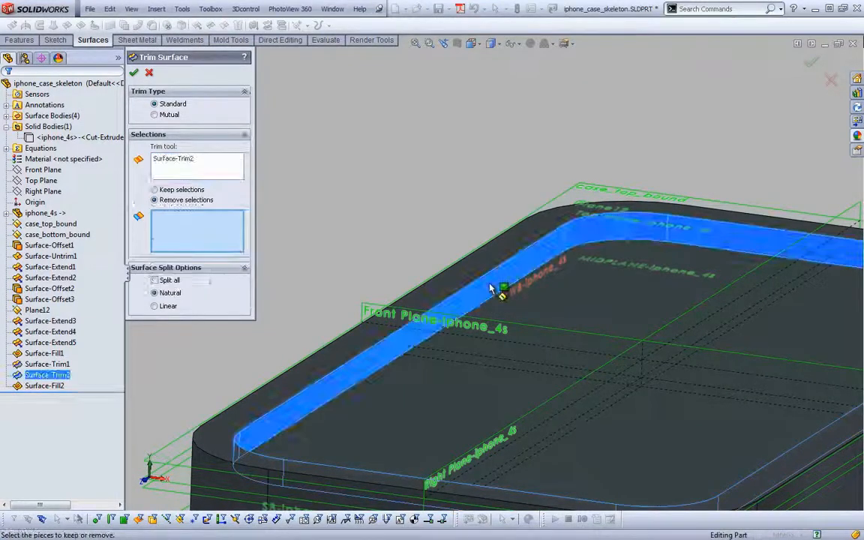
{"action": "left_click", "coordinate": [558, 304]}
{"action": "right_click", "coordinate": [553, 298]}
{"action": "scroll", "coordinate": [420, 233], "scroll_direction": "down", "scroll_amount": 8}
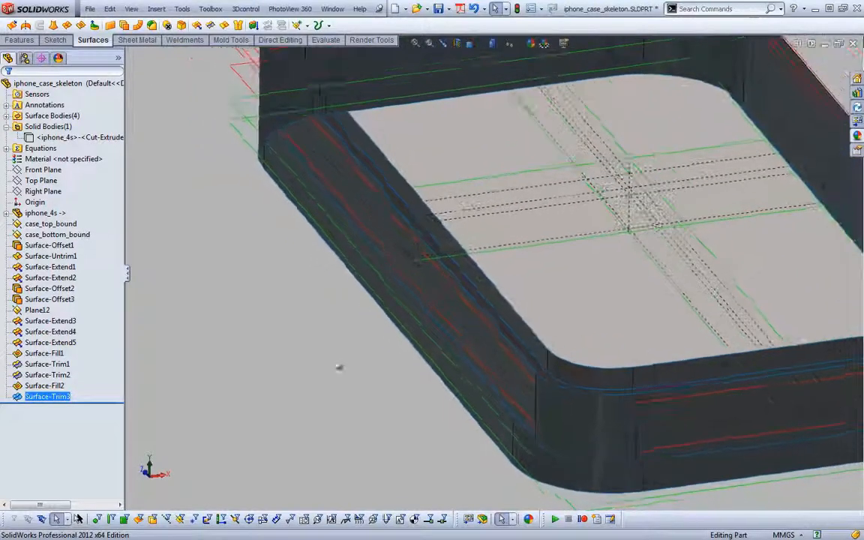
Fill the bottom opening of the inner offset surface with a Contact patch along its tangent edge loop, merging the result
{"action": "left_click", "coordinate": [326, 365]}
{"action": "key", "text": "s"}
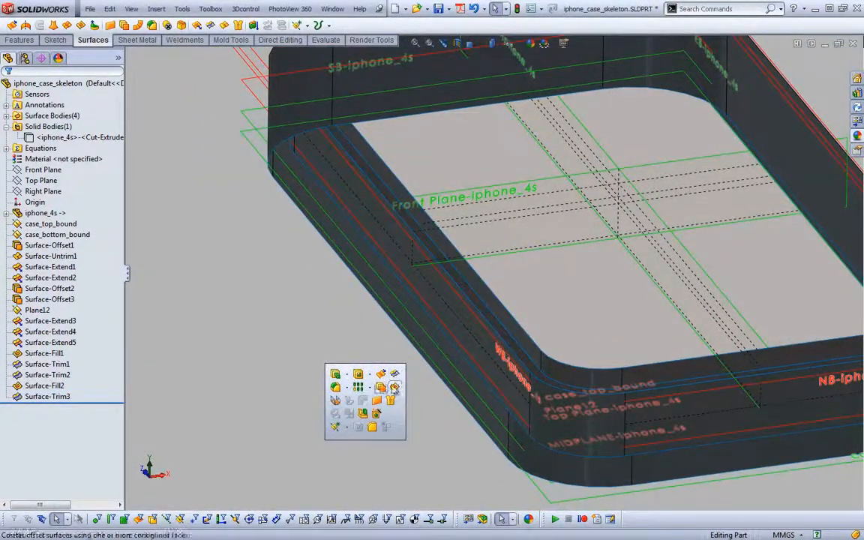
{"action": "left_click", "coordinate": [395, 375]}
{"action": "right_click", "coordinate": [442, 324]}
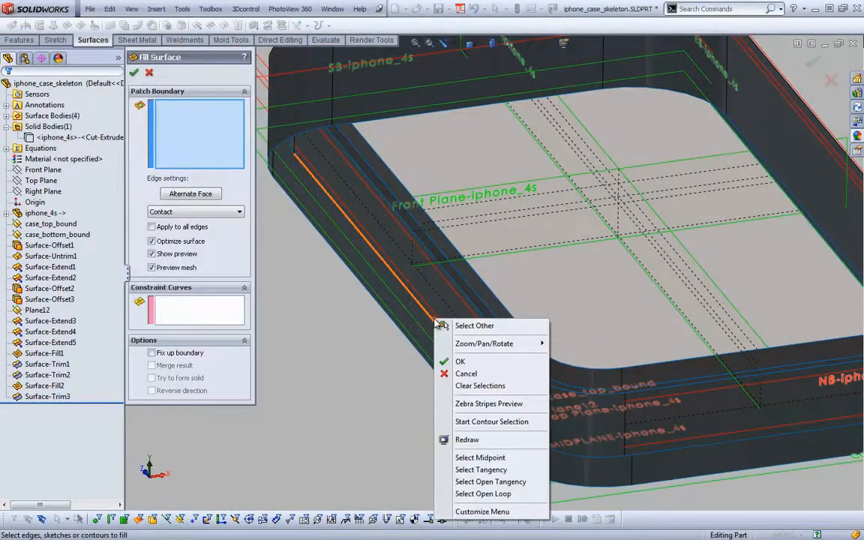
{"action": "left_click", "coordinate": [461, 469]}
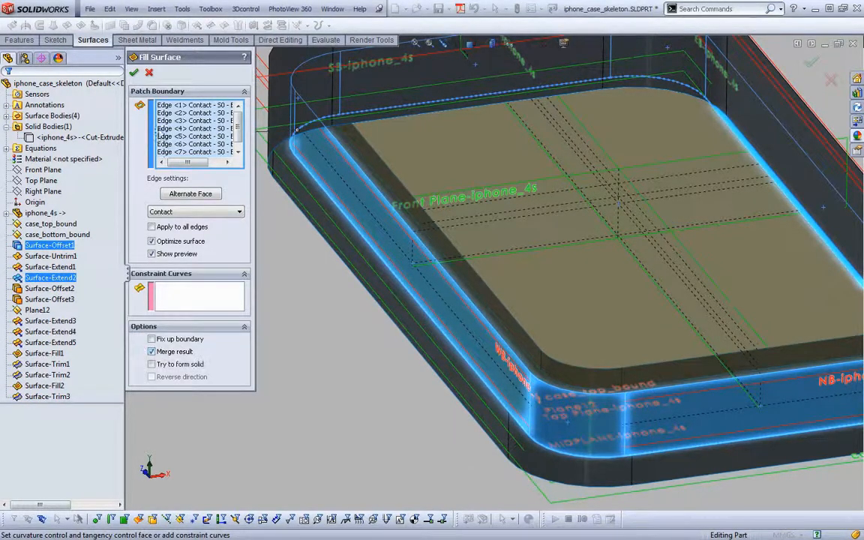
{"action": "left_click", "coordinate": [134, 72]}
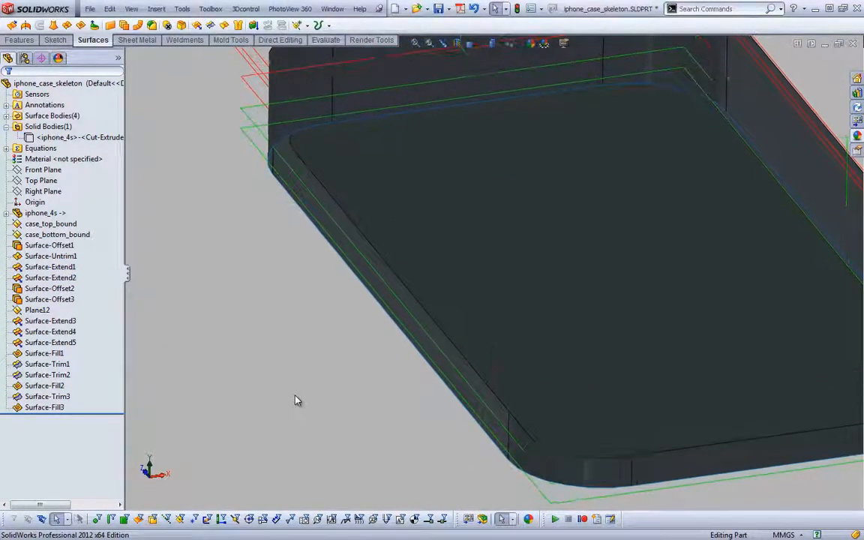
Fill the bottom opening of the outer wall with a Contact patch along its tangent edge loop, merging the result
{"action": "key", "text": "Return"}
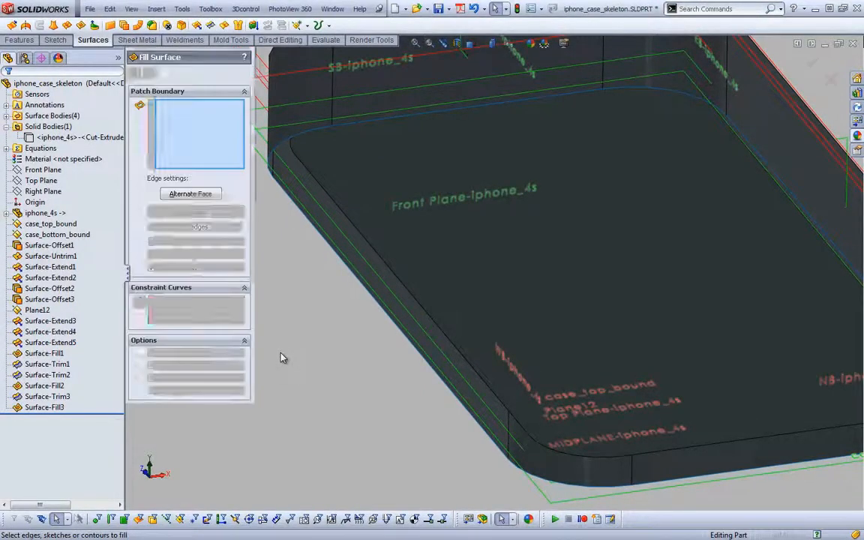
{"action": "right_click", "coordinate": [328, 259]}
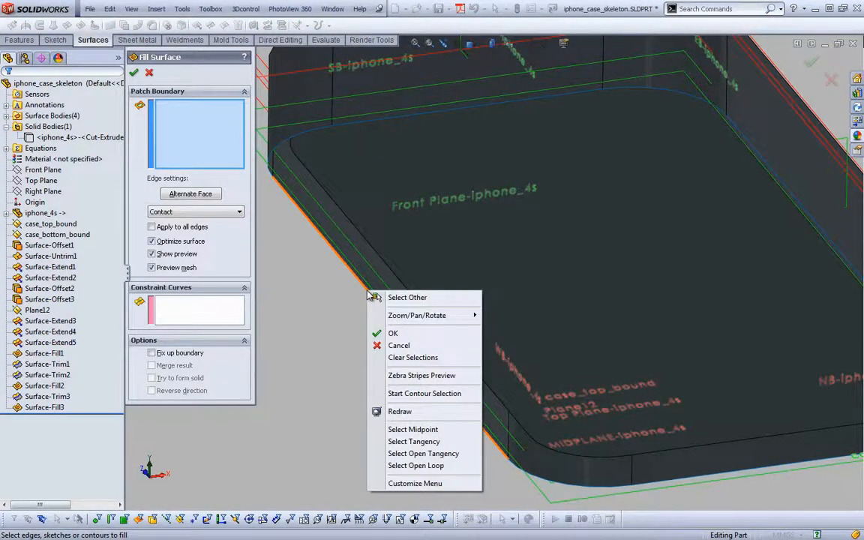
{"action": "left_click", "coordinate": [364, 395]}
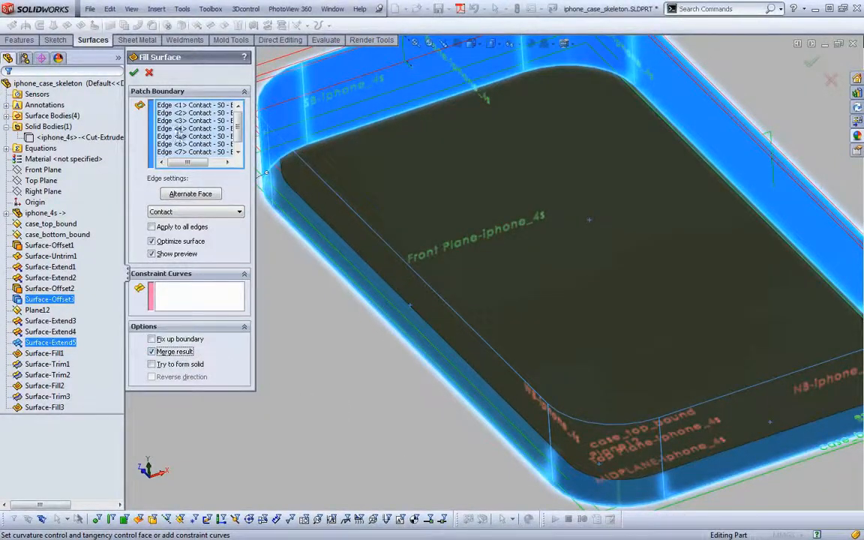
{"action": "left_click", "coordinate": [134, 73]}
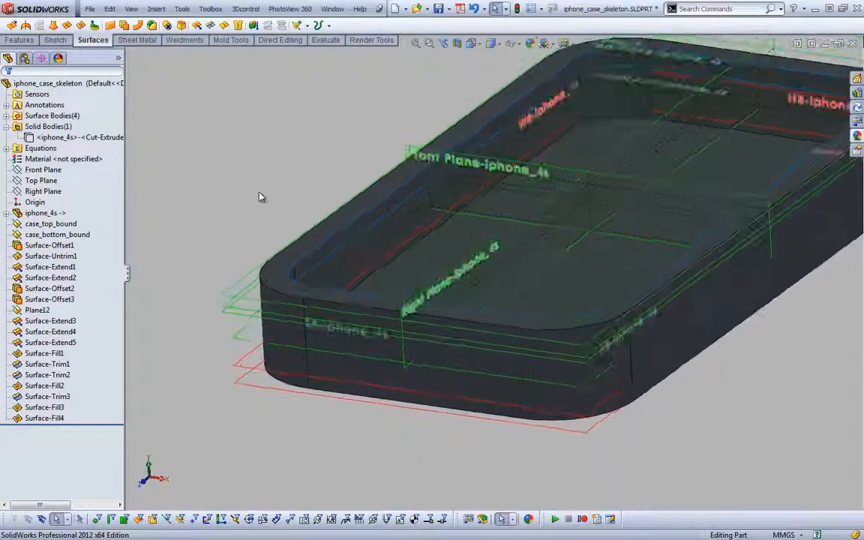
Knit Surface-Fill4, Surface-Trim2, Surface-Trim3 and Surface-Fill3 into one surface body with Gap Control at a 0.0025 mm tolerance
{"action": "key", "text": "s"}
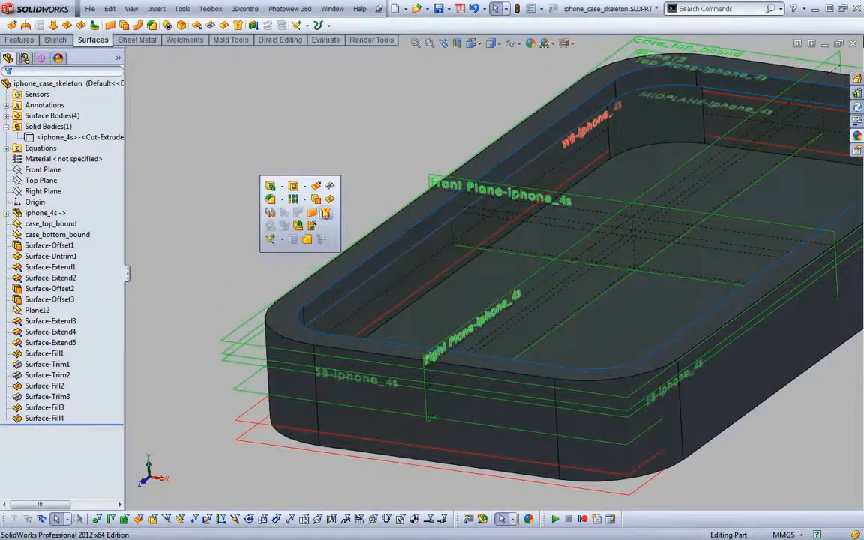
{"action": "left_click", "coordinate": [325, 213]}
{"action": "left_click", "coordinate": [397, 248]}
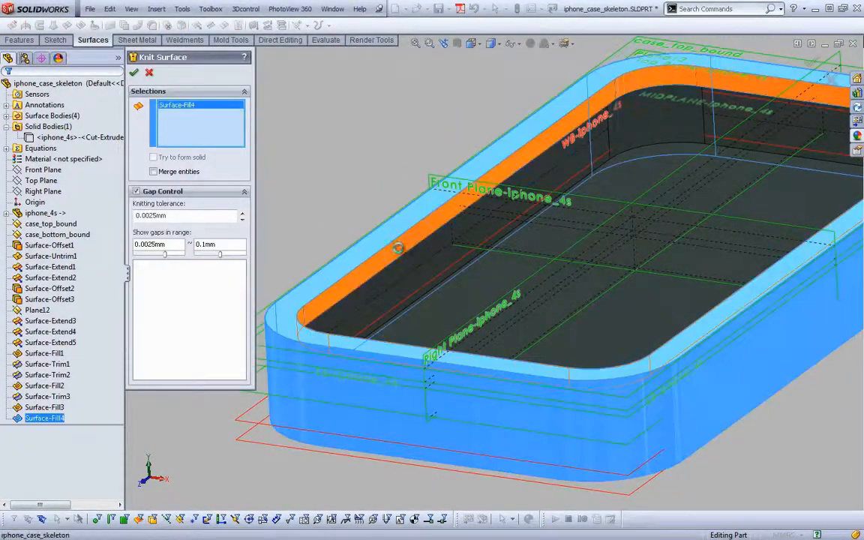
{"action": "left_click", "coordinate": [406, 253]}
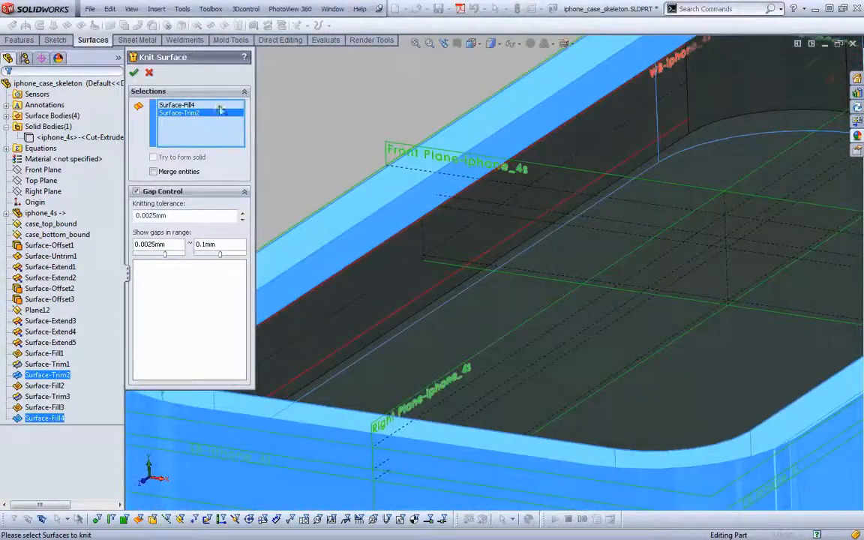
{"action": "left_click", "coordinate": [7, 117]}
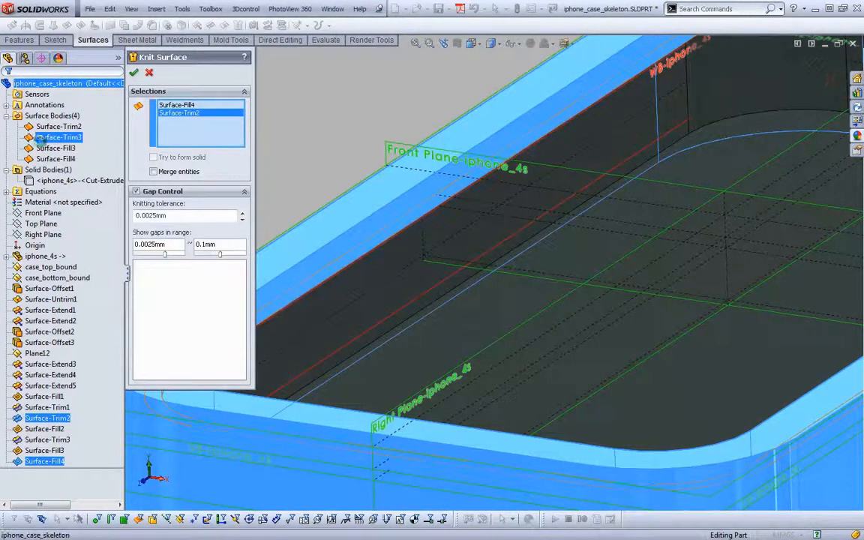
{"action": "left_click", "coordinate": [36, 137]}
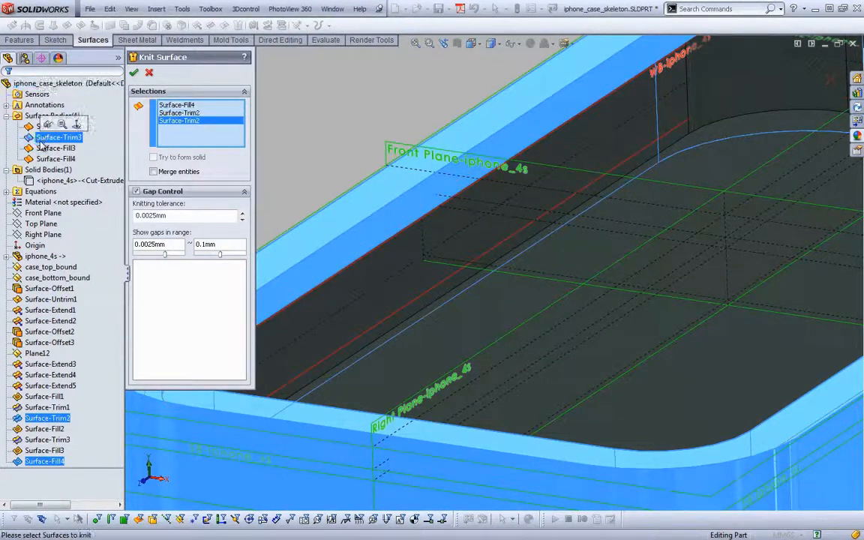
{"action": "left_click", "coordinate": [450, 259]}
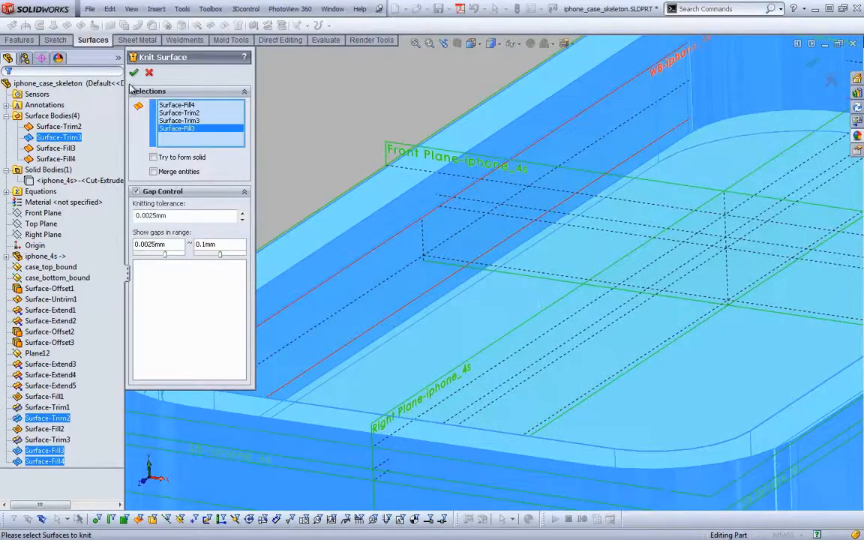
{"action": "left_click", "coordinate": [134, 72]}
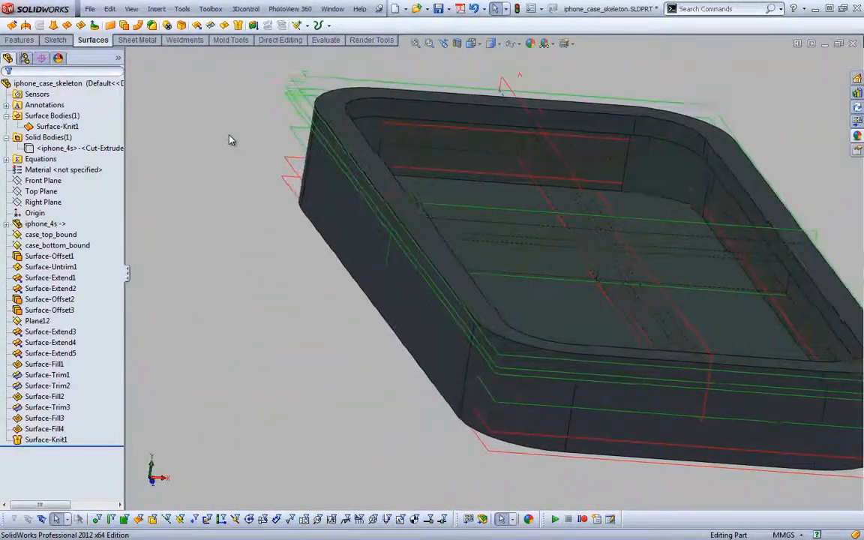
Show the hidden iphone_4s solid body inside the knitted case surface
{"action": "right_click", "coordinate": [52, 149]}
{"action": "left_click", "coordinate": [60, 135]}
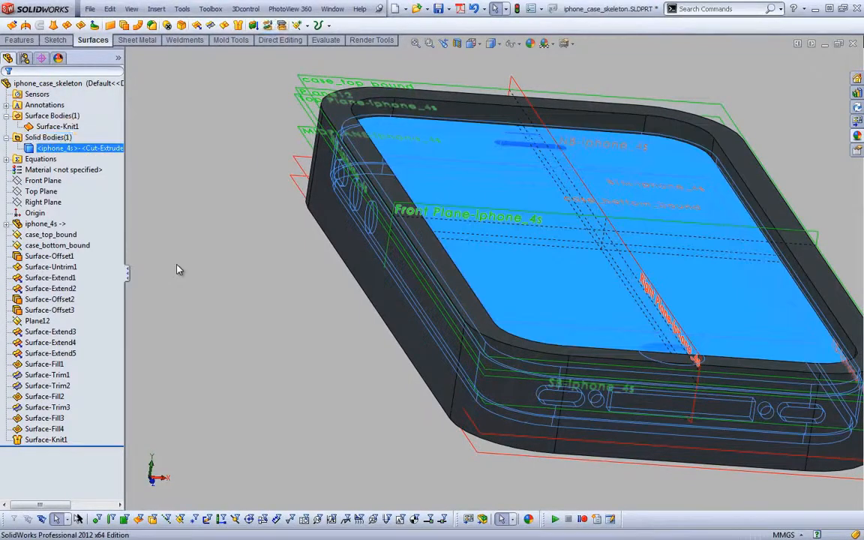
{"action": "left_click", "coordinate": [201, 271]}
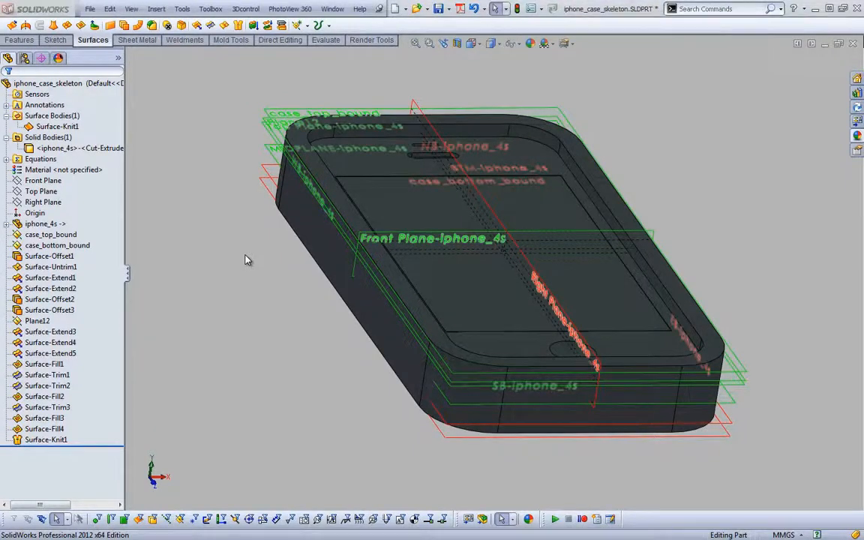
Switch to Adobe Reader to examine the case's shape in Ottercase_1.pdf, and return to the SolidWorks part
{"action": "key", "text": "alt+Tab"}
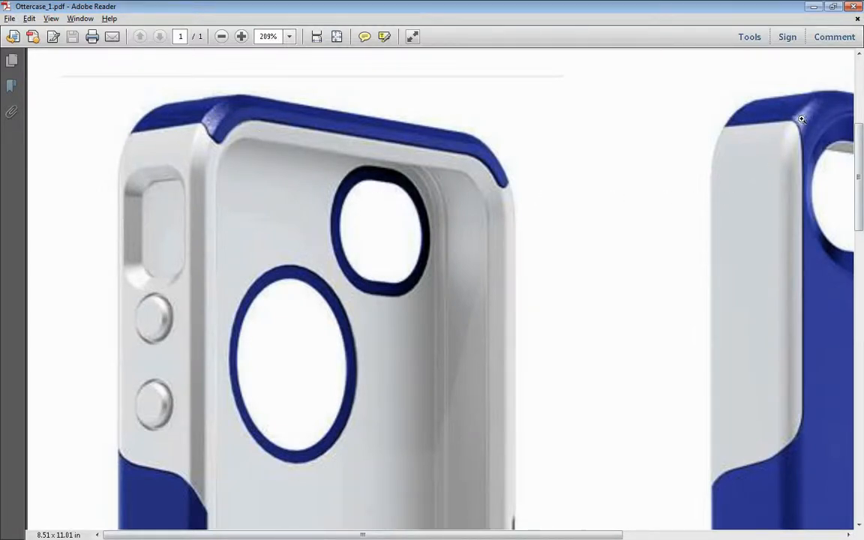
{"action": "key", "text": "alt+Tab"}
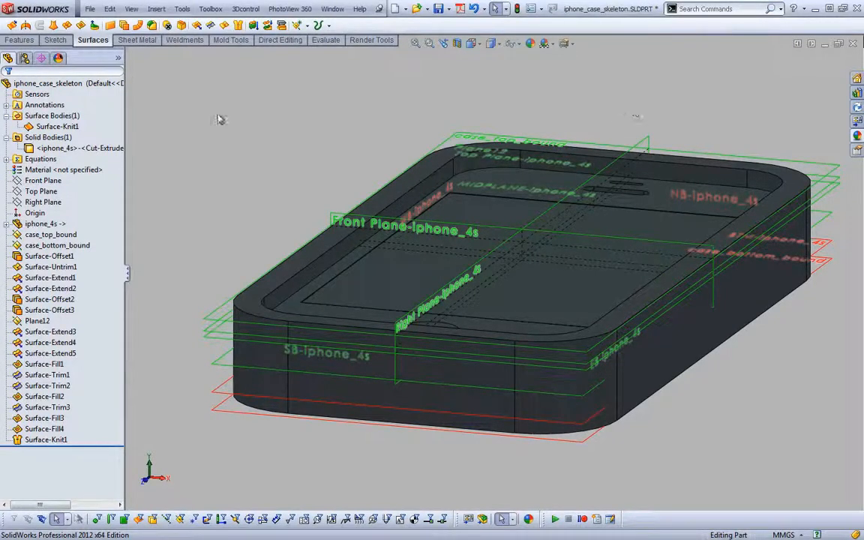
Create a reference plane perpendicular to the inner top edge of the case's long side, through that edge's front endpoint
{"action": "left_click", "coordinate": [25, 42]}
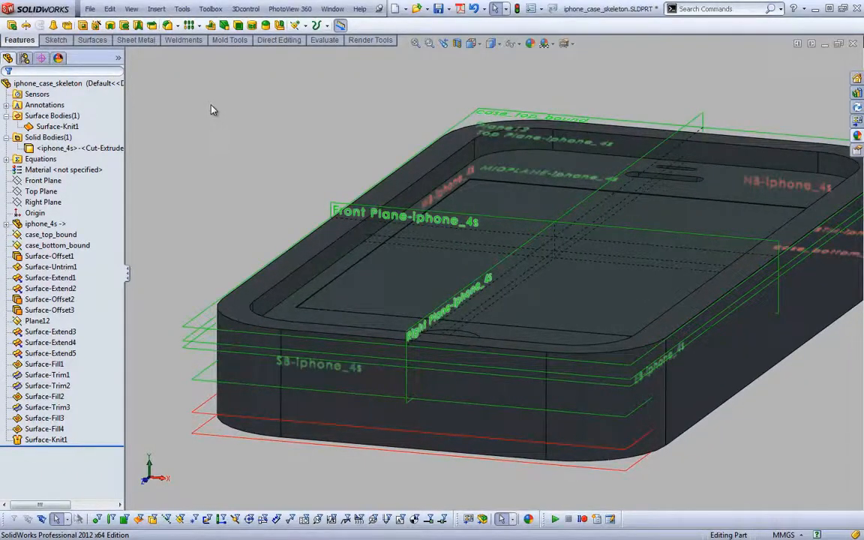
{"action": "key", "text": "s"}
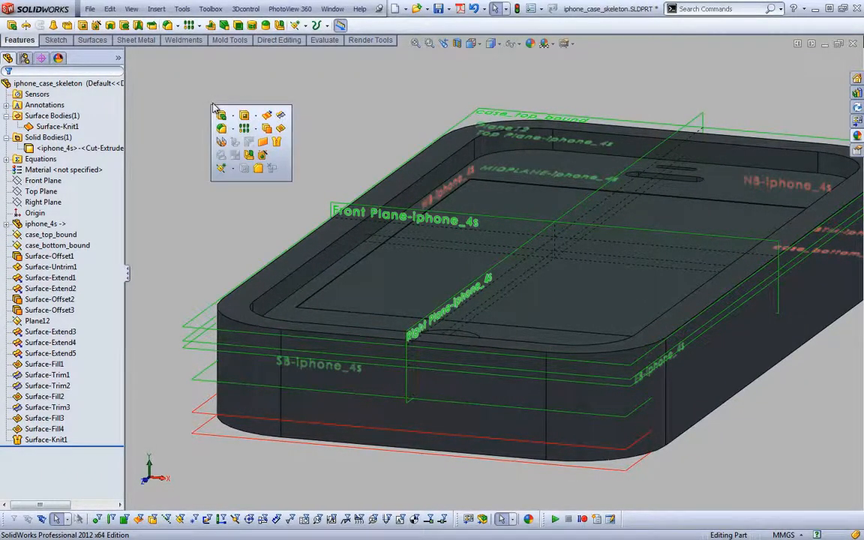
{"action": "left_click", "coordinate": [225, 170]}
{"action": "left_click", "coordinate": [217, 185]}
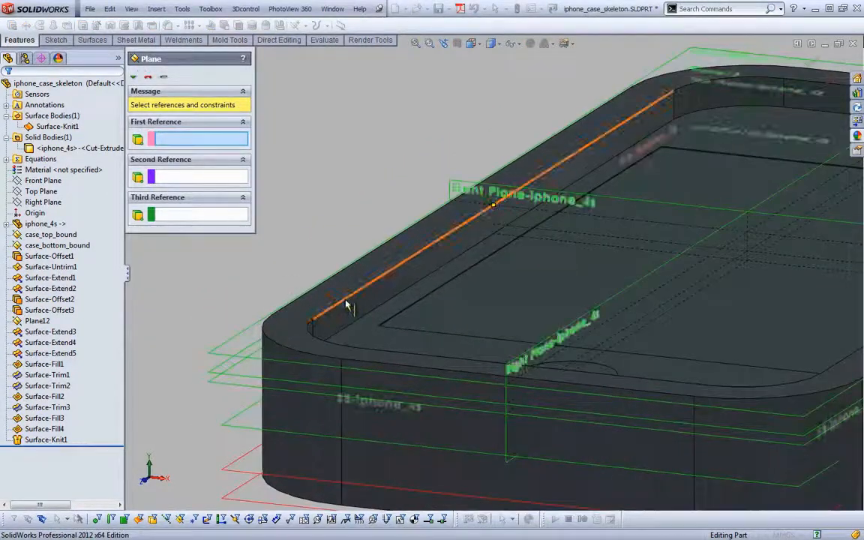
{"action": "left_click", "coordinate": [346, 304]}
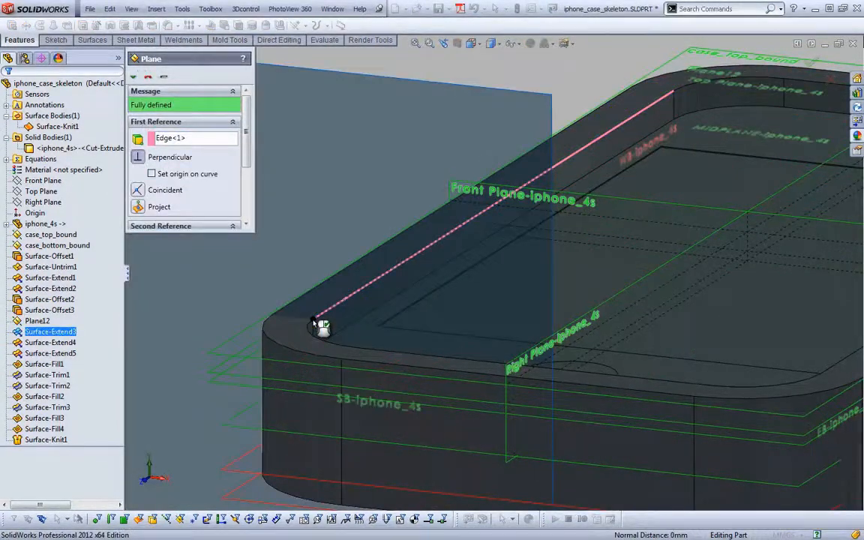
{"action": "key", "text": "Return"}
{"action": "scroll", "coordinate": [307, 294], "scroll_direction": "up", "scroll_amount": 4}
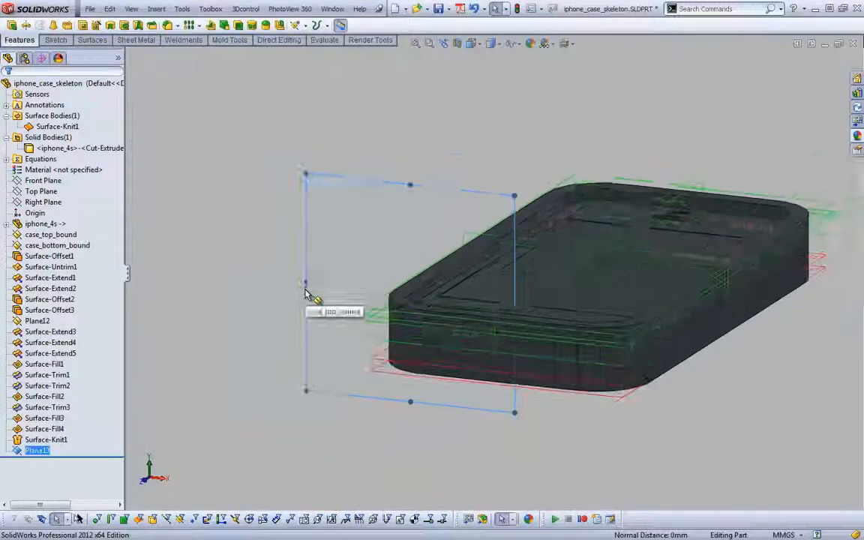
{"action": "right_click", "coordinate": [282, 199]}
{"action": "left_click", "coordinate": [277, 165]}
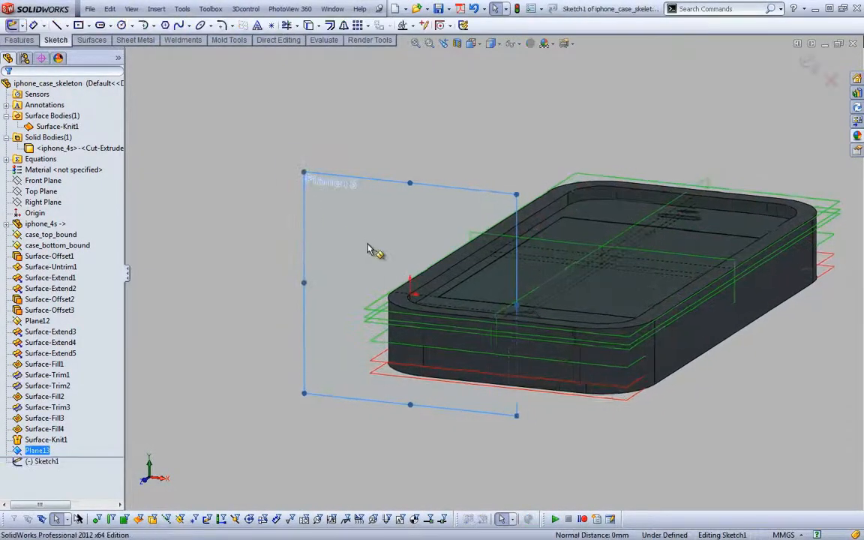
{"action": "scroll", "coordinate": [368, 249], "scroll_direction": "down", "scroll_amount": 3}
{"action": "scroll", "coordinate": [367, 249], "scroll_direction": "up", "scroll_amount": 2}
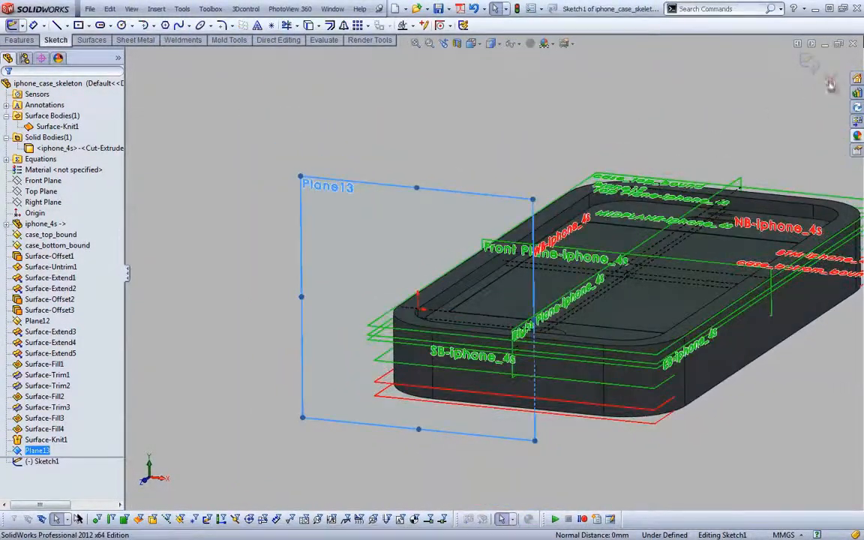
{"action": "left_click", "coordinate": [830, 84]}
Create a reference plane coincident with the planar inner wall face along the long side of the case
{"action": "key", "text": "s"}
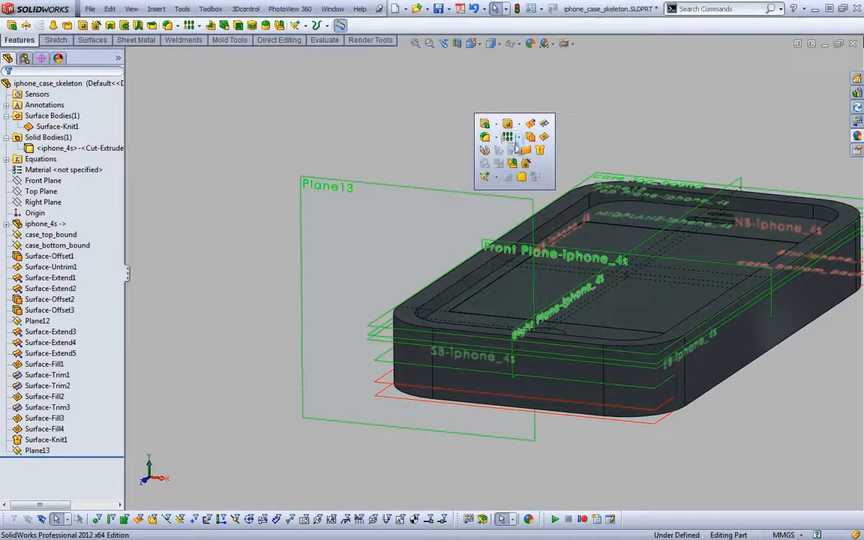
{"action": "left_click", "coordinate": [494, 177]}
{"action": "left_click", "coordinate": [506, 243]}
{"action": "left_click", "coordinate": [481, 291]}
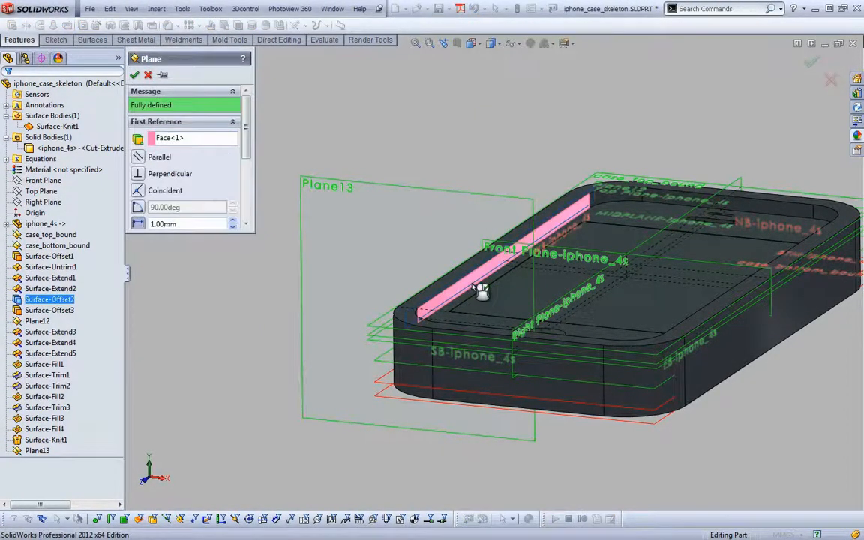
{"action": "key", "text": "Return"}
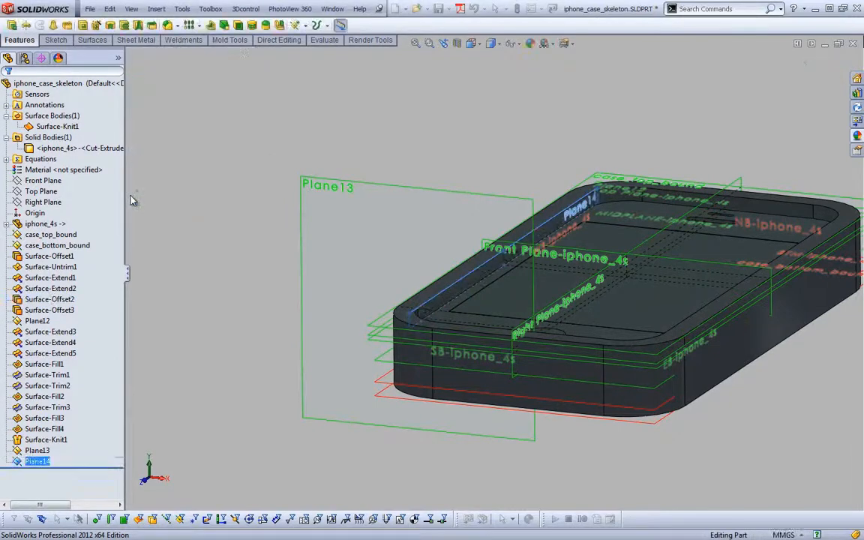
{"action": "left_click", "coordinate": [380, 89]}
{"action": "scroll", "coordinate": [379, 89], "scroll_direction": "down", "scroll_amount": 3}
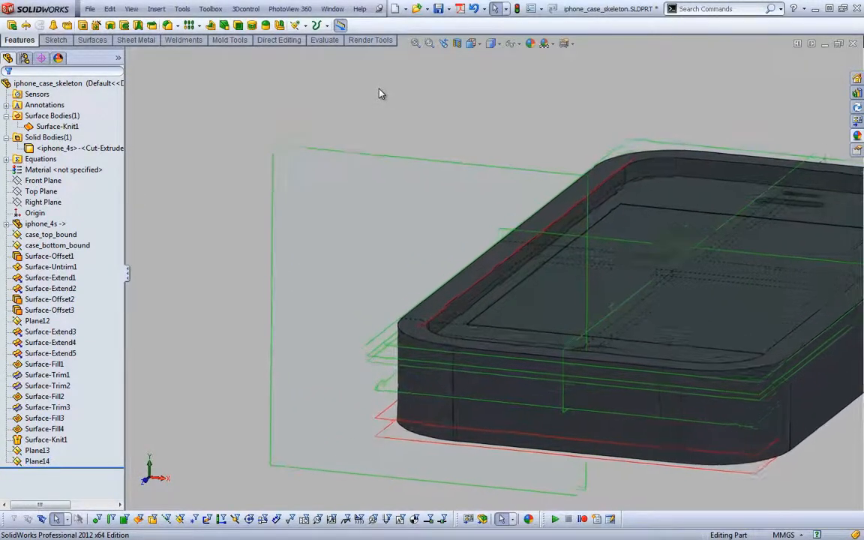
Rename the plane perpendicular to the edge as inner_chamfer_start and the inner wall plane as inner_lip_inboard_side
{"action": "left_click", "coordinate": [36, 450]}
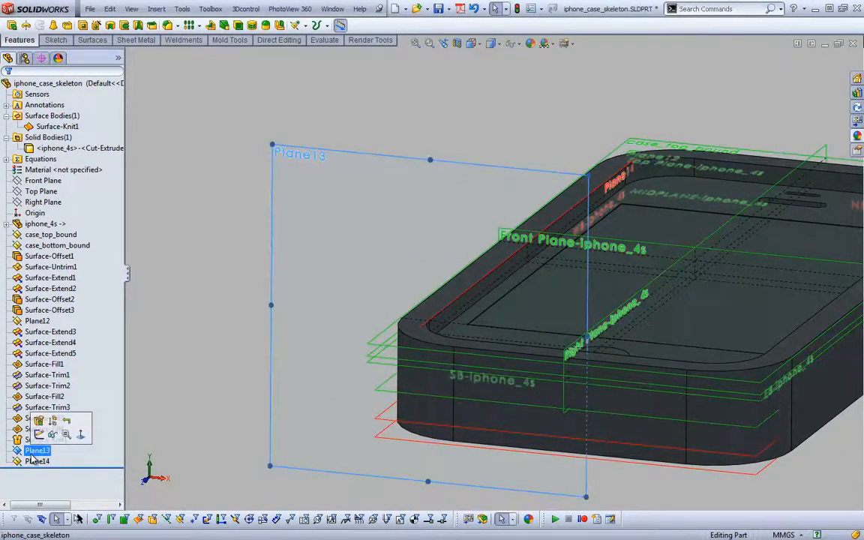
{"action": "left_click", "coordinate": [36, 450]}
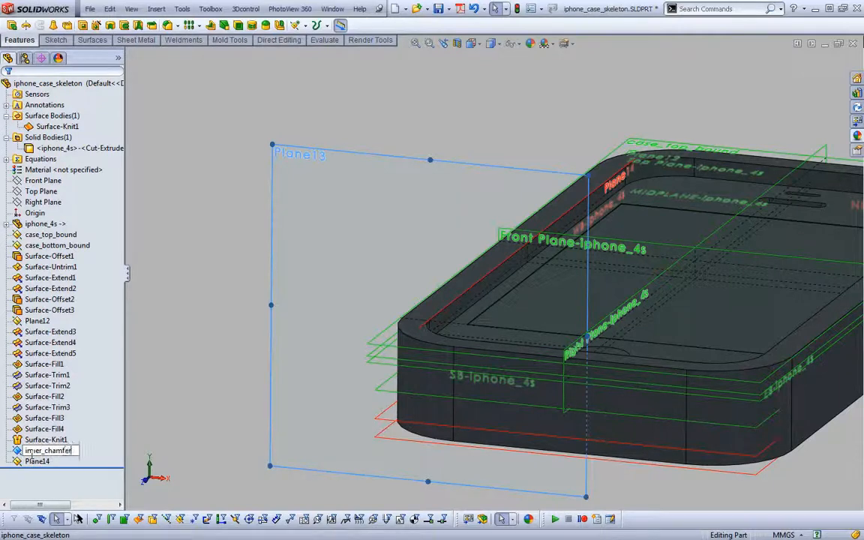
{"action": "key", "text": "Return"}
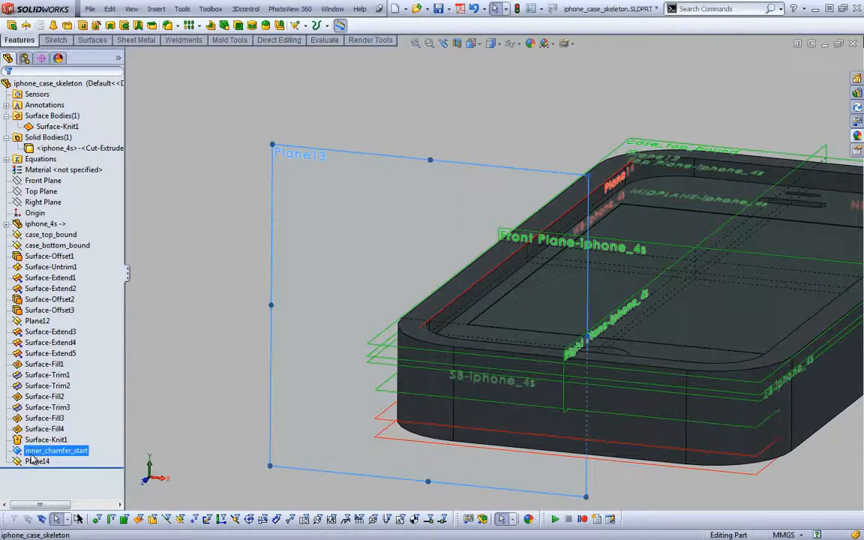
{"action": "left_click", "coordinate": [34, 462]}
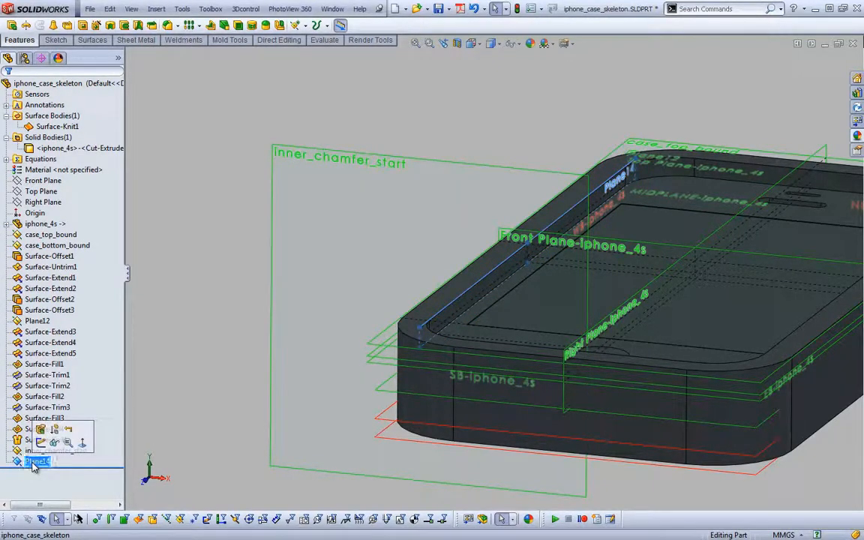
{"action": "left_click", "coordinate": [34, 462]}
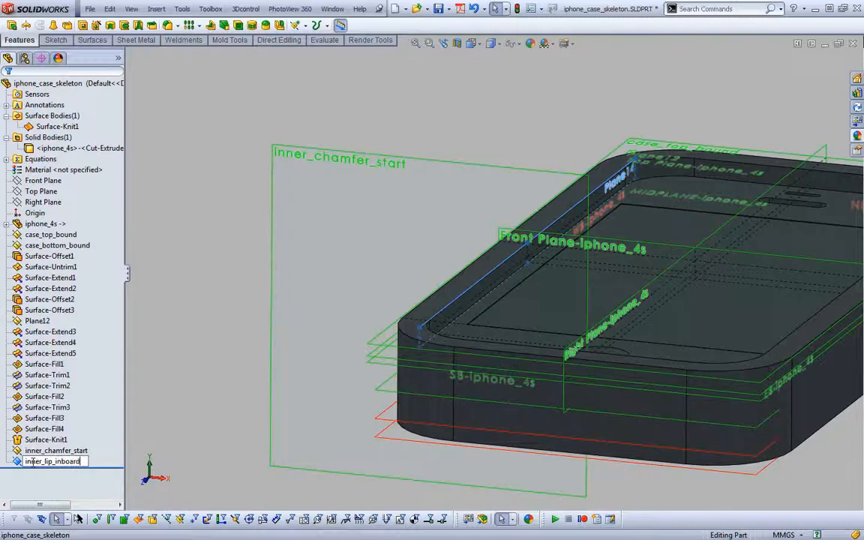
{"action": "type", "text": "ide"}
{"action": "key", "text": "Return"}
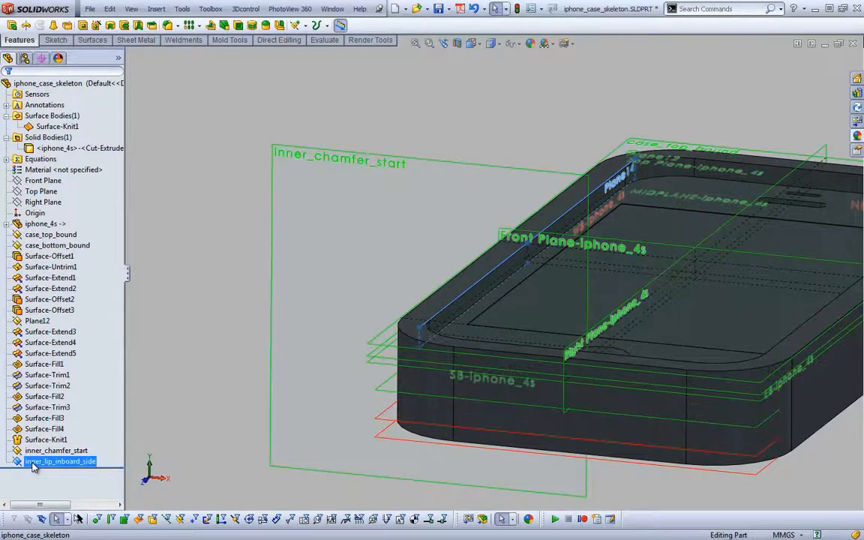
Start a sketch on inner_chamfer_start and draw a sloping line about 2 mm long beside the case's inner top edge
{"action": "left_click", "coordinate": [285, 155]}
{"action": "left_click", "coordinate": [369, 114]}
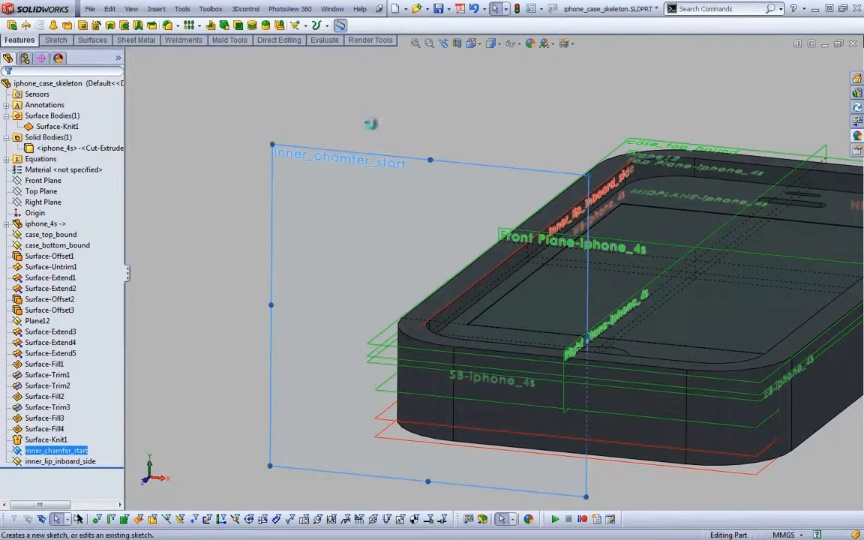
{"action": "scroll", "coordinate": [385, 271], "scroll_direction": "down", "scroll_amount": 8}
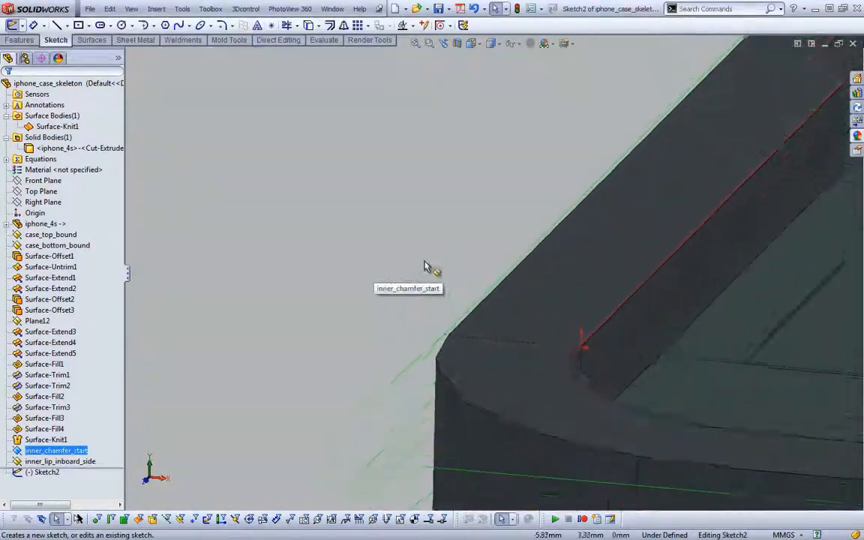
{"action": "right_click_drag", "start_coordinate": [433, 262], "coordinate": [376, 251]}
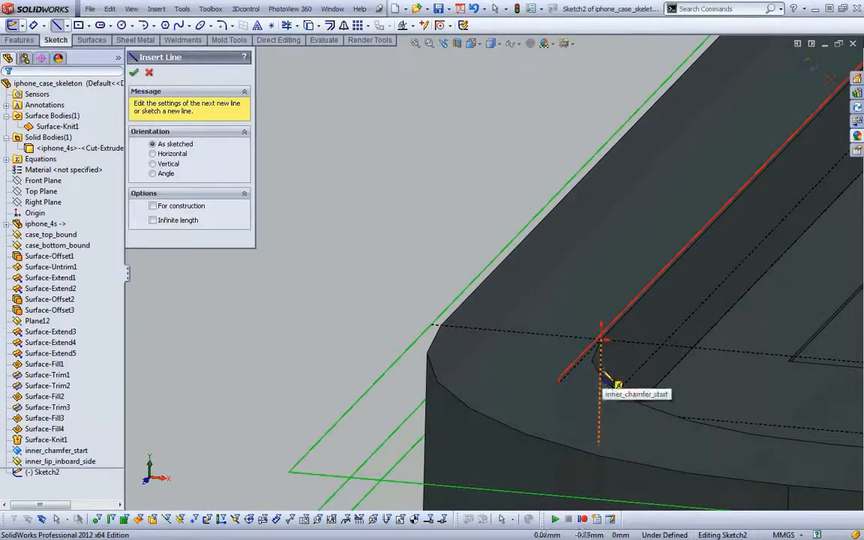
{"action": "left_click", "coordinate": [609, 379]}
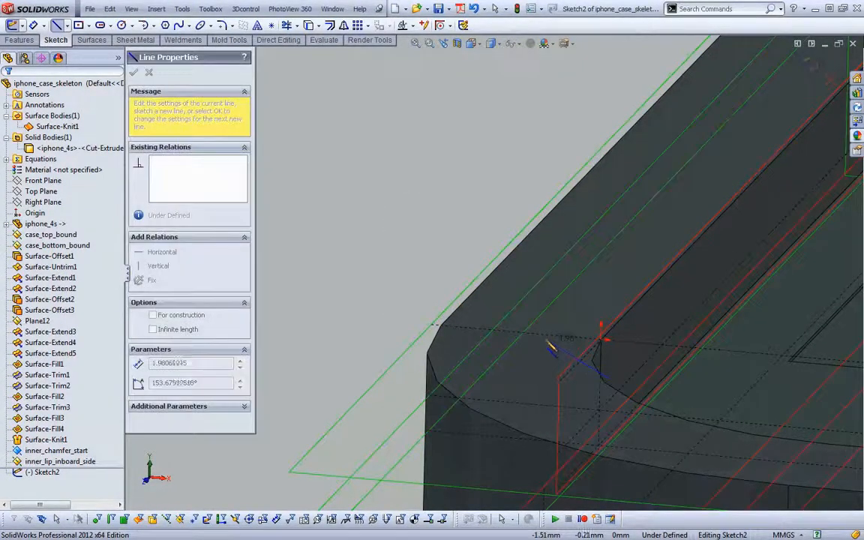
{"action": "left_click", "coordinate": [545, 338]}
{"action": "key", "text": "Escape"}
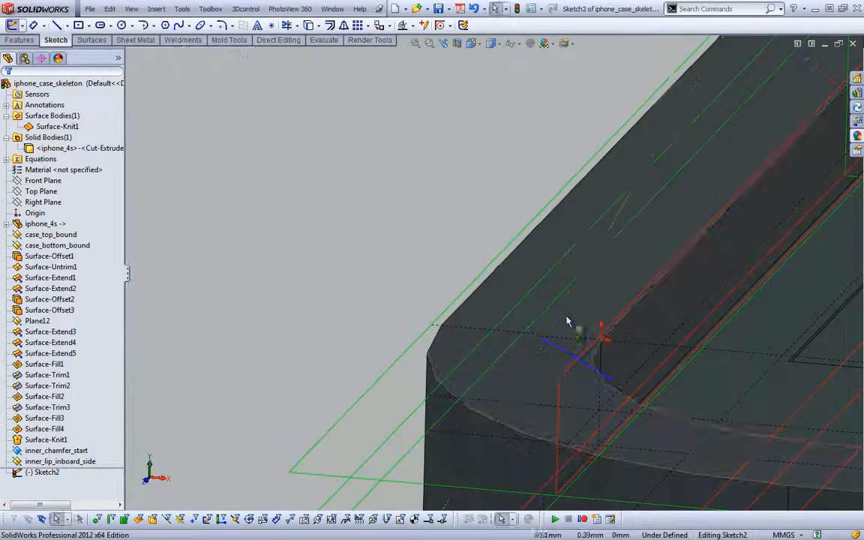
Draw a horizontal construction line about 2.6 mm long from the upper end of the sloping line, past the inner wall
{"action": "right_click_drag", "start_coordinate": [566, 324], "coordinate": [470, 260]}
{"action": "left_click", "coordinate": [545, 340]}
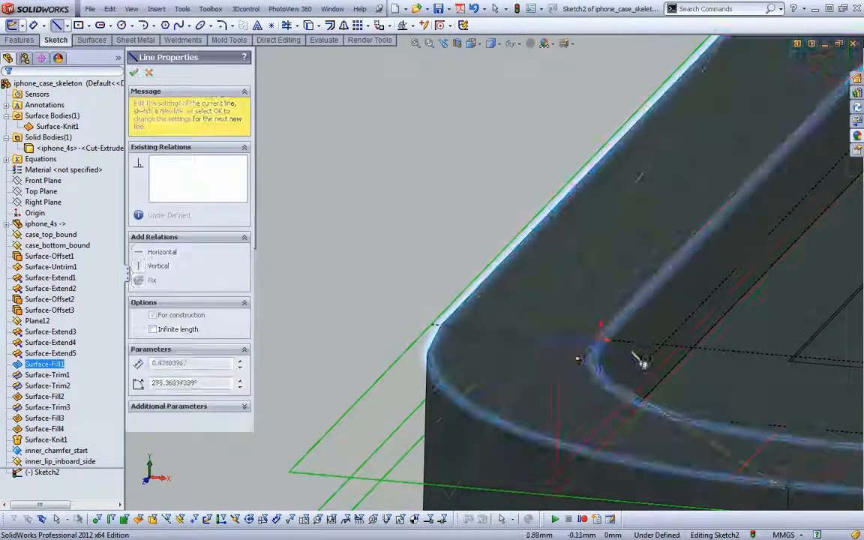
{"action": "left_click", "coordinate": [591, 342]}
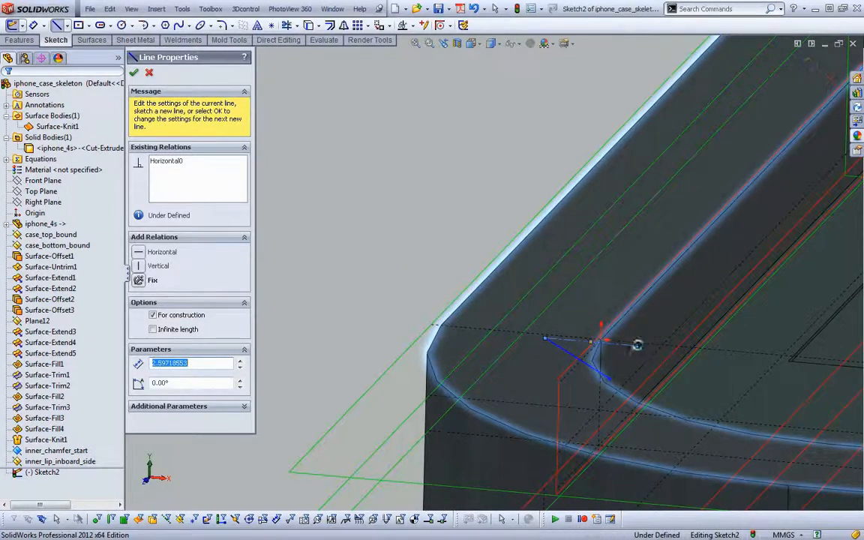
{"action": "key", "text": "Escape"}
Make the free end of the construction line and the lower end of the sloping line coincident with inner_lip_inboard_side
{"action": "left_click", "coordinate": [637, 346]}
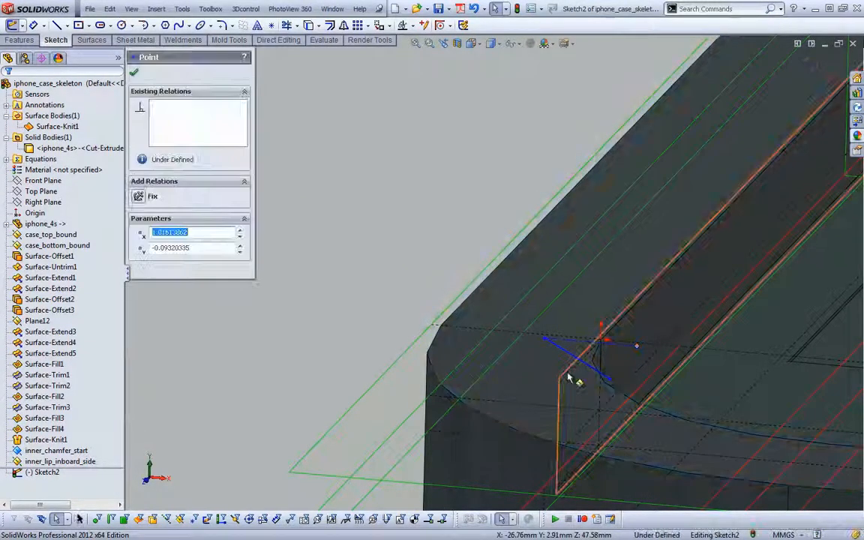
{"action": "left_click", "coordinate": [570, 379], "text": "ctrl"}
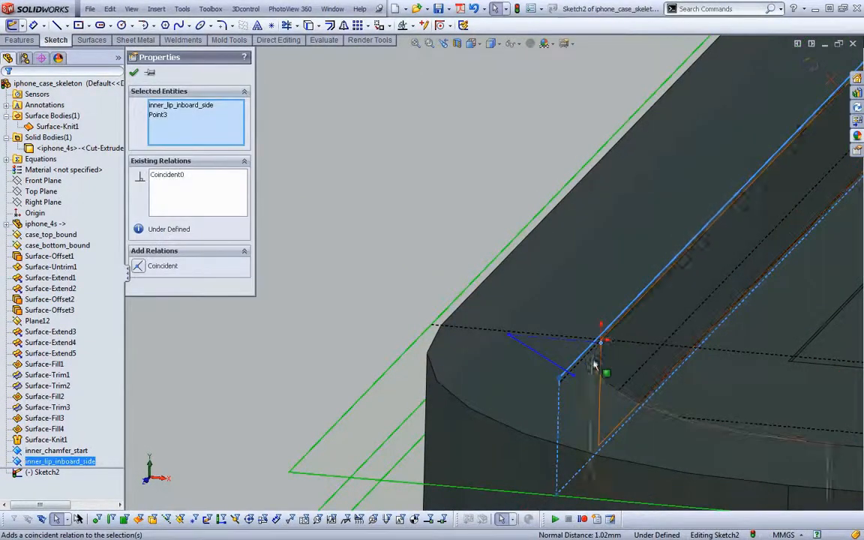
{"action": "left_click", "coordinate": [574, 376]}
{"action": "left_click", "coordinate": [560, 402], "text": "ctrl"}
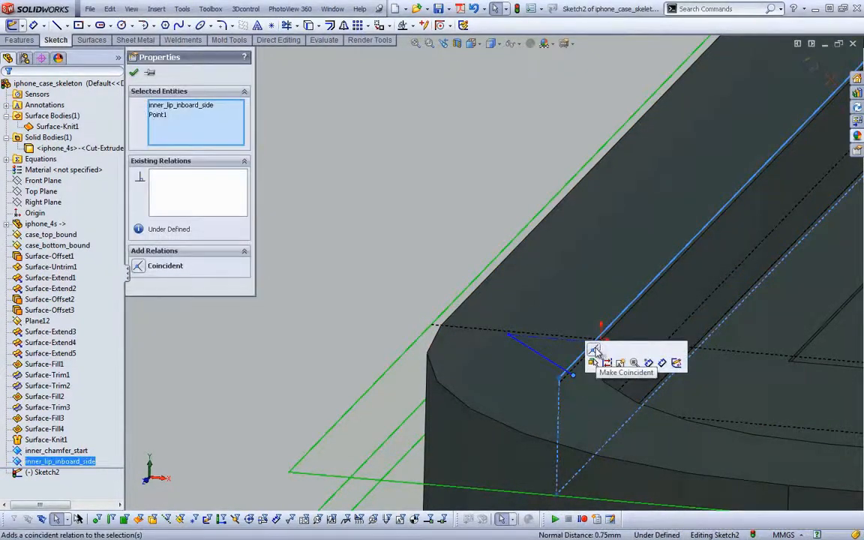
{"action": "left_click", "coordinate": [596, 351]}
{"action": "left_click", "coordinate": [439, 189]}
Make the construction line collinear with the case_top_bound plane
{"action": "scroll", "coordinate": [440, 189], "scroll_direction": "up", "scroll_amount": 2}
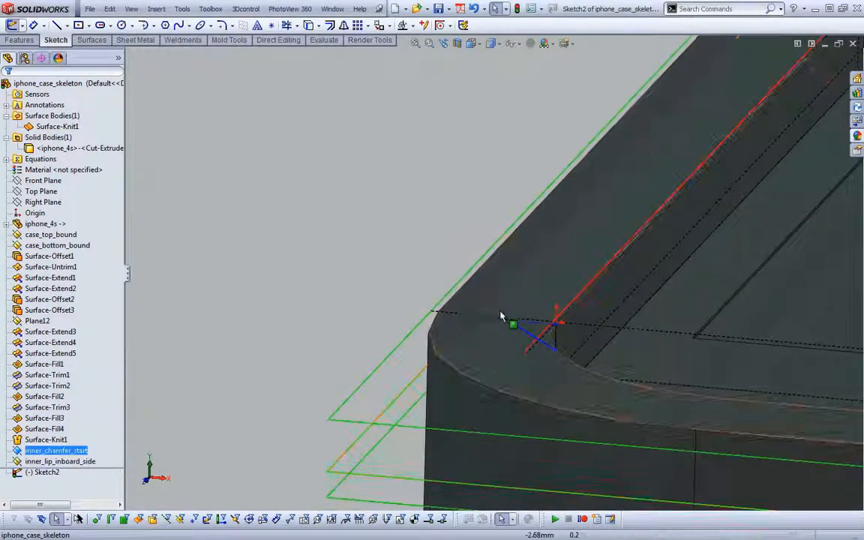
{"action": "left_click", "coordinate": [517, 323]}
{"action": "left_click", "coordinate": [413, 331], "text": "ctrl"}
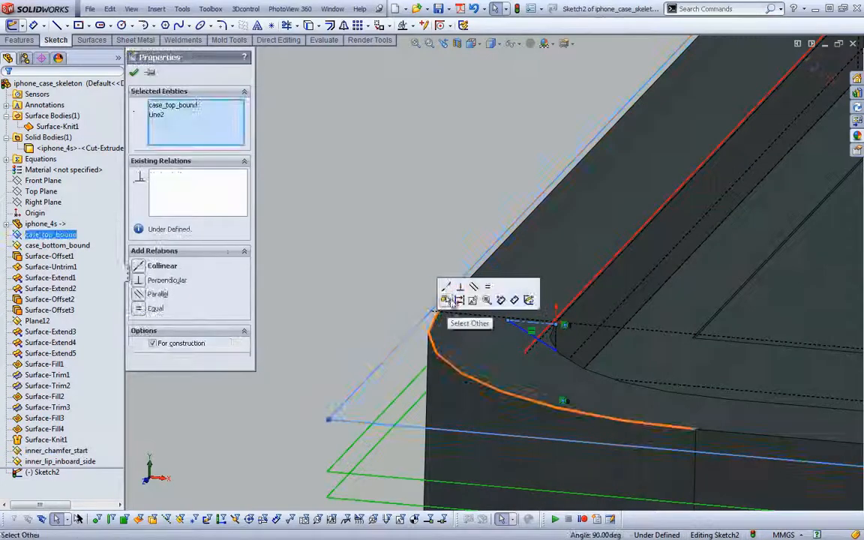
{"action": "left_click", "coordinate": [450, 286]}
{"action": "left_click", "coordinate": [372, 230]}
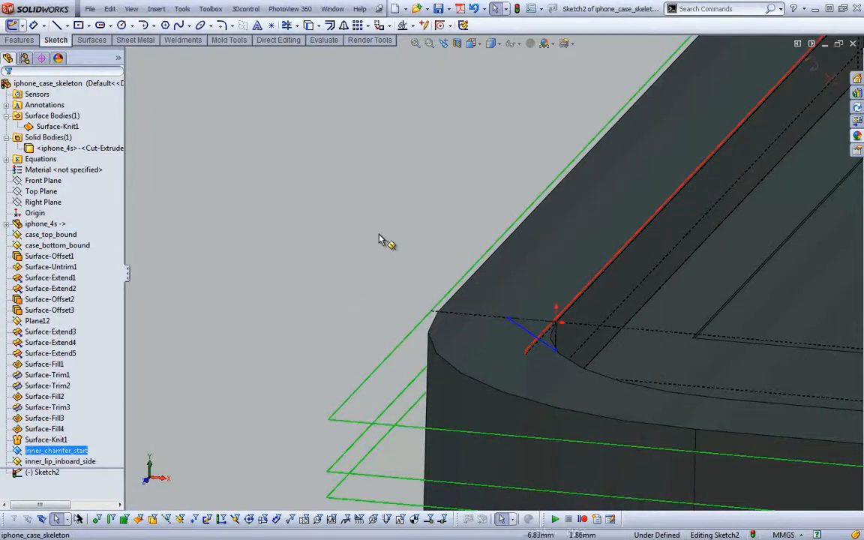
Dimension the angle between the sloping line and the construction line as 30 degrees
{"action": "right_click_drag", "start_coordinate": [379, 235], "coordinate": [380, 199]}
{"action": "left_click", "coordinate": [525, 328]}
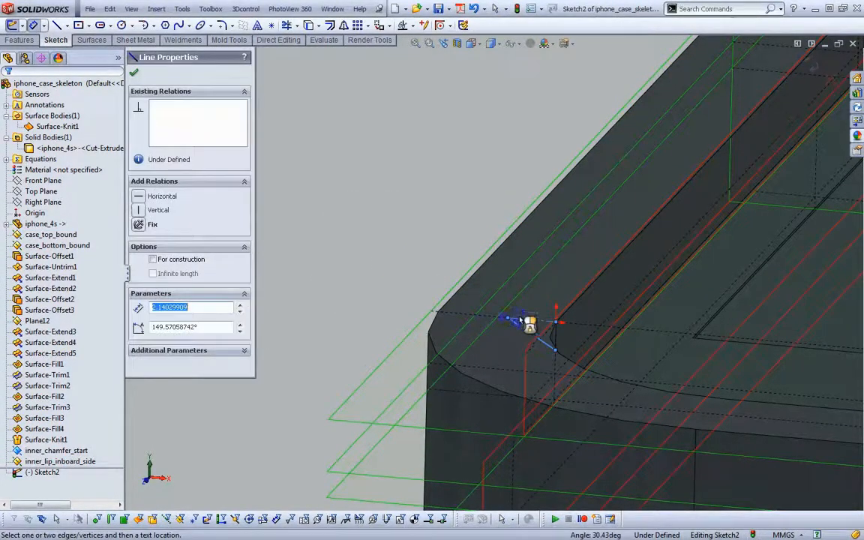
{"action": "left_click", "coordinate": [598, 349]}
{"action": "left_click", "coordinate": [621, 349]}
{"action": "type", "text": "30"}
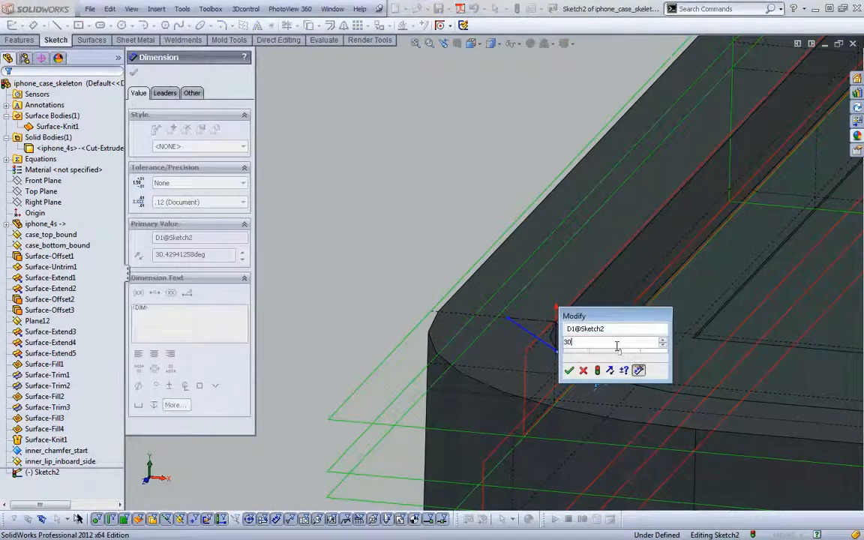
{"action": "key", "text": "Return"}
{"action": "key", "text": "Escape"}
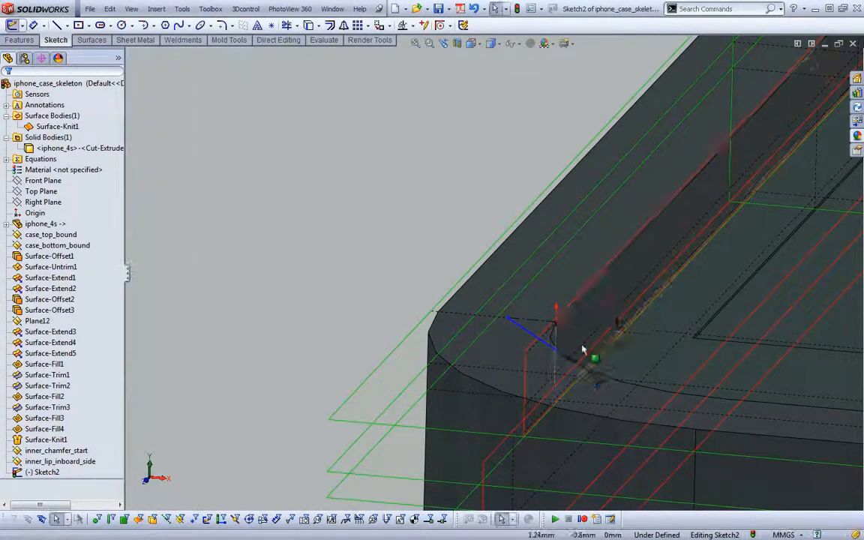
Try to make the sloping line's lower end coincident with Plane12, and undo that relation
{"action": "scroll", "coordinate": [472, 331], "scroll_direction": "down", "scroll_amount": 5}
{"action": "scroll", "coordinate": [393, 316], "scroll_direction": "up", "scroll_amount": 5}
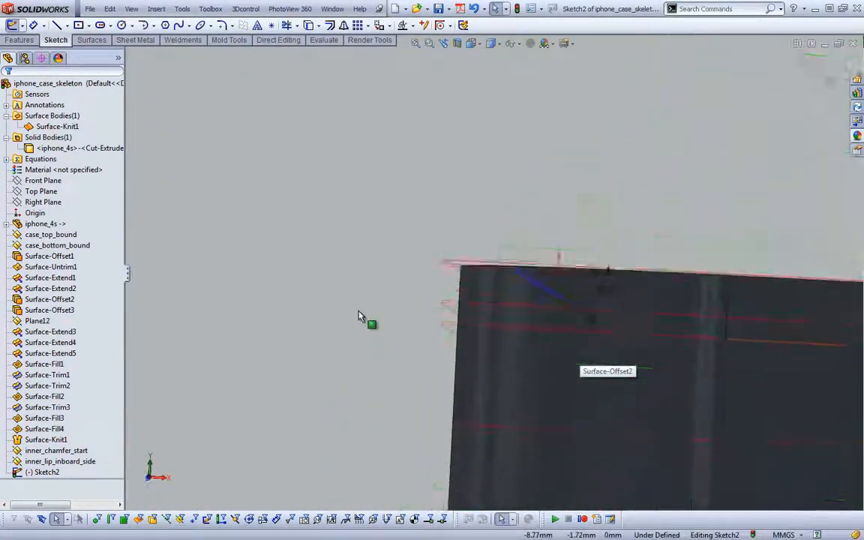
{"action": "left_click", "coordinate": [558, 303]}
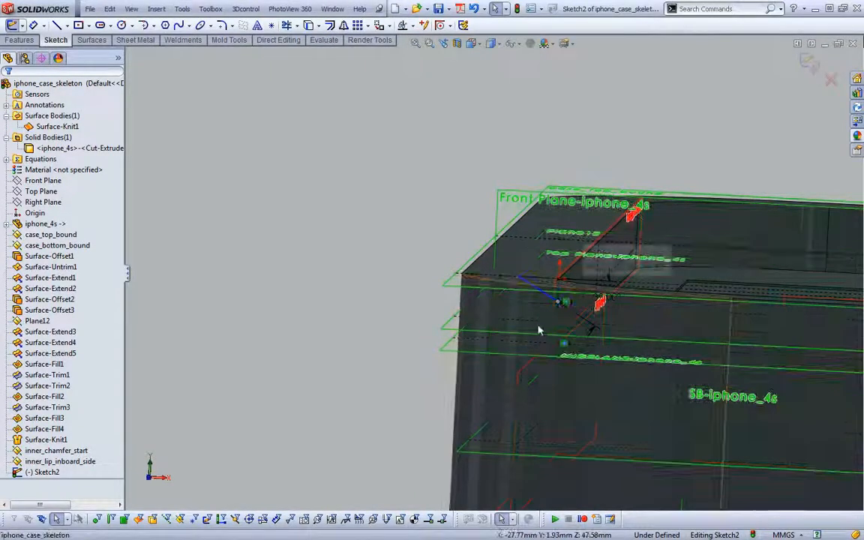
{"action": "left_click", "coordinate": [539, 335], "text": "ctrl"}
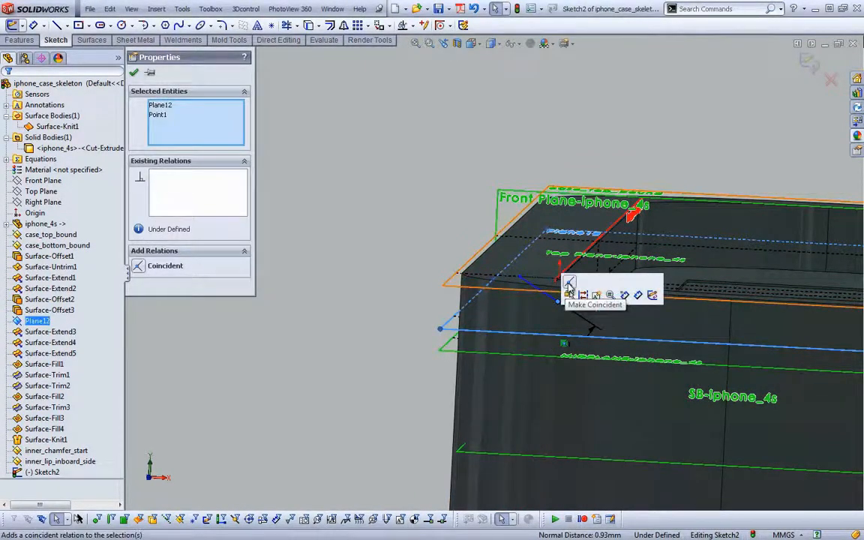
{"action": "left_click", "coordinate": [570, 284]}
{"action": "left_click", "coordinate": [382, 227]}
{"action": "scroll", "coordinate": [379, 228], "scroll_direction": "down", "scroll_amount": 3}
{"action": "scroll", "coordinate": [379, 229], "scroll_direction": "up", "scroll_amount": 5}
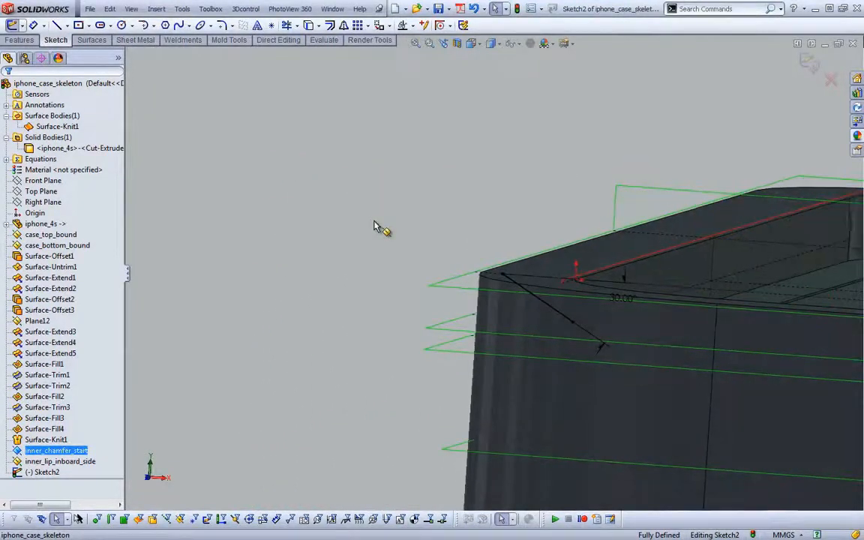
{"action": "middle_click_drag", "start_coordinate": [375, 227], "coordinate": [376, 226]}
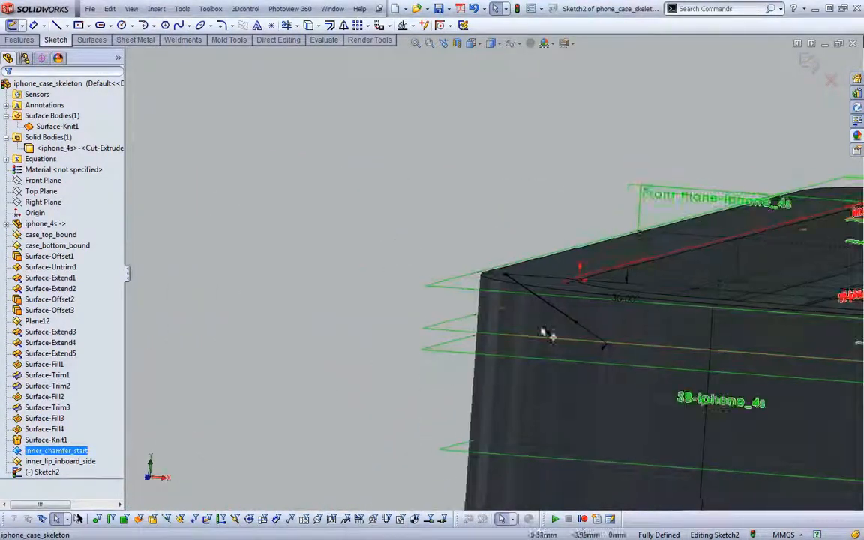
{"action": "key", "text": "ctrl+z"}
{"action": "left_click", "coordinate": [369, 161]}
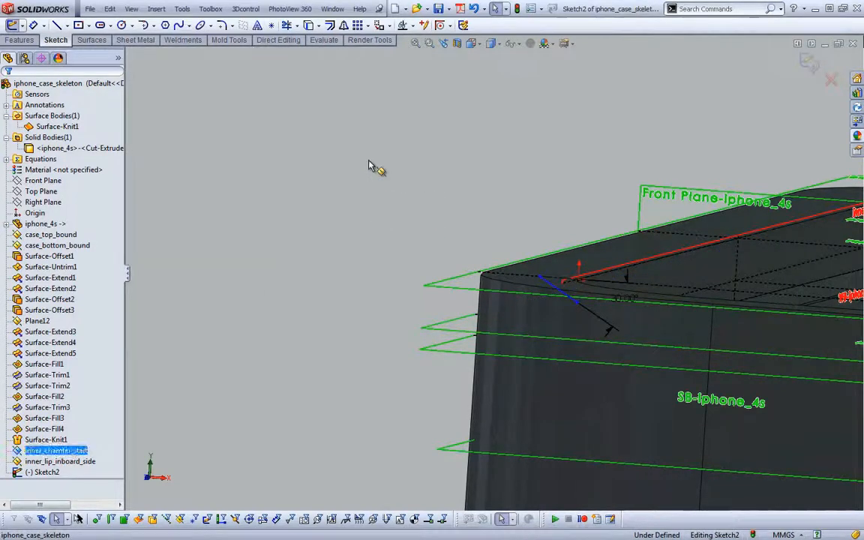
Dimension the distance from the sketch origin to the sloping line's lower end as 1 mm and exit the sketch
{"action": "right_click_drag", "start_coordinate": [369, 161], "coordinate": [384, 79]}
{"action": "scroll", "coordinate": [448, 193], "scroll_direction": "down", "scroll_amount": 4}
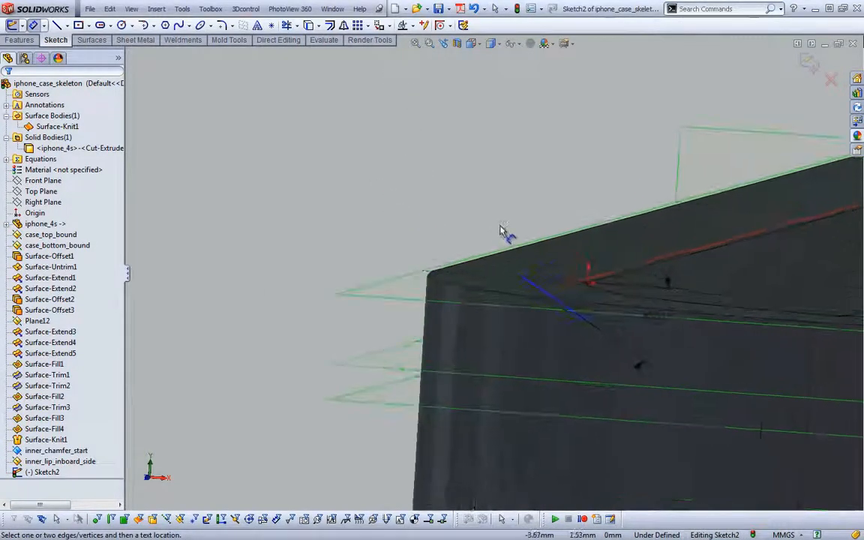
{"action": "scroll", "coordinate": [501, 229], "scroll_direction": "down", "scroll_amount": 1}
{"action": "left_click", "coordinate": [576, 285]}
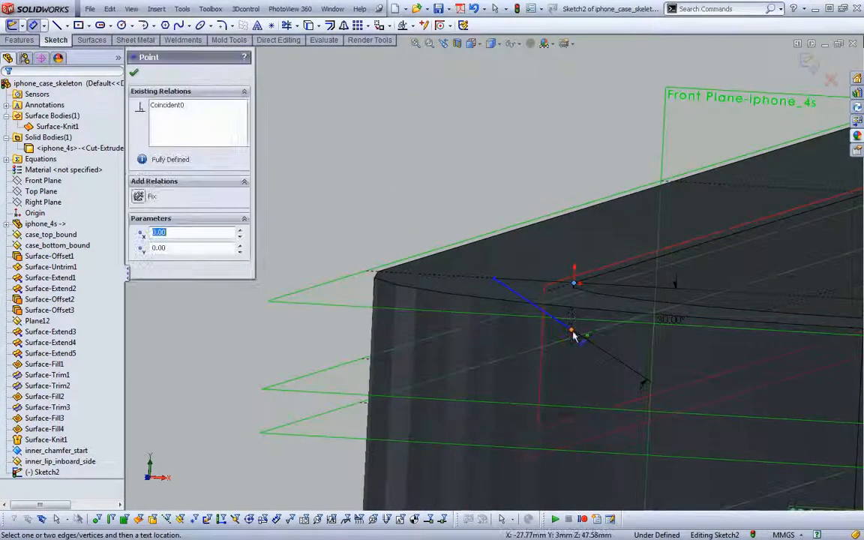
{"action": "left_click", "coordinate": [609, 312]}
{"action": "left_click", "coordinate": [607, 309]}
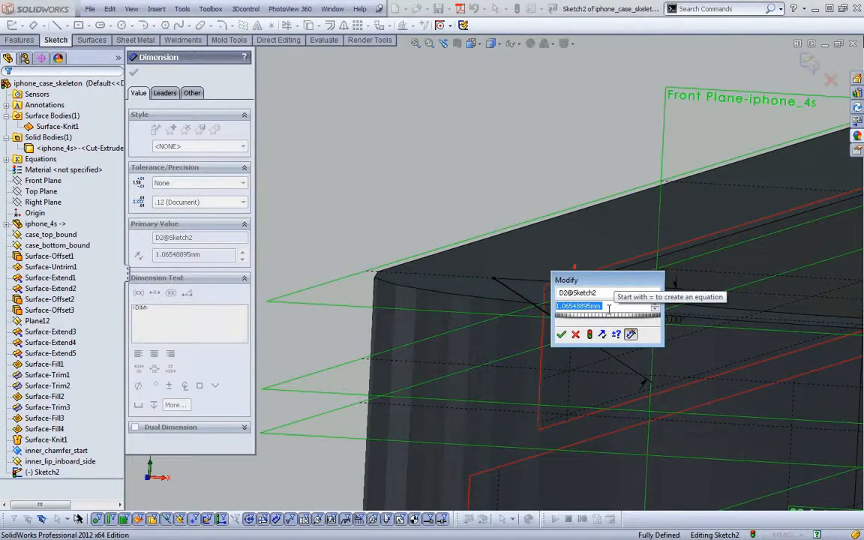
{"action": "type", "text": "1"}
{"action": "key", "text": "Return"}
{"action": "key", "text": "Escape"}
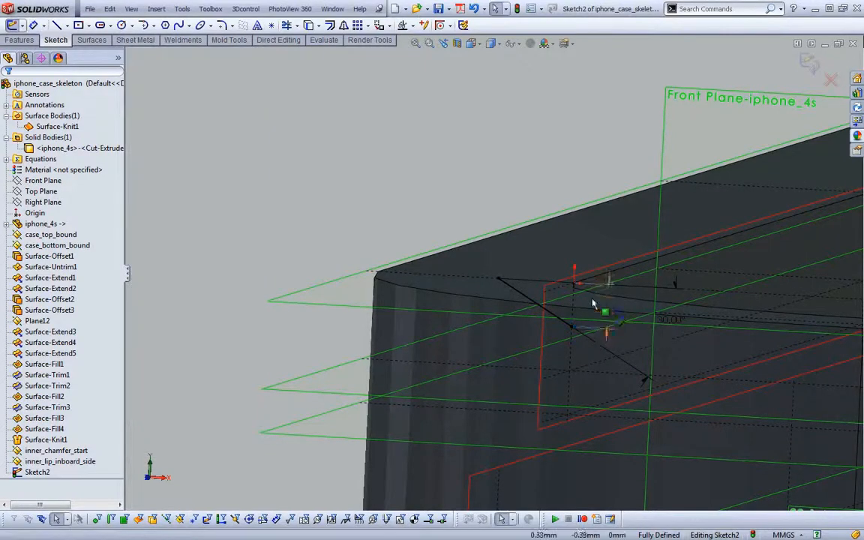
{"action": "left_click", "coordinate": [811, 64]}
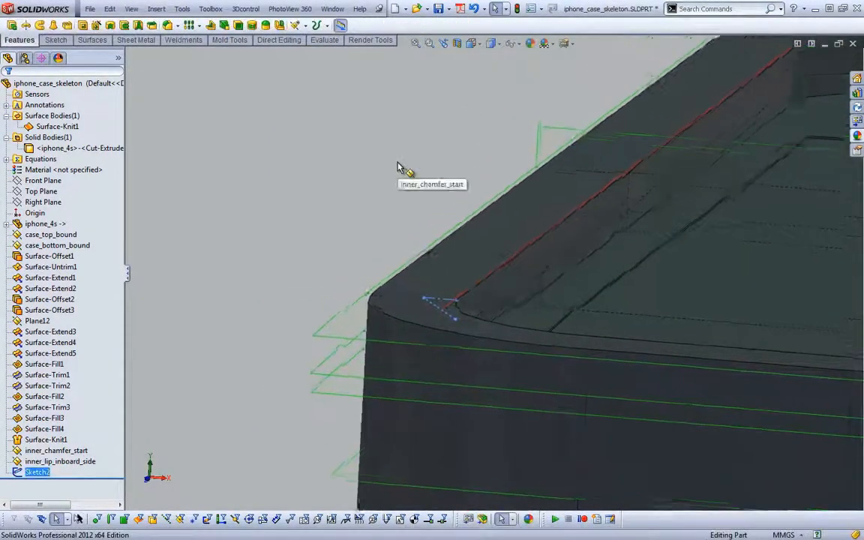
Create a swept surface with Sketch2 as profile and the closed loop of inner edges around the case top as path
{"action": "key", "text": "s"}
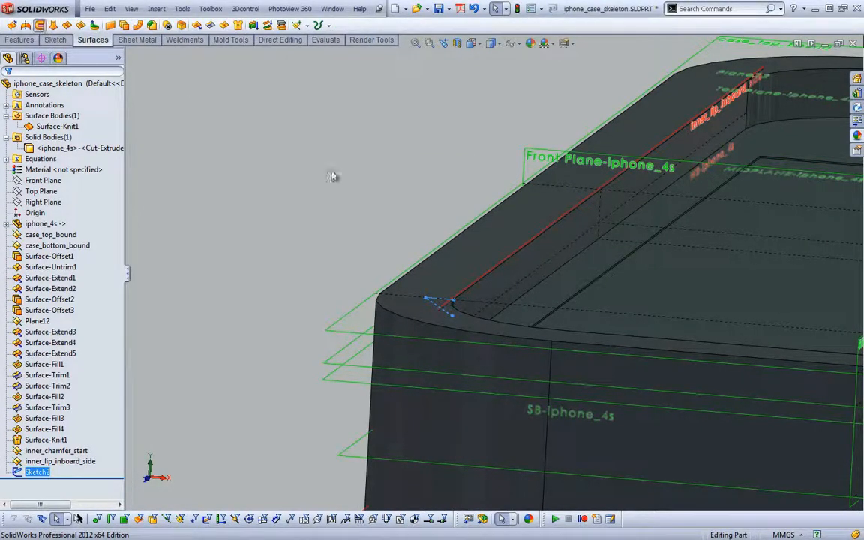
{"action": "left_click", "coordinate": [210, 123]}
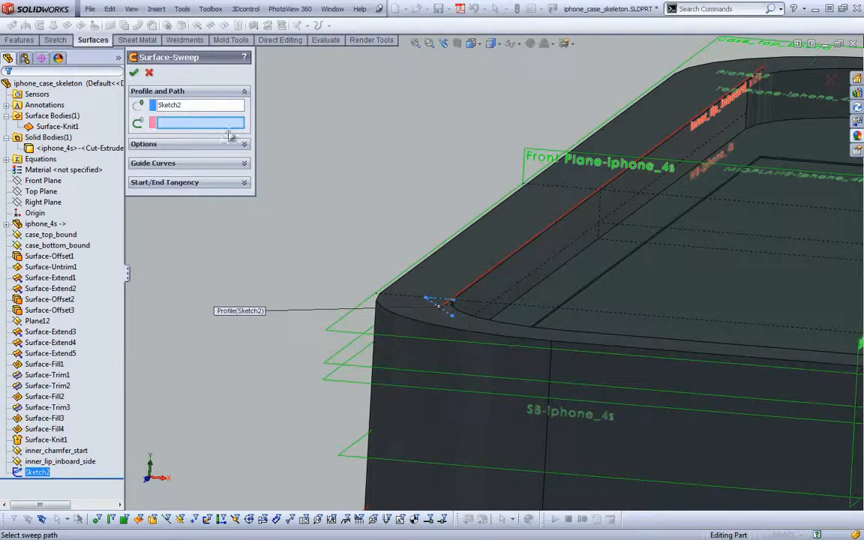
{"action": "right_click", "coordinate": [308, 129]}
{"action": "left_click", "coordinate": [350, 131]}
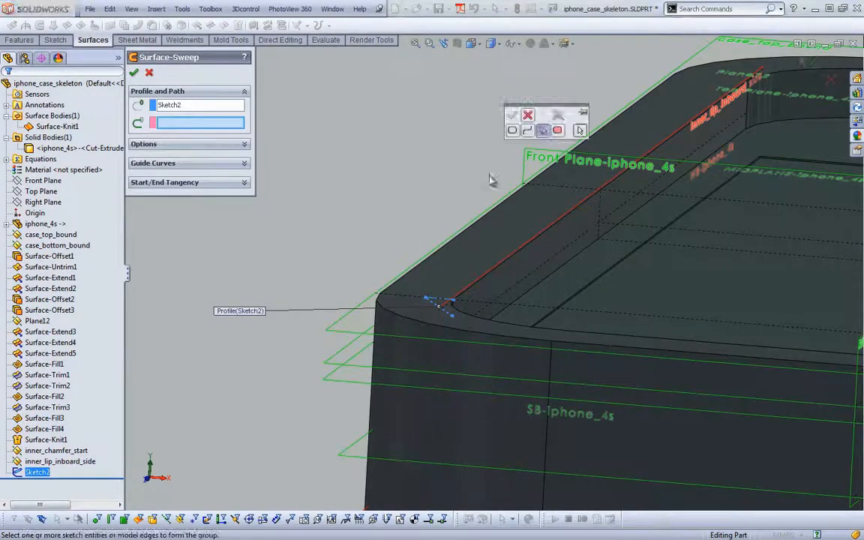
{"action": "left_click", "coordinate": [511, 261]}
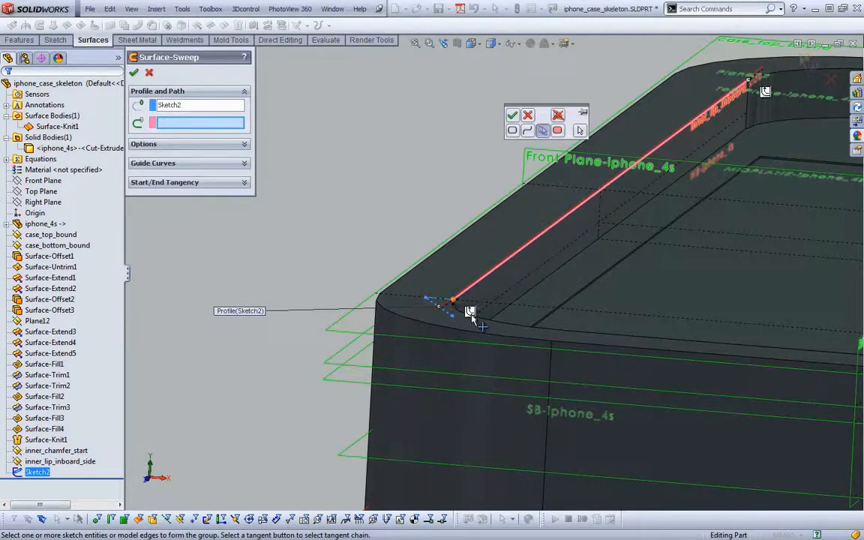
{"action": "left_click", "coordinate": [512, 115]}
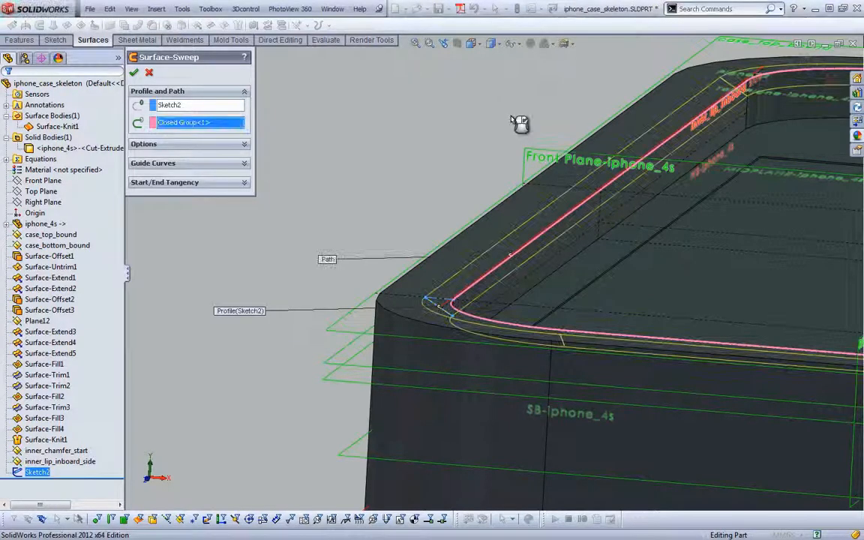
{"action": "left_click", "coordinate": [134, 72]}
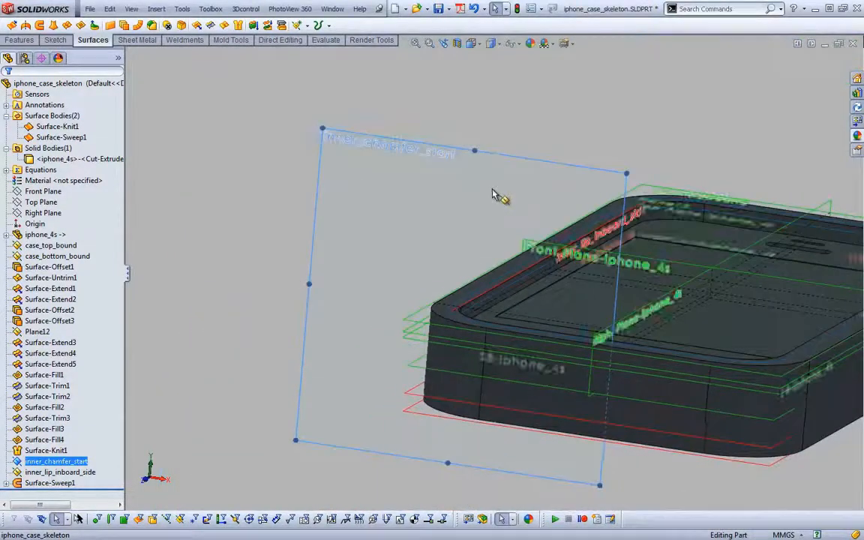
Shrink the displayed inner_chamfer_start plane to a small rectangle at the case's front corner and deselect it
{"action": "left_click_drag", "start_coordinate": [625, 174], "coordinate": [538, 244]}
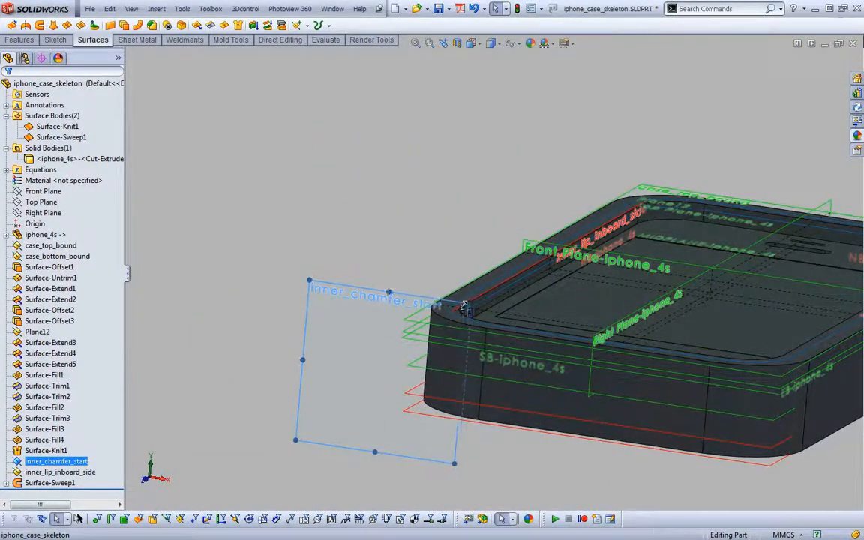
{"action": "left_click_drag", "start_coordinate": [293, 439], "coordinate": [388, 349]}
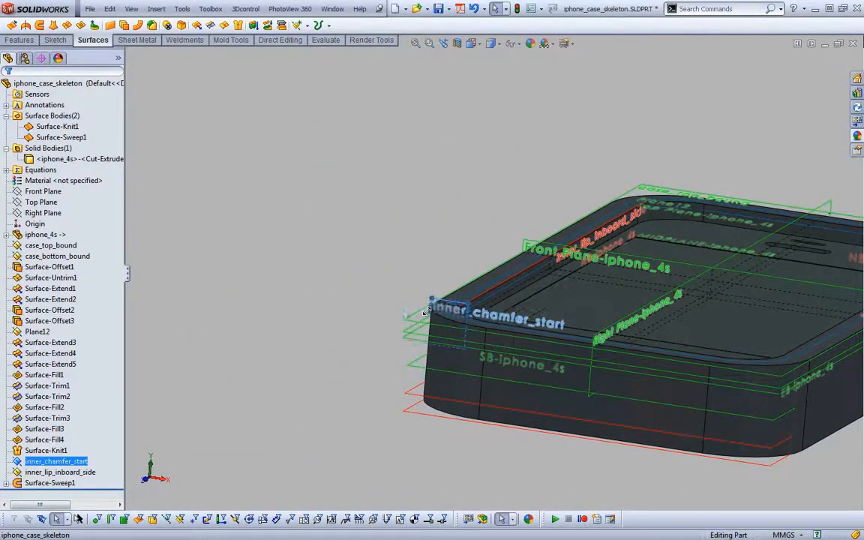
{"action": "left_click", "coordinate": [367, 301]}
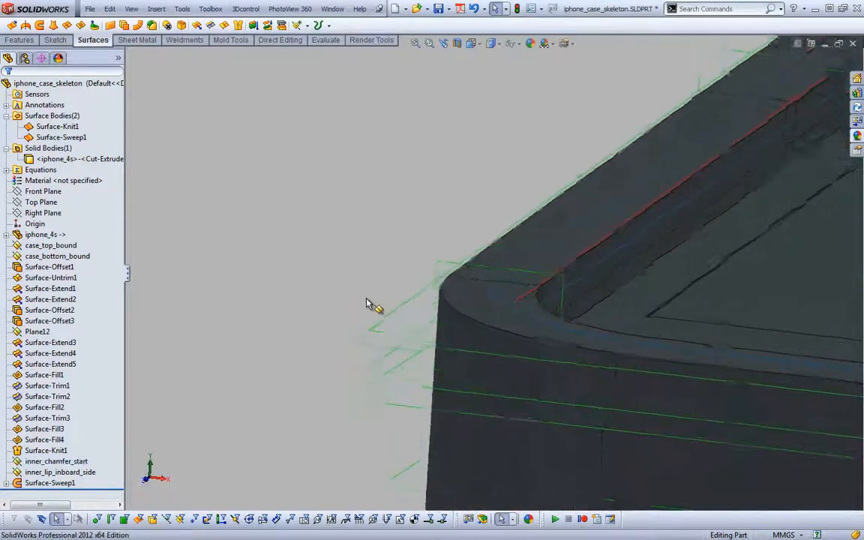
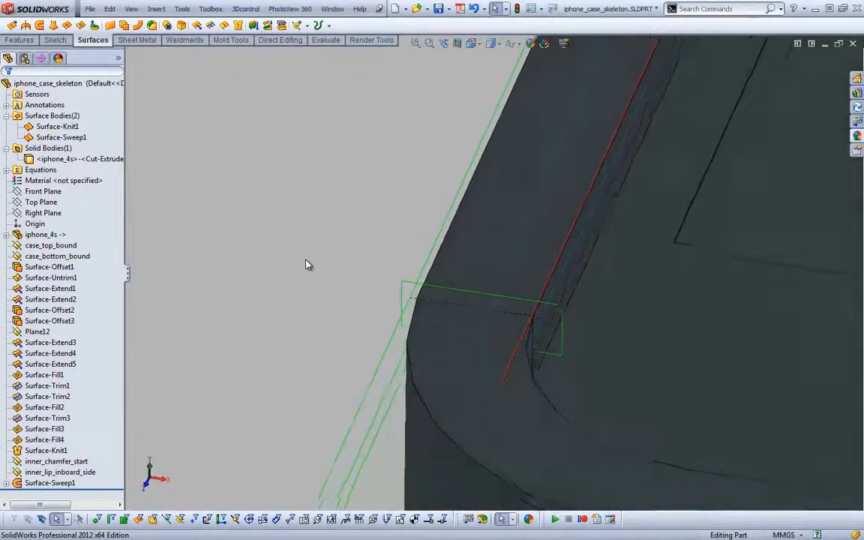
{"action": "left_click", "coordinate": [484, 286]}
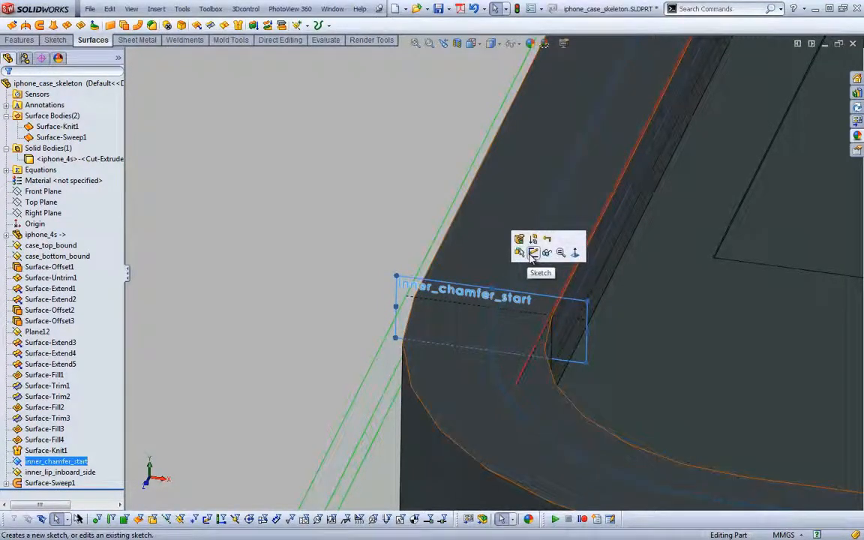
{"action": "left_click", "coordinate": [527, 253]}
{"action": "key", "text": "ctrl+b"}
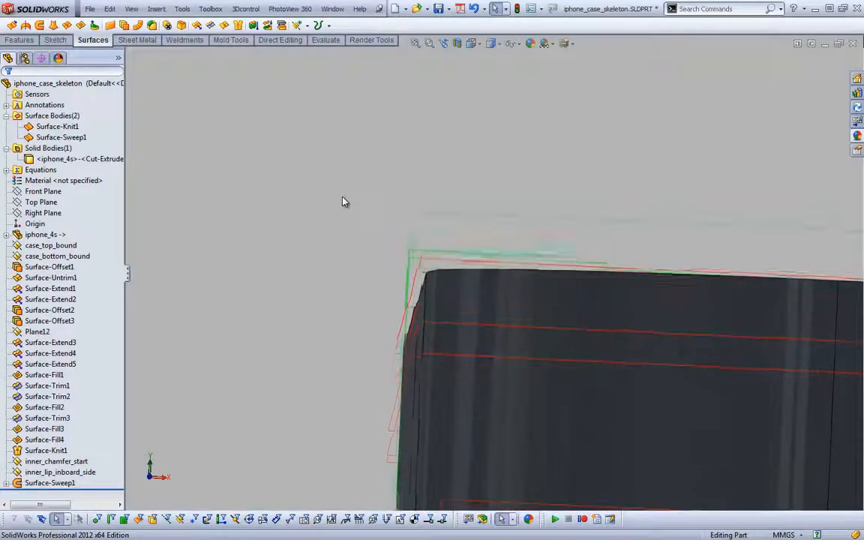
Create a reference plane coincident with the flat outer face along the case's long side
{"action": "key", "text": "s"}
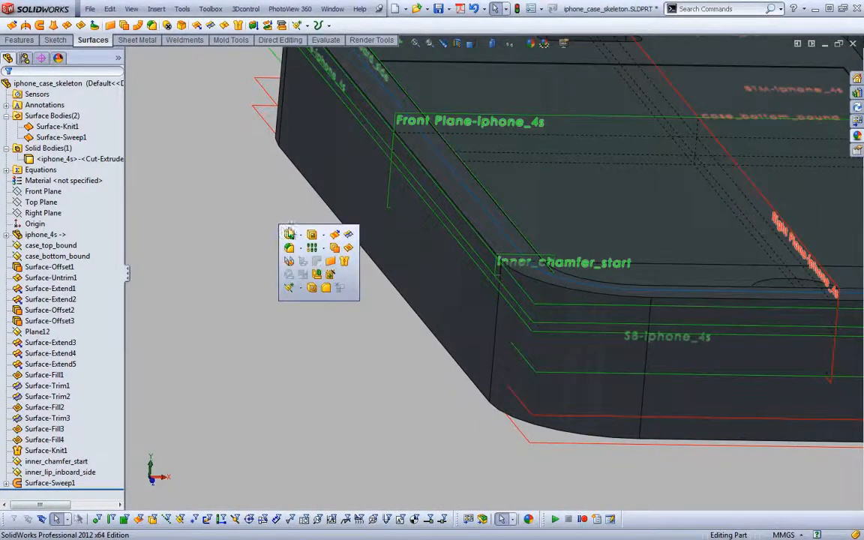
{"action": "left_click", "coordinate": [299, 288]}
{"action": "left_click", "coordinate": [308, 300]}
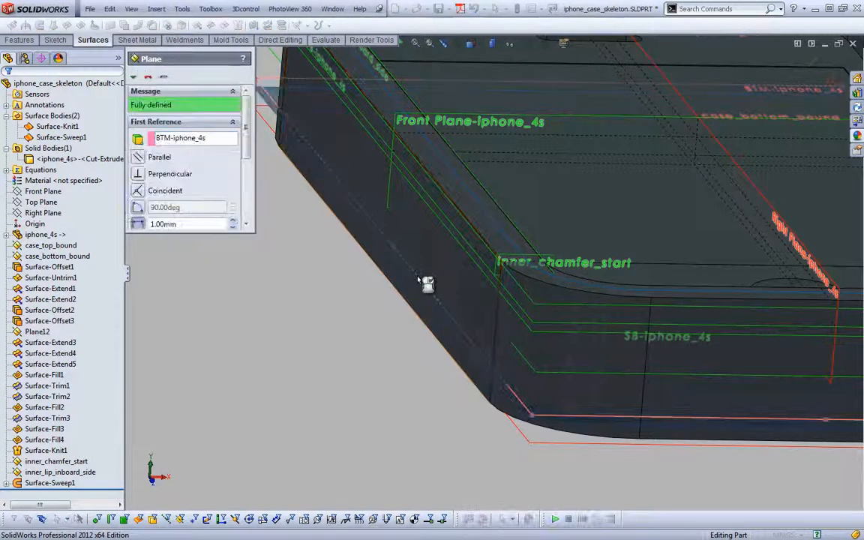
{"action": "left_click", "coordinate": [442, 276]}
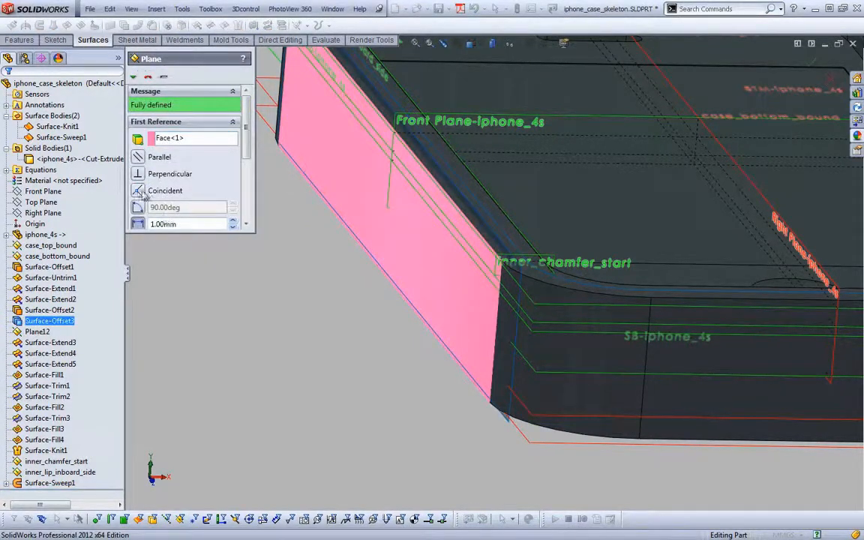
{"action": "left_click", "coordinate": [138, 191]}
{"action": "left_click", "coordinate": [135, 76]}
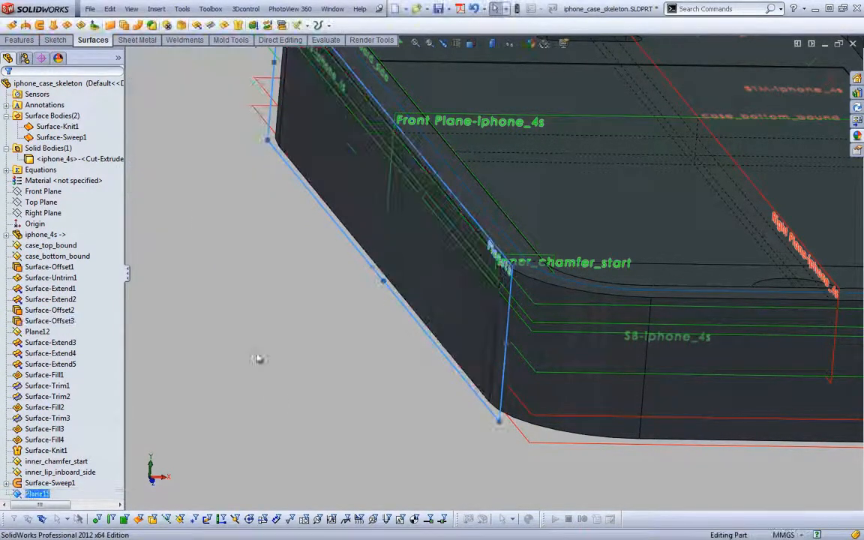
Rename the new side-face reference plane as case_wb
{"action": "scroll", "coordinate": [279, 396], "scroll_direction": "down", "scroll_amount": 5}
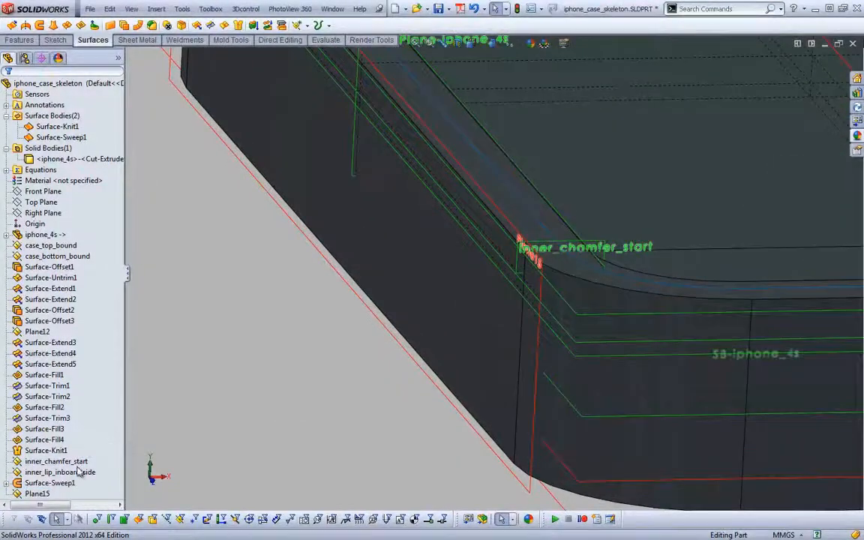
{"action": "left_click", "coordinate": [37, 494]}
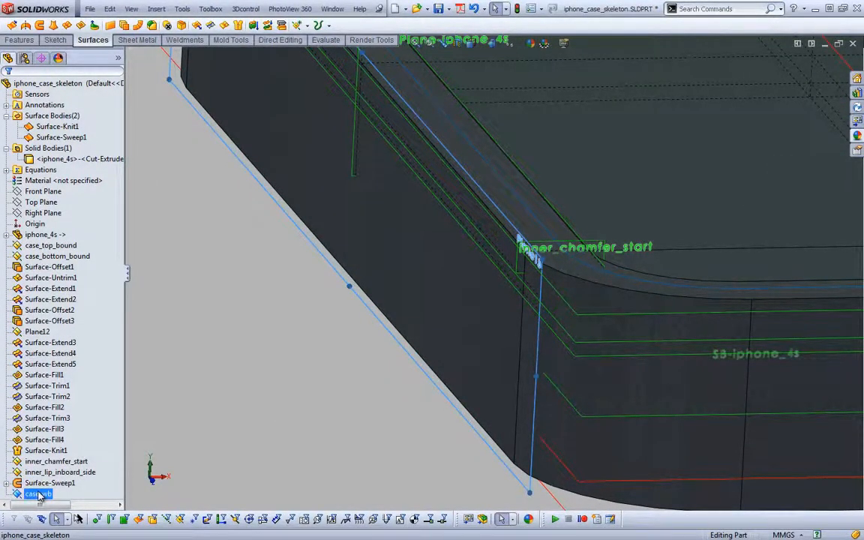
{"action": "scroll", "coordinate": [305, 380], "scroll_direction": "up", "scroll_amount": 3}
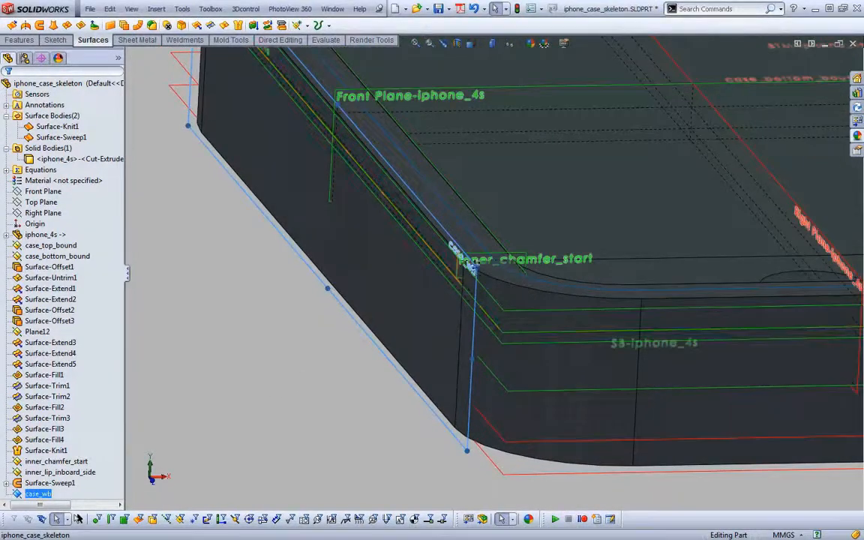
Start a sketch on inner_chamfer_start and draw a sloping line, plus a roughly horizontal line about 1.6 mm long from its upper end
{"action": "left_click", "coordinate": [469, 266]}
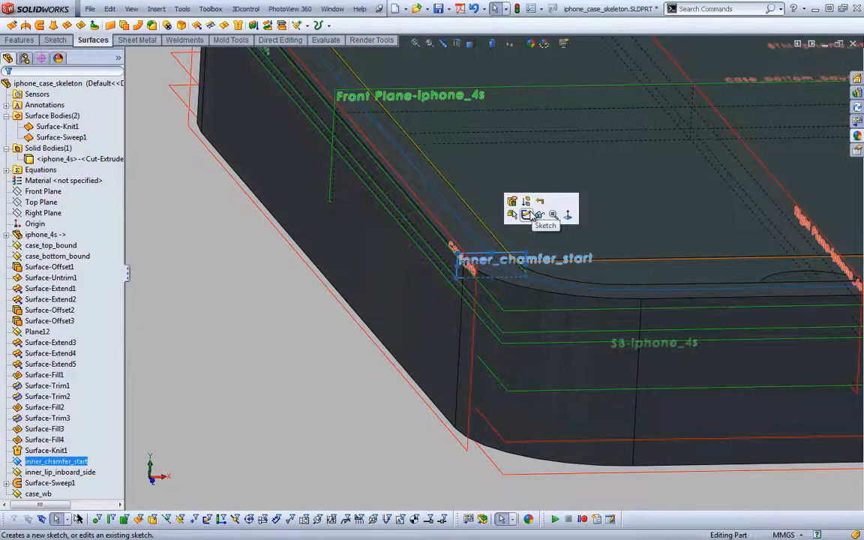
{"action": "left_click", "coordinate": [526, 215]}
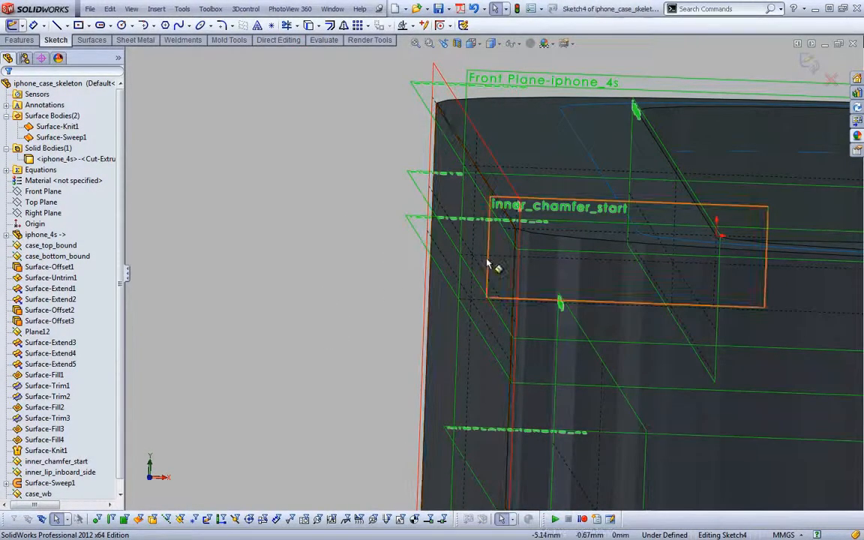
{"action": "left_click", "coordinate": [496, 263]}
{"action": "left_click", "coordinate": [277, 241]}
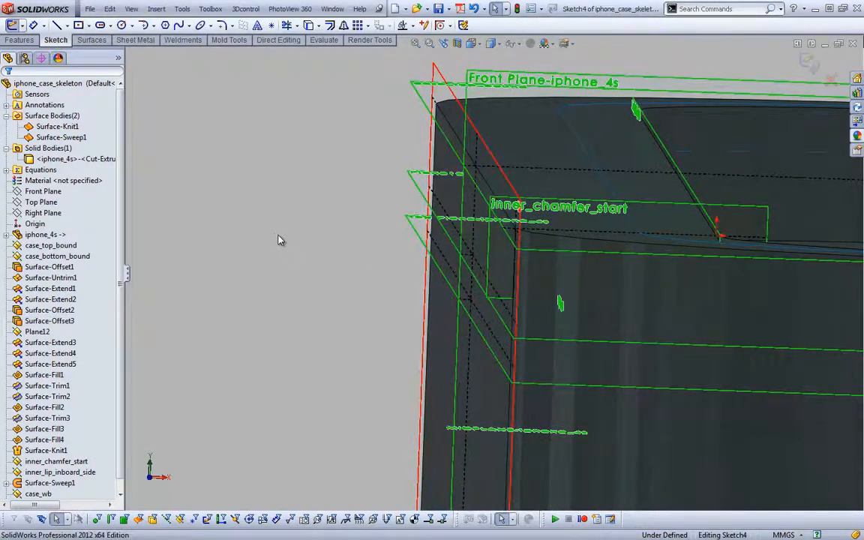
{"action": "key", "text": "ctrl+8"}
{"action": "middle_click_drag", "start_coordinate": [513, 259], "coordinate": [334, 229]}
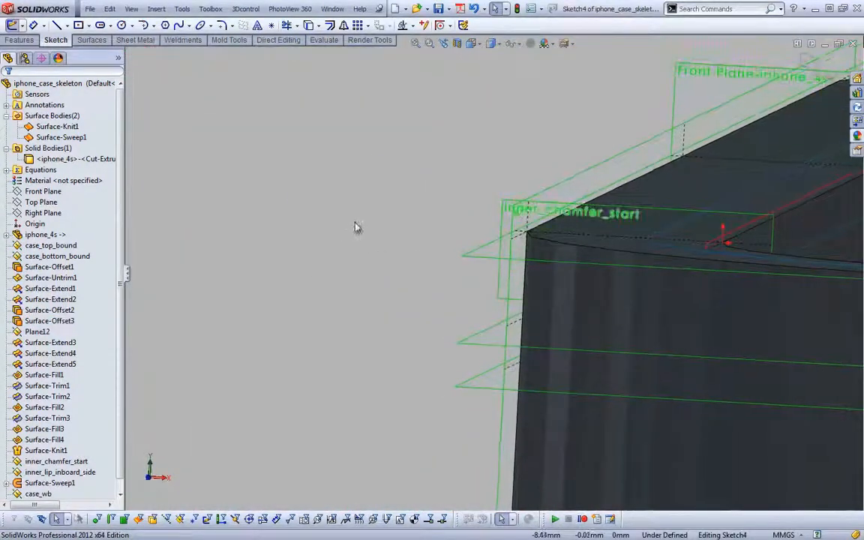
{"action": "right_click_drag", "start_coordinate": [355, 223], "coordinate": [296, 222]}
{"action": "middle_click_drag", "start_coordinate": [383, 238], "coordinate": [441, 258]}
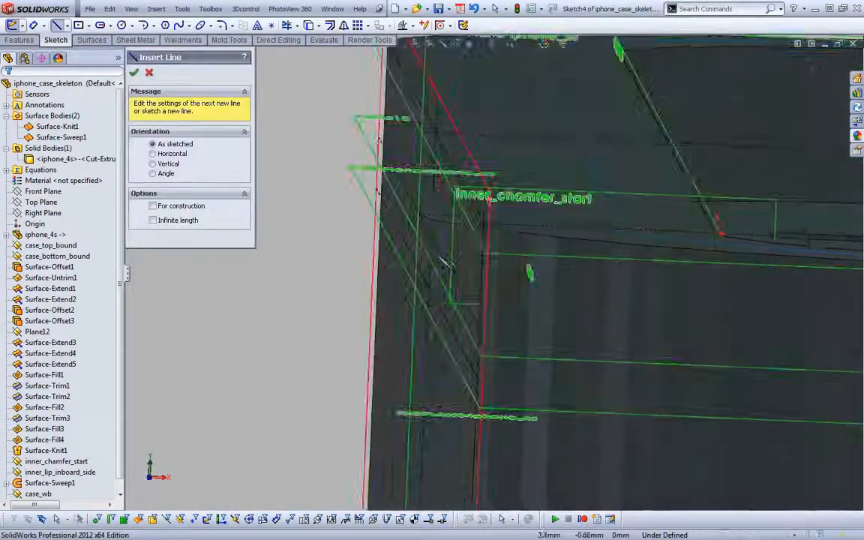
{"action": "left_click", "coordinate": [530, 241]}
{"action": "left_click", "coordinate": [556, 228]}
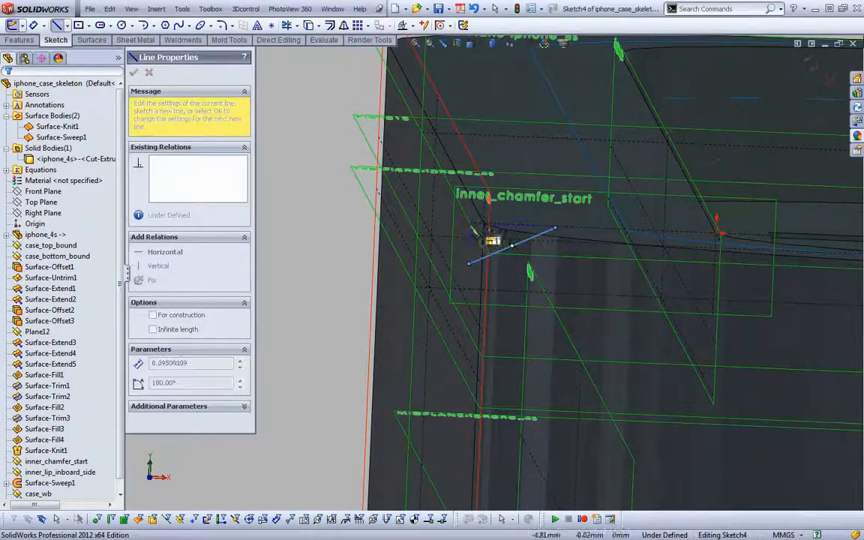
{"action": "left_click", "coordinate": [469, 226]}
{"action": "key", "text": "Escape"}
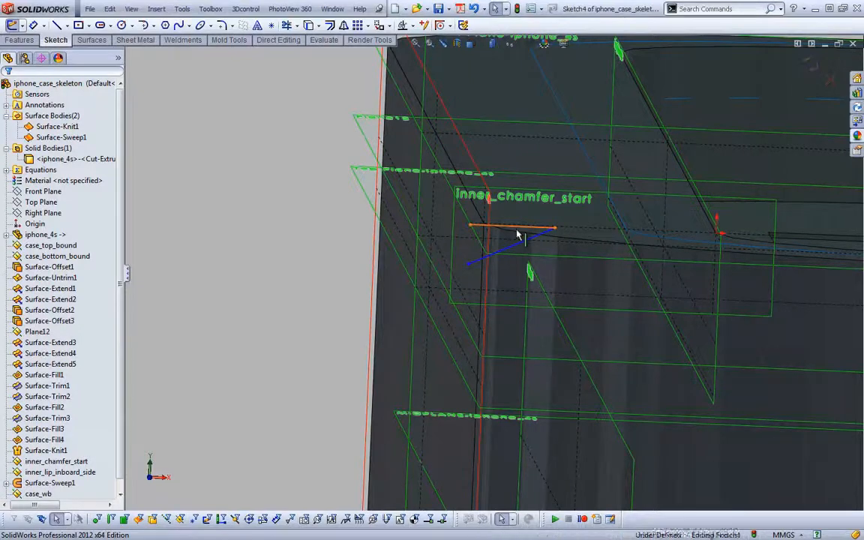
Convert the upper, nearly horizontal line to construction geometry
{"action": "left_click", "coordinate": [517, 229]}
{"action": "left_click", "coordinate": [564, 192]}
{"action": "left_click", "coordinate": [337, 223]}
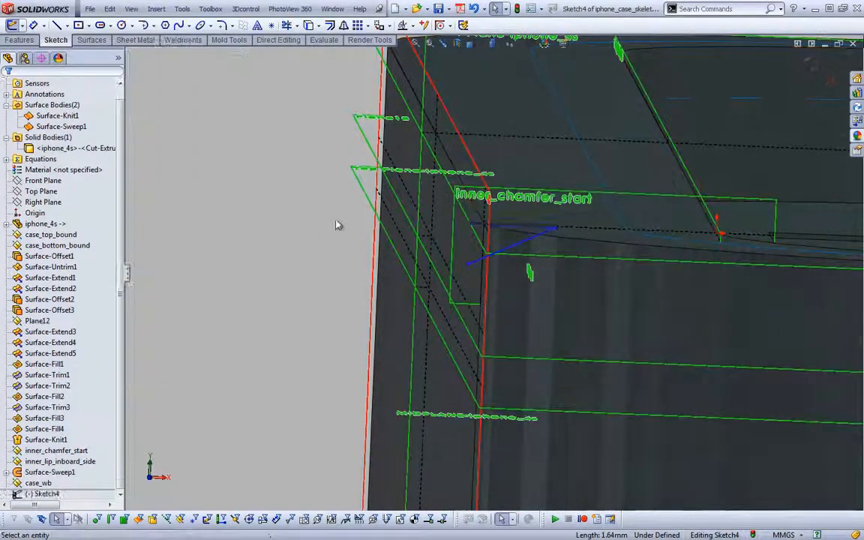
{"action": "left_click", "coordinate": [470, 226]}
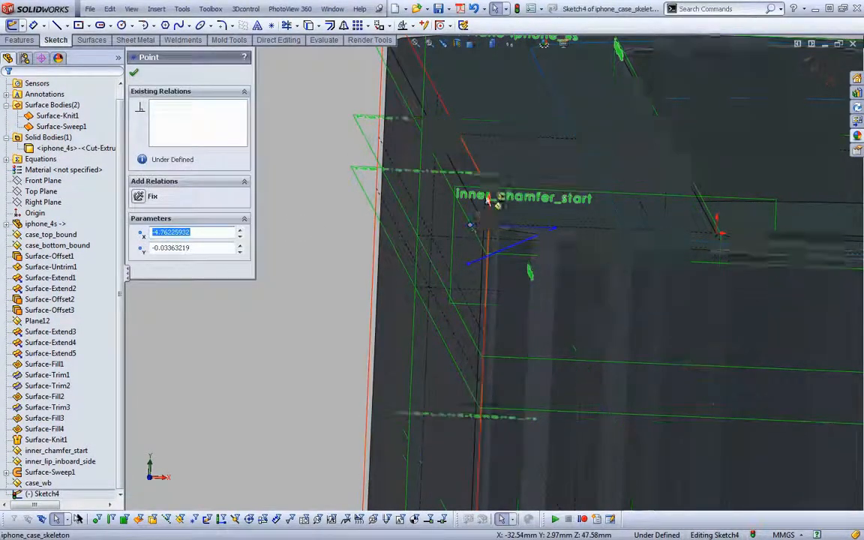
{"action": "left_click", "coordinate": [489, 186], "text": "ctrl"}
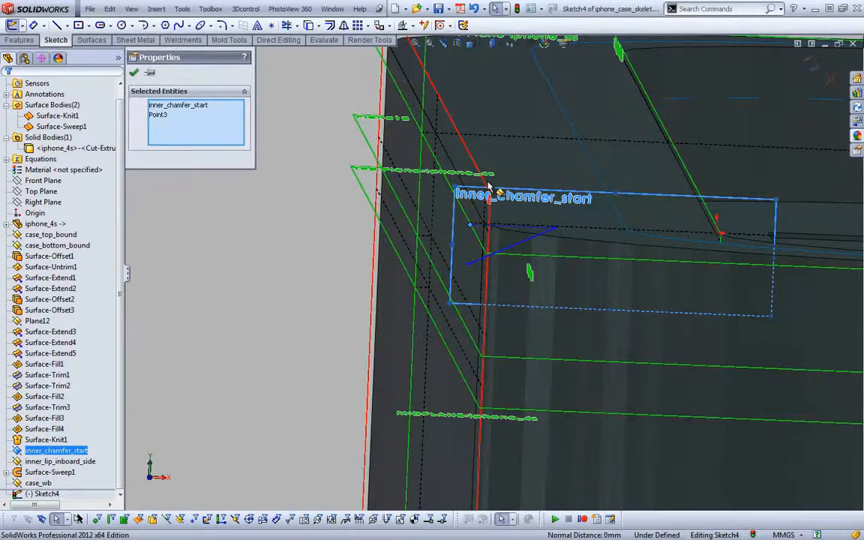
{"action": "left_click", "coordinate": [299, 203]}
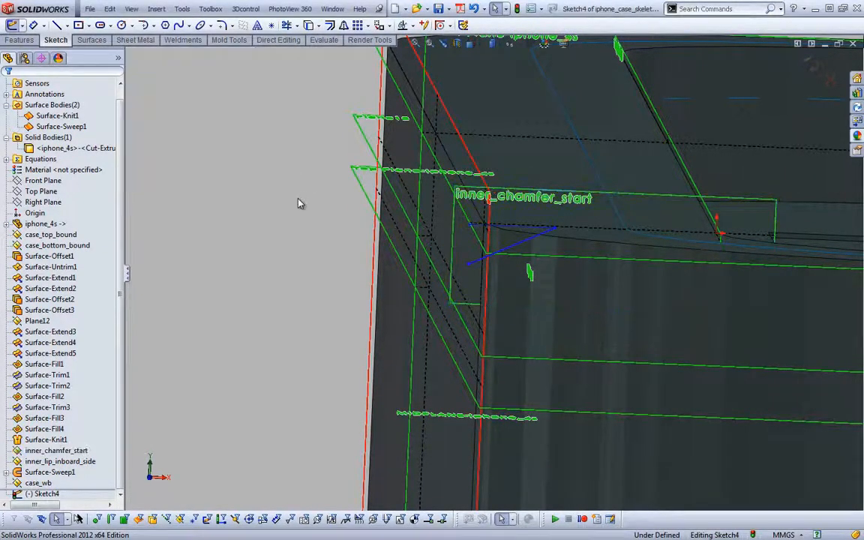
Make the outer ends of the construction line and the sloping line coincident with the case_wb plane
{"action": "left_click", "coordinate": [468, 227]}
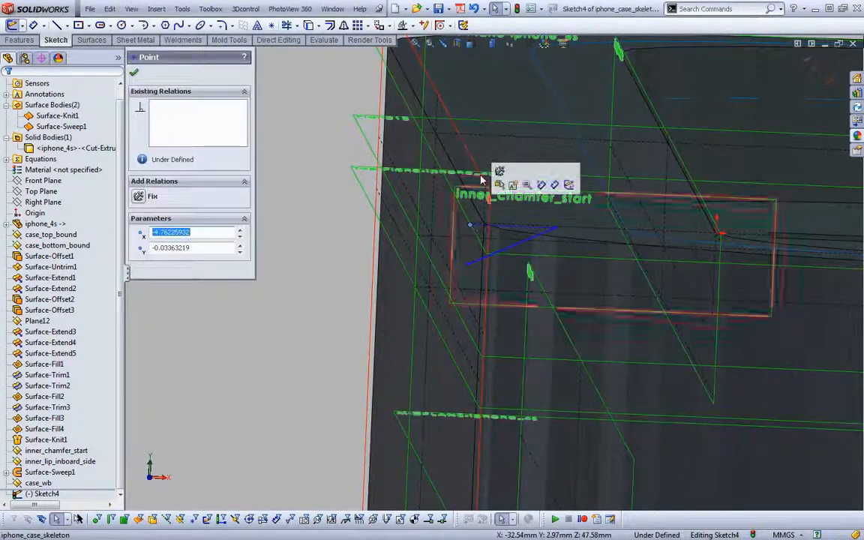
{"action": "left_click", "coordinate": [486, 183], "text": "ctrl"}
{"action": "left_click", "coordinate": [161, 266]}
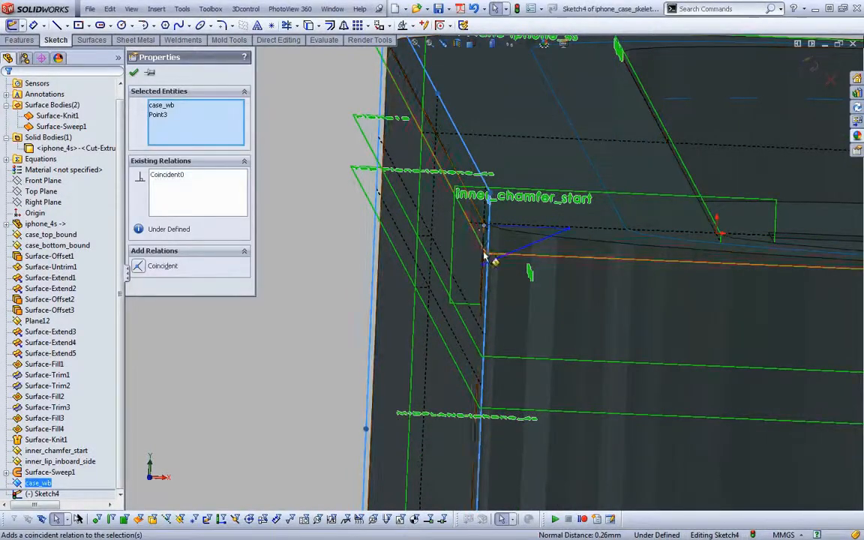
{"action": "left_click", "coordinate": [482, 264]}
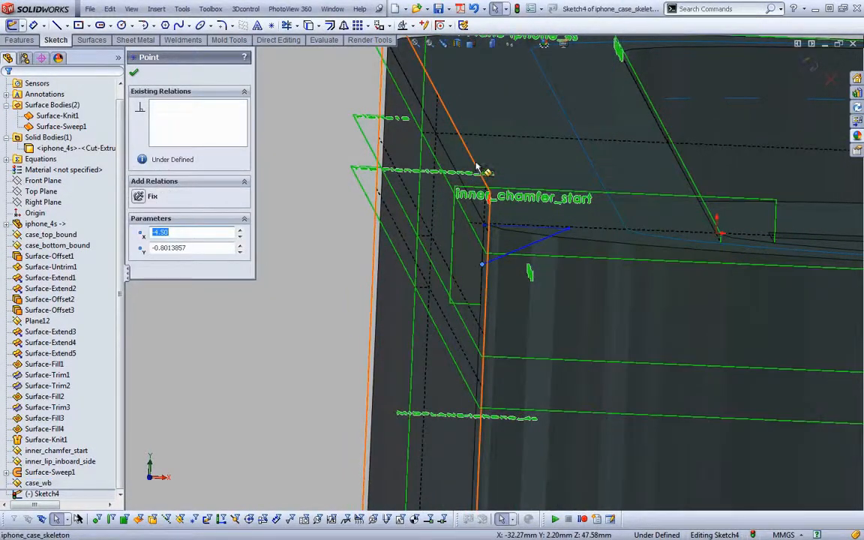
{"action": "left_click", "coordinate": [486, 172], "text": "ctrl"}
{"action": "left_click", "coordinate": [509, 111]}
{"action": "left_click", "coordinate": [283, 153]}
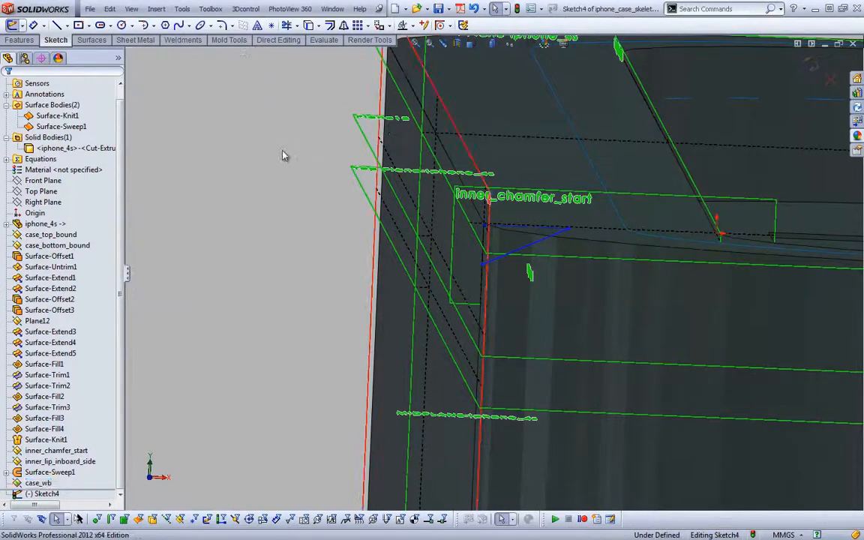
Make the construction line horizontal and collinear with the case_top_bound plane
{"action": "left_click", "coordinate": [484, 223]}
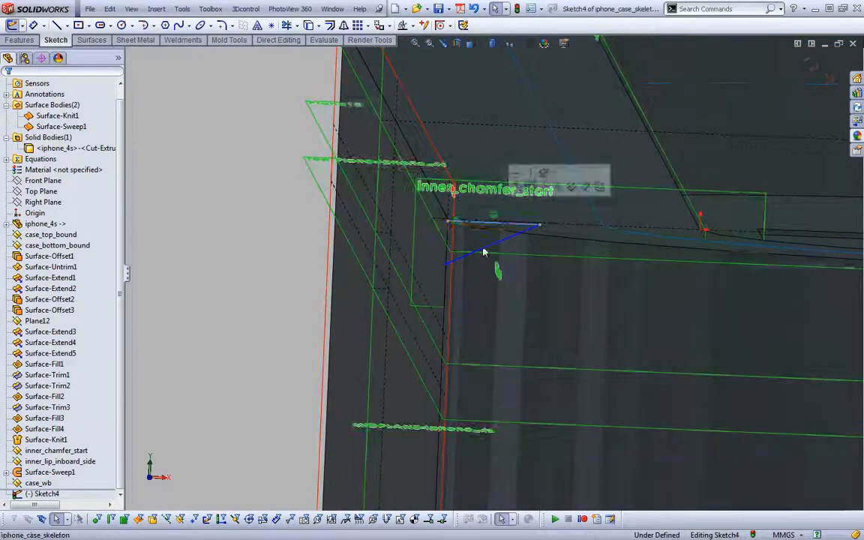
{"action": "left_click", "coordinate": [493, 256]}
{"action": "left_click", "coordinate": [526, 201]}
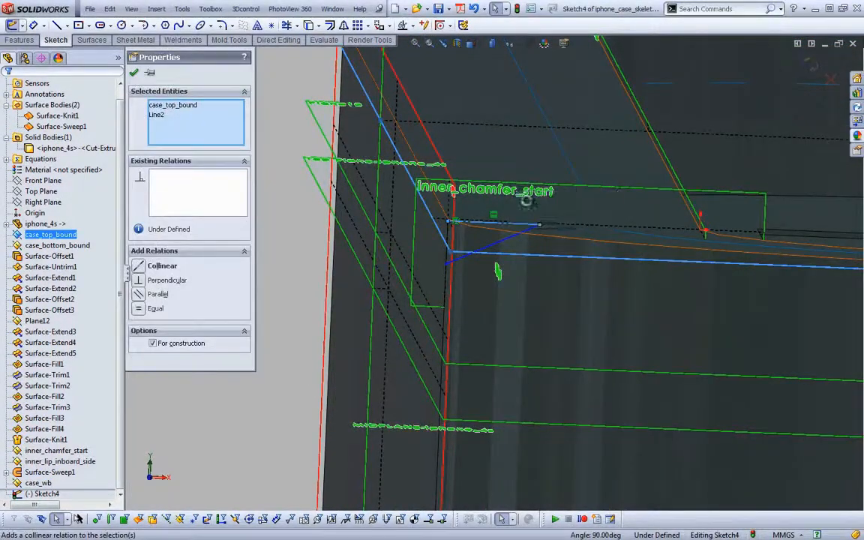
{"action": "left_click", "coordinate": [309, 246]}
Dimension the angle between the construction line and the sloping line as 45 degrees
{"action": "right_click_drag", "start_coordinate": [291, 210], "coordinate": [289, 188]}
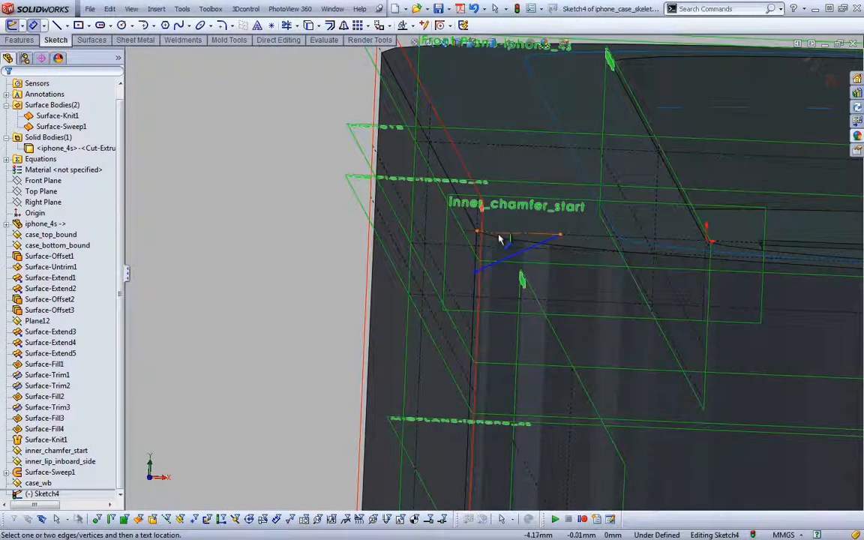
{"action": "left_click", "coordinate": [533, 237]}
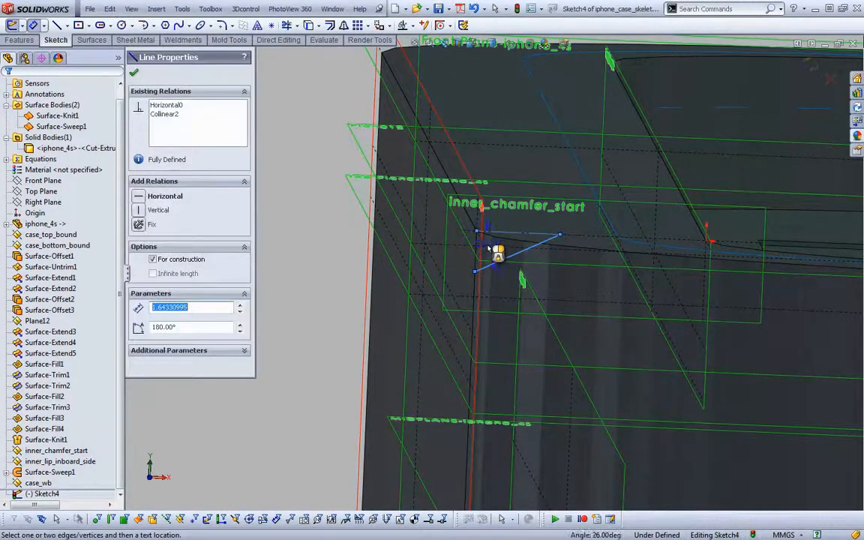
{"action": "left_click", "coordinate": [489, 249]}
{"action": "type", "text": "45"}
{"action": "key", "text": "Return"}
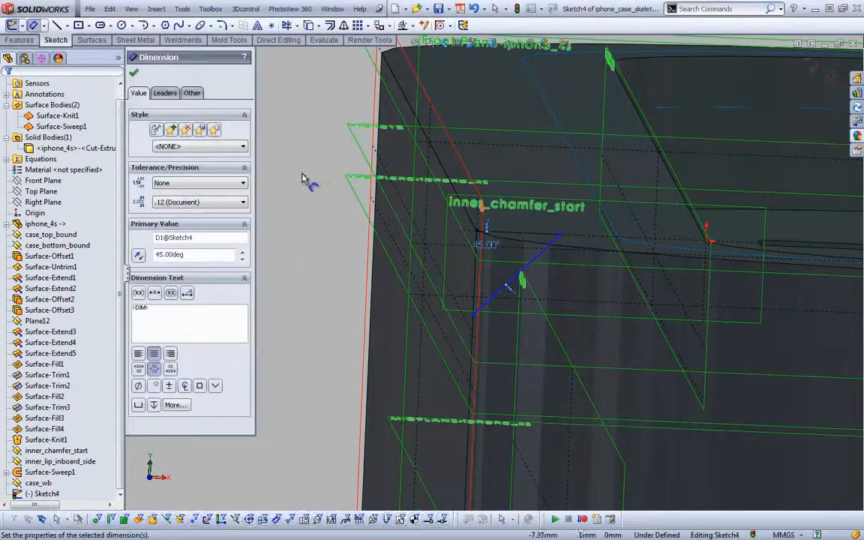
{"action": "left_click", "coordinate": [302, 174]}
Dimension the distance from the construction line to the sloping line's lower end as 1 mm and exit the sketch
{"action": "left_click", "coordinate": [502, 236]}
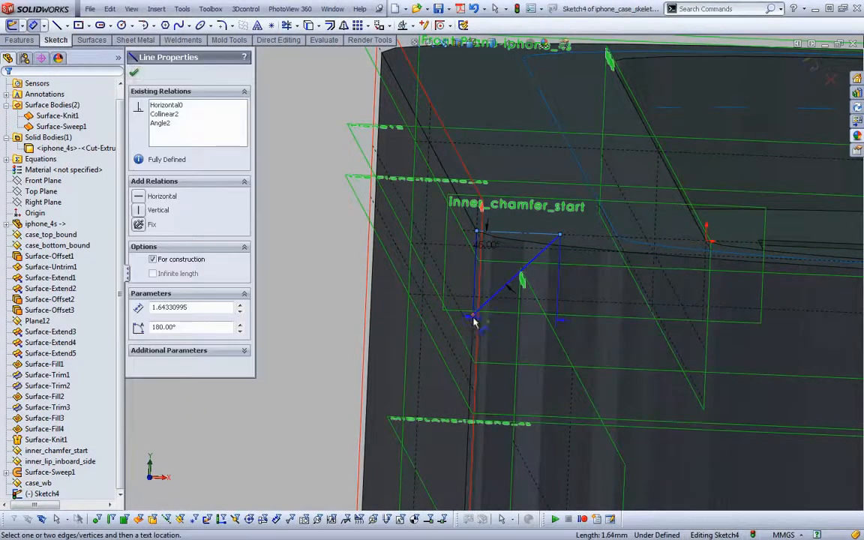
{"action": "left_click", "coordinate": [474, 316]}
{"action": "left_click", "coordinate": [456, 274]}
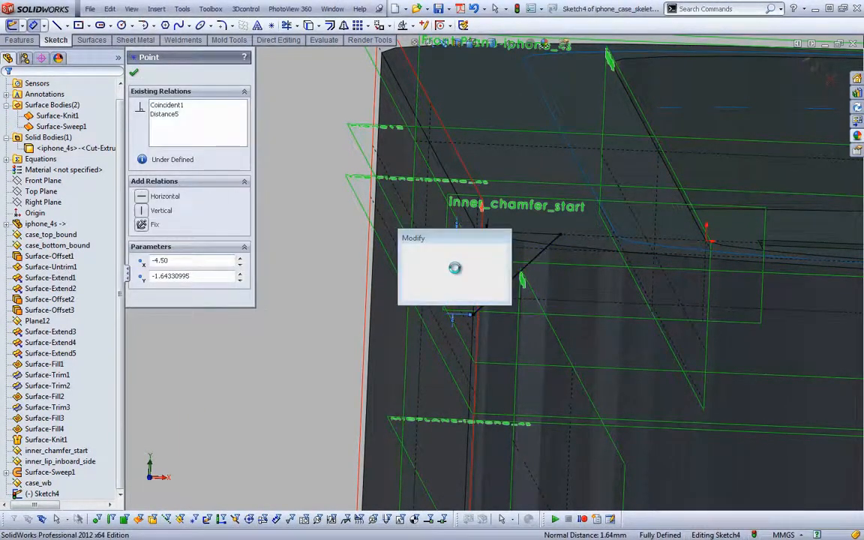
{"action": "type", "text": "1.00mm"}
{"action": "key", "text": "Return"}
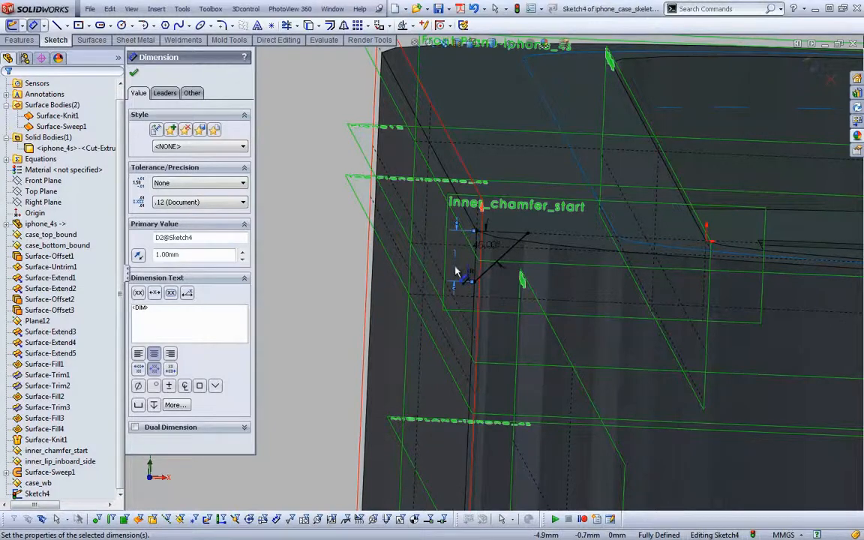
{"action": "key", "text": "Escape"}
{"action": "key", "text": "ctrl+b"}
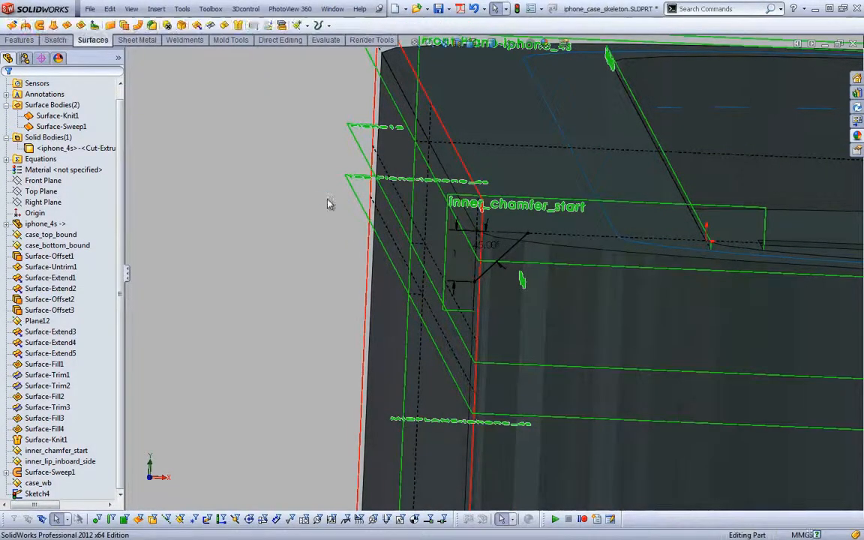
Sweep the 45-degree profile sketch as a surface along the closed loop of the case's outer top edges
{"action": "left_click", "coordinate": [42, 25]}
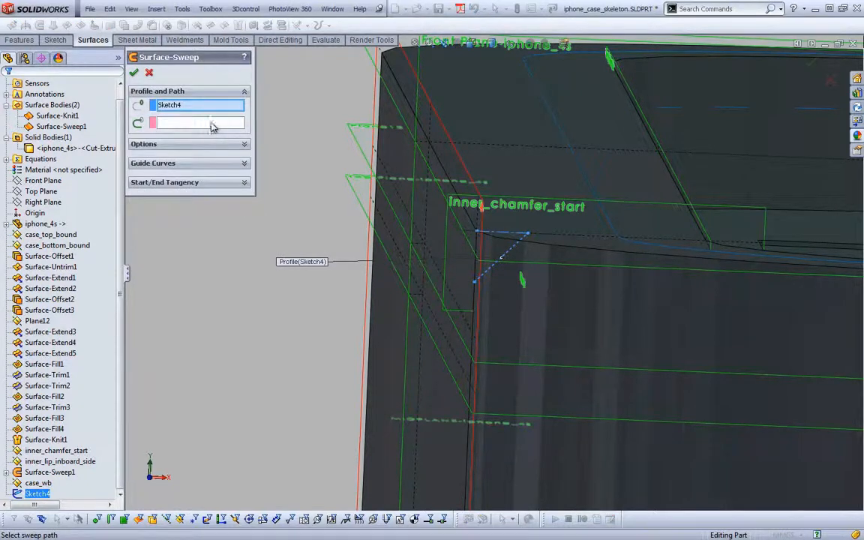
{"action": "right_click", "coordinate": [380, 140]}
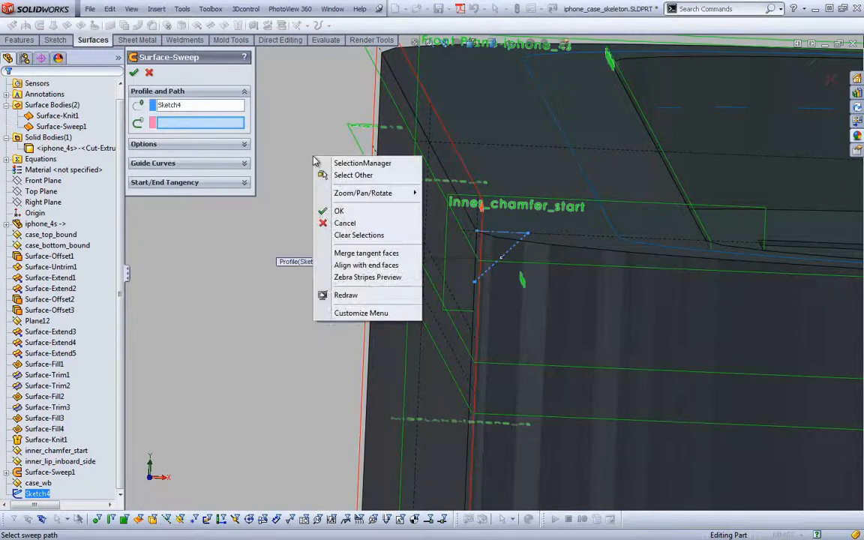
{"action": "left_click", "coordinate": [345, 146]}
{"action": "left_click", "coordinate": [471, 224]}
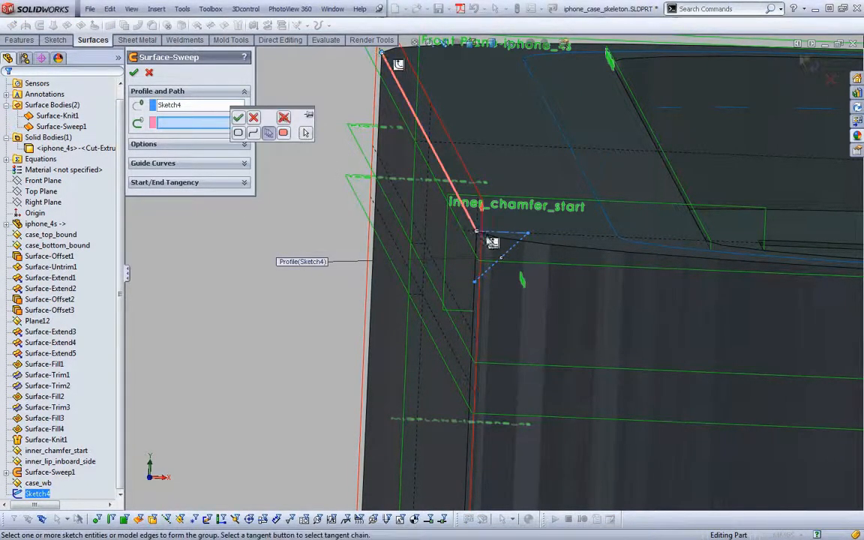
{"action": "left_click", "coordinate": [496, 245]}
{"action": "right_click", "coordinate": [492, 243]}
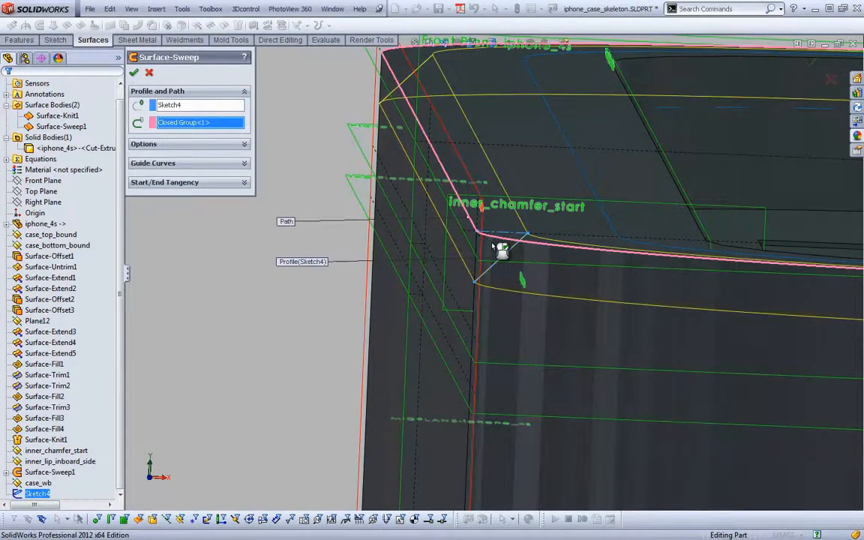
{"action": "left_click", "coordinate": [133, 73]}
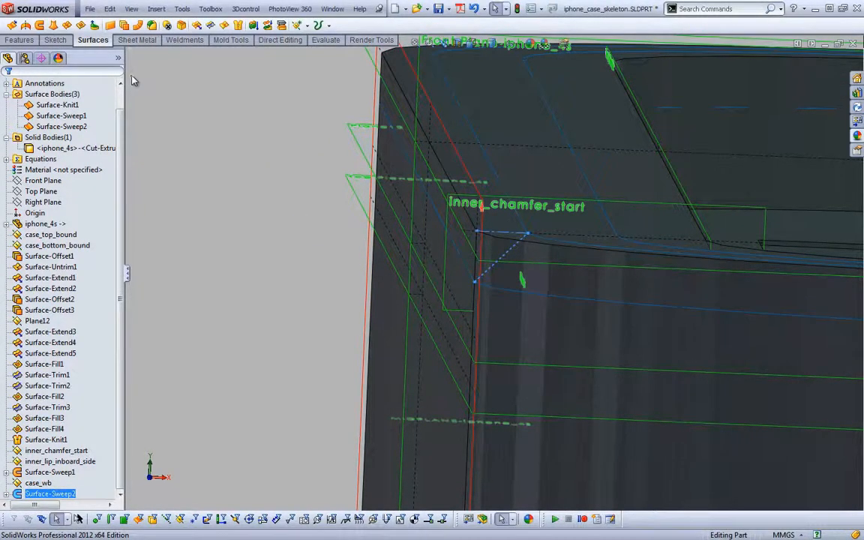
{"action": "left_click", "coordinate": [177, 185]}
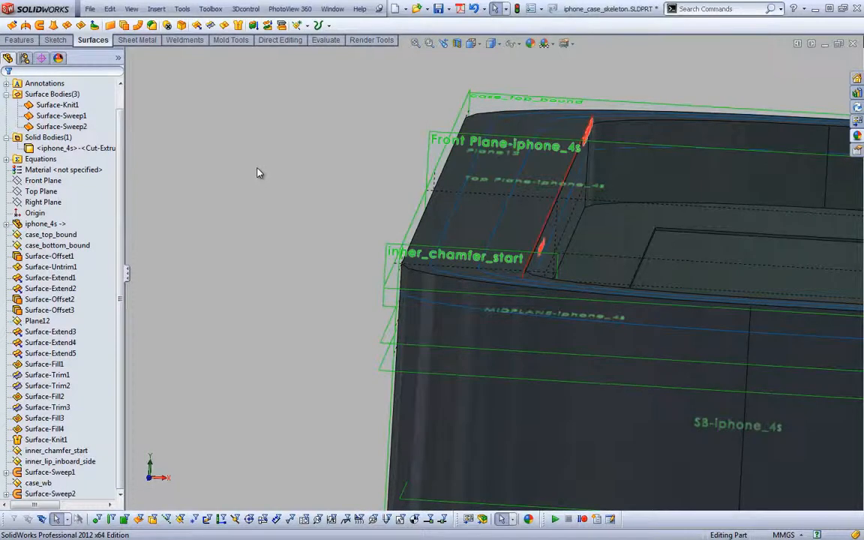
Trim the knitted case surface with the inner chamfer sweep, Surface-Sweep1, removing the sharp inner lip portion
{"action": "key", "text": "s"}
{"action": "left_click", "coordinate": [309, 113]}
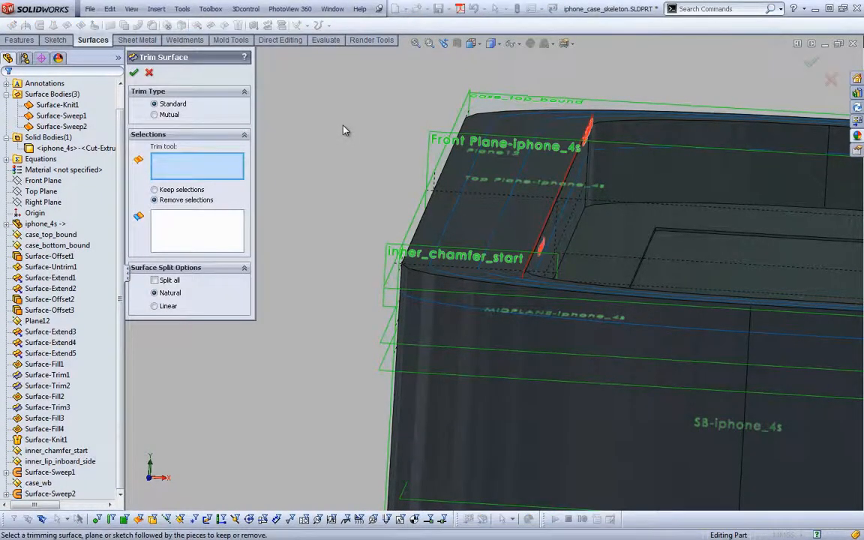
{"action": "right_click", "coordinate": [521, 251]}
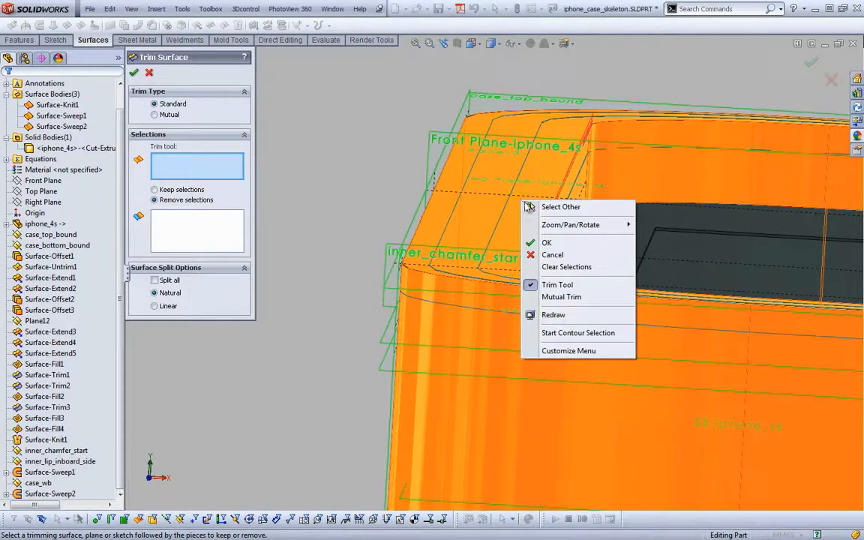
{"action": "left_click", "coordinate": [561, 260]}
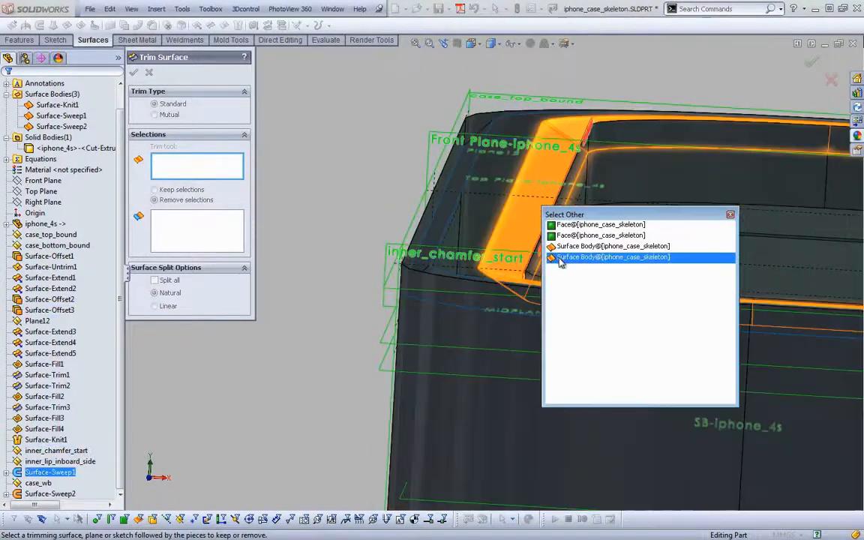
{"action": "left_click", "coordinate": [559, 258]}
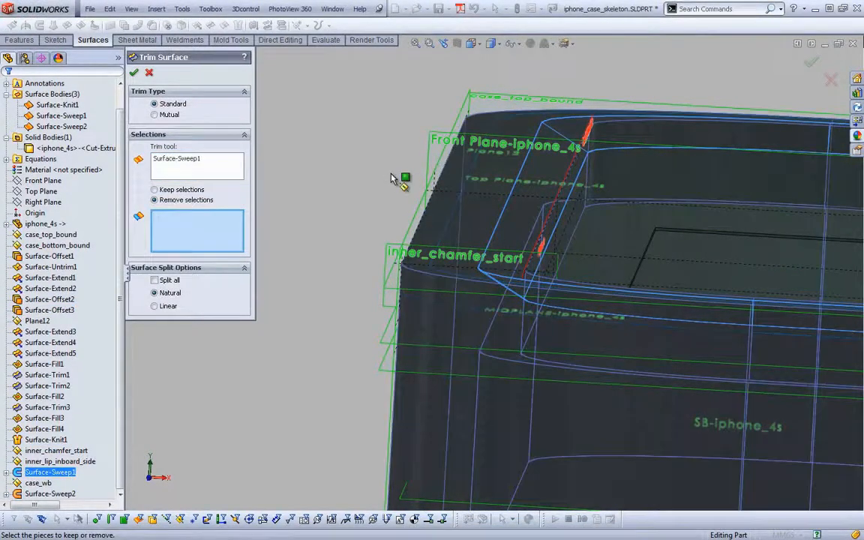
{"action": "left_click", "coordinate": [545, 171]}
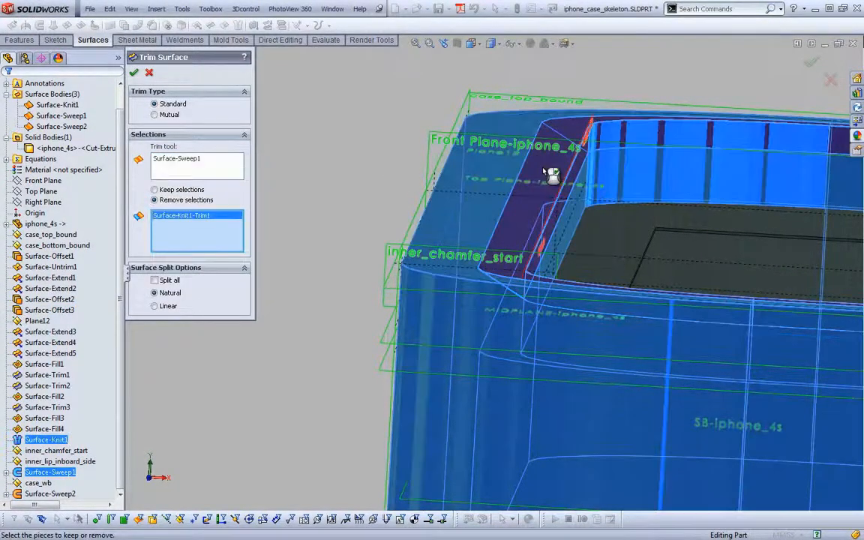
{"action": "key", "text": "Return"}
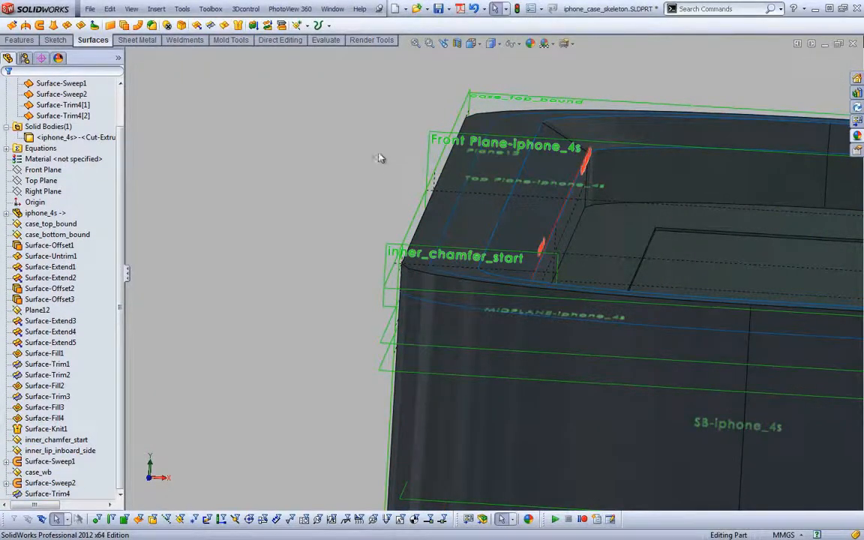
Trim the case surface with the outer chamfer sweep, Surface-Sweep2, removing the sharp outer corner strip around the top edge
{"action": "key", "text": "s"}
{"action": "left_click", "coordinate": [441, 163]}
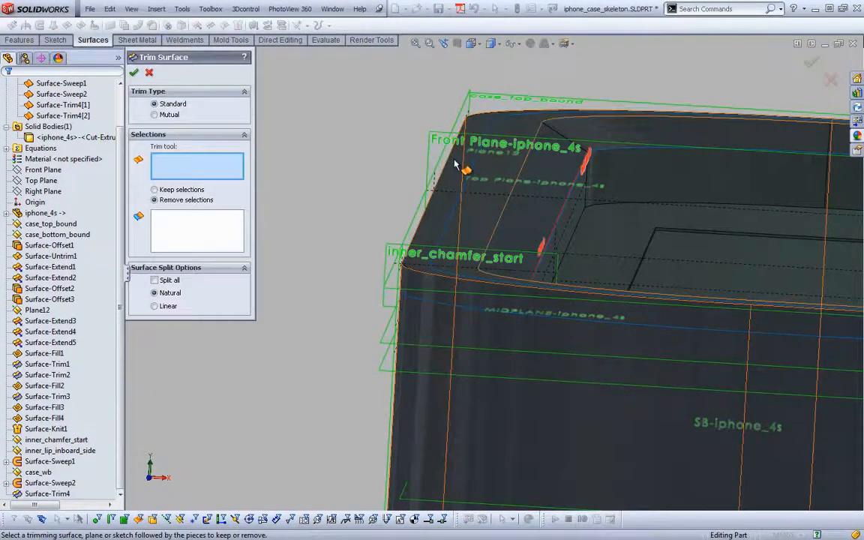
{"action": "right_click", "coordinate": [460, 169]}
{"action": "left_click", "coordinate": [526, 168]}
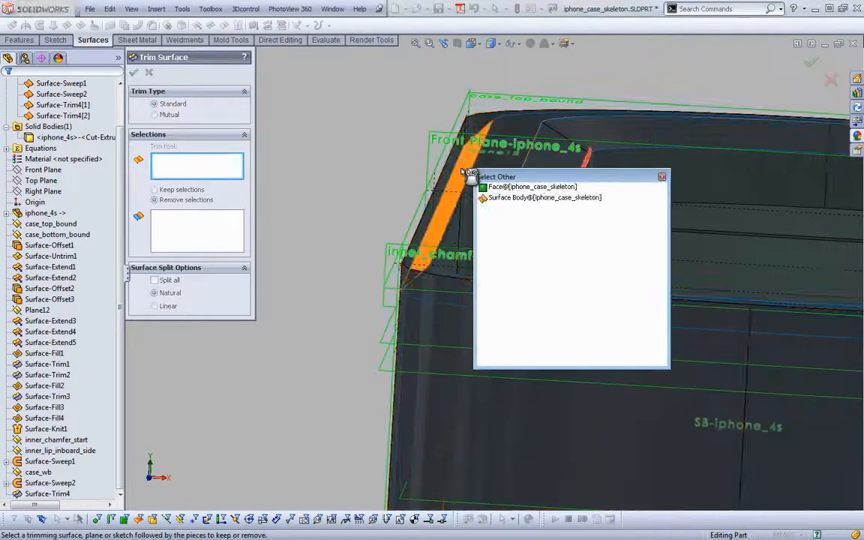
{"action": "left_click", "coordinate": [505, 198]}
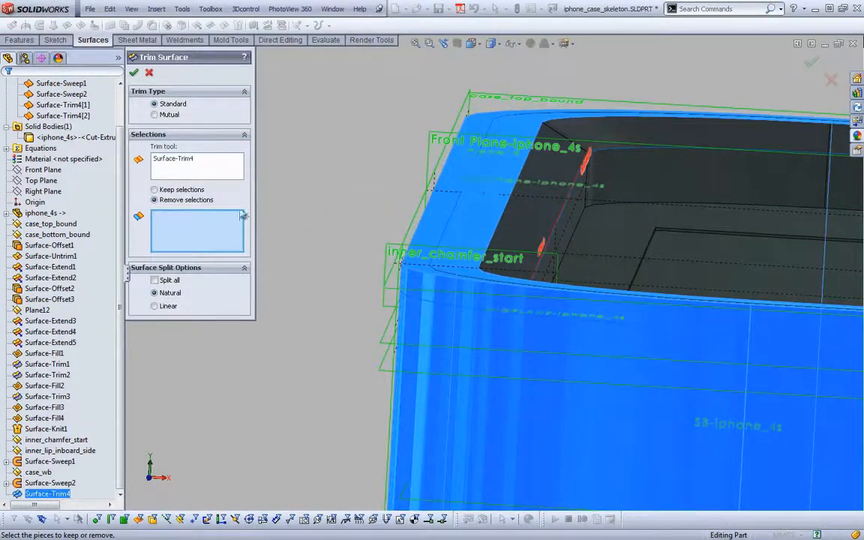
{"action": "right_click", "coordinate": [214, 163]}
{"action": "left_click", "coordinate": [241, 170]}
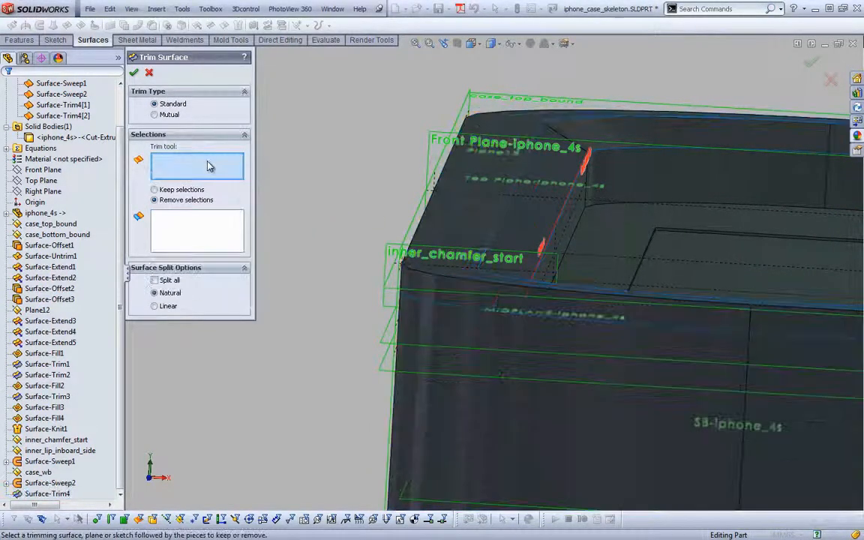
{"action": "right_click", "coordinate": [450, 177]}
{"action": "left_click", "coordinate": [488, 192]}
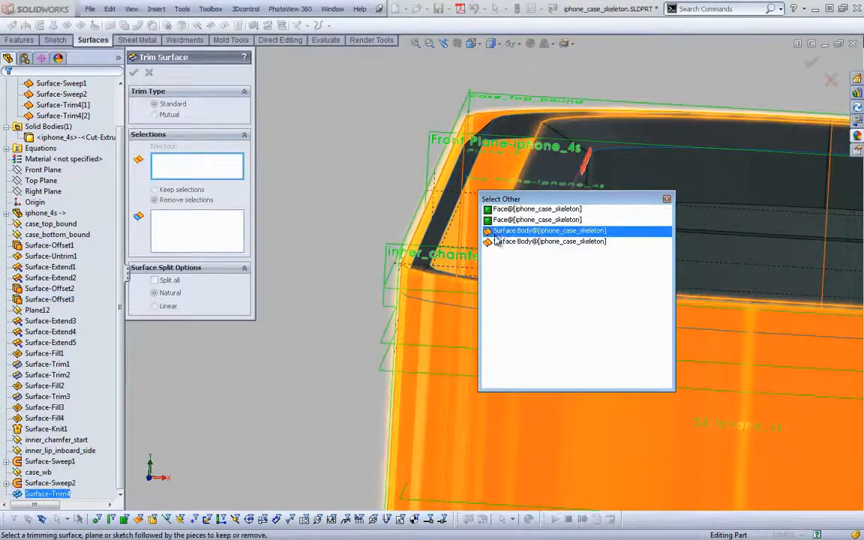
{"action": "left_click", "coordinate": [496, 240]}
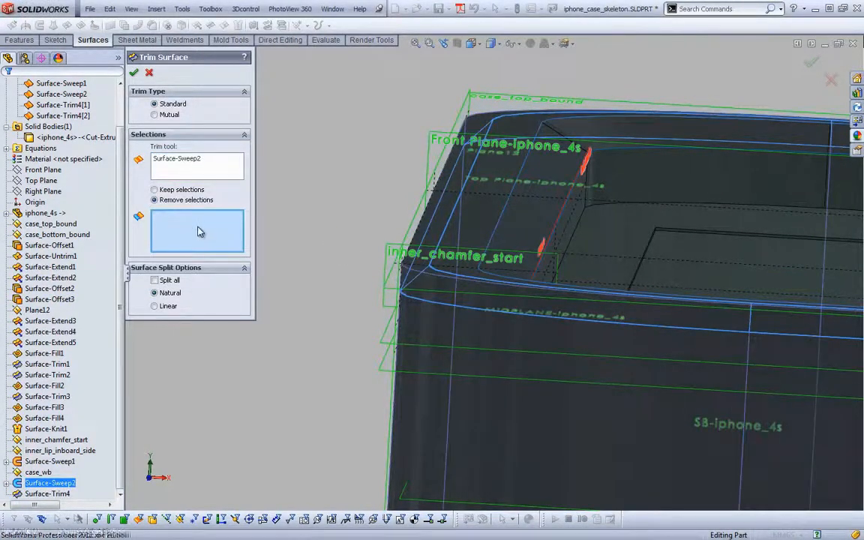
{"action": "left_click", "coordinate": [447, 207]}
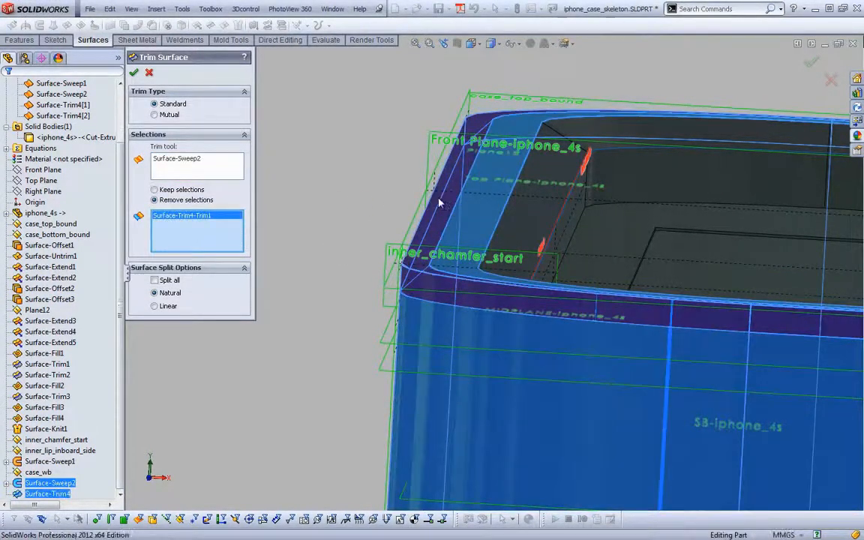
{"action": "key", "text": "Return"}
{"action": "left_click", "coordinate": [347, 130]}
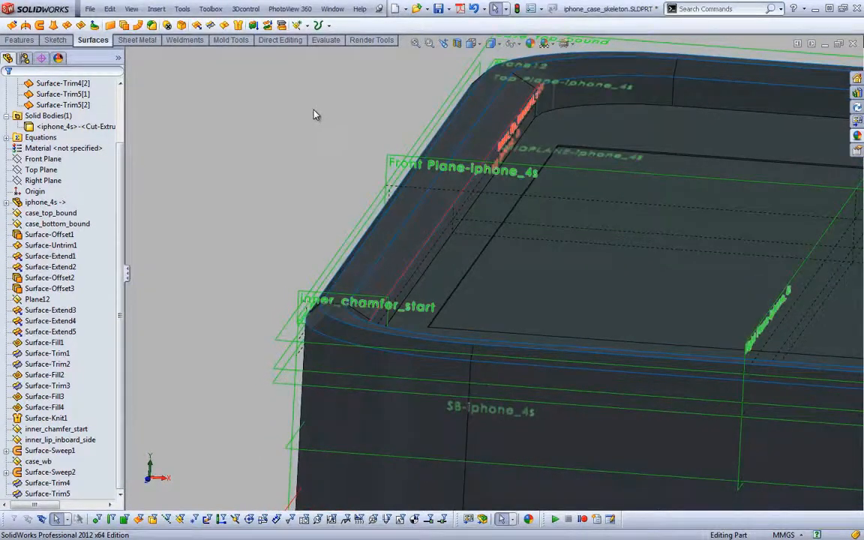
Knit Surface-Sweep1, Surface-Trim5[1], Surface-Sweep2 and Surface-Trim5[2] together into one surface
{"action": "key", "text": "s"}
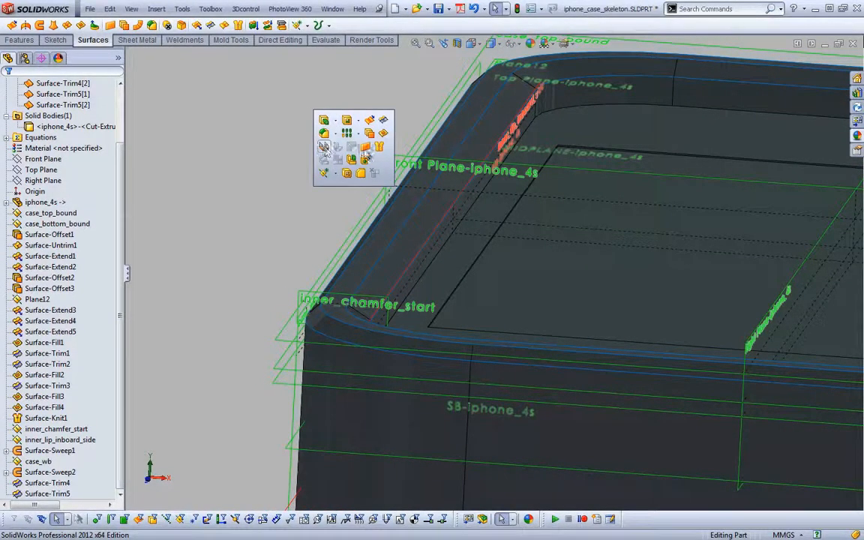
{"action": "left_click", "coordinate": [324, 147]}
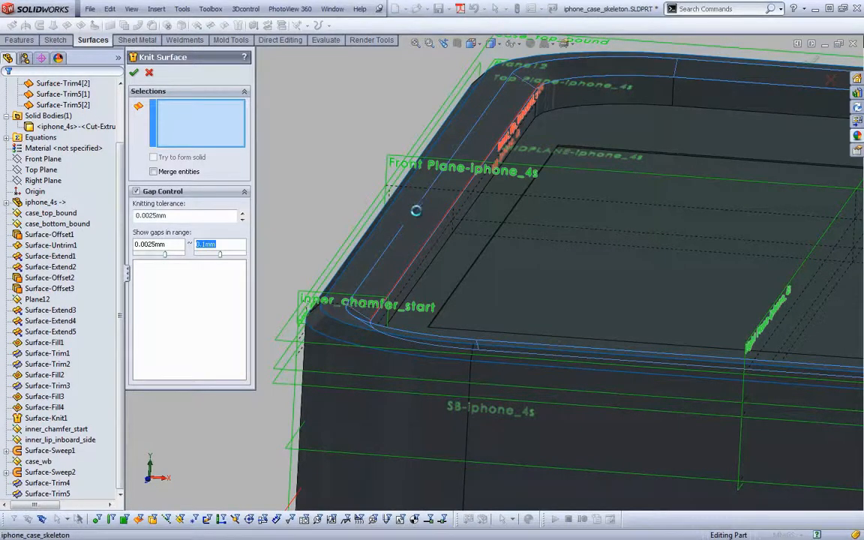
{"action": "left_click", "coordinate": [411, 212]}
{"action": "left_click", "coordinate": [398, 214]}
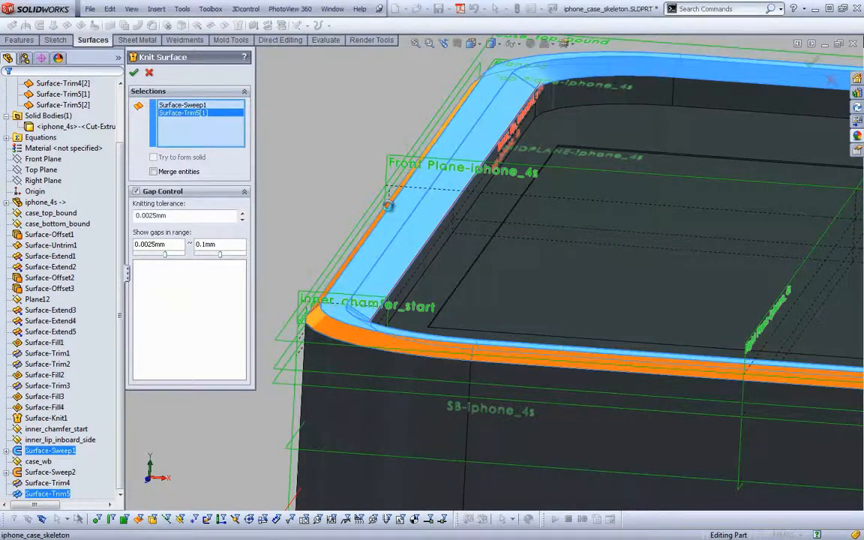
{"action": "left_click", "coordinate": [319, 396]}
{"action": "left_click", "coordinate": [319, 397]}
{"action": "right_click", "coordinate": [319, 397]}
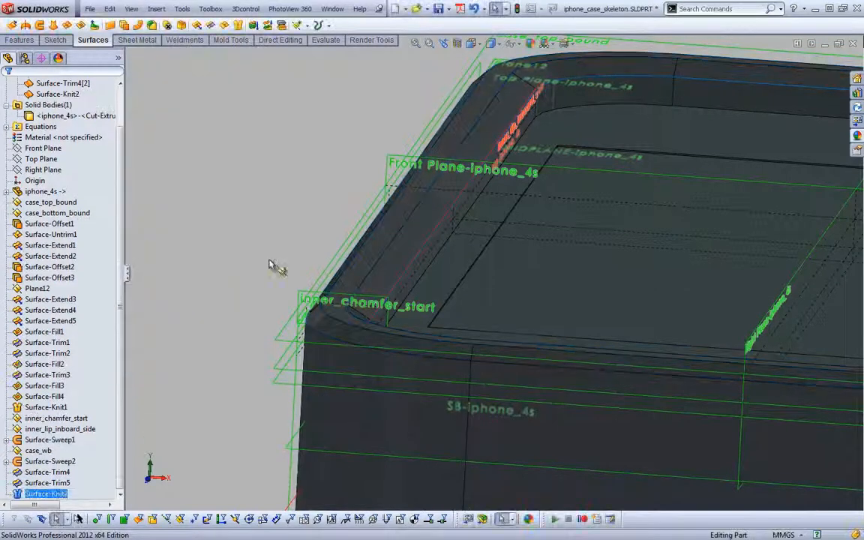
{"action": "left_click", "coordinate": [267, 201]}
Edit the new knit to include the remaining inner surface body, Surface-Trim4[2]
{"action": "scroll", "coordinate": [265, 201], "scroll_direction": "up", "scroll_amount": 1}
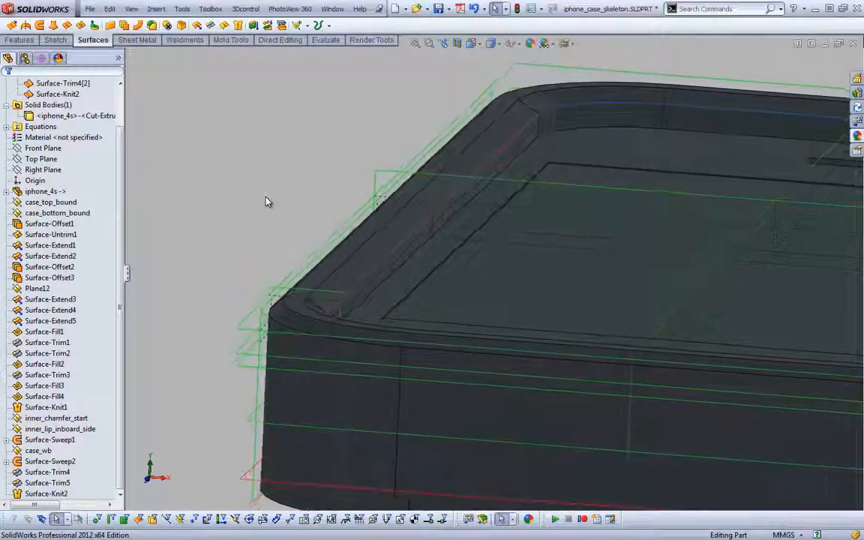
{"action": "left_click", "coordinate": [47, 483]}
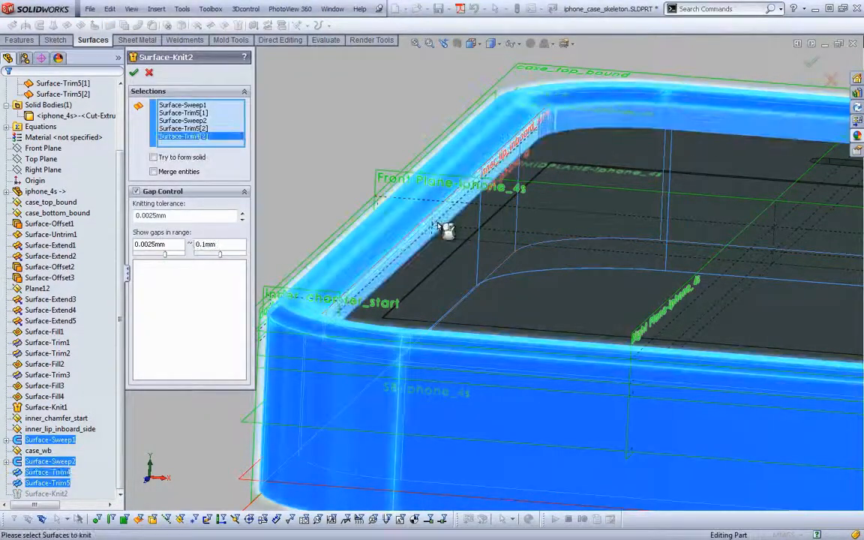
{"action": "right_click", "coordinate": [437, 223]}
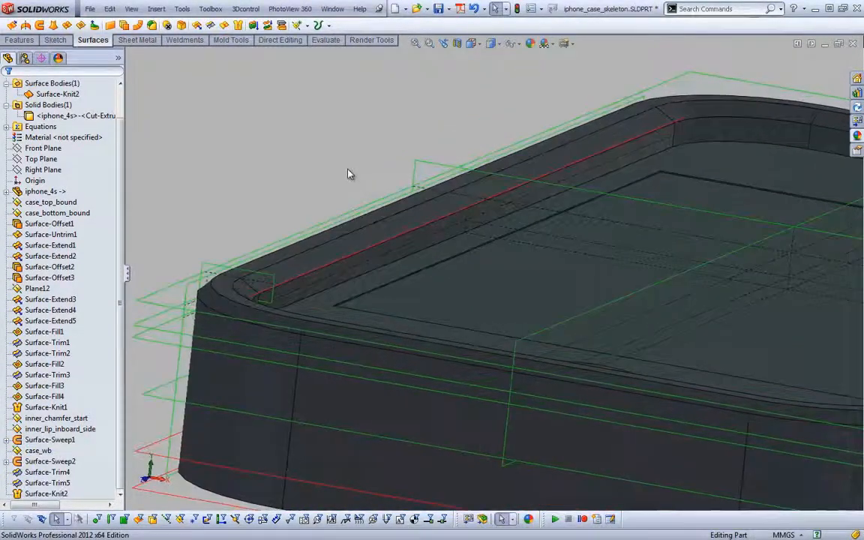
Hide the iphone_4s solid body inside the case
{"action": "right_click", "coordinate": [83, 119]}
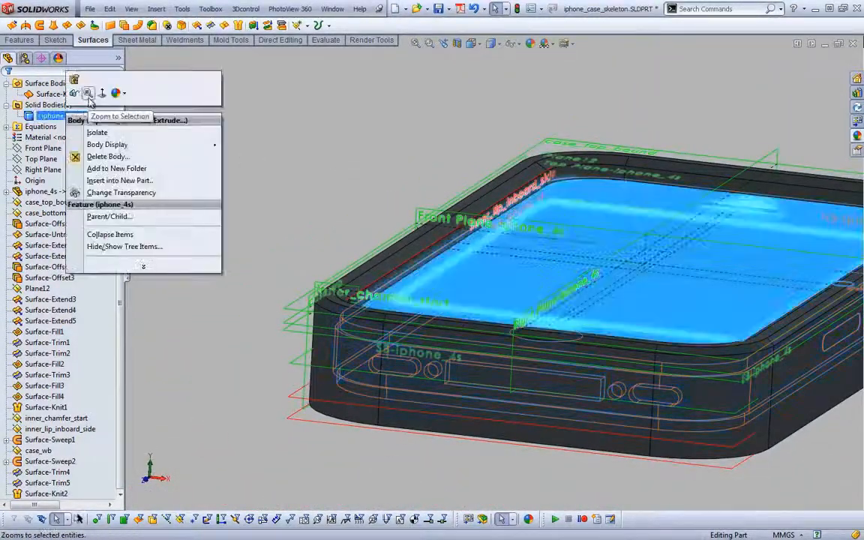
{"action": "left_click", "coordinate": [78, 91]}
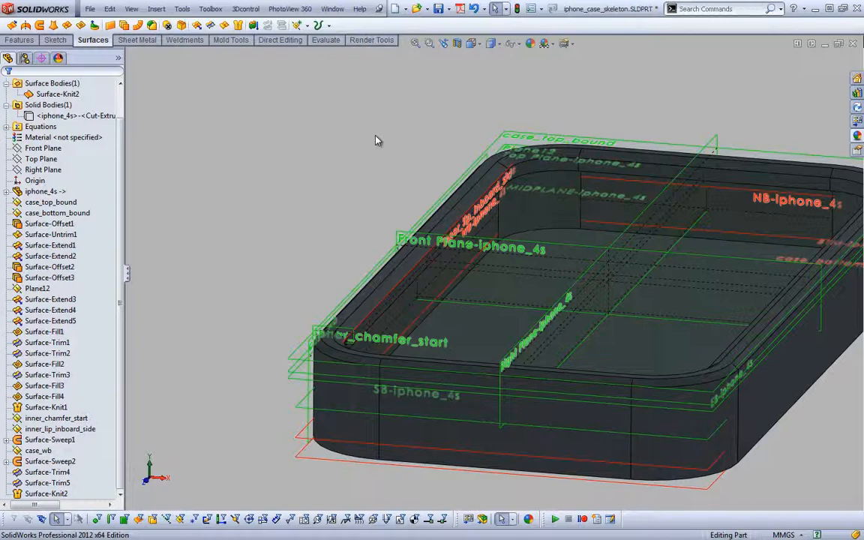
Switch to Adobe Reader and examine the inner and outer case shapes in the Ottercase_1.pdf reference pictures
{"action": "key", "text": "alt+Tab"}
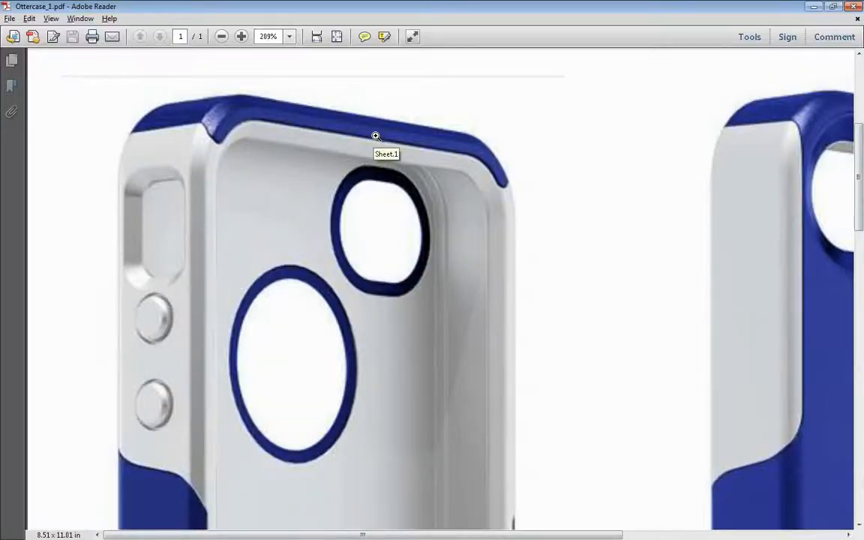
{"action": "scroll", "coordinate": [374, 189], "scroll_direction": "down", "scroll_amount": 3, "text": "ctrl"}
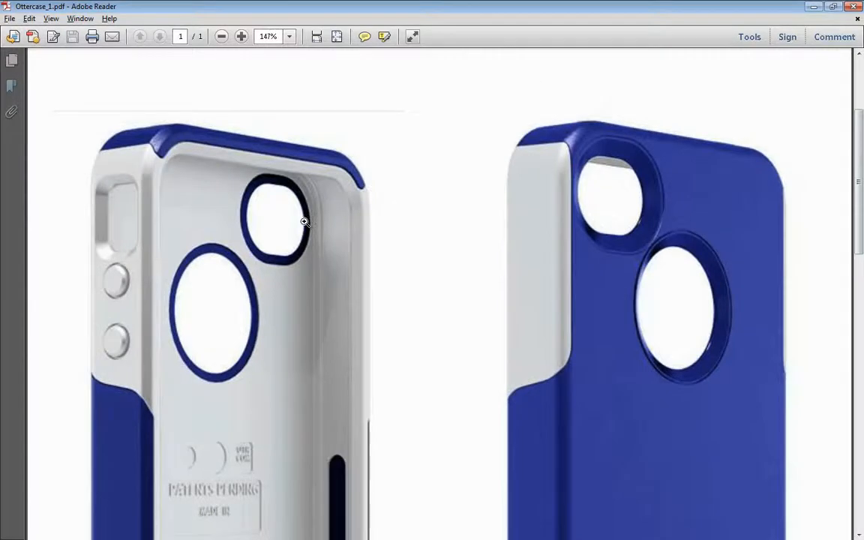
{"action": "scroll", "coordinate": [305, 222], "scroll_direction": "down", "scroll_amount": 1}
{"action": "scroll", "coordinate": [305, 222], "scroll_direction": "down", "scroll_amount": 3}
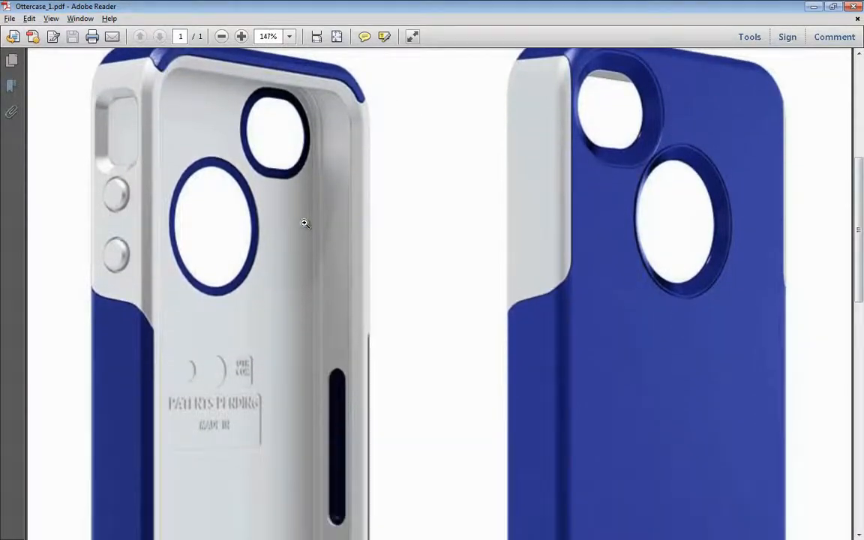
{"action": "scroll", "coordinate": [305, 222], "scroll_direction": "up", "scroll_amount": 2}
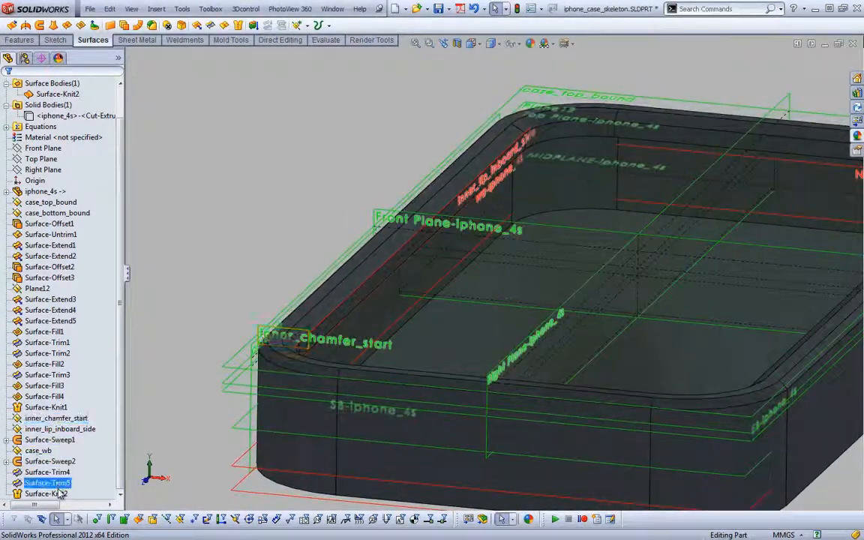
Edit Surface-Knit2 to remove the inner body Surface-Trim4[2] from the surfaces being knitted
{"action": "left_click", "coordinate": [68, 440]}
{"action": "left_click", "coordinate": [66, 458]}
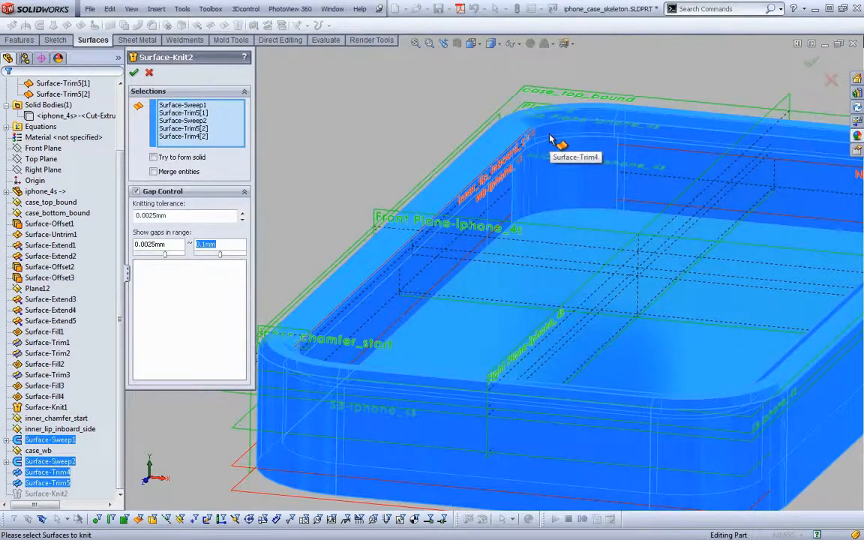
{"action": "left_click", "coordinate": [553, 141]}
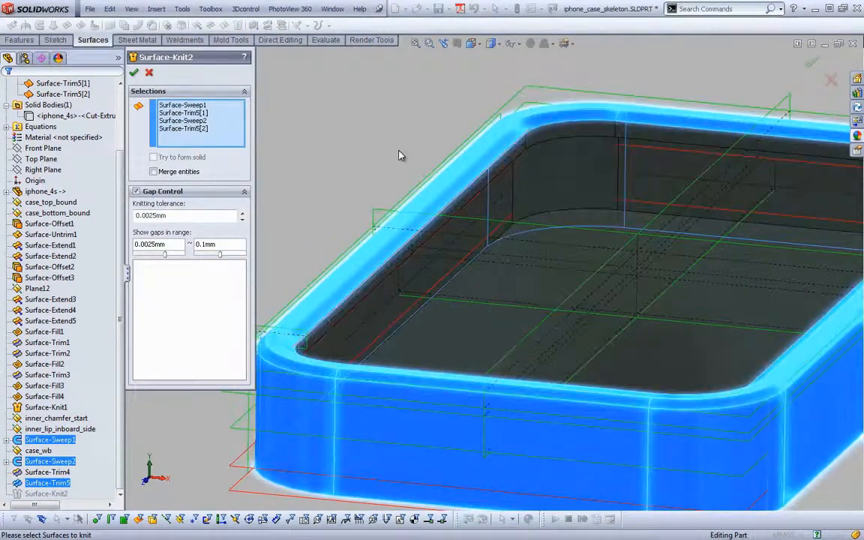
{"action": "middle_click_drag", "start_coordinate": [401, 155], "coordinate": [403, 145]}
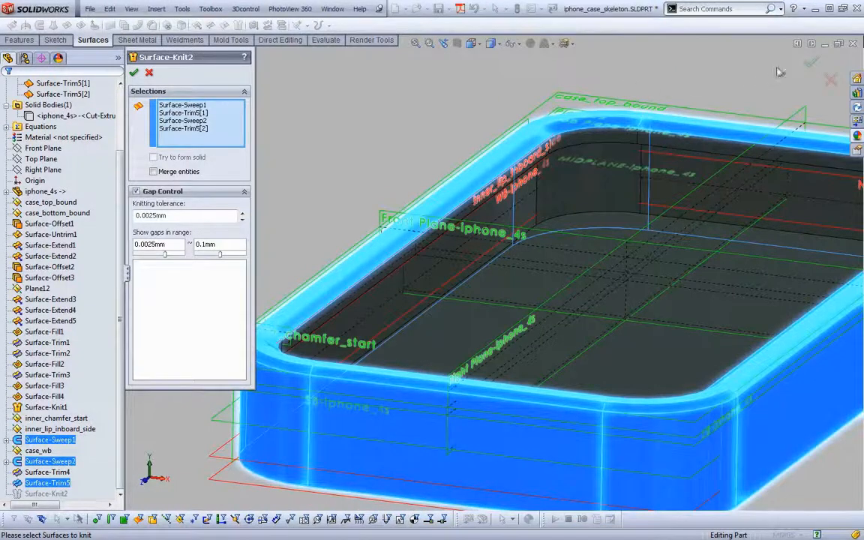
{"action": "left_click", "coordinate": [811, 63]}
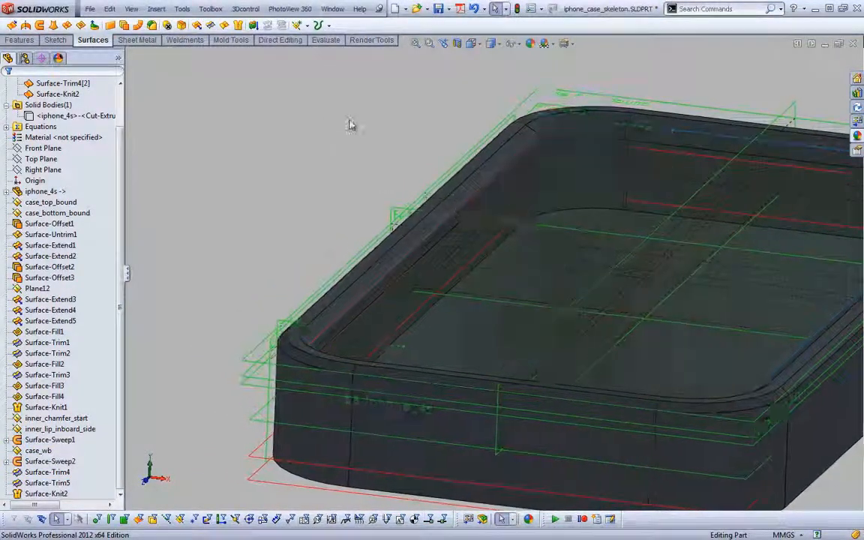
Section the view at the Front Plane and fillet the outer bottom edge of the case with a 2 mm constant radius
{"action": "left_click", "coordinate": [457, 43]}
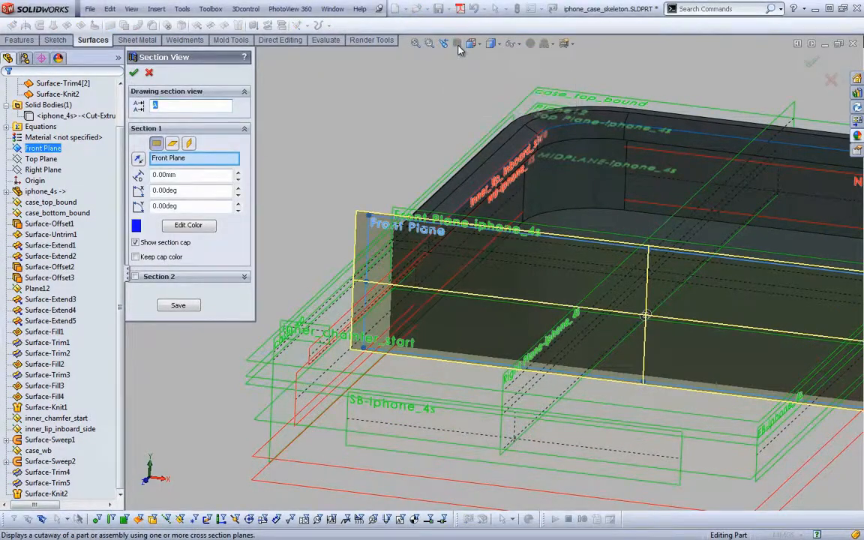
{"action": "key", "text": "Return"}
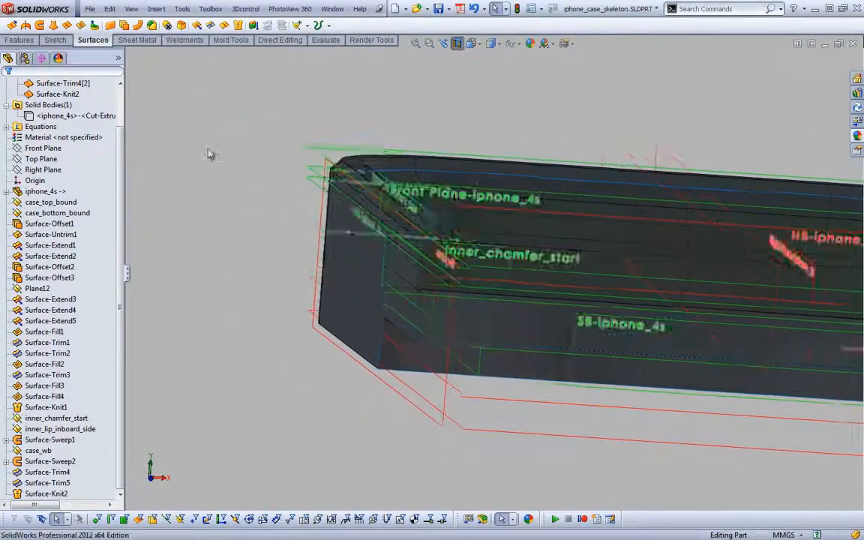
{"action": "key", "text": "s"}
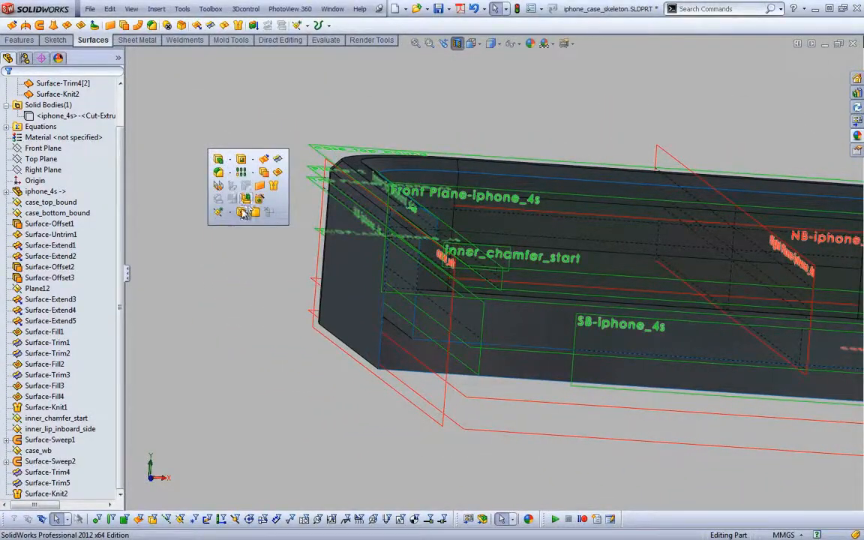
{"action": "left_click", "coordinate": [219, 173]}
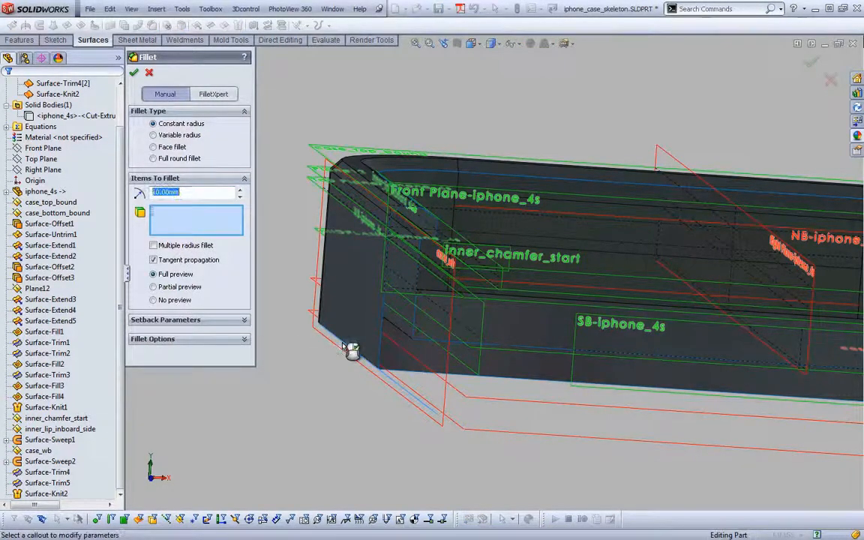
{"action": "left_click", "coordinate": [350, 348]}
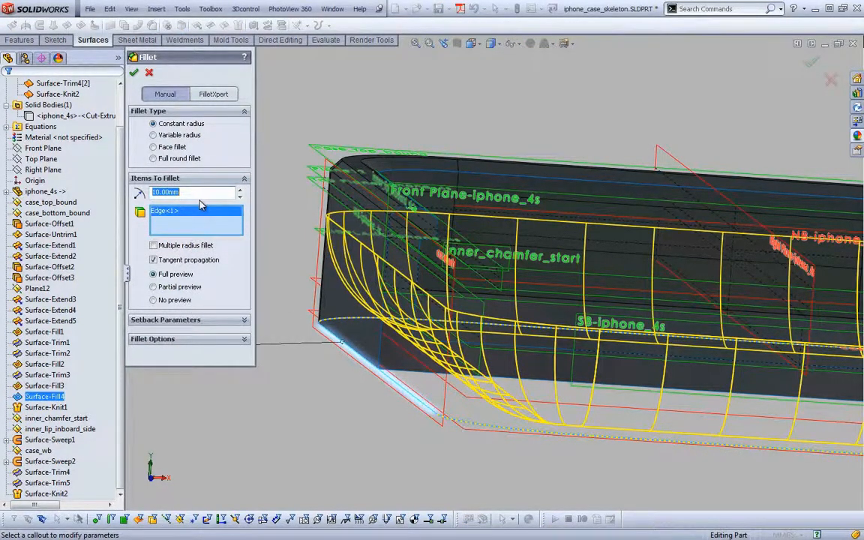
{"action": "key", "text": "Return"}
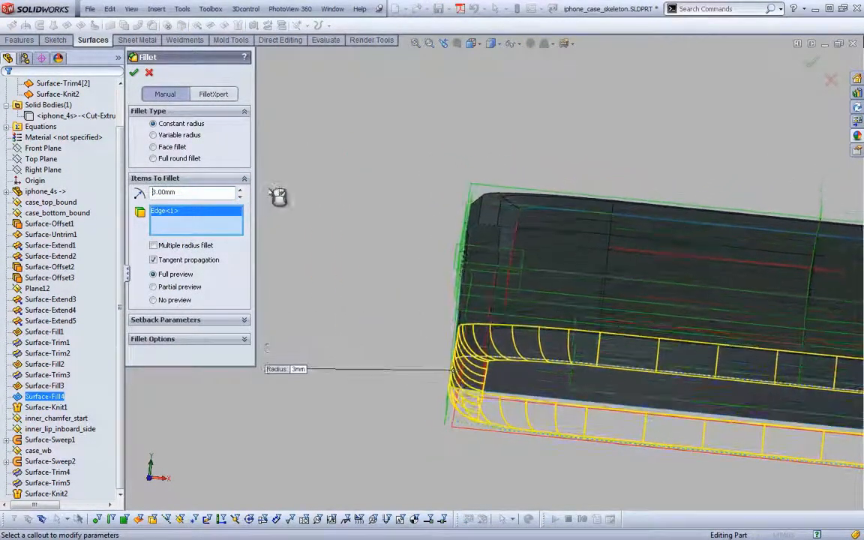
{"action": "double_click", "coordinate": [203, 193]}
{"action": "type", "text": "1"}
{"action": "key", "text": "Return"}
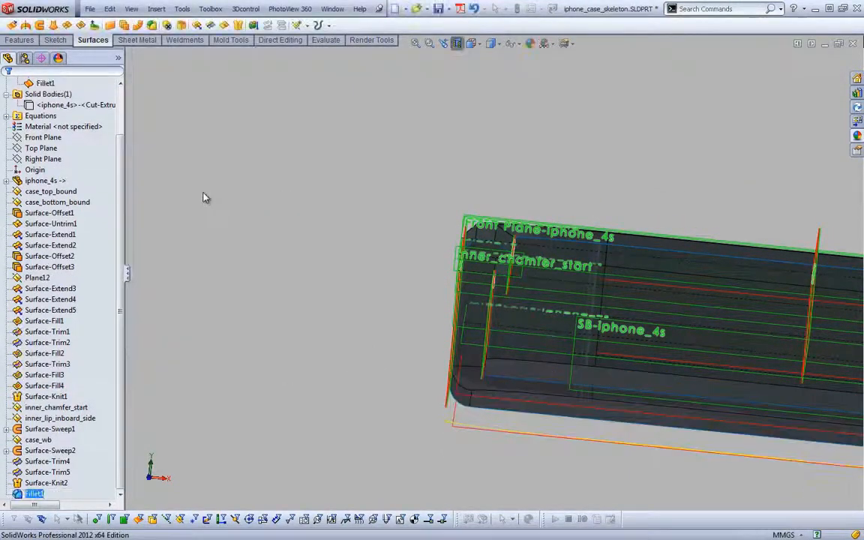
Fillet the inner bottom edge of the case cavity with a 0.5 mm constant radius
{"action": "key", "text": "Return"}
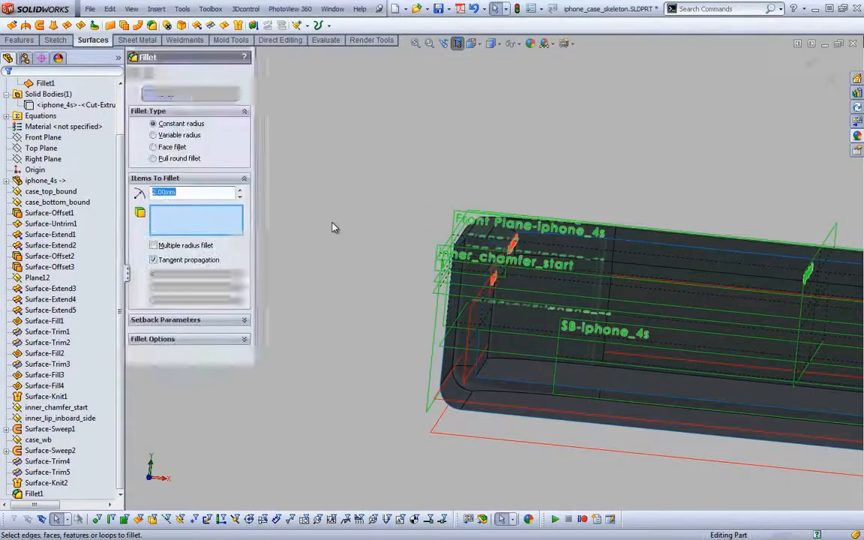
{"action": "left_click", "coordinate": [526, 369]}
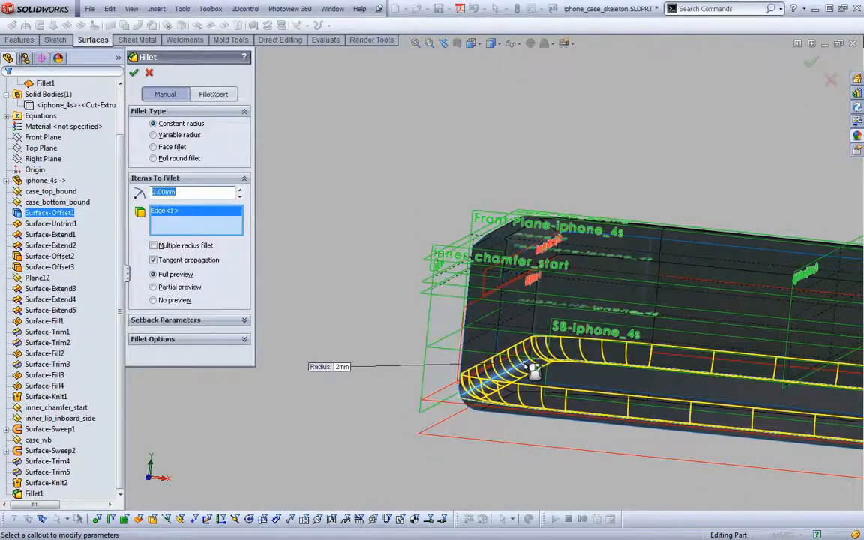
{"action": "type", "text": "1"}
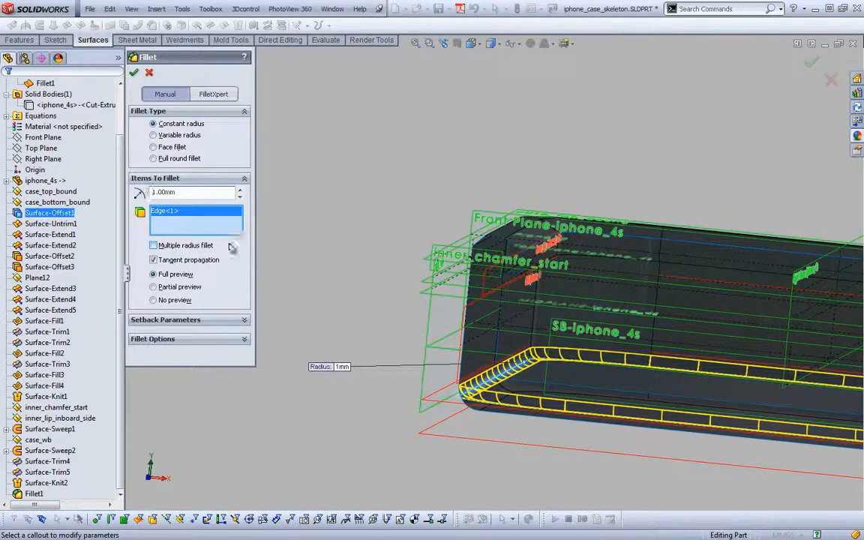
{"action": "type", "text": "0.5"}
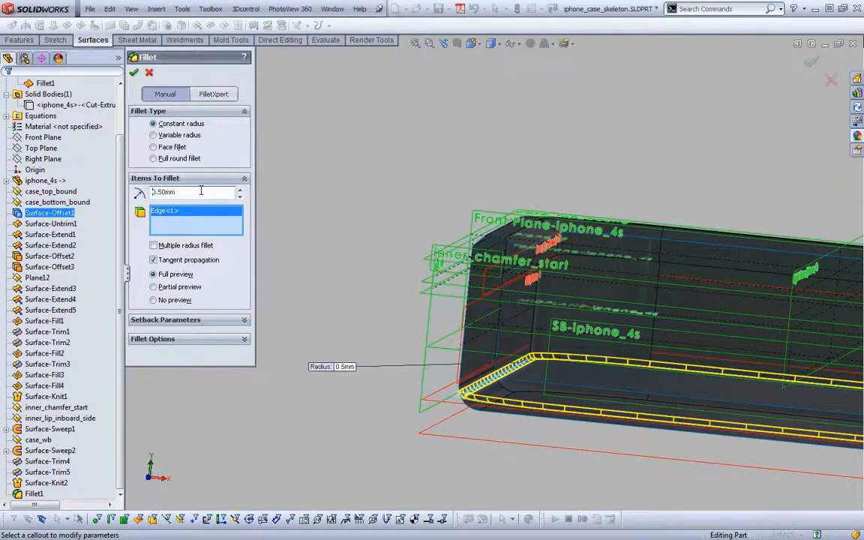
{"action": "key", "text": "Return"}
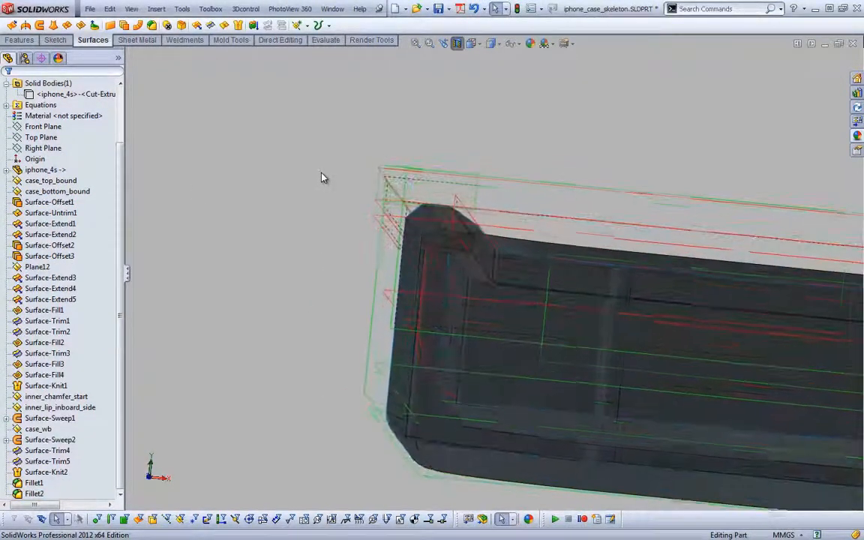
Edit the 0.5 mm fillet to include the upper edge of the inner cavity beneath the lip
{"action": "left_click", "coordinate": [35, 495]}
{"action": "left_click", "coordinate": [44, 464]}
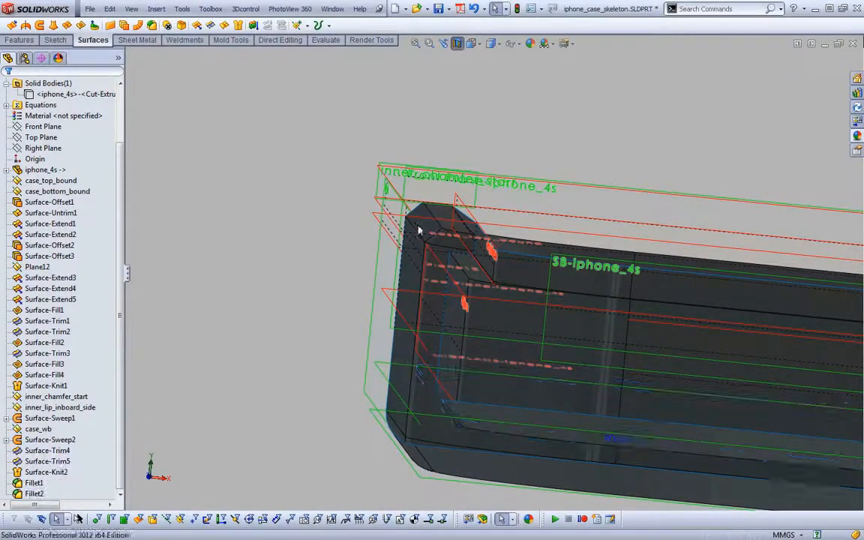
{"action": "left_click", "coordinate": [454, 264]}
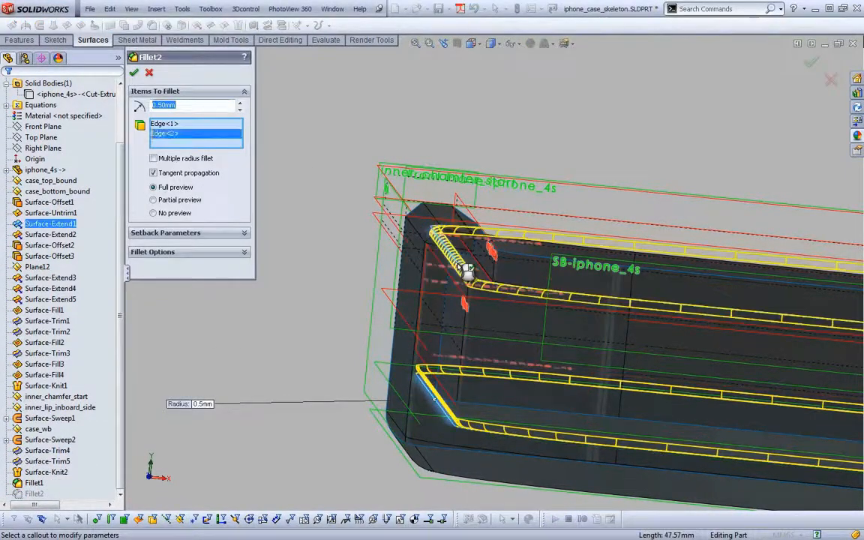
{"action": "key", "text": "Return"}
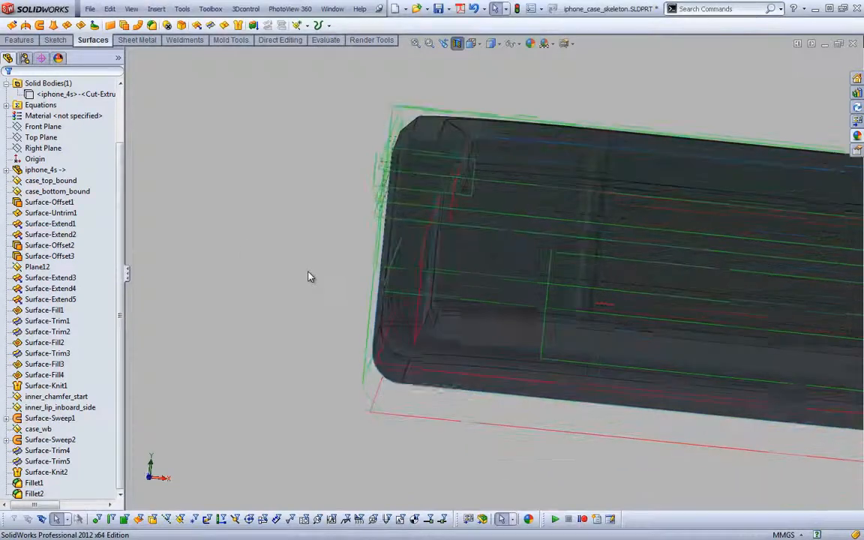
Show the iphone_4s solid body to examine its fit inside the sectioned case, and hide it again
{"action": "right_click", "coordinate": [75, 94]}
{"action": "left_click", "coordinate": [128, 178]}
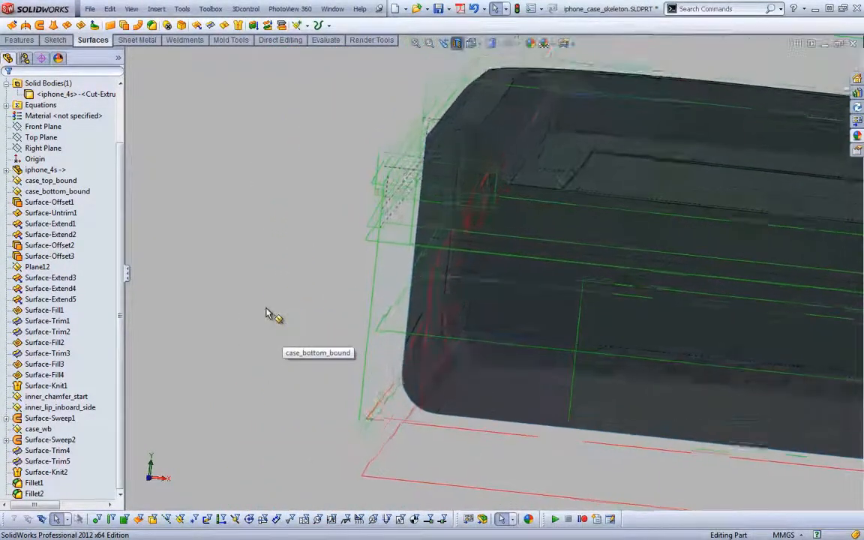
{"action": "right_click", "coordinate": [75, 93]}
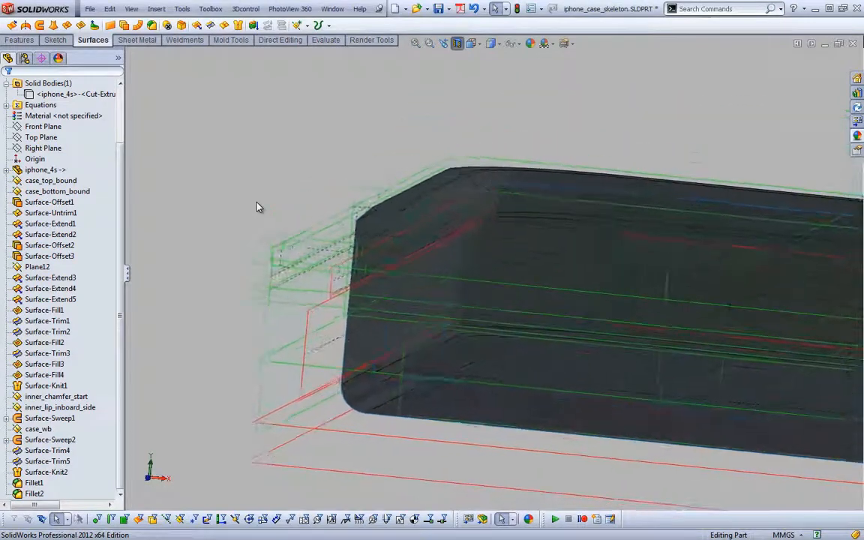
Offset the inner surface body Fillet2 by 1 mm, adjusting the offset direction
{"action": "key", "text": "s"}
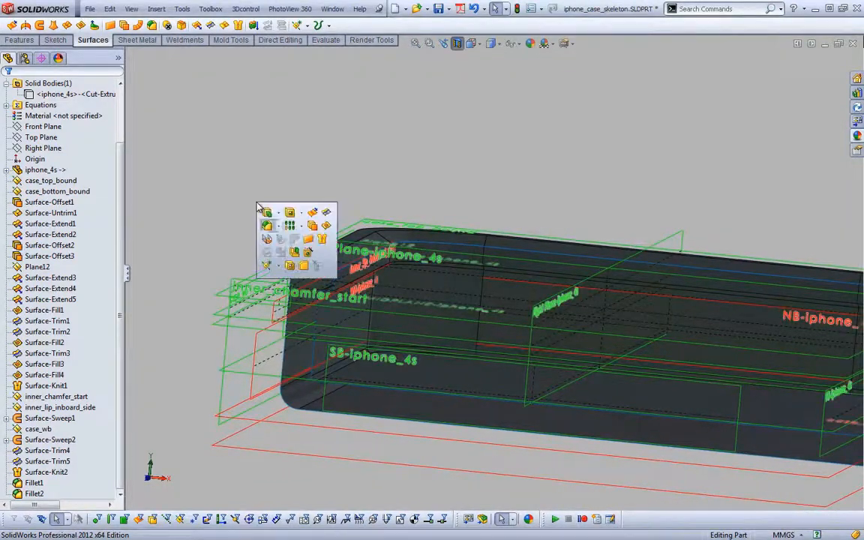
{"action": "left_click", "coordinate": [312, 225]}
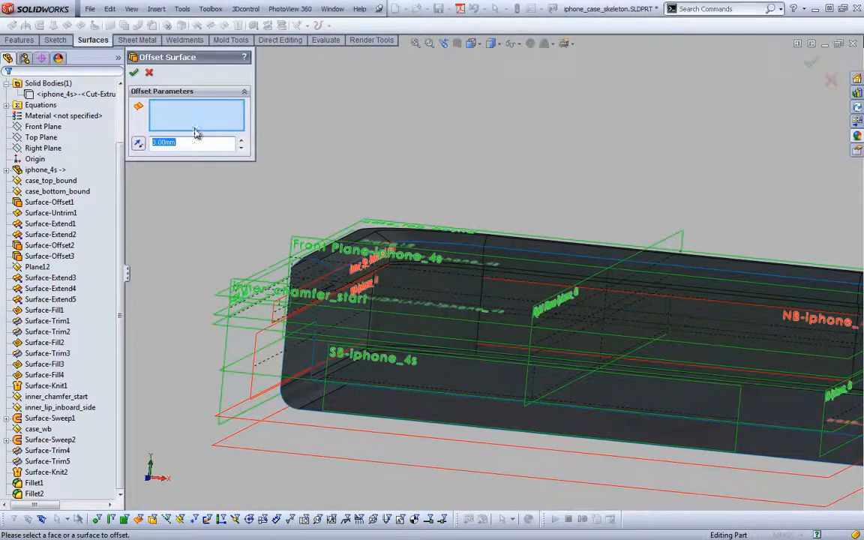
{"action": "left_click", "coordinate": [183, 144]}
{"action": "right_click", "coordinate": [375, 336]}
{"action": "left_click", "coordinate": [398, 337]}
{"action": "left_click", "coordinate": [410, 367]}
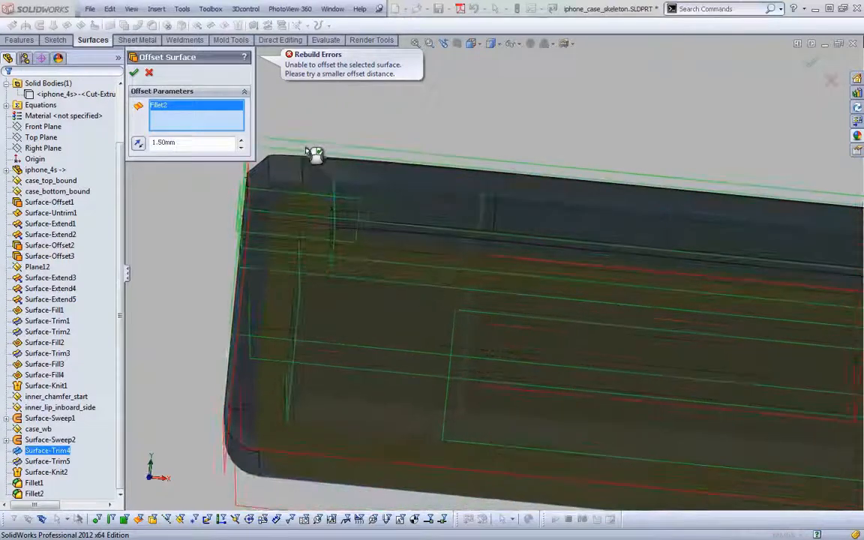
{"action": "double_click", "coordinate": [177, 143]}
{"action": "type", "text": "1"}
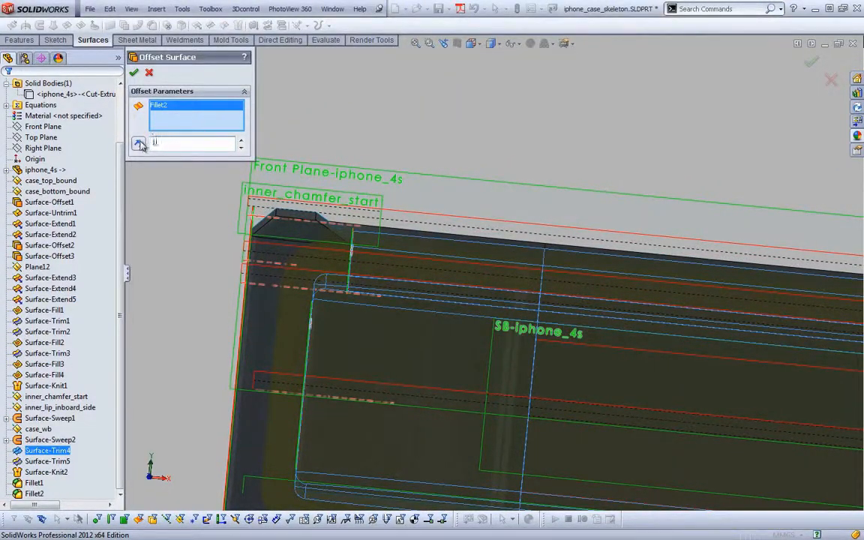
{"action": "left_click", "coordinate": [140, 144]}
{"action": "left_click", "coordinate": [134, 73]}
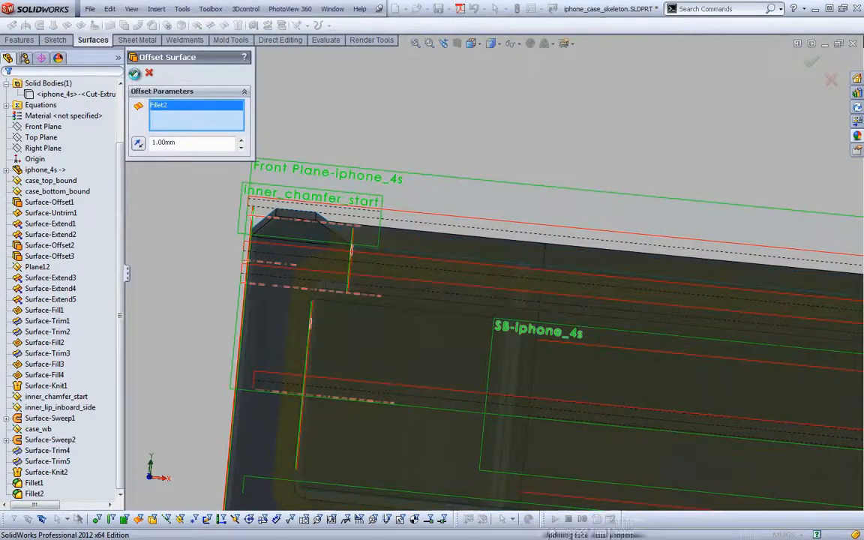
Link the Surface-Offset5 distance to the global variable case_overmold_thk (1.5) and rebuild the part
{"action": "mouse_move", "coordinate": [218, 187]}
{"action": "middle_mouse_down"}
{"action": "mouse_move", "coordinate": [210, 167]}
{"action": "mouse_move", "coordinate": [204, 177]}
{"action": "middle_mouse_up"}
{"action": "left_click", "coordinate": [204, 177]}
{"action": "left_click", "coordinate": [67, 494]}
{"action": "left_click", "coordinate": [90, 455]}
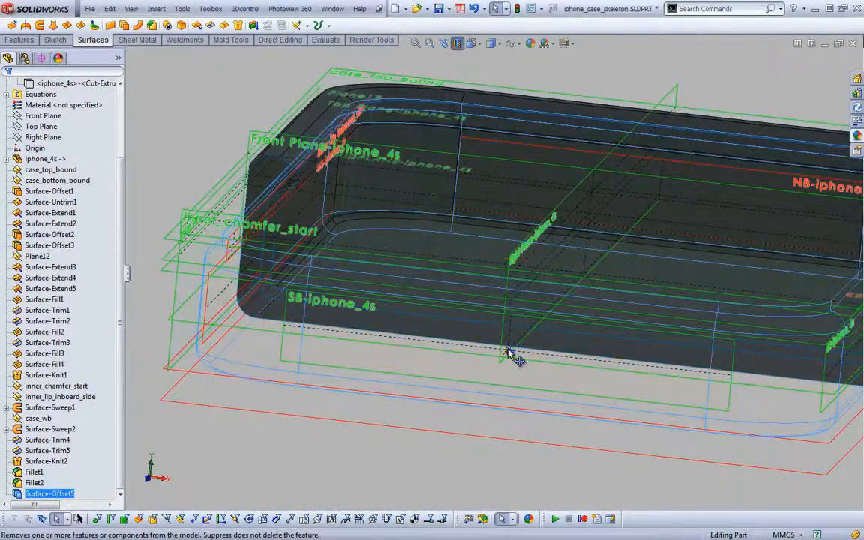
{"action": "double_click", "coordinate": [511, 353]}
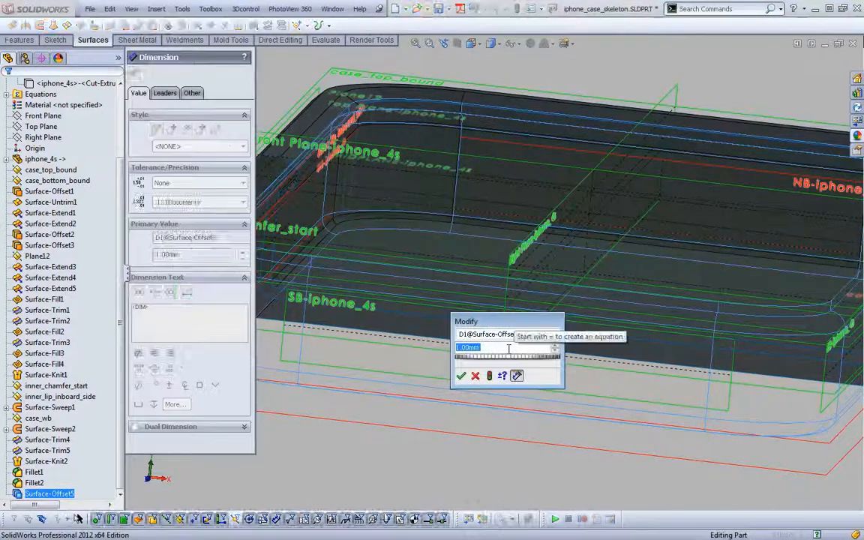
{"action": "type", "text": "=co"}
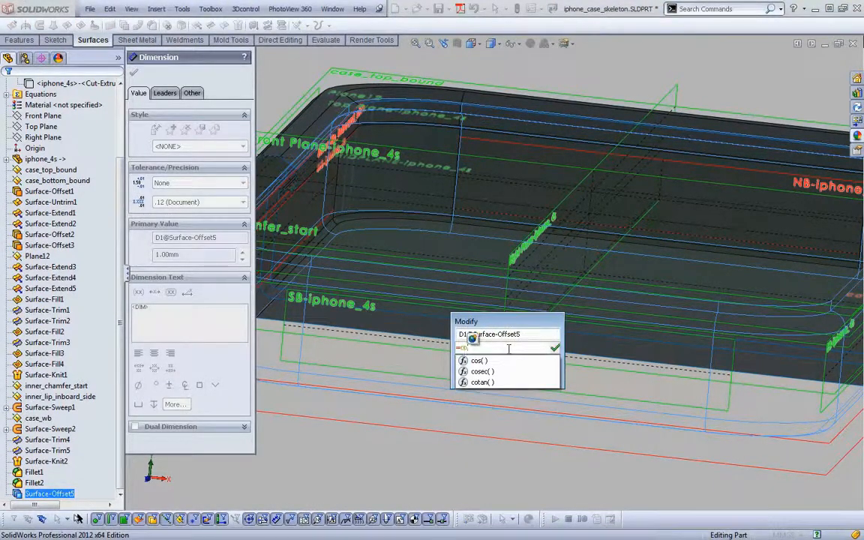
{"action": "key", "text": "BackSpace"}
{"action": "type", "text": "as"}
{"action": "key", "text": "Down"}
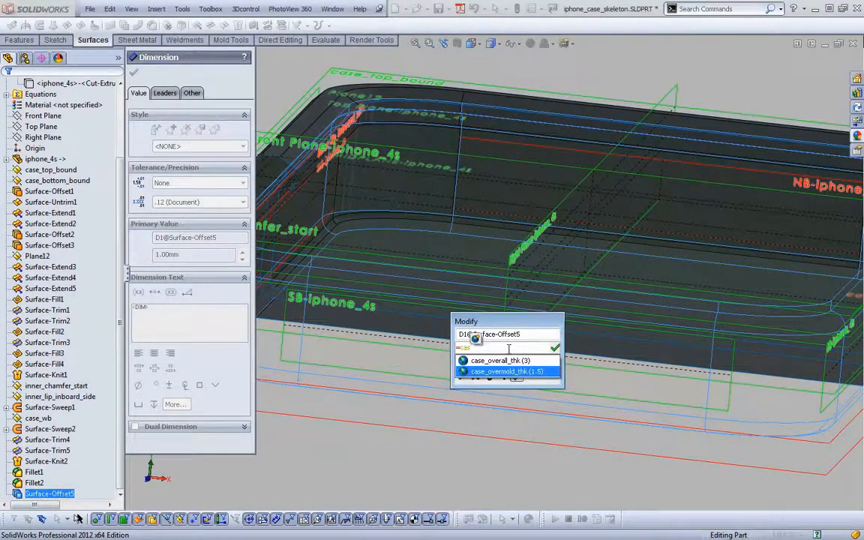
{"action": "key", "text": "Return"}
{"action": "key", "text": "Return"}
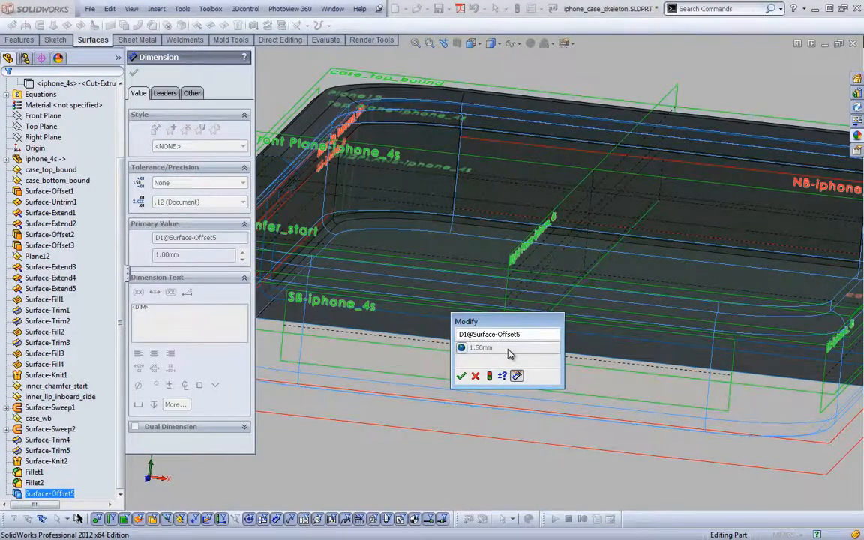
{"action": "left_click", "coordinate": [461, 375]}
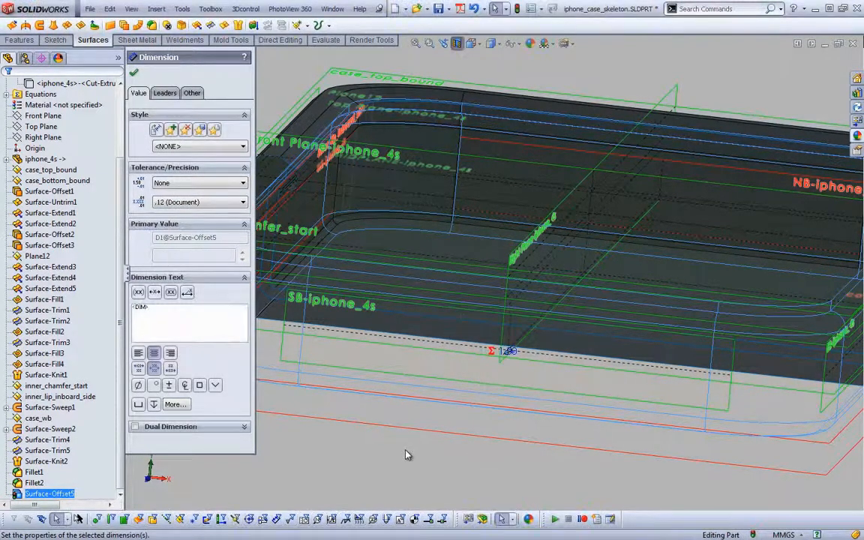
{"action": "left_click", "coordinate": [405, 450]}
{"action": "key", "text": "ctrl+b"}
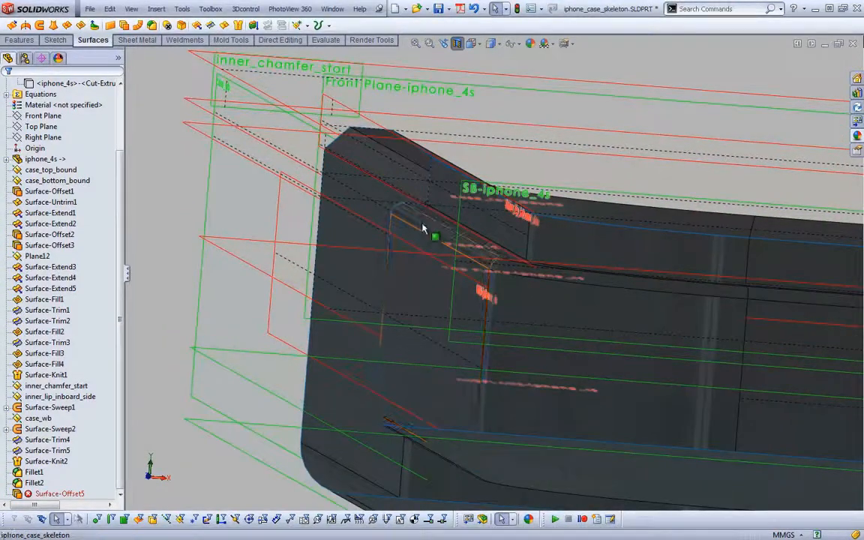
Set the radius of the inner cavity fillet Fillet2 to 0.6 mm
{"action": "left_click", "coordinate": [424, 225]}
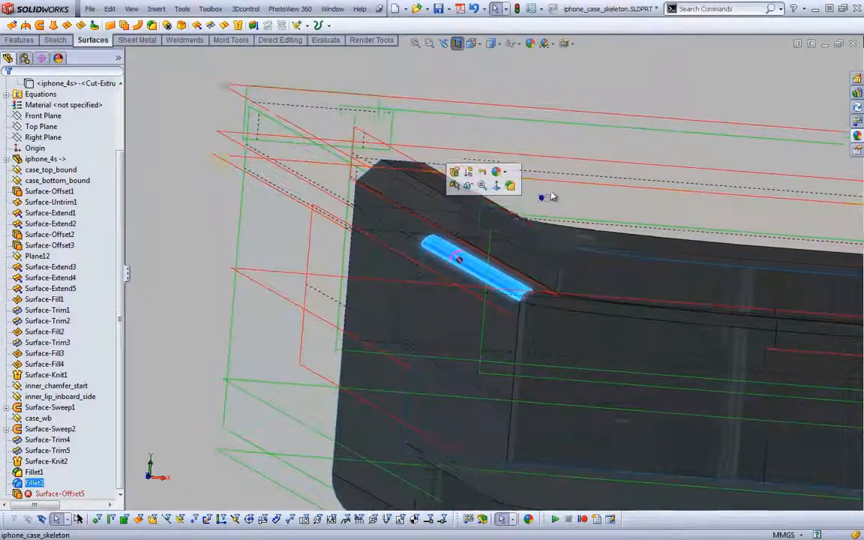
{"action": "left_click", "coordinate": [549, 197]}
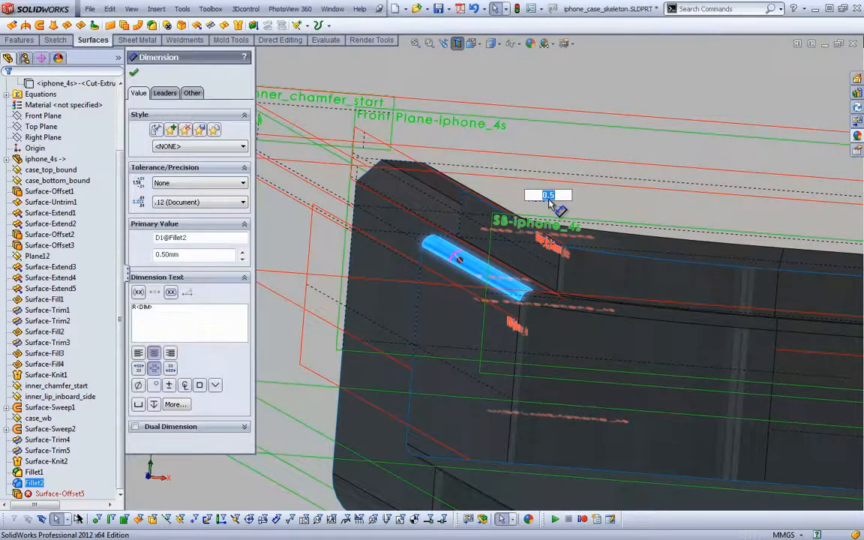
{"action": "type", "text": ".6"}
{"action": "key", "text": "Return"}
{"action": "left_click", "coordinate": [550, 201]}
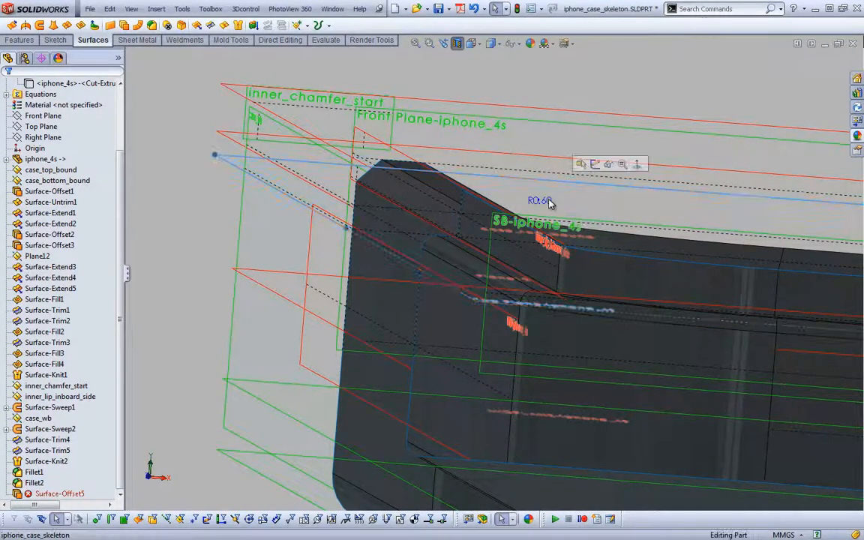
Increase the radius of the inner cavity fillet Fillet2 to 1 mm directly on the model
{"action": "left_click", "coordinate": [446, 255]}
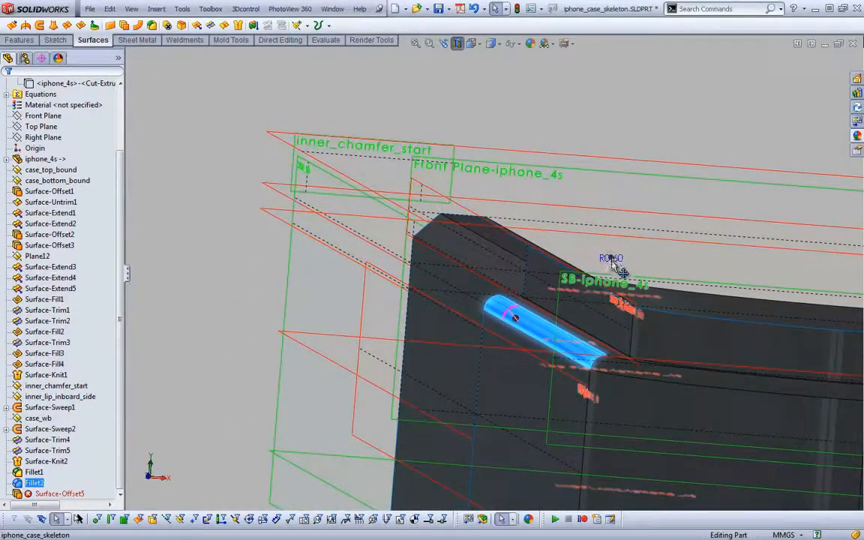
{"action": "left_click_drag", "start_coordinate": [611, 259], "coordinate": [615, 250]}
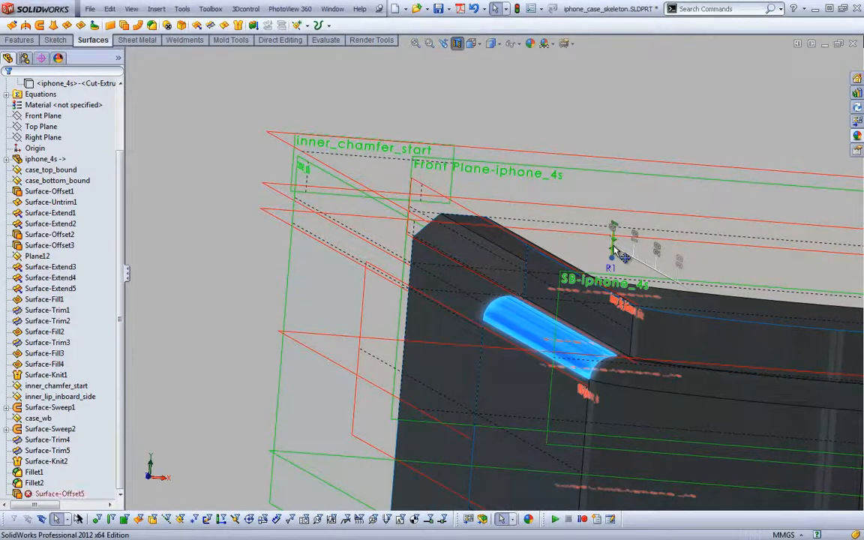
{"action": "middle_click_drag", "start_coordinate": [615, 247], "coordinate": [488, 129]}
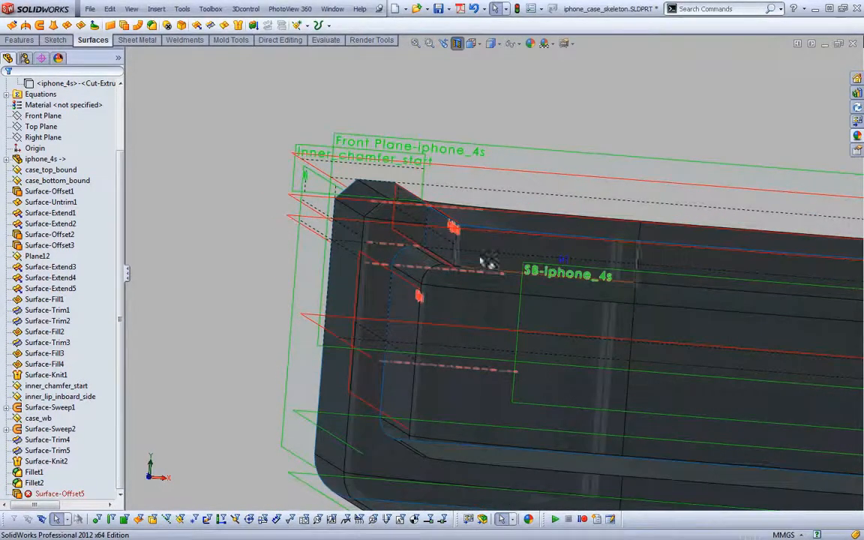
{"action": "left_click", "coordinate": [415, 259]}
{"action": "middle_click_drag", "start_coordinate": [415, 259], "coordinate": [339, 226]}
{"action": "left_click", "coordinate": [296, 219]}
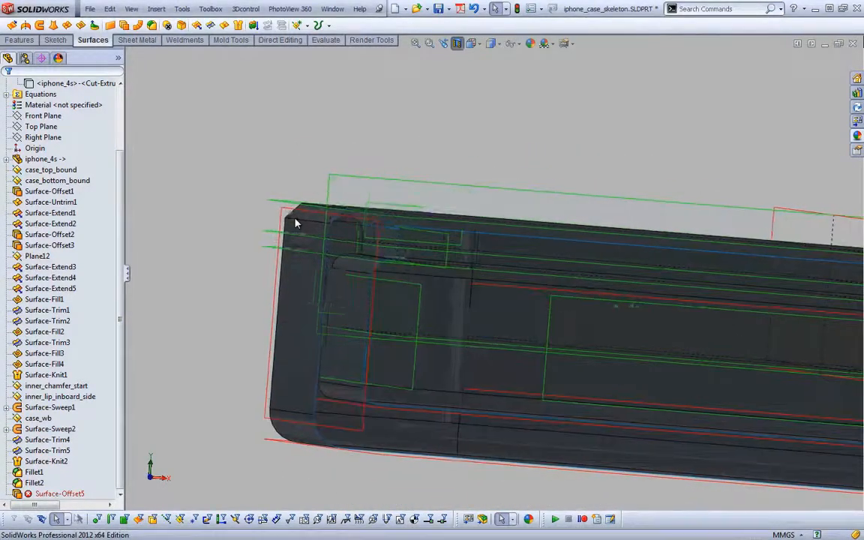
Edit Fillet2 to remove the inner cavity's upper edge beneath the lip, keeping only the lower edge filleted
{"action": "left_click", "coordinate": [34, 483]}
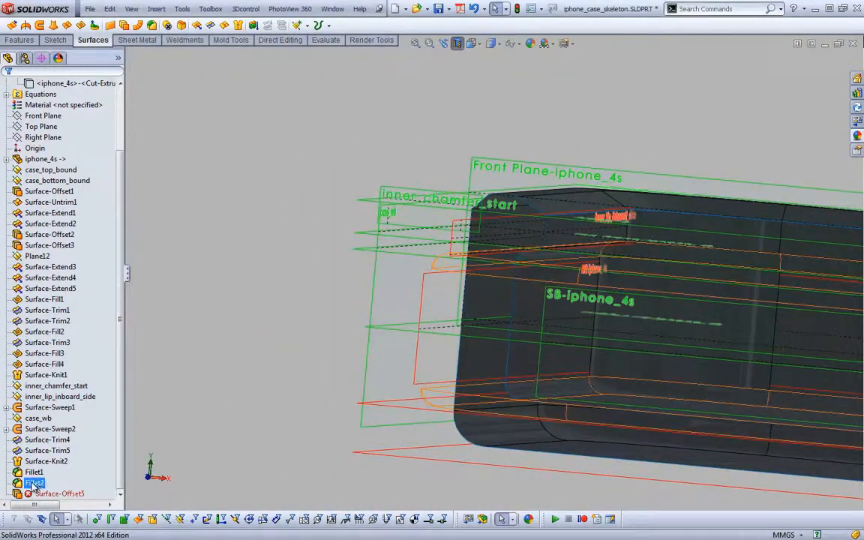
{"action": "left_click", "coordinate": [36, 472]}
{"action": "left_click", "coordinate": [34, 484]}
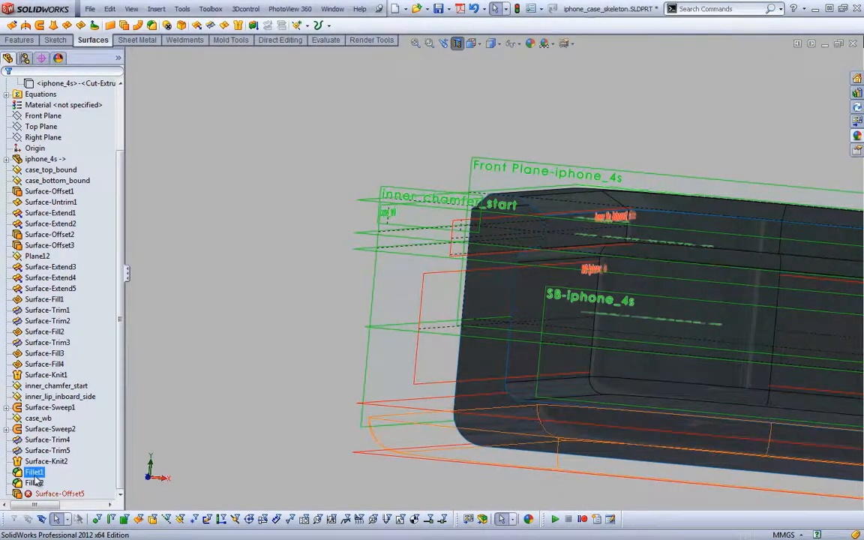
{"action": "left_click", "coordinate": [41, 421]}
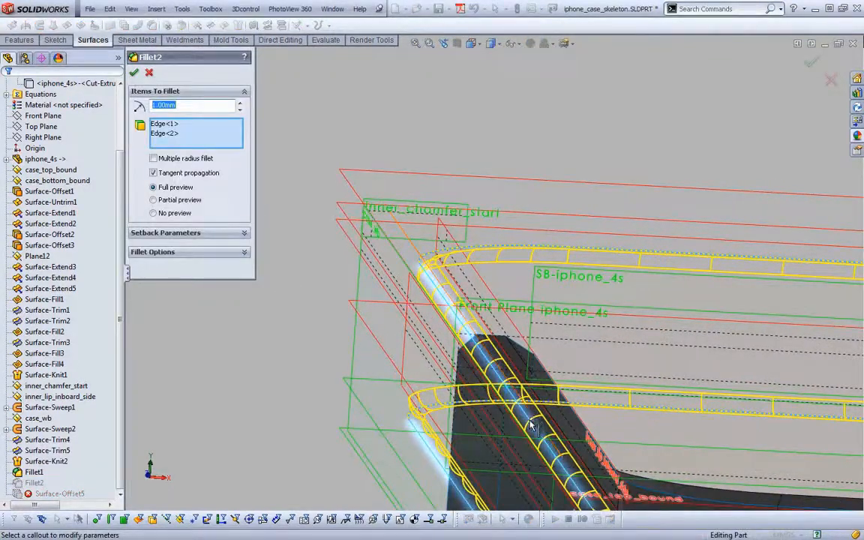
{"action": "left_click", "coordinate": [531, 426]}
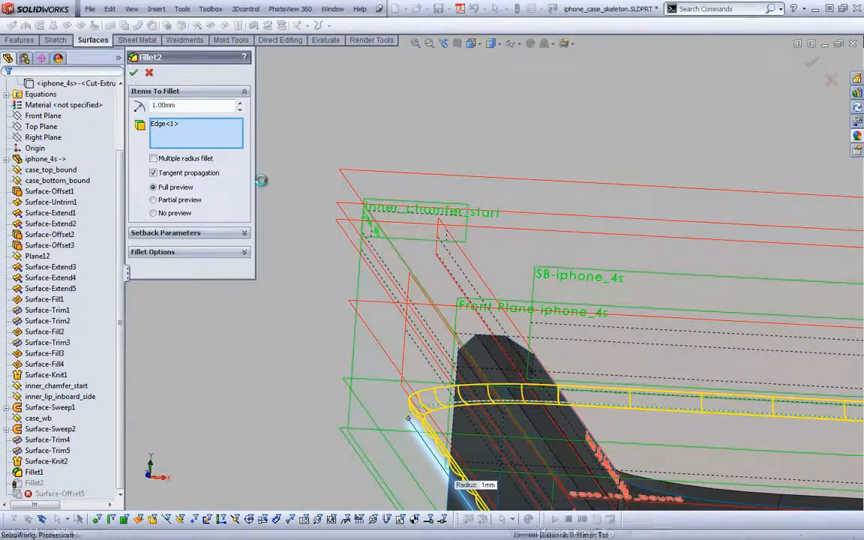
{"action": "left_click", "coordinate": [133, 74]}
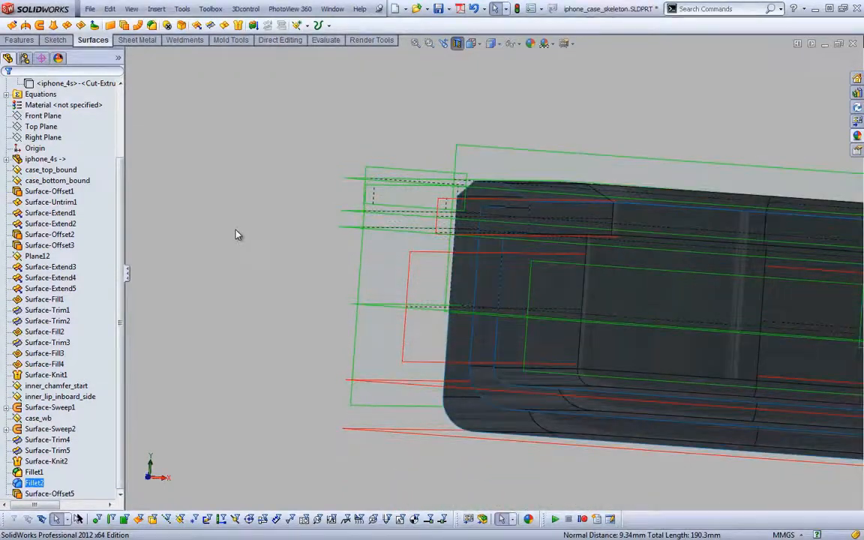
{"action": "left_click", "coordinate": [236, 230]}
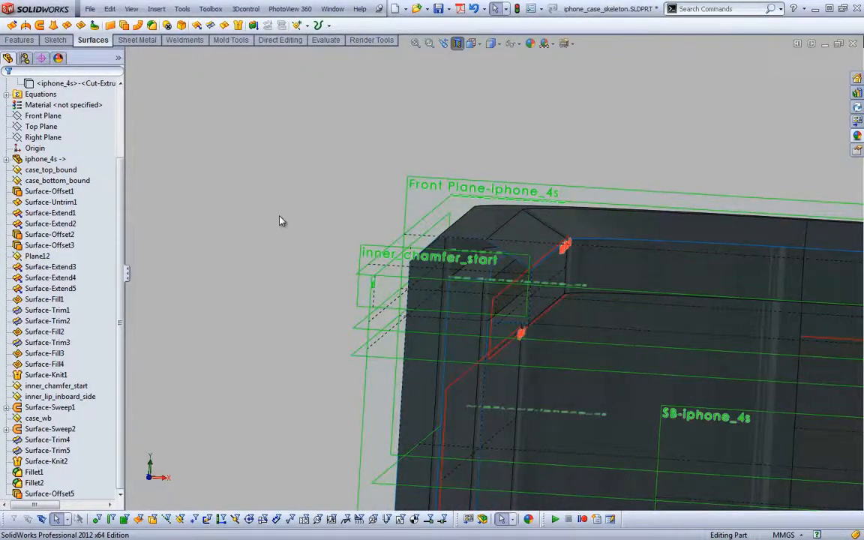
Knit the Fillet1 and Fillet2 surface bodies together with a knitting tolerance of 0.0025 mm
{"action": "key", "text": "s"}
{"action": "left_click", "coordinate": [299, 216]}
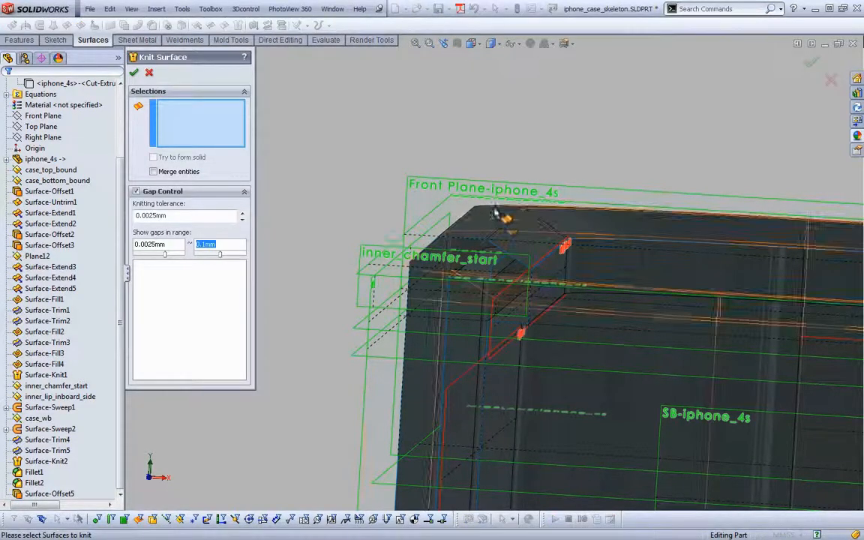
{"action": "left_click", "coordinate": [557, 282]}
{"action": "left_click", "coordinate": [554, 273]}
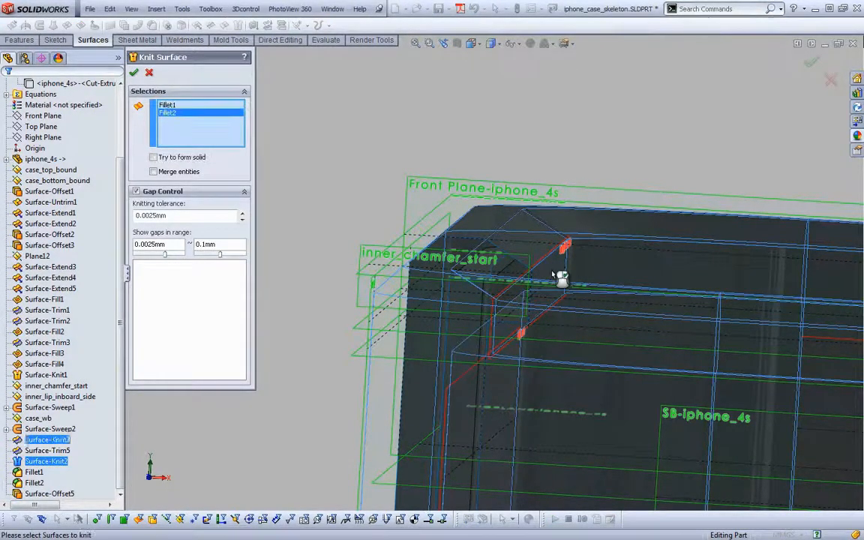
{"action": "right_click", "coordinate": [561, 277]}
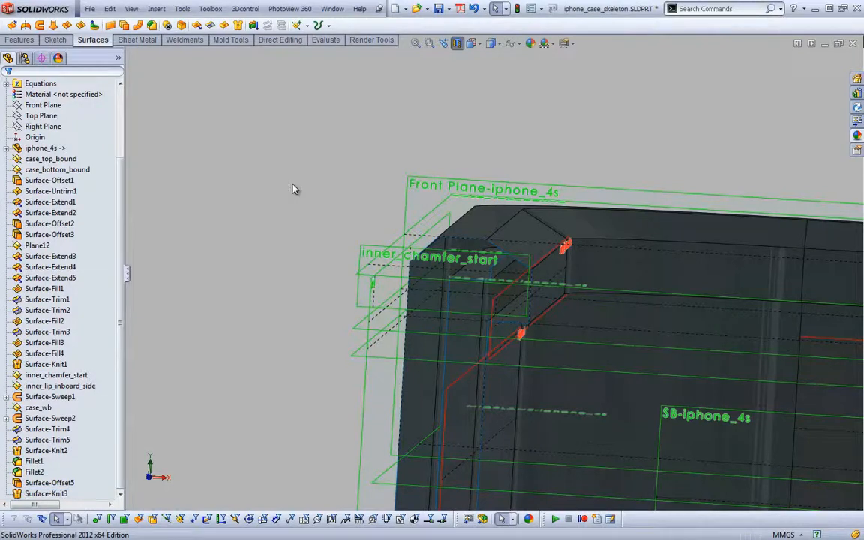
Extend the tangent chain of upper edges on Surface-Offset5 up to the case_top_bound plane, using the same-surface extension type
{"action": "key", "text": "s"}
{"action": "left_click", "coordinate": [180, 25]}
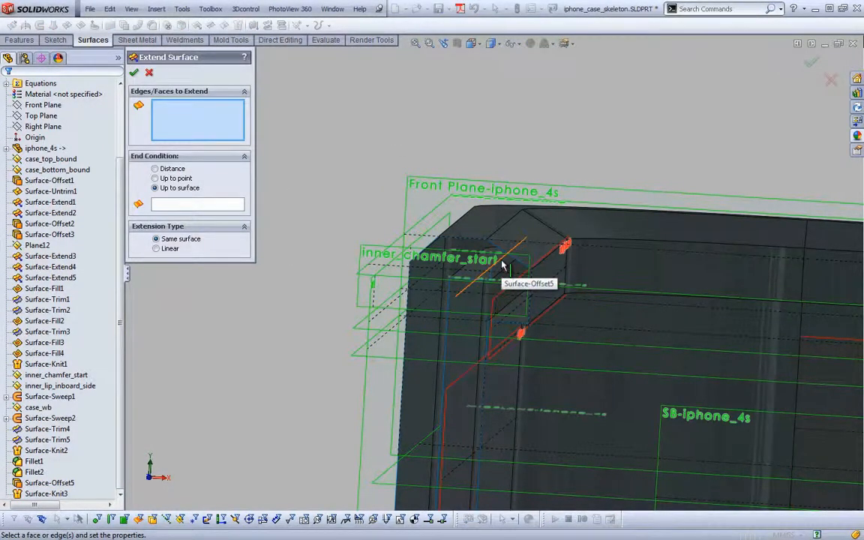
{"action": "right_click", "coordinate": [480, 273]}
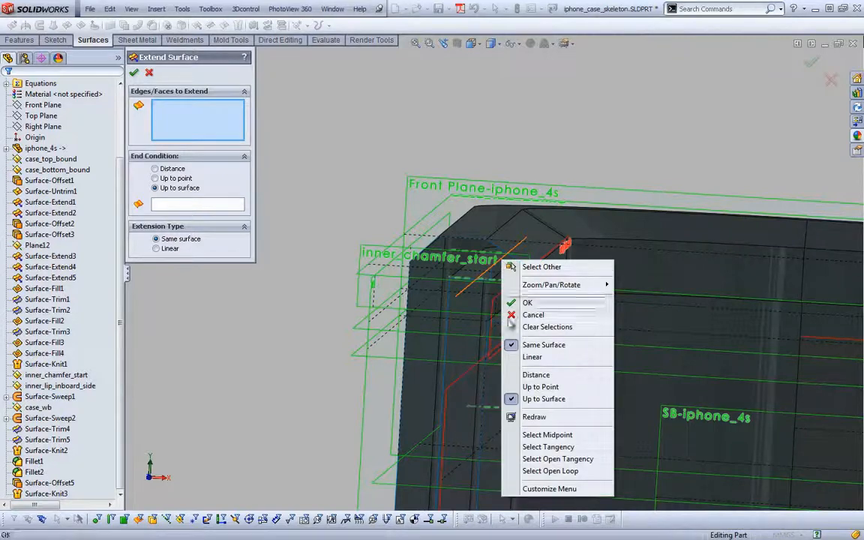
{"action": "left_click", "coordinate": [525, 447]}
{"action": "left_click", "coordinate": [190, 207]}
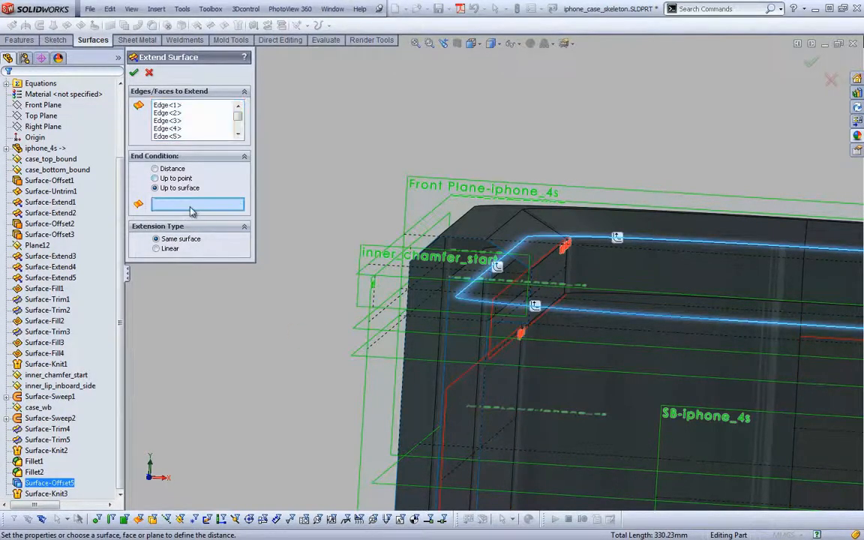
{"action": "left_click", "coordinate": [449, 212]}
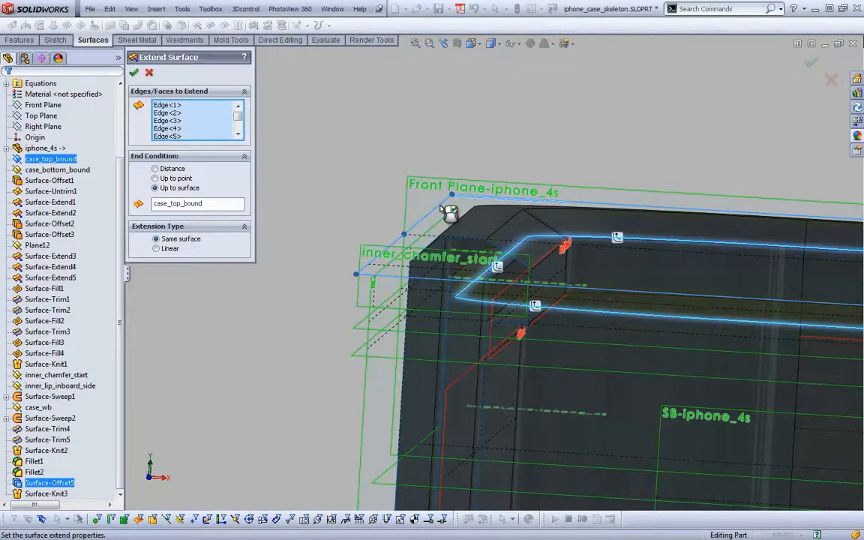
{"action": "key", "text": "Return"}
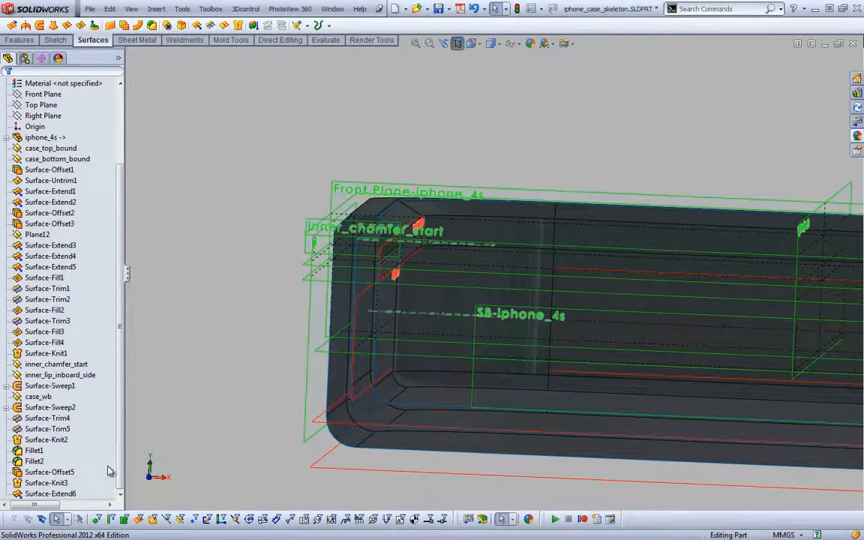
Rename the knitted surface feature Surface-Knit3 as overall_base_shape and check its name among the surface bodies
{"action": "left_click", "coordinate": [34, 484]}
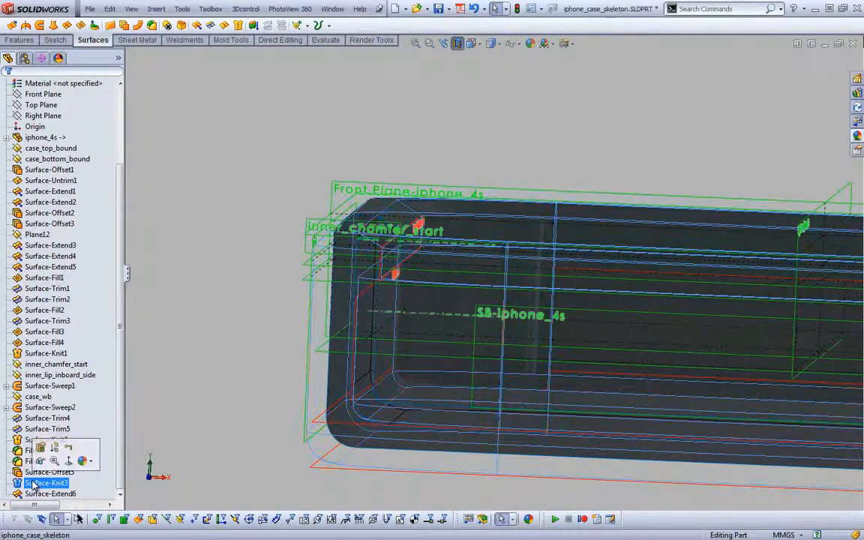
{"action": "left_click", "coordinate": [35, 483]}
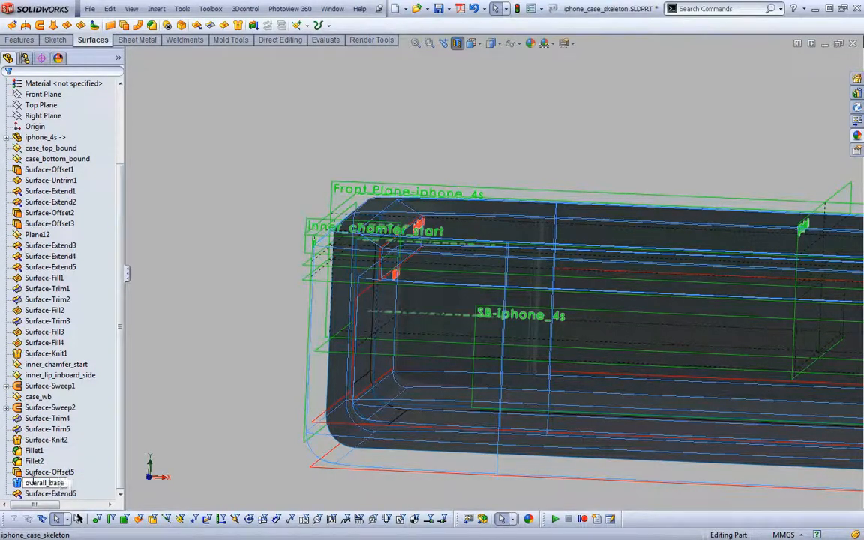
{"action": "key", "text": "Return"}
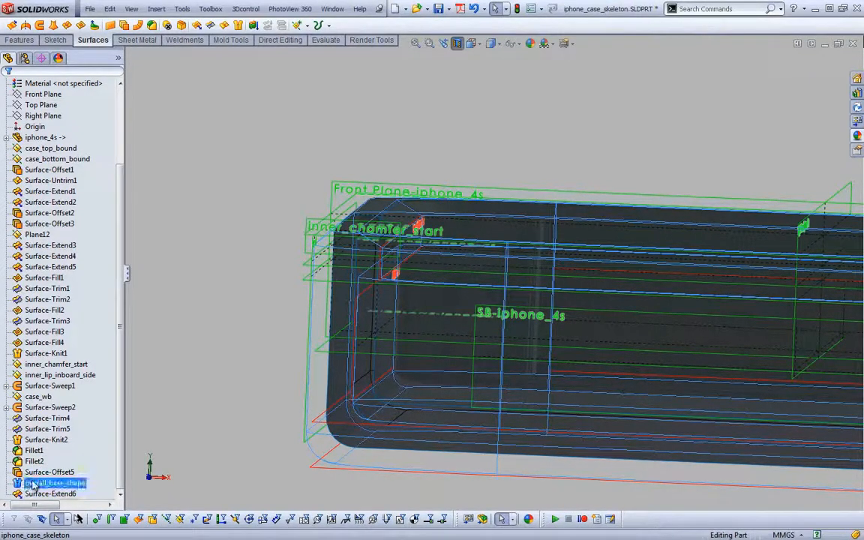
{"action": "scroll", "coordinate": [105, 116], "scroll_direction": "up", "scroll_amount": 3}
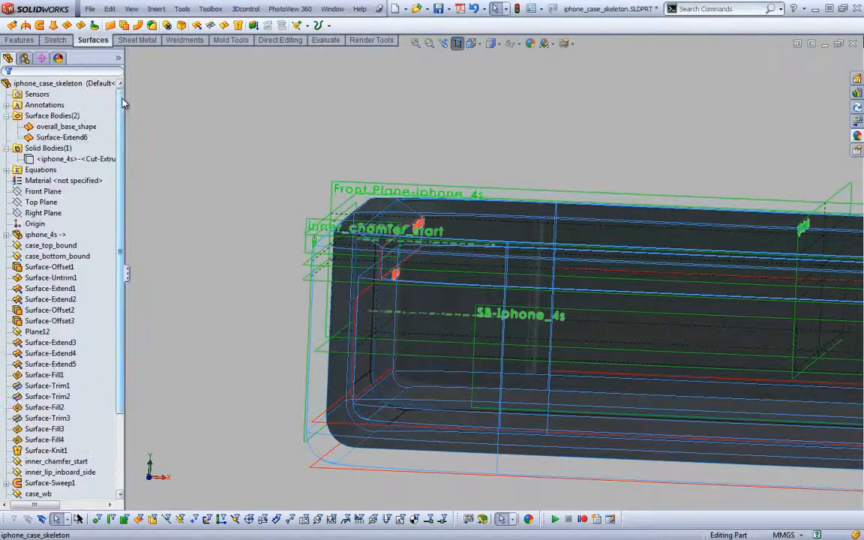
{"action": "left_click", "coordinate": [88, 129]}
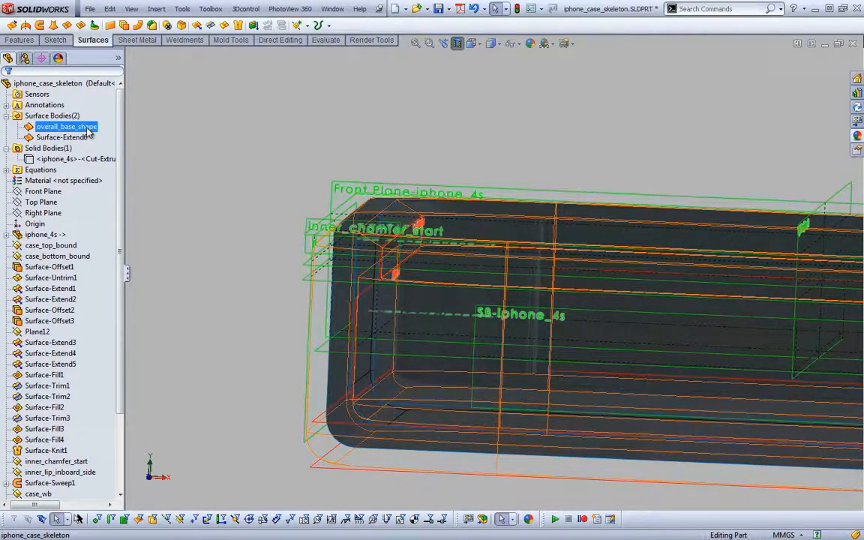
{"action": "left_click_drag", "start_coordinate": [120, 138], "coordinate": [123, 260]}
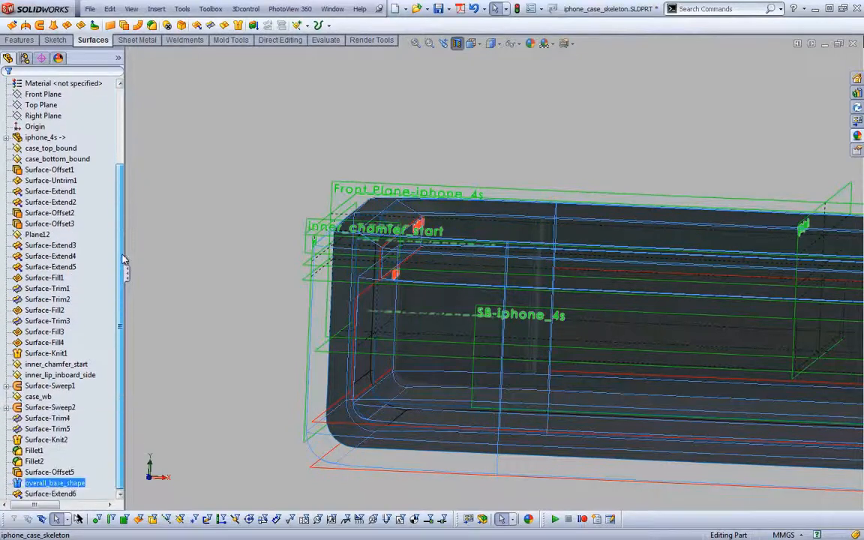
{"action": "left_click", "coordinate": [192, 332]}
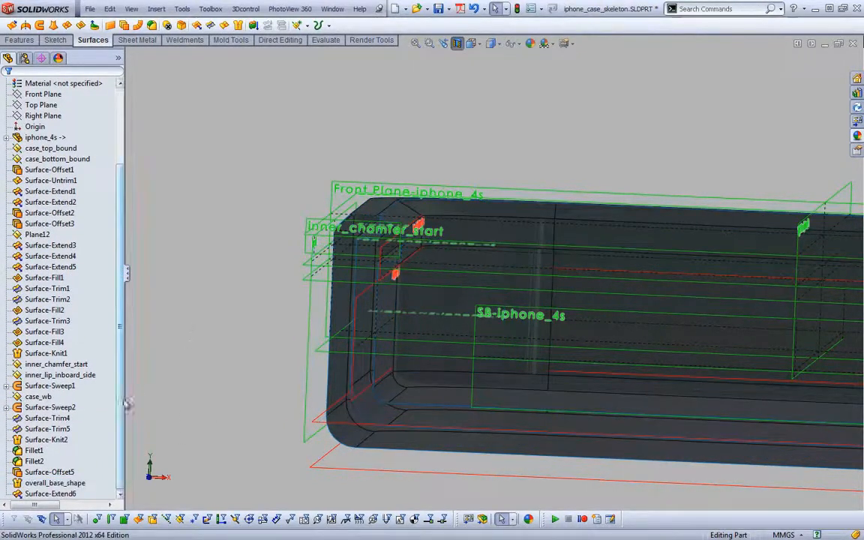
Rename the offset surface feature Surface-Offset5 as comold_cutter_initial
{"action": "left_click", "coordinate": [54, 493]}
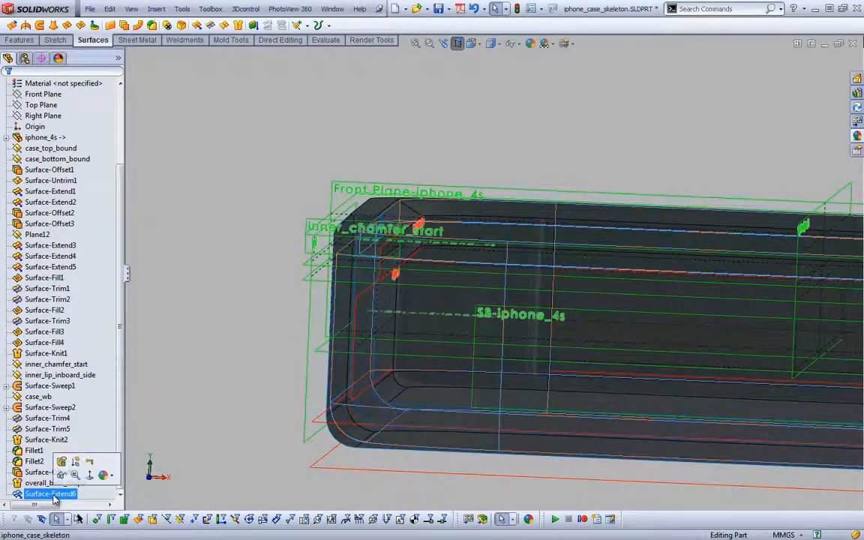
{"action": "left_click", "coordinate": [48, 472]}
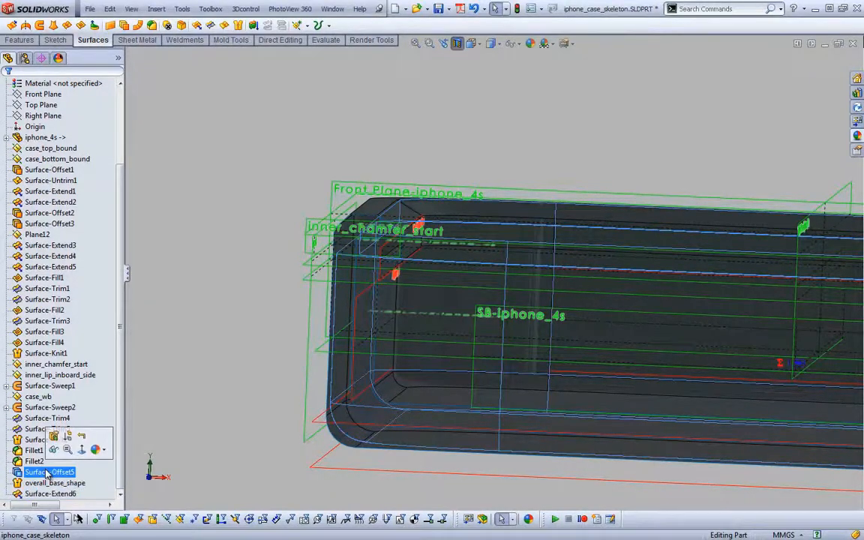
{"action": "left_click", "coordinate": [47, 470]}
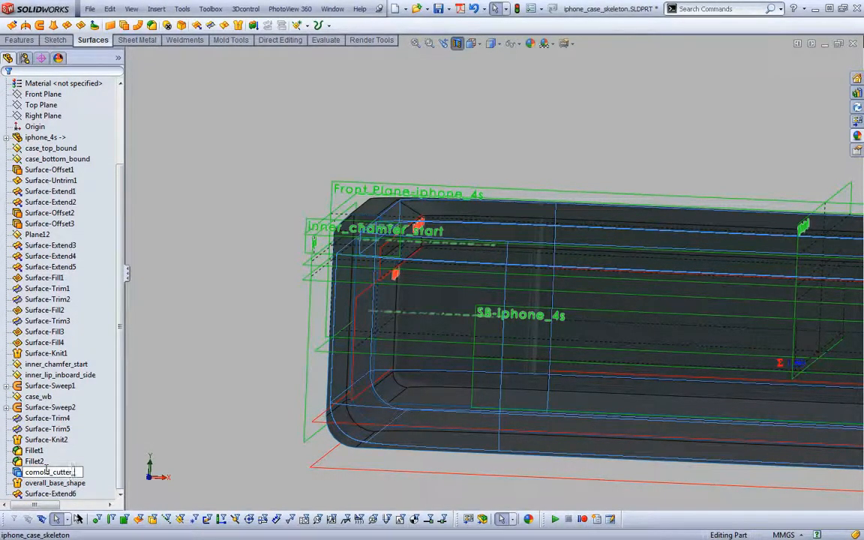
{"action": "key", "text": "Return"}
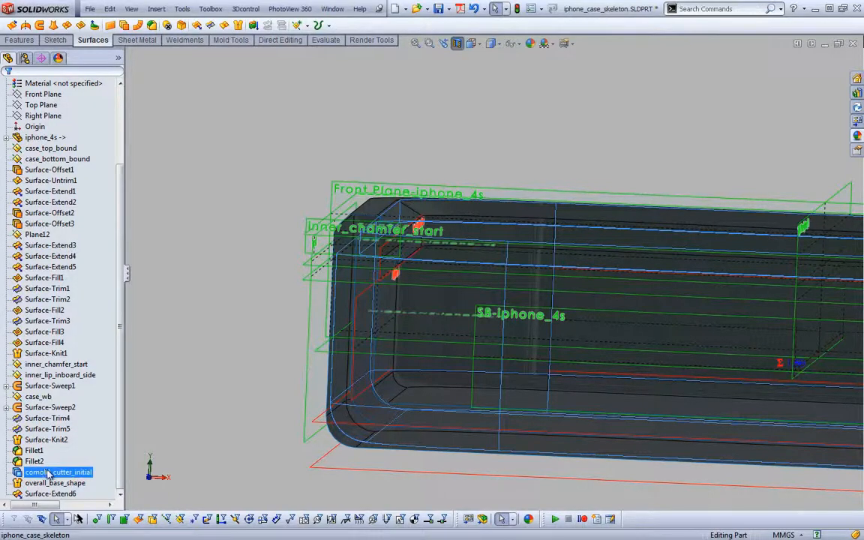
Rename the extended surface feature Surface-Extend6 as comold_cutter_Extend
{"action": "left_click", "coordinate": [51, 494], "text": "ctrl"}
{"action": "left_click", "coordinate": [51, 493]}
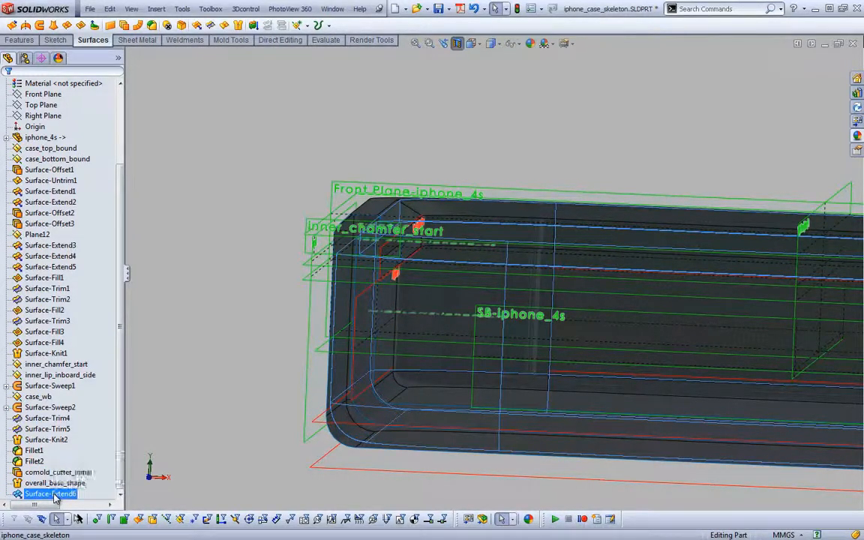
{"action": "left_click", "coordinate": [50, 494]}
{"action": "type", "text": "co"}
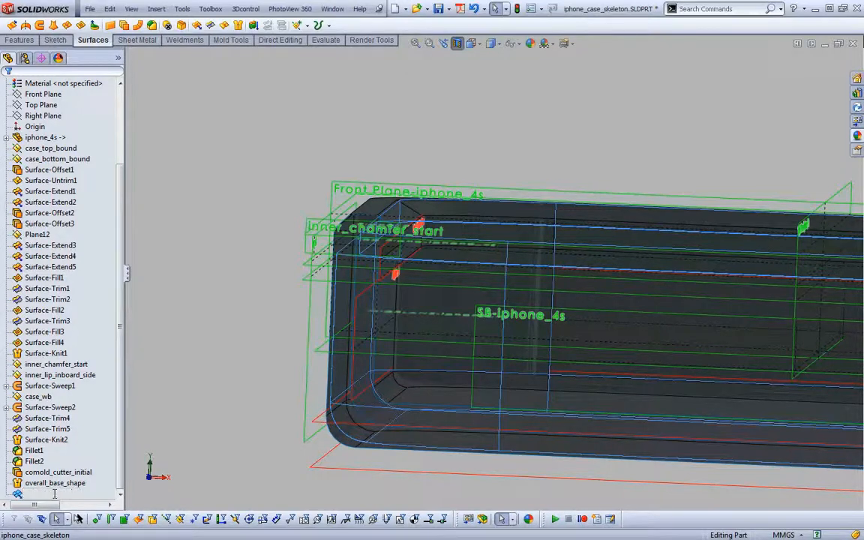
{"action": "type", "text": "mold_cutter_Extend"}
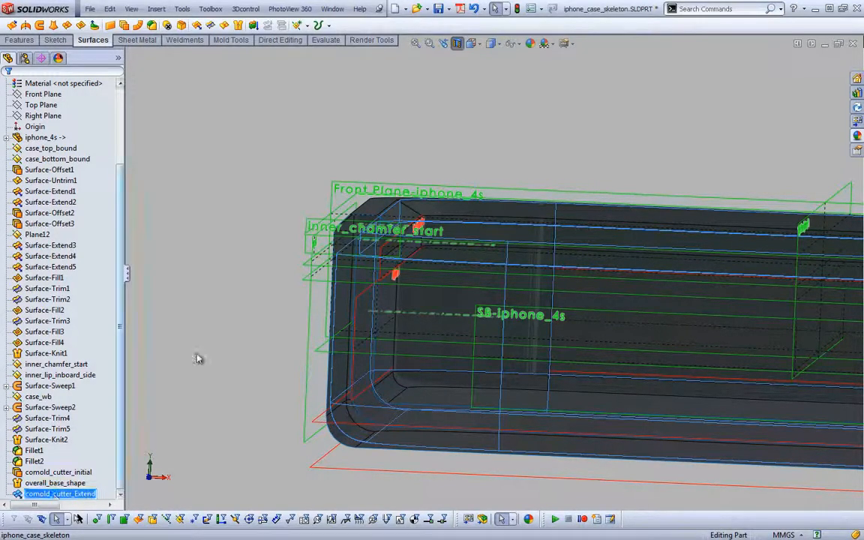
Hide the reference planes and their labels in the graphics view
{"action": "key", "text": "Return"}
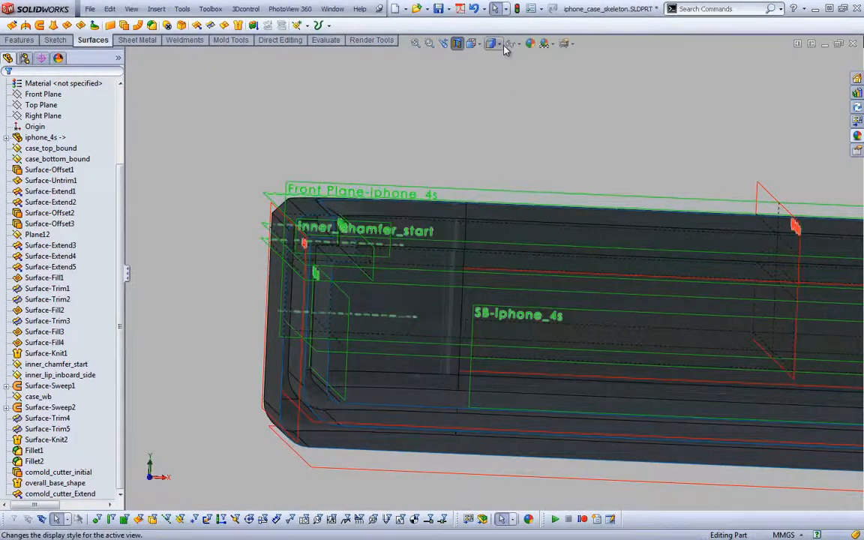
{"action": "left_click", "coordinate": [517, 43]}
{"action": "left_click", "coordinate": [514, 143]}
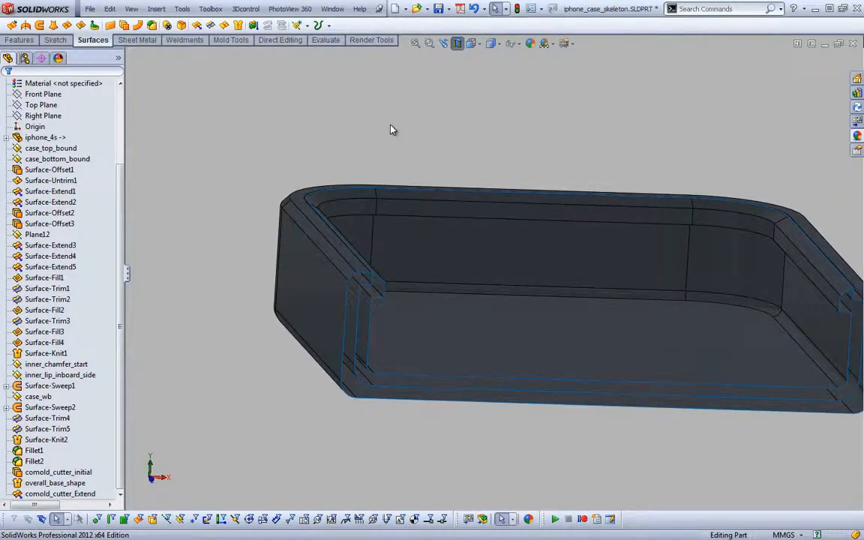
Roll the model back to before comold_cutter_Extend and copy the overall_base_shape surface body with a 0 mm offset
{"action": "right_click", "coordinate": [41, 494]}
{"action": "left_click", "coordinate": [92, 346]}
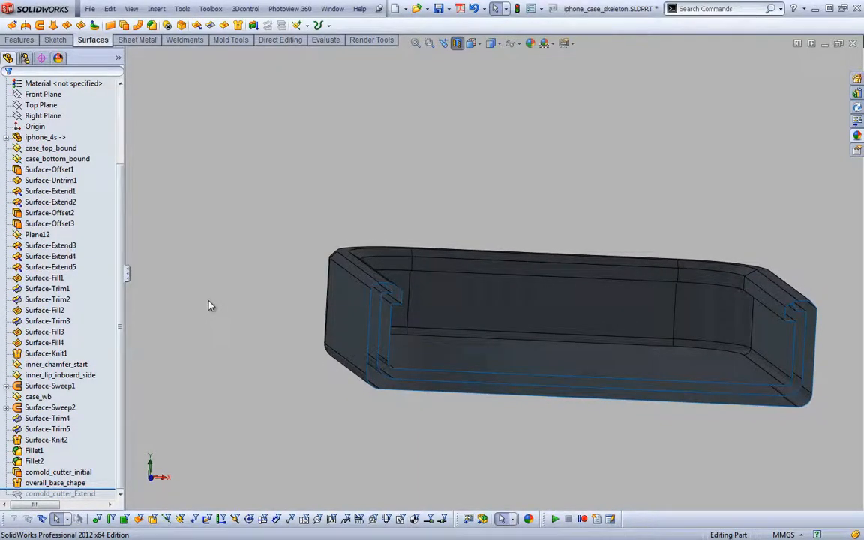
{"action": "key", "text": "s"}
{"action": "left_click", "coordinate": [269, 328]}
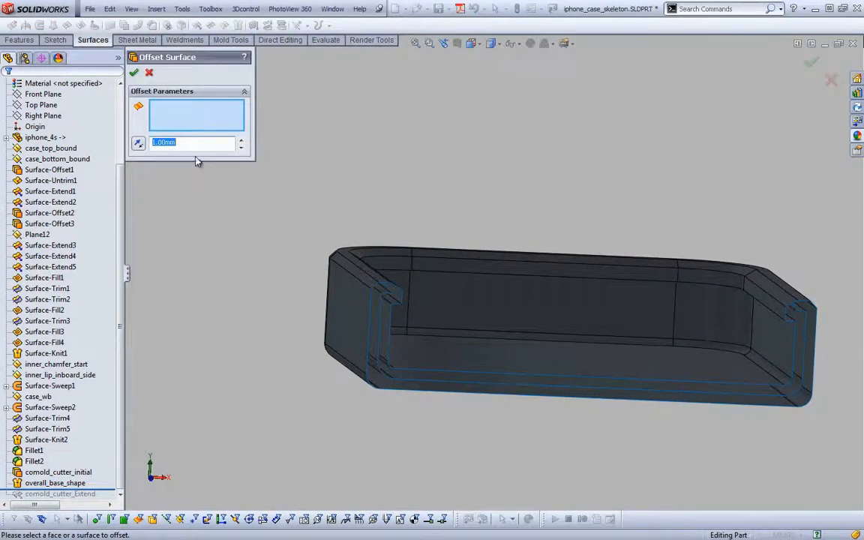
{"action": "right_click", "coordinate": [339, 303]}
{"action": "left_click", "coordinate": [354, 303]}
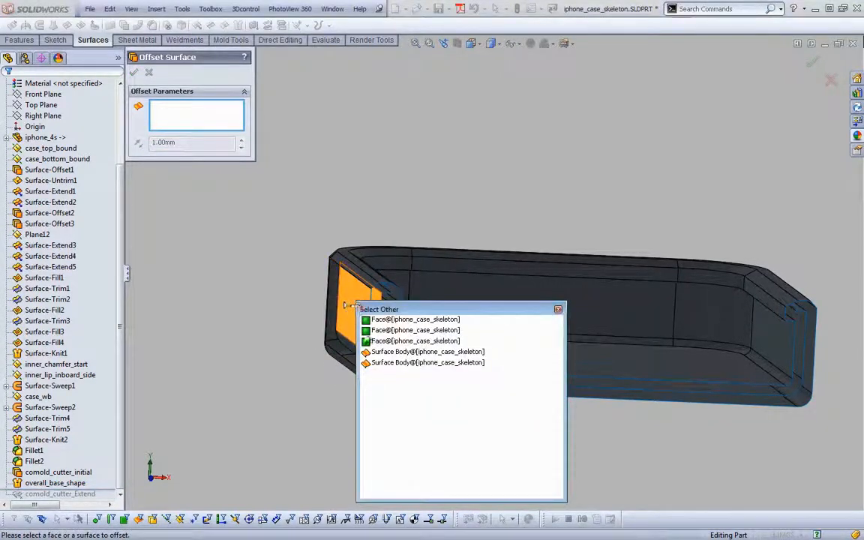
{"action": "left_click", "coordinate": [385, 352]}
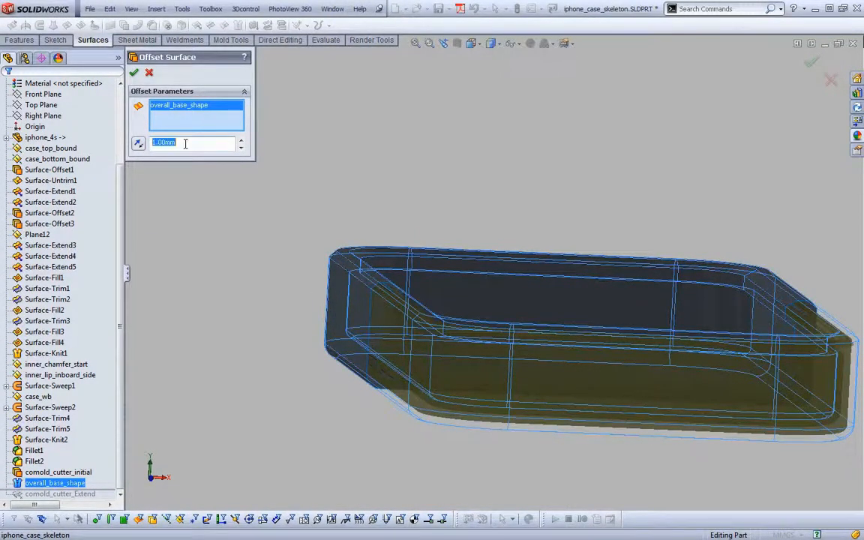
{"action": "type", "text": "0"}
{"action": "key", "text": "Return"}
{"action": "key", "text": "Return"}
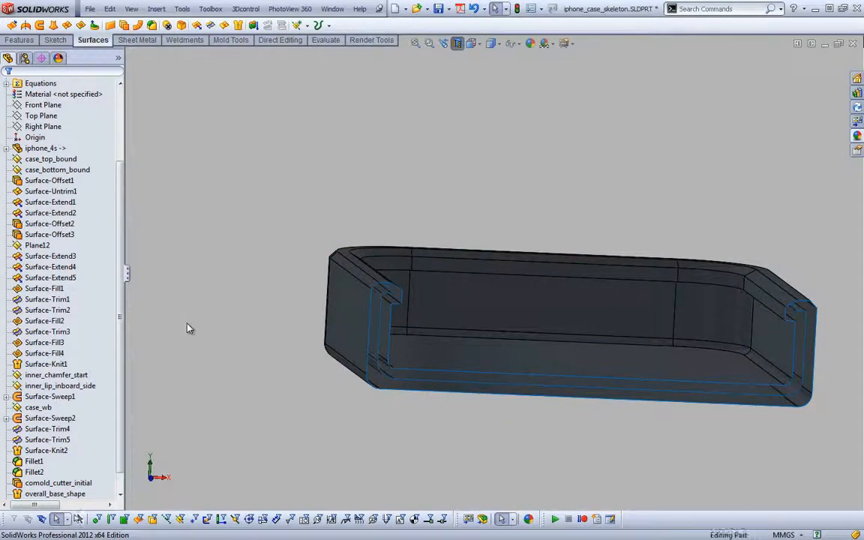
Create a second copy of the overall_base_shape surface body, again at 0.00 mm offset
{"action": "key", "text": "s"}
{"action": "left_click", "coordinate": [210, 315]}
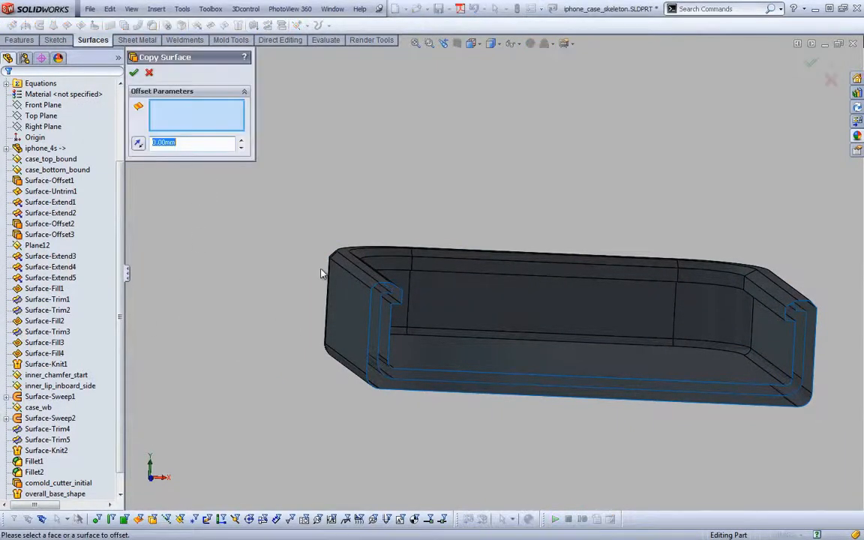
{"action": "right_click", "coordinate": [339, 286]}
{"action": "left_click", "coordinate": [359, 286]}
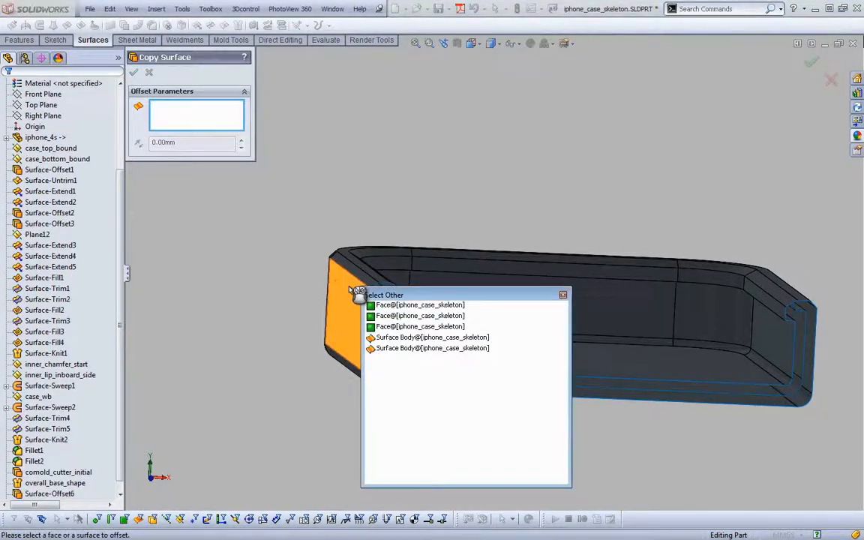
{"action": "left_click", "coordinate": [392, 349]}
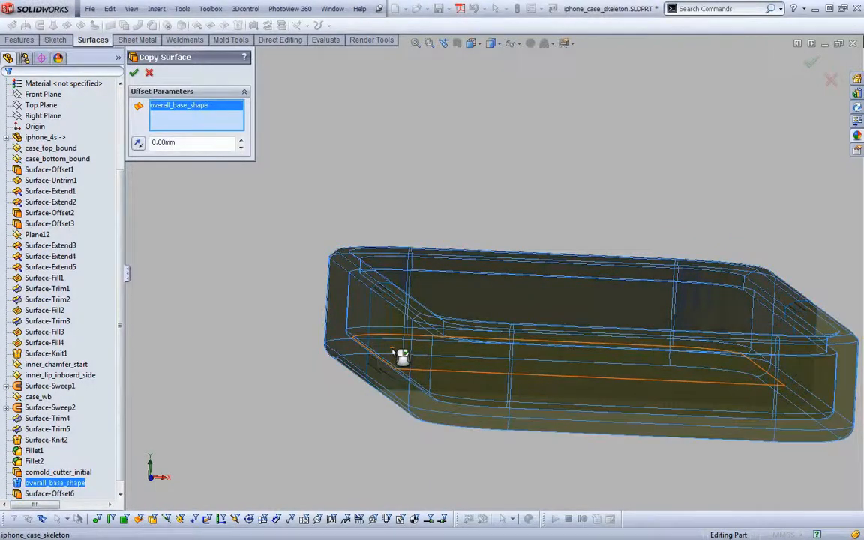
{"action": "left_click", "coordinate": [134, 73]}
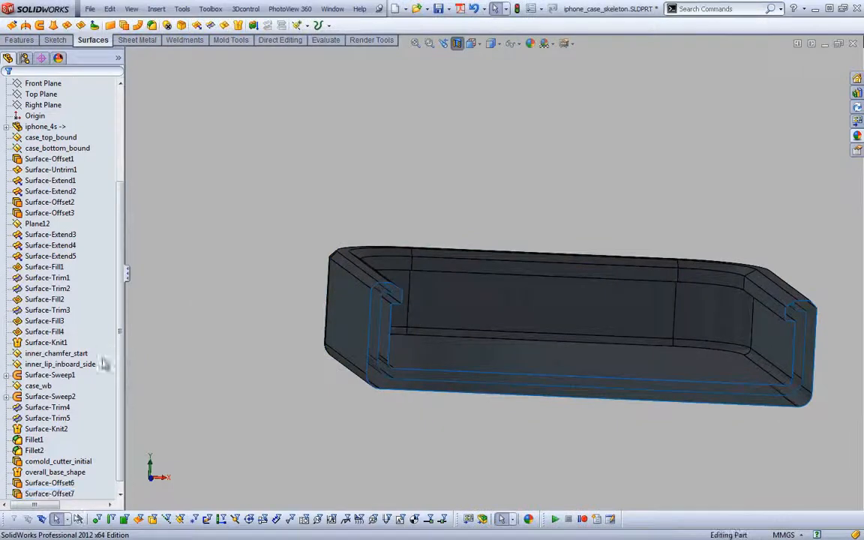
Rename the first copied surface feature, Surface-Offset6, as base_shape_copy
{"action": "left_click", "coordinate": [60, 474]}
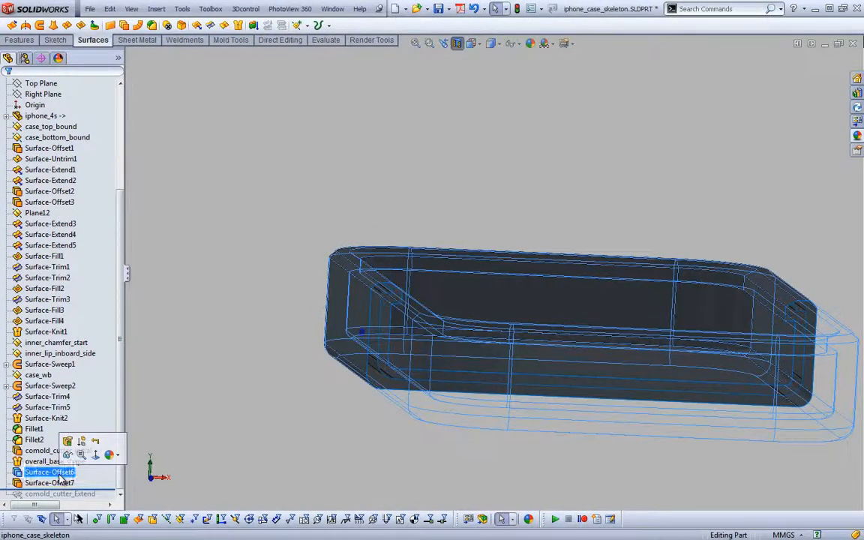
{"action": "left_click", "coordinate": [60, 474]}
{"action": "type", "text": "base_shape_copy"}
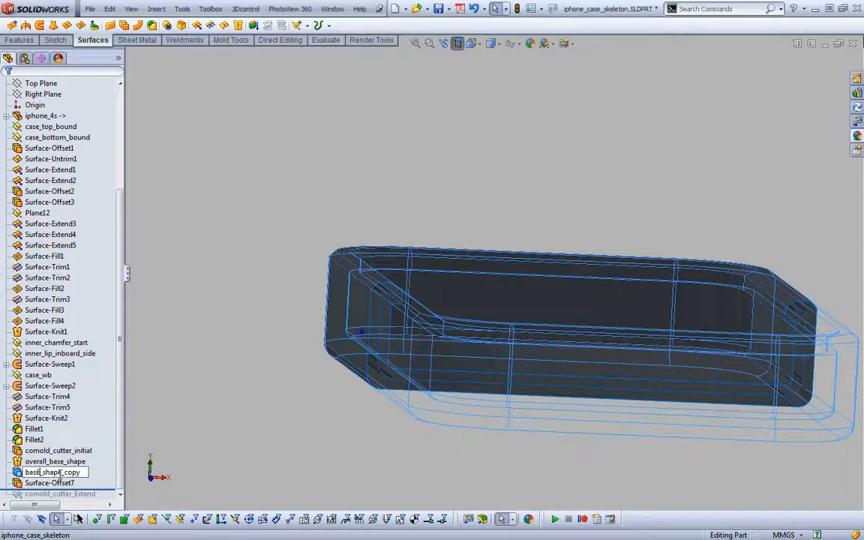
Rename the second copied surface feature, Surface-Offset7, as base_shape_copy2
{"action": "left_click", "coordinate": [60, 484]}
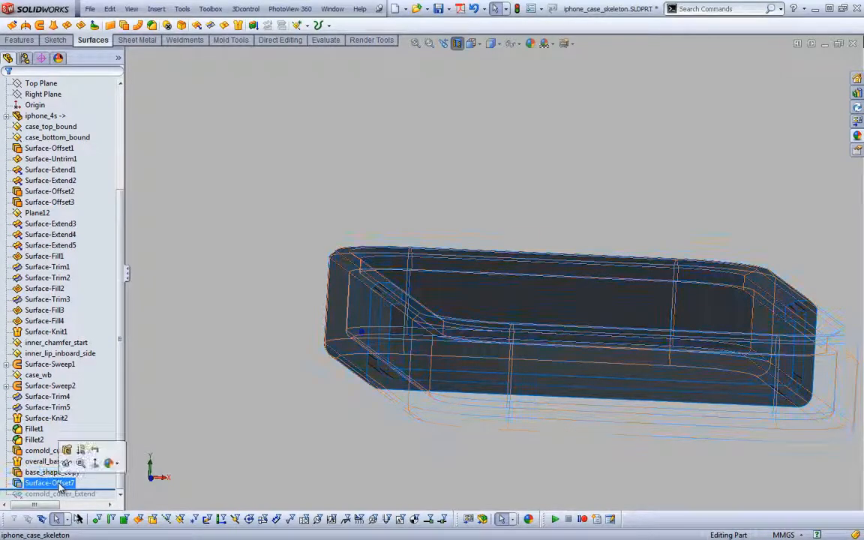
{"action": "left_click", "coordinate": [60, 483]}
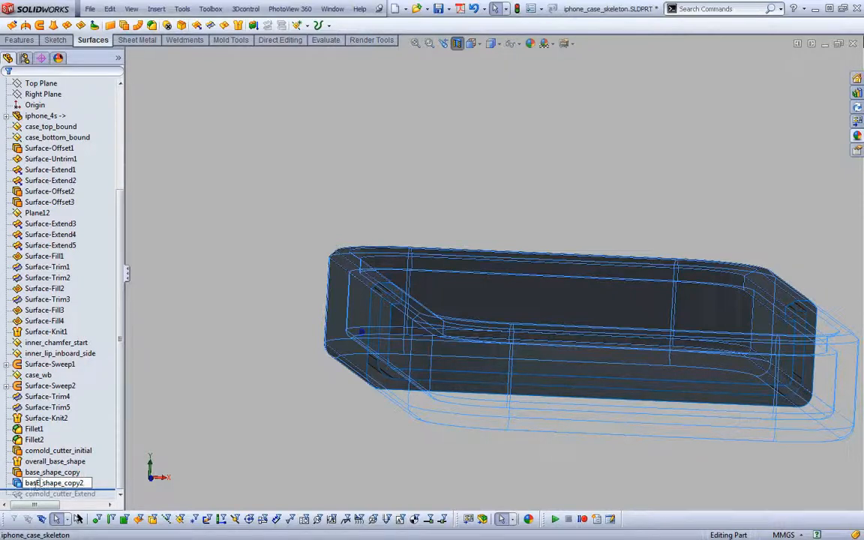
{"action": "double_click", "coordinate": [35, 486]}
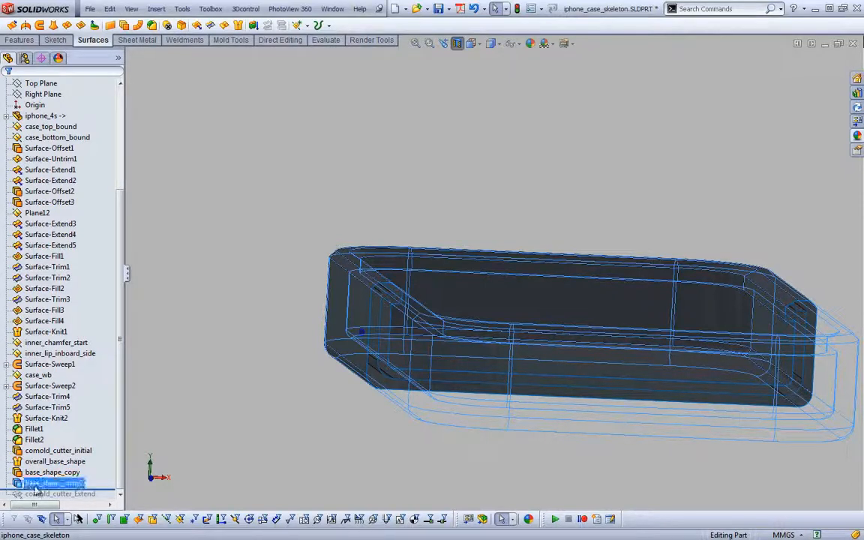
{"action": "key", "text": "Return"}
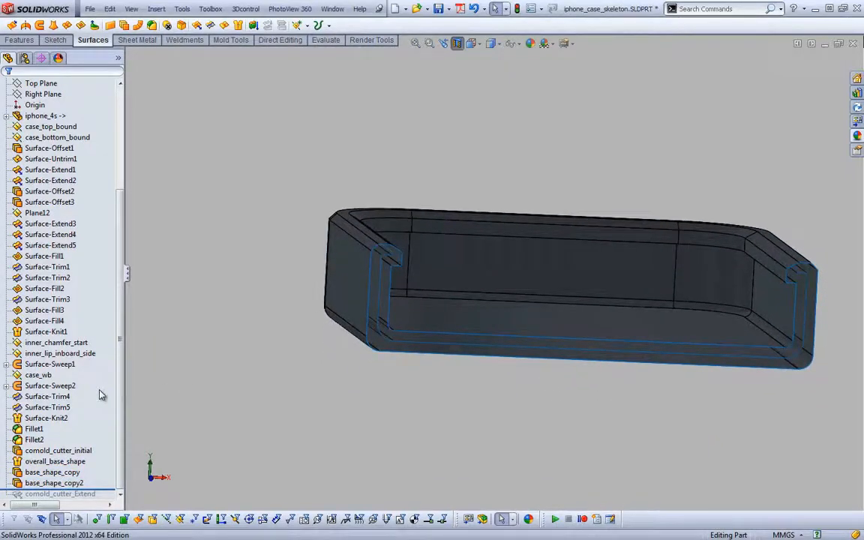
Roll the feature tree forward past comold_cutter_Extend and check the base shape and its copies among the surface bodies
{"action": "right_click", "coordinate": [110, 449]}
{"action": "left_click", "coordinate": [143, 462]}
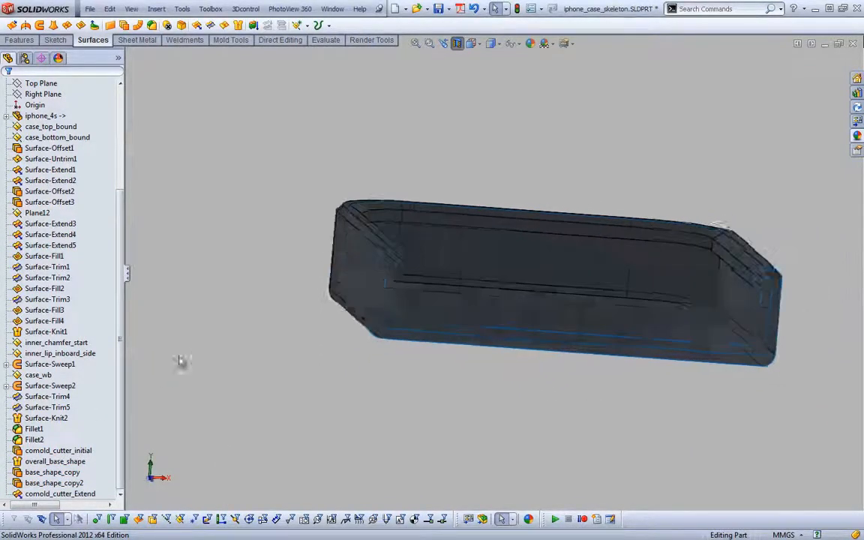
{"action": "left_click_drag", "start_coordinate": [122, 366], "coordinate": [122, 267]}
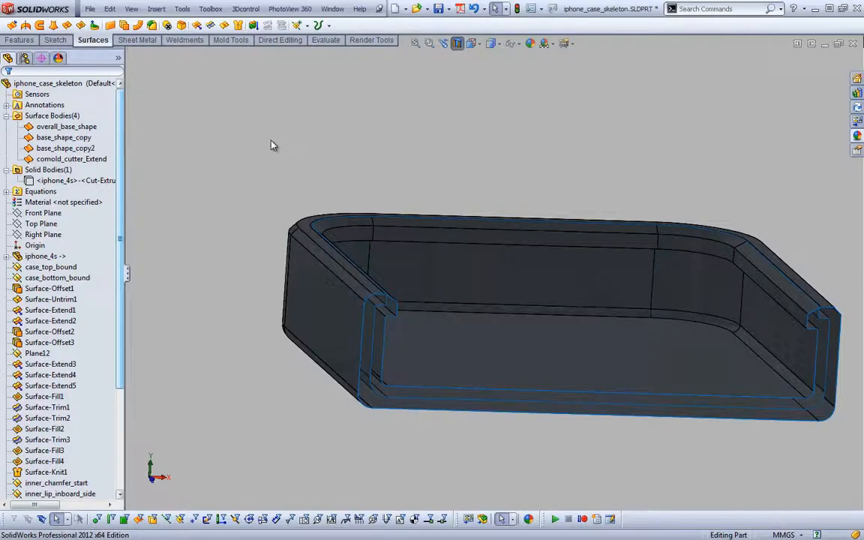
{"action": "left_click", "coordinate": [75, 148]}
{"action": "left_click", "coordinate": [66, 126], "text": "ctrl"}
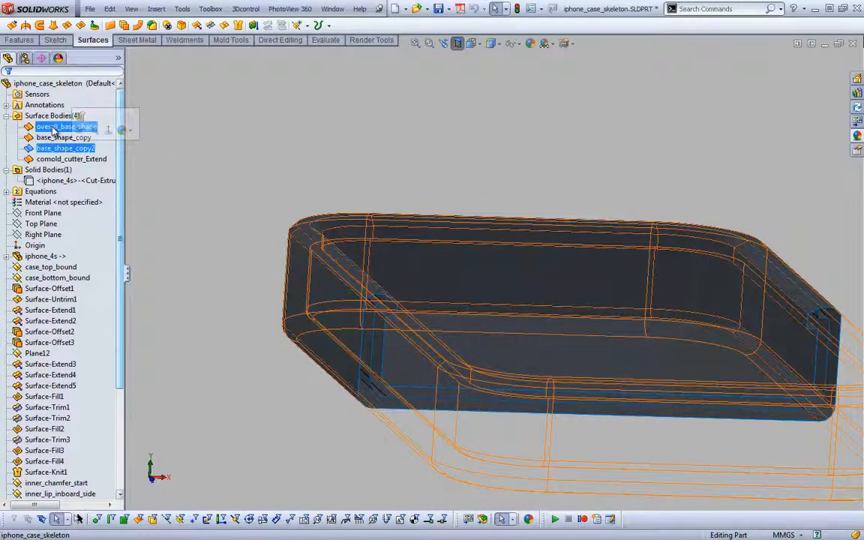
{"action": "left_click", "coordinate": [59, 115]}
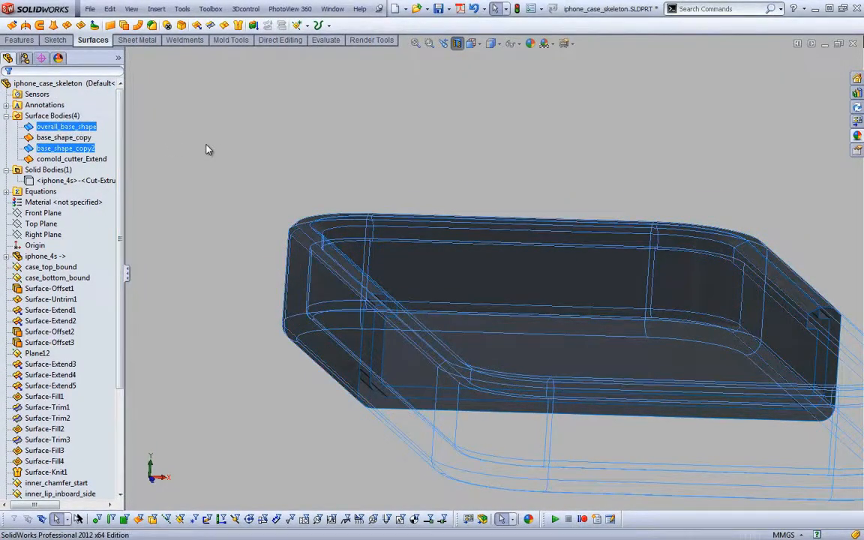
{"action": "scroll", "coordinate": [112, 256], "scroll_direction": "down", "scroll_amount": 5}
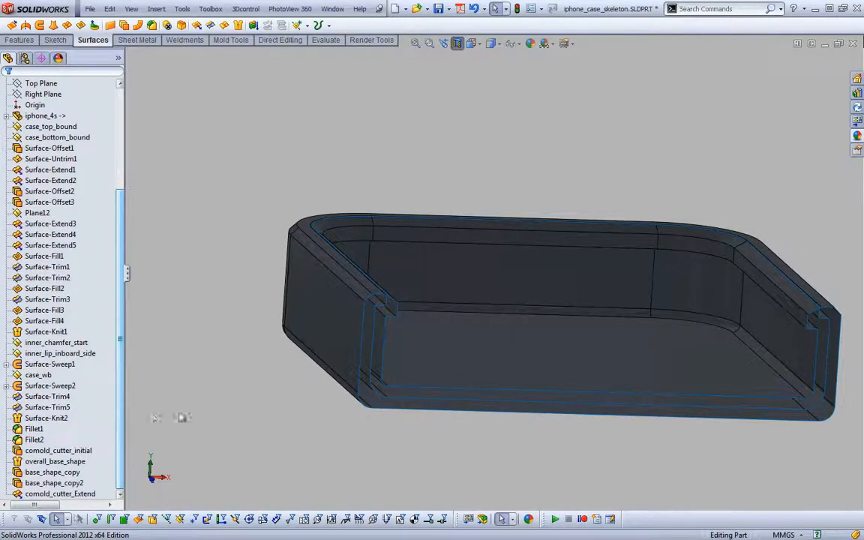
Copy the comold_cutter_Extend surface body with a 0.00 mm offset
{"action": "key", "text": "s"}
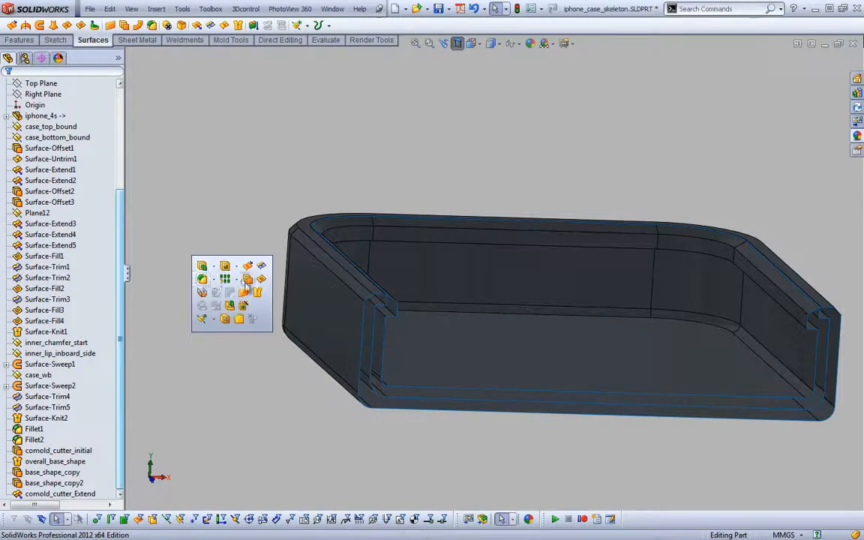
{"action": "left_click", "coordinate": [219, 259]}
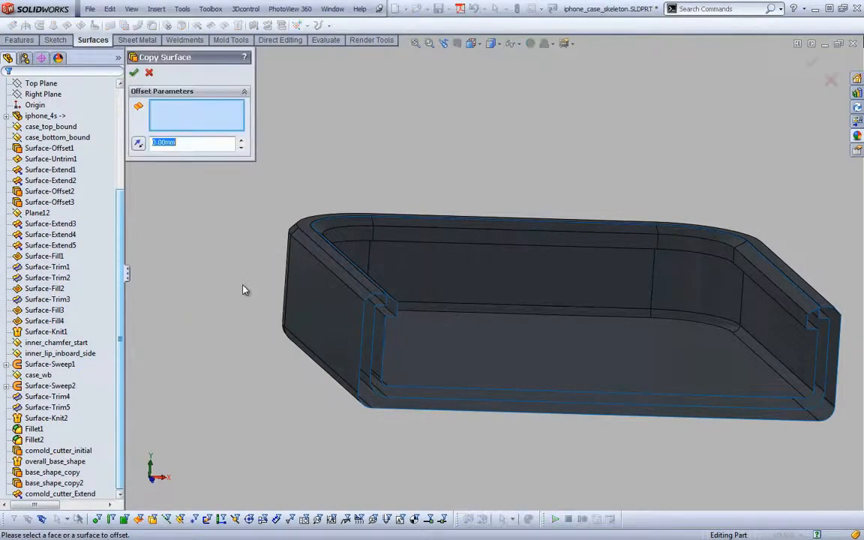
{"action": "right_click", "coordinate": [370, 342]}
{"action": "left_click", "coordinate": [371, 344]}
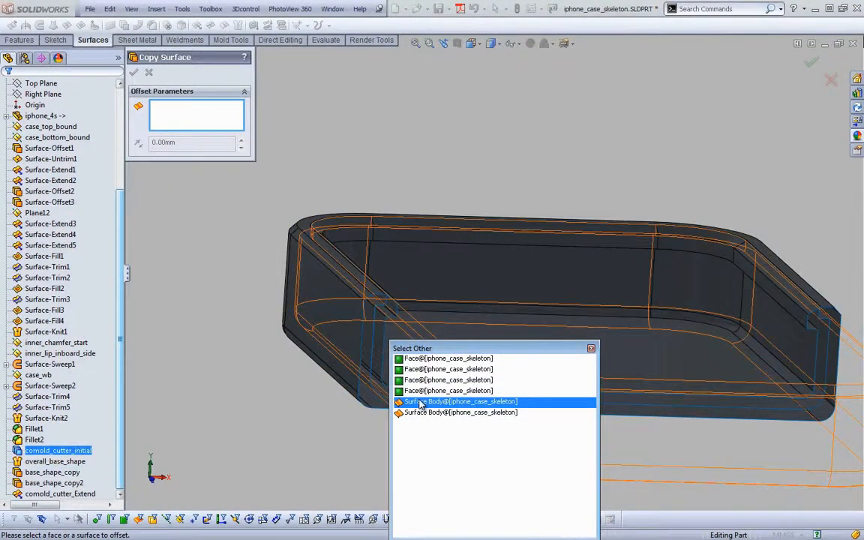
{"action": "left_click", "coordinate": [422, 403]}
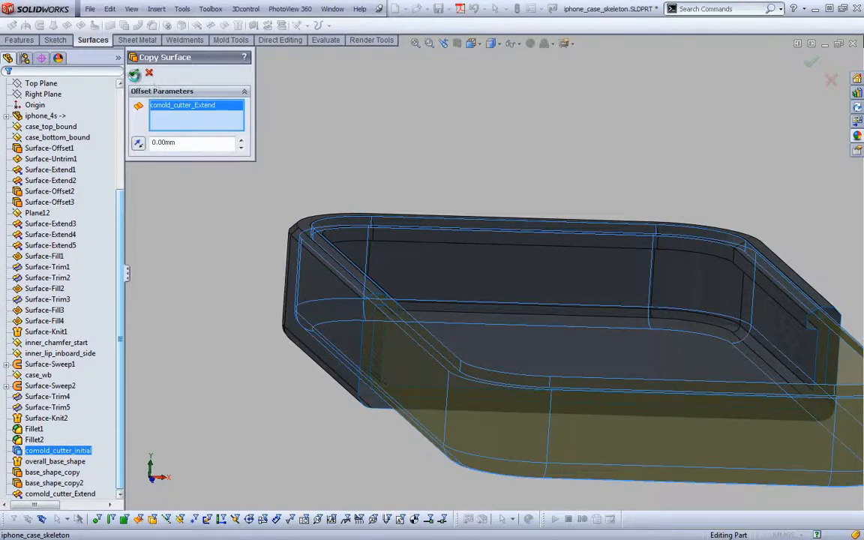
{"action": "left_click", "coordinate": [134, 72]}
Create a second 0.00 mm offset copy of the comold_cutter_Extend surface body
{"action": "key", "text": "s"}
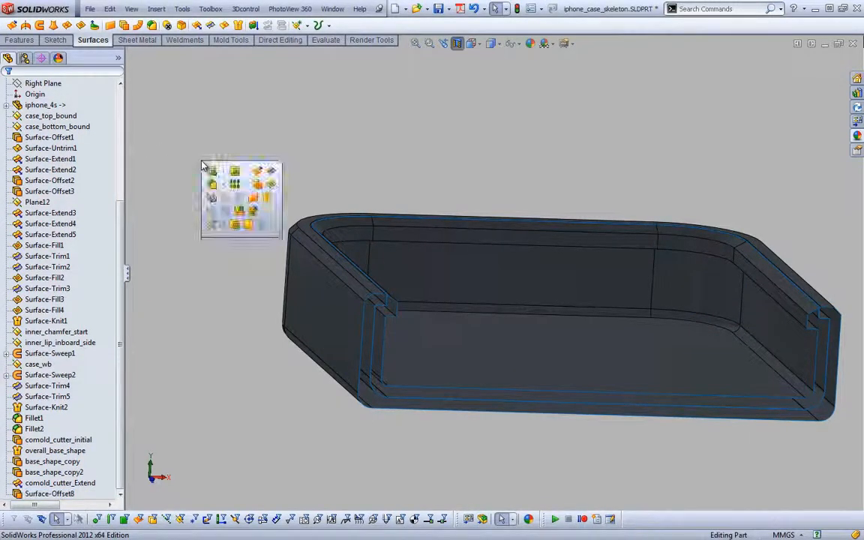
{"action": "left_click", "coordinate": [254, 184]}
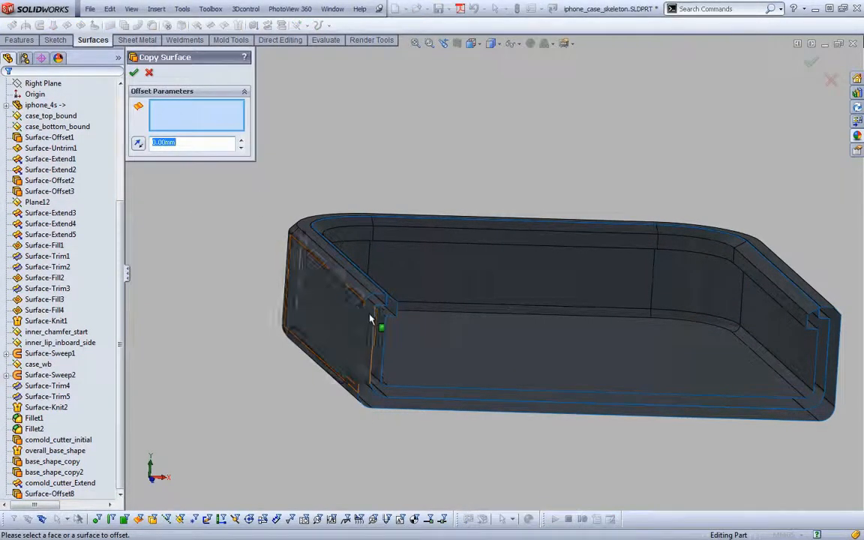
{"action": "right_click", "coordinate": [330, 312]}
{"action": "left_click", "coordinate": [378, 320]}
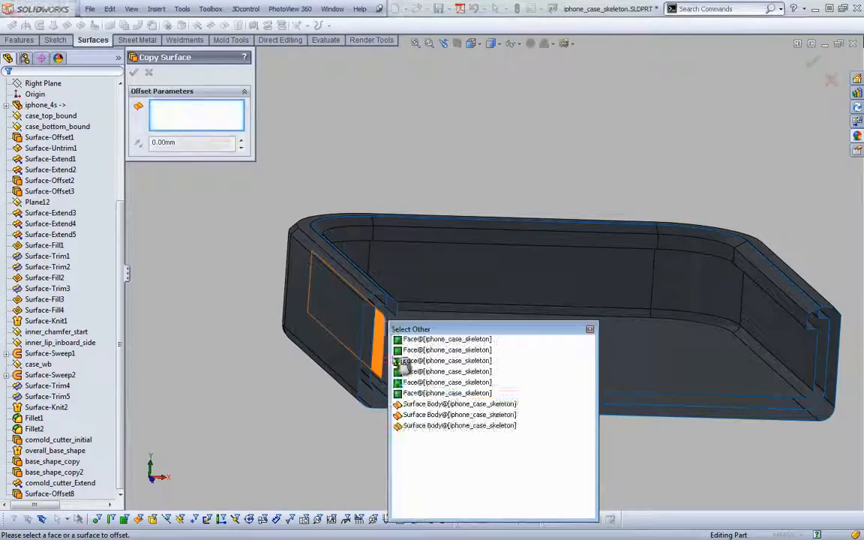
{"action": "left_click", "coordinate": [420, 405]}
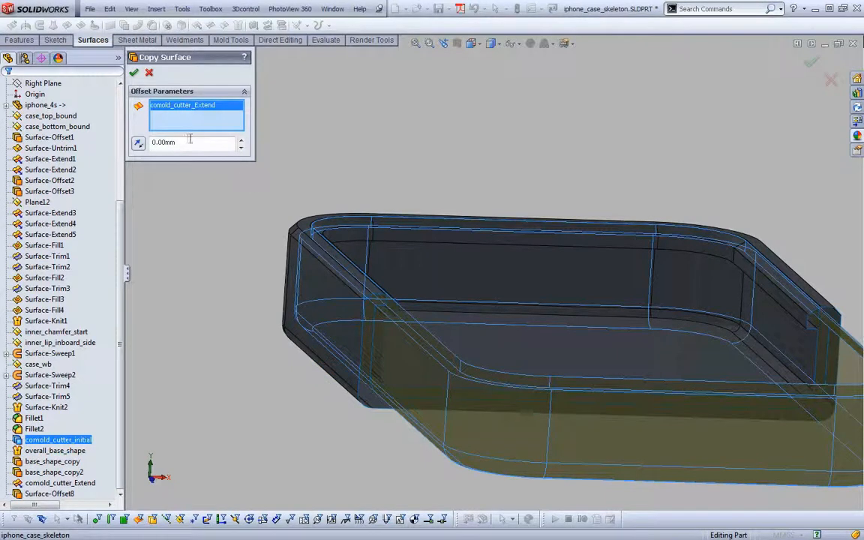
{"action": "left_click", "coordinate": [133, 73]}
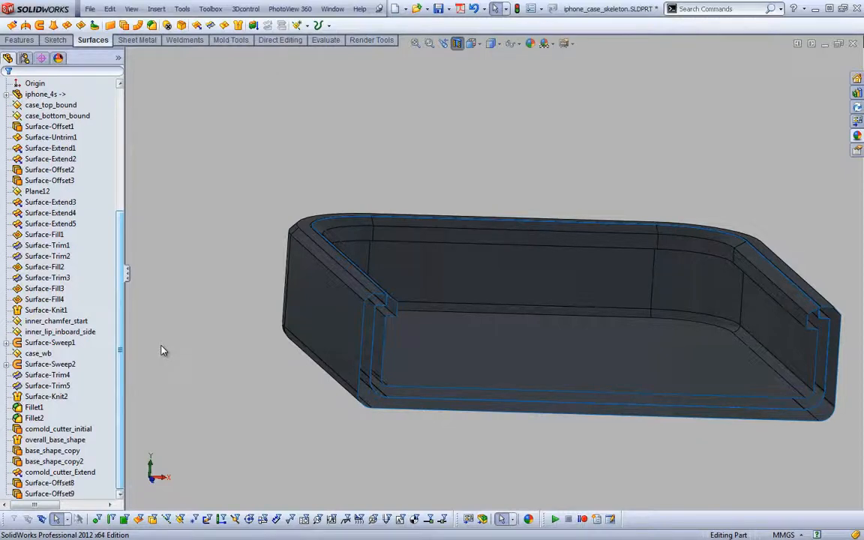
Rename the first cutter copy feature, Surface-Offset8, as comold_cutter_copy1
{"action": "left_click", "coordinate": [52, 484]}
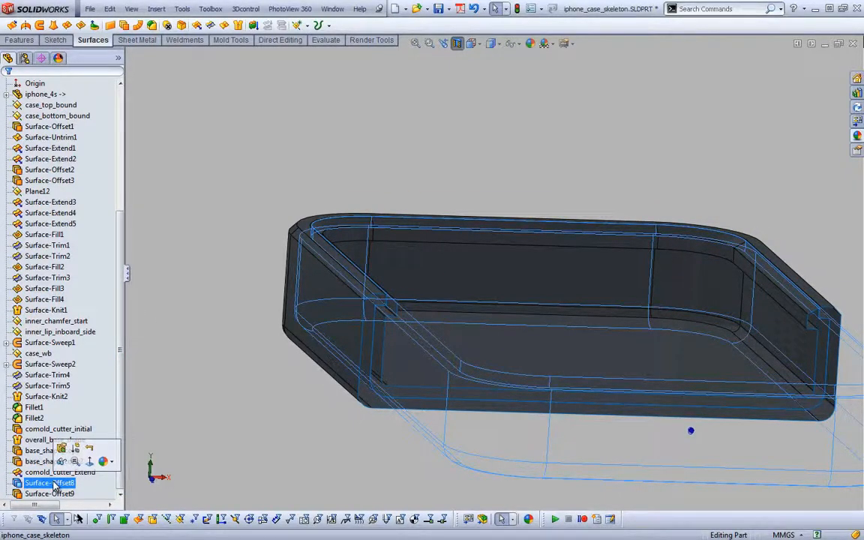
{"action": "left_click", "coordinate": [54, 484]}
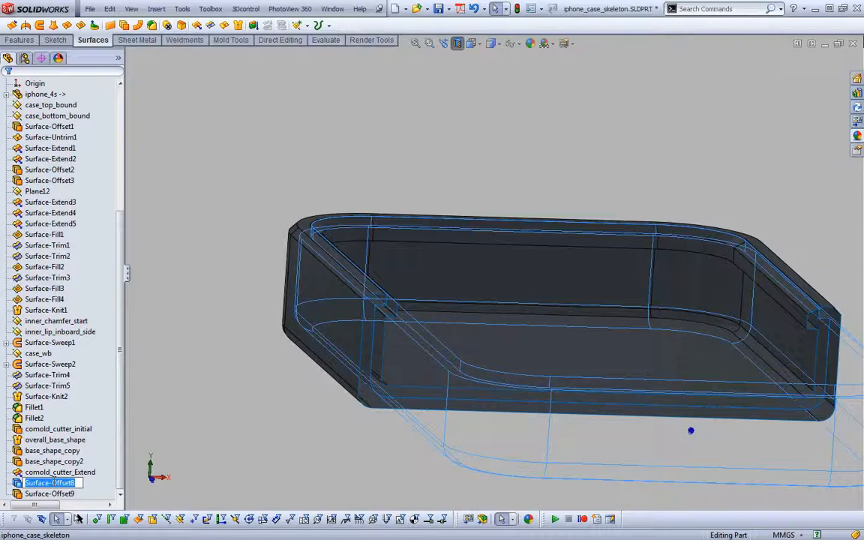
{"action": "type", "text": "comold_cutter_copy1"}
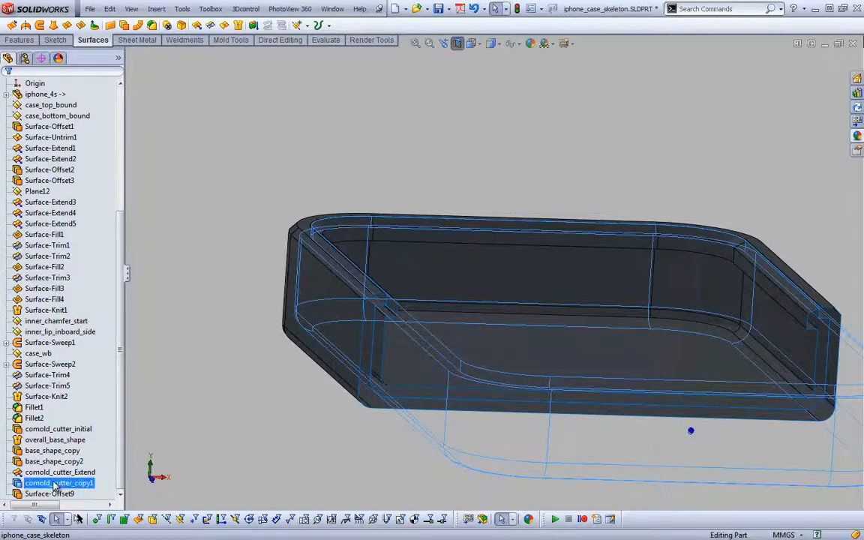
Rename the second cutter copy feature, Surface-Offset9, as comold_cutter_copy2
{"action": "left_click", "coordinate": [54, 493]}
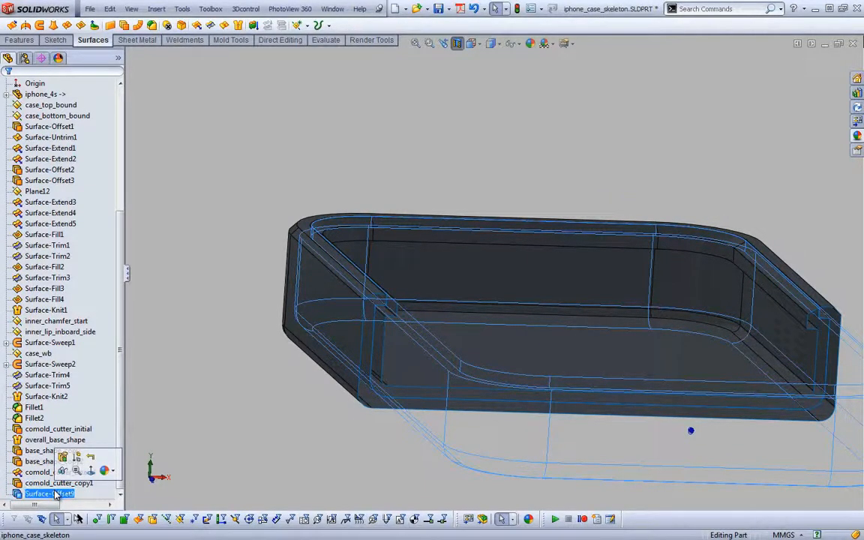
{"action": "left_click", "coordinate": [54, 493]}
{"action": "type", "text": "comold_cutter_copy"}
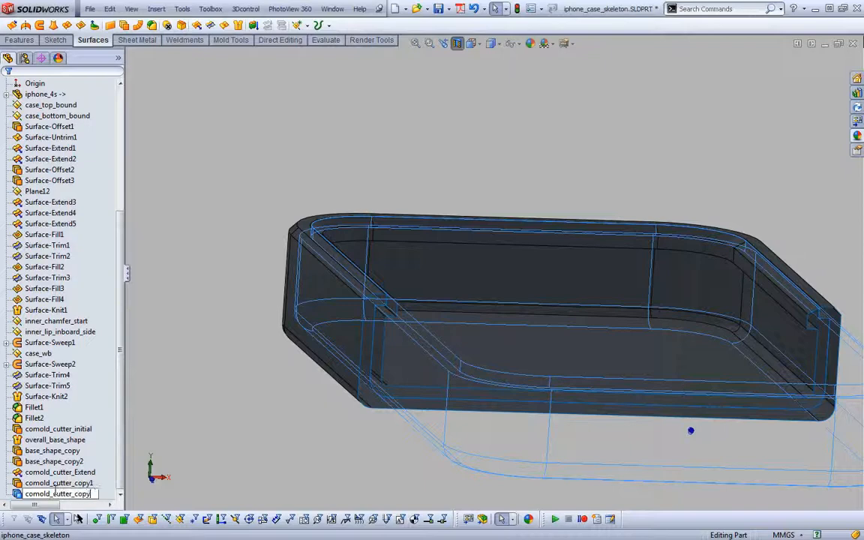
{"action": "type", "text": "2"}
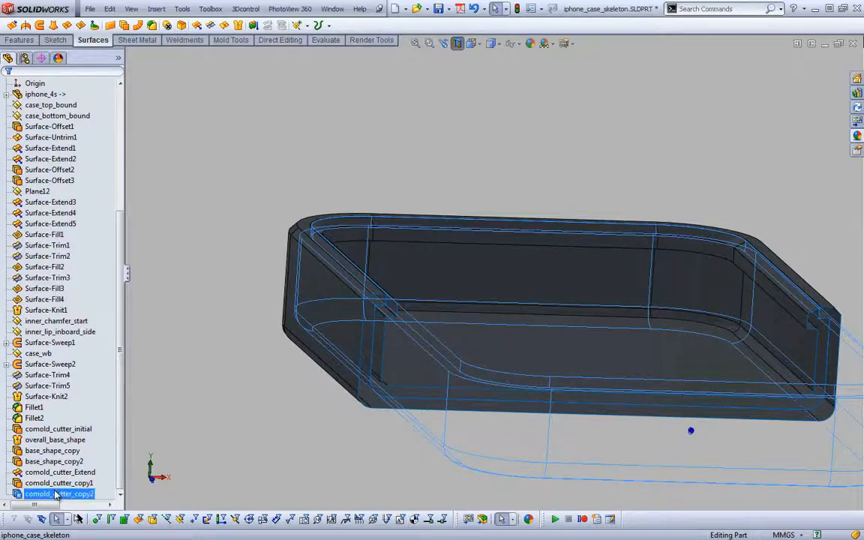
{"action": "left_click", "coordinate": [162, 284]}
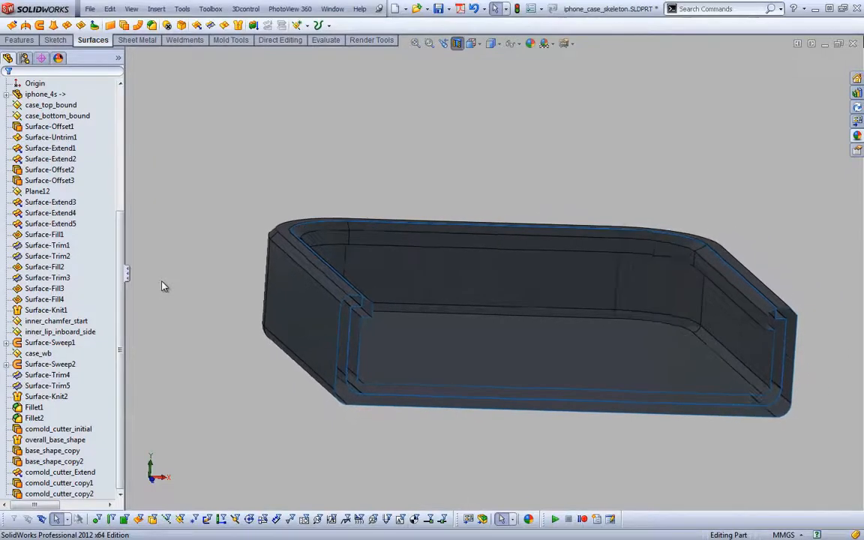
Hide the comold_cutter_Extend and comold_cutter_copy2 surface bodies
{"action": "left_click_drag", "start_coordinate": [121, 228], "coordinate": [131, 112]}
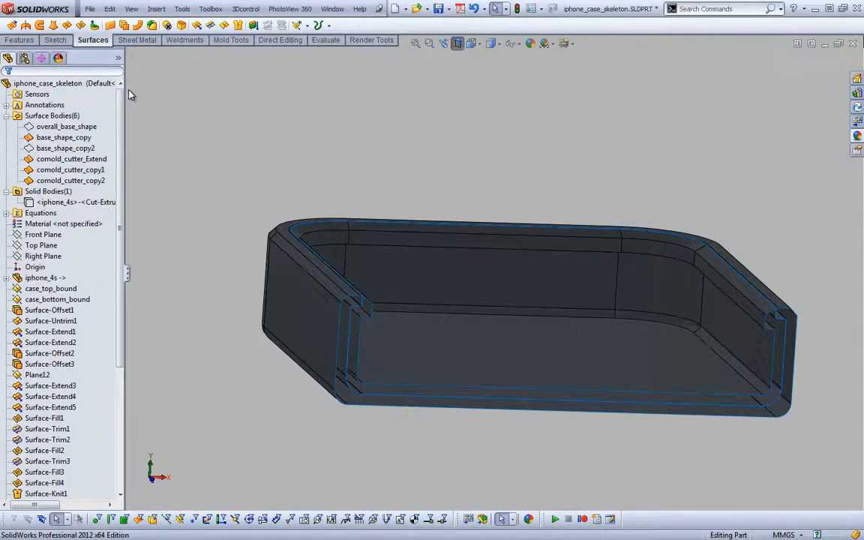
{"action": "left_click", "coordinate": [90, 159]}
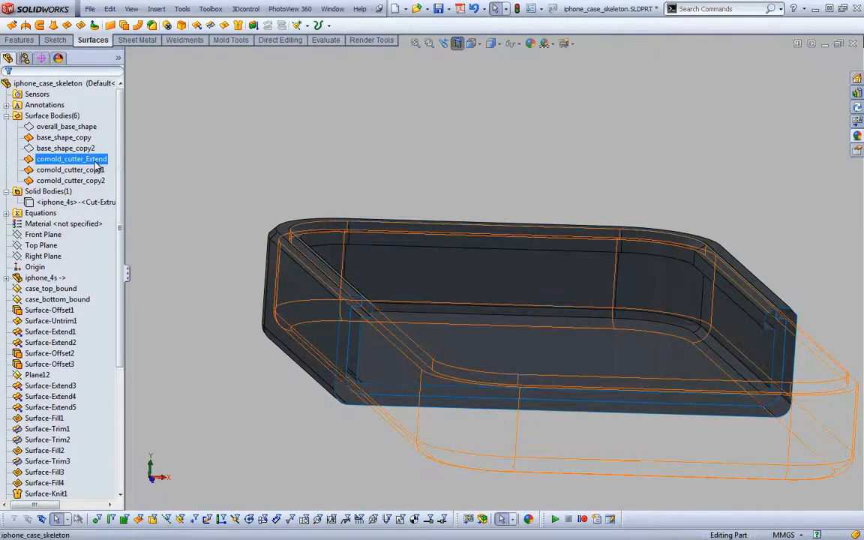
{"action": "left_click", "coordinate": [94, 182], "text": "ctrl"}
{"action": "left_click", "coordinate": [102, 165]}
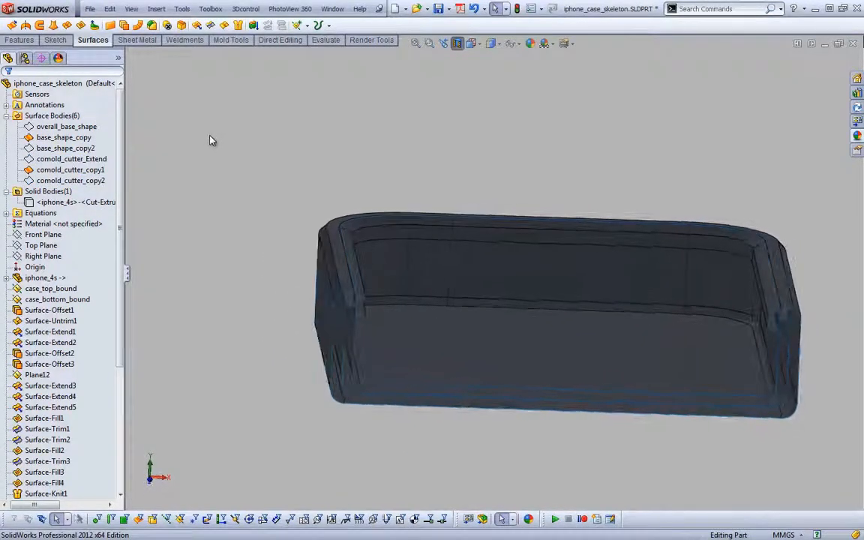
Mutually trim base_shape_copy and comold_cutter_copy1, removing the cutter's piece along the upper rim and the inner portion of the base shape
{"action": "key", "text": "s"}
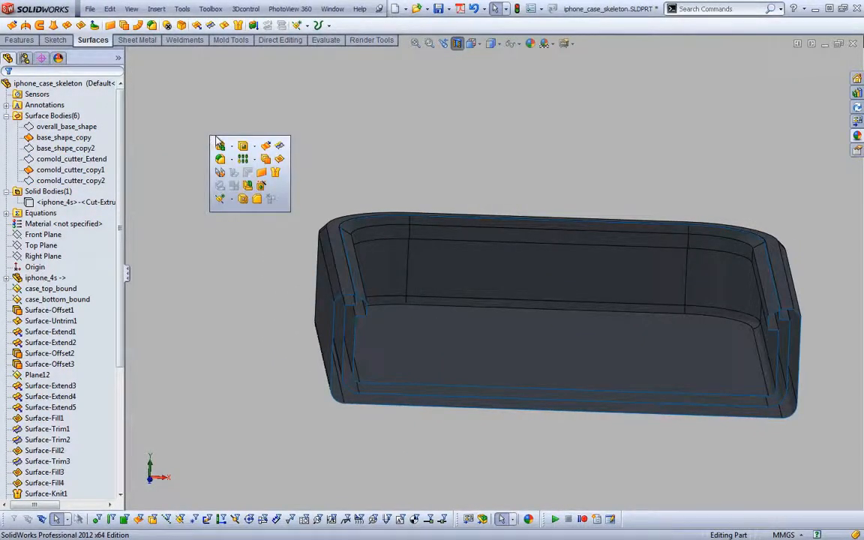
{"action": "left_click", "coordinate": [280, 146]}
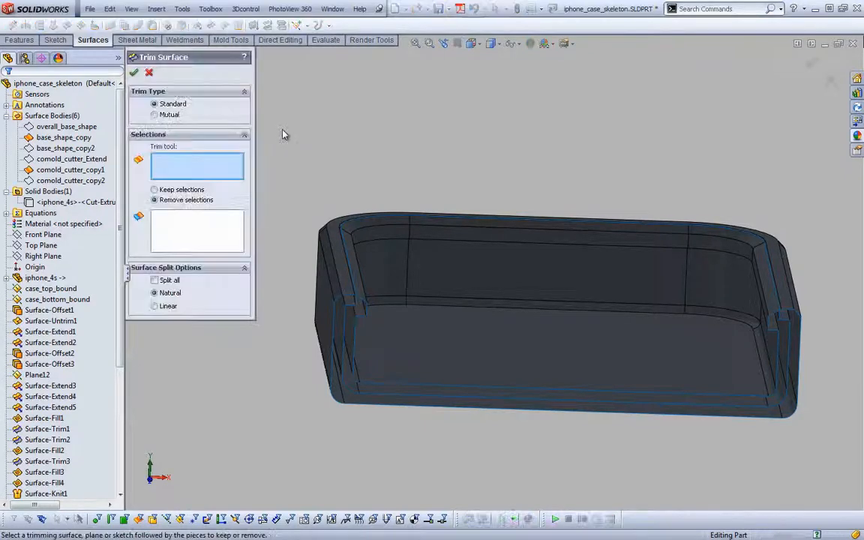
{"action": "left_click", "coordinate": [166, 116]}
{"action": "left_click", "coordinate": [347, 303]}
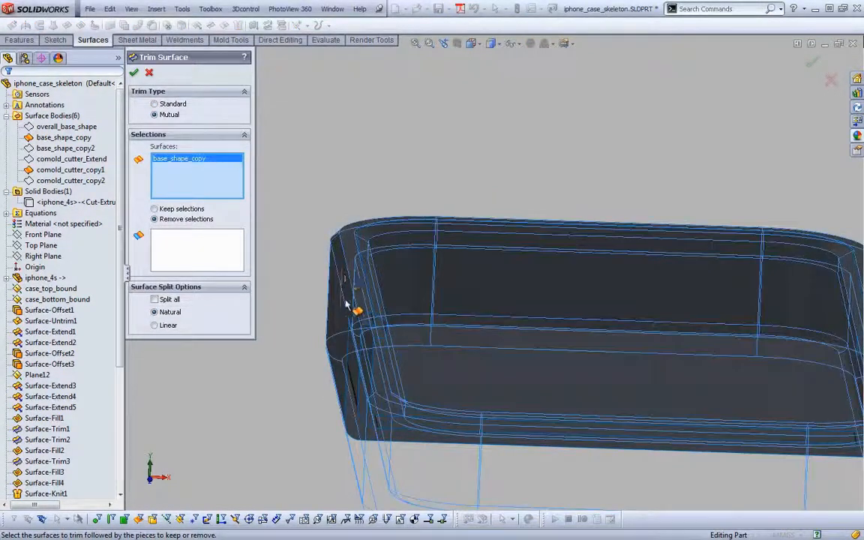
{"action": "left_click", "coordinate": [361, 328]}
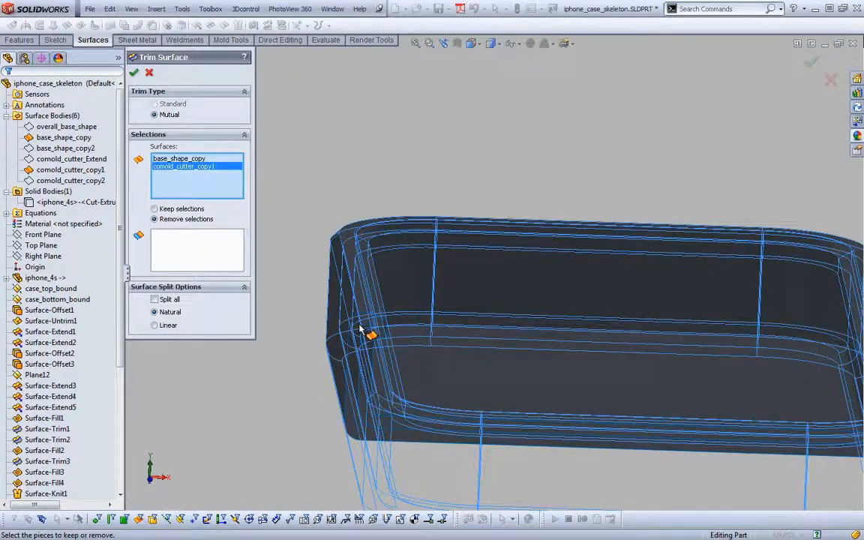
{"action": "left_click", "coordinate": [211, 249]}
{"action": "middle_click_drag", "start_coordinate": [381, 147], "coordinate": [446, 137]}
{"action": "scroll", "coordinate": [446, 136], "scroll_direction": "down", "scroll_amount": 8}
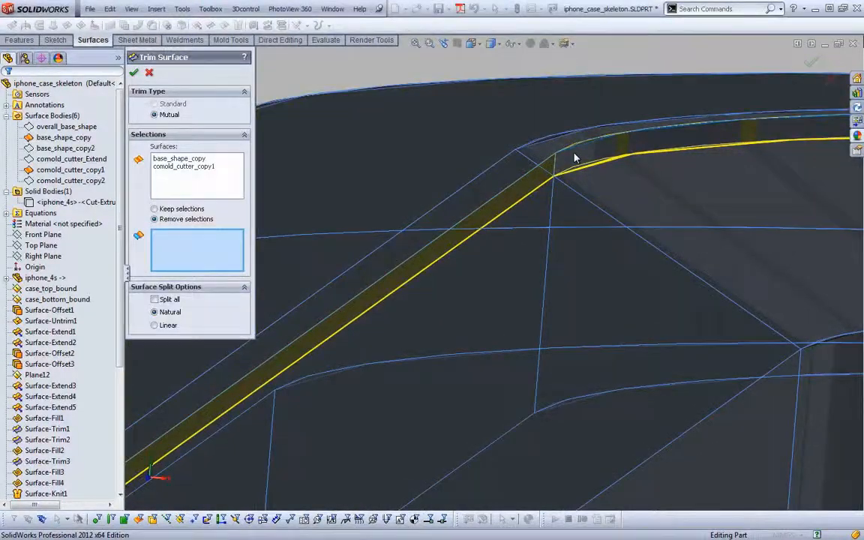
{"action": "left_click", "coordinate": [570, 161]}
{"action": "mouse_move", "coordinate": [570, 162]}
{"action": "middle_mouse_down"}
{"action": "mouse_move", "coordinate": [583, 162]}
{"action": "mouse_move", "coordinate": [574, 168]}
{"action": "middle_mouse_up"}
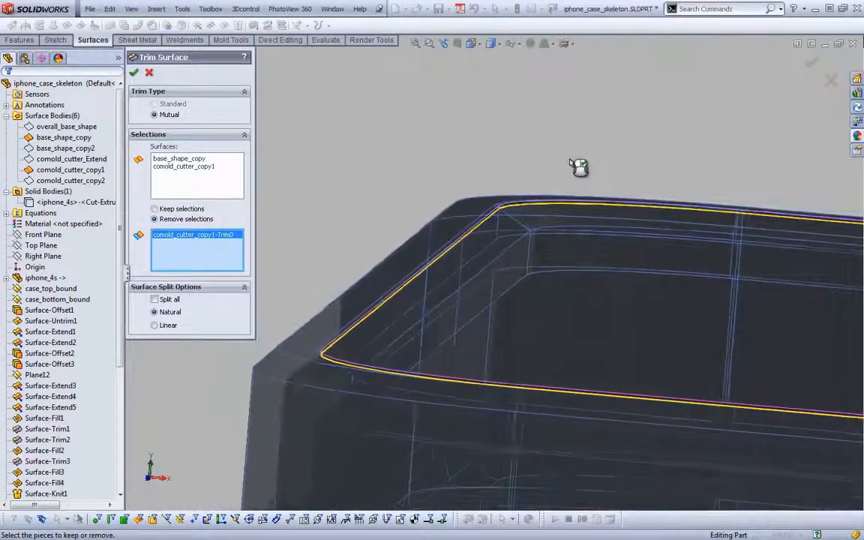
{"action": "left_click", "coordinate": [552, 225]}
{"action": "key", "text": "Return"}
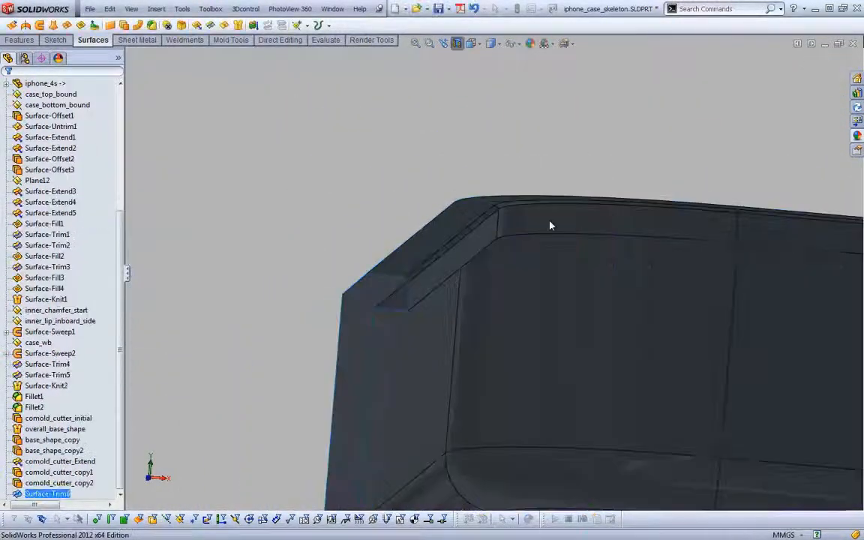
Show the iphone_4s solid body inside the trimmed case surface
{"action": "scroll", "coordinate": [339, 160], "scroll_direction": "up", "scroll_amount": 3}
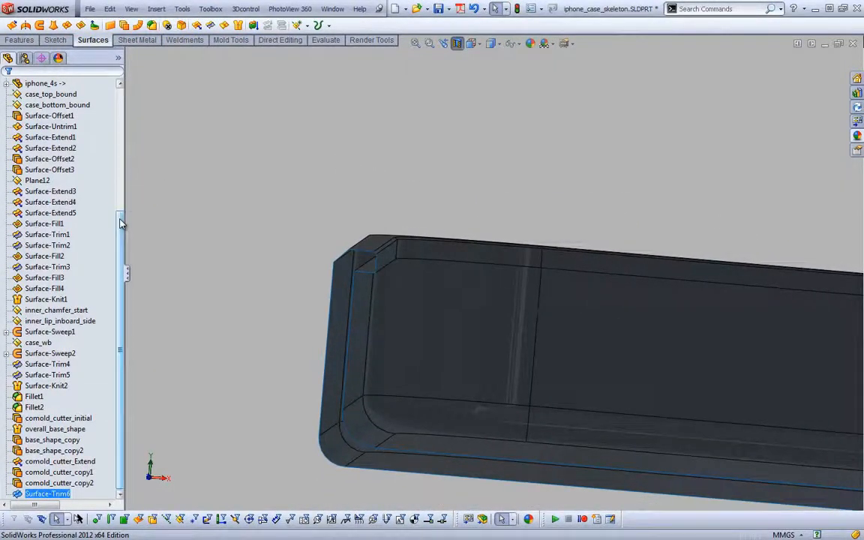
{"action": "scroll", "coordinate": [60, 192], "scroll_direction": "up", "scroll_amount": 6}
{"action": "left_click", "coordinate": [48, 181]}
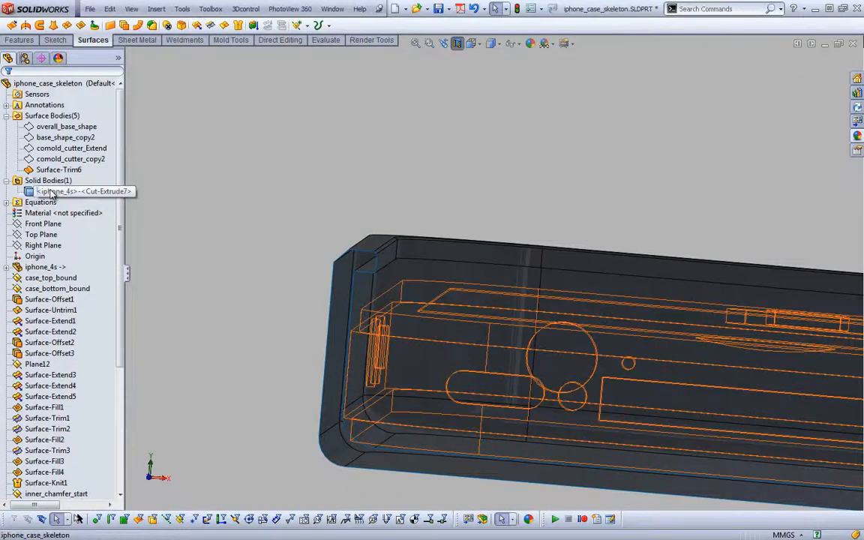
{"action": "right_click", "coordinate": [51, 192]}
{"action": "left_click", "coordinate": [59, 171]}
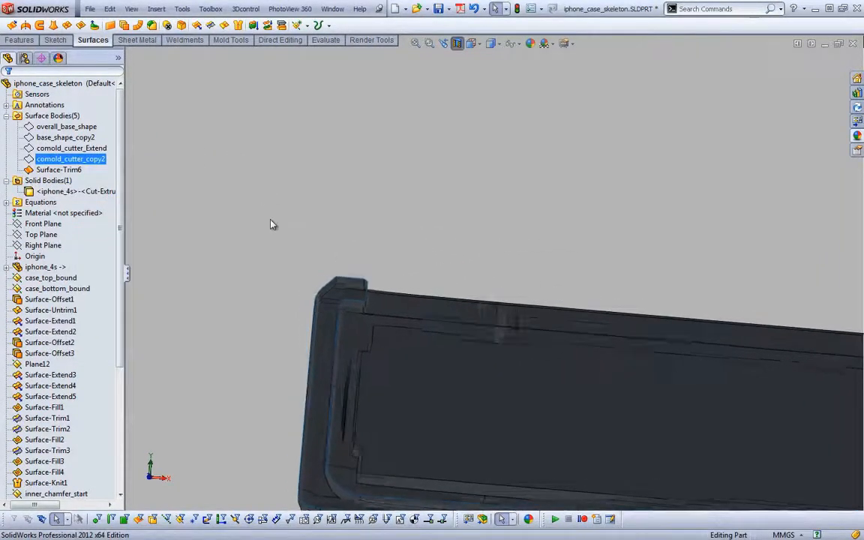
Inspect the trimmed surface around the phone in section and compare it with the case photos in Ottercase_1.pdf in Adobe Reader
{"action": "scroll", "coordinate": [300, 263], "scroll_direction": "down", "scroll_amount": 3}
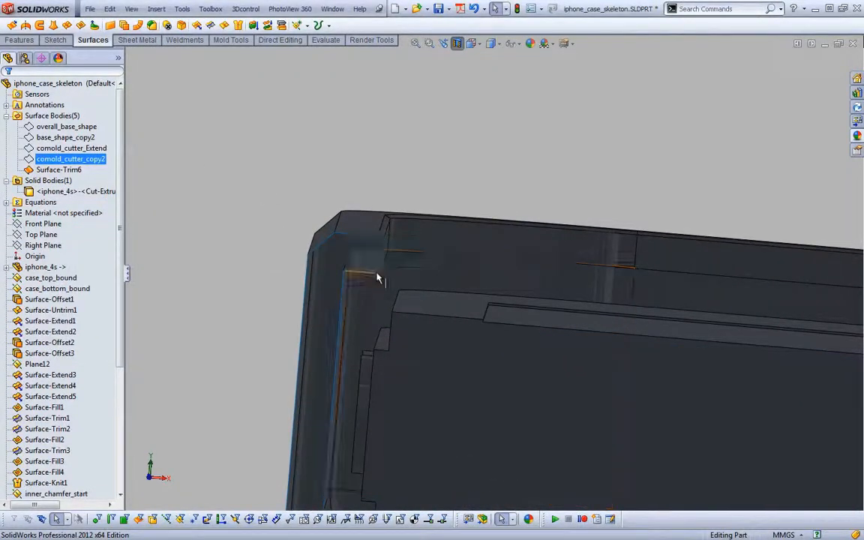
{"action": "middle_click_drag", "start_coordinate": [356, 234], "coordinate": [301, 346]}
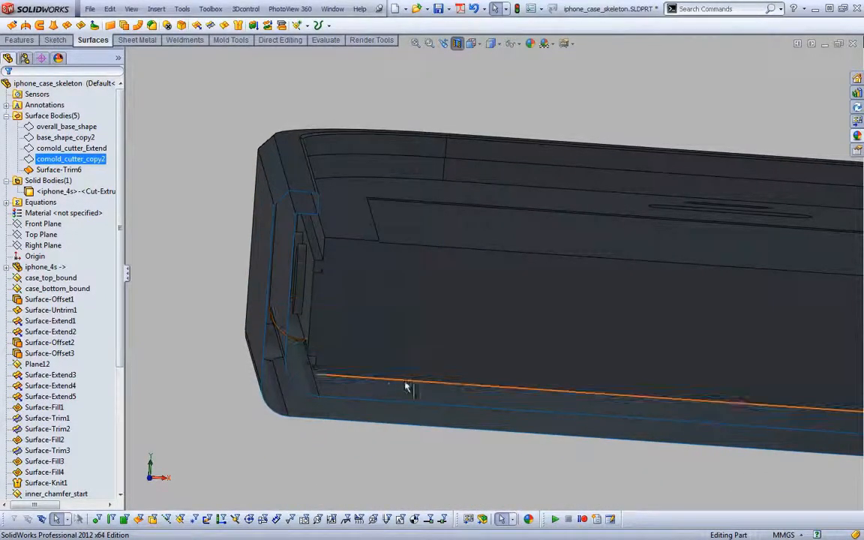
{"action": "key", "text": "alt+Tab"}
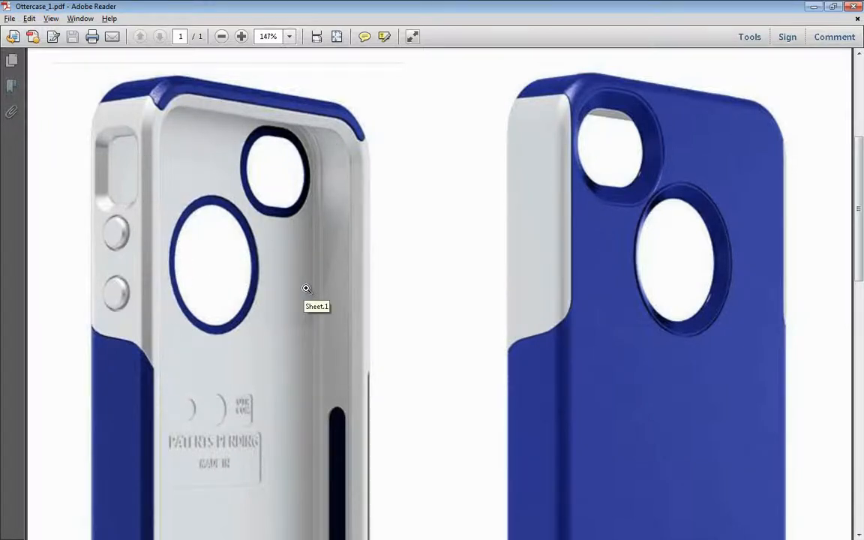
{"action": "key", "text": "alt+Tab"}
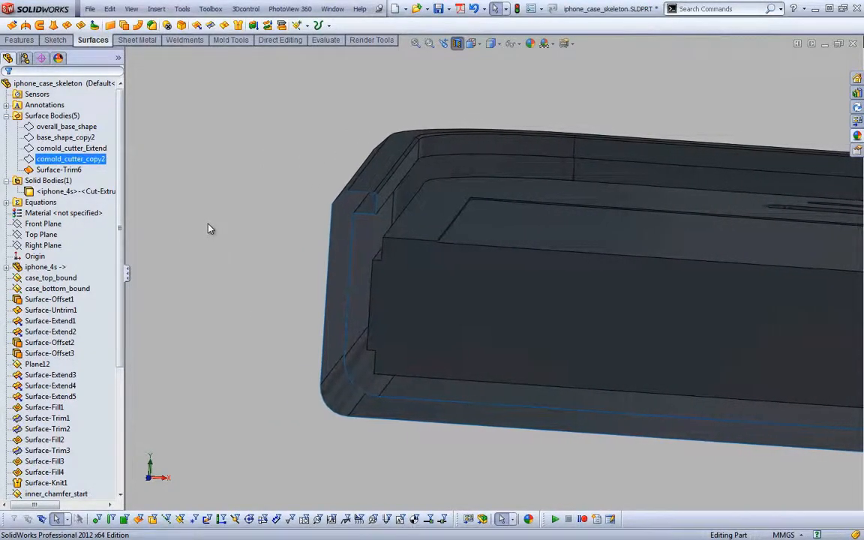
Hide the Surface-Trim6 surface body
{"action": "right_click", "coordinate": [68, 169]}
{"action": "left_click", "coordinate": [75, 147]}
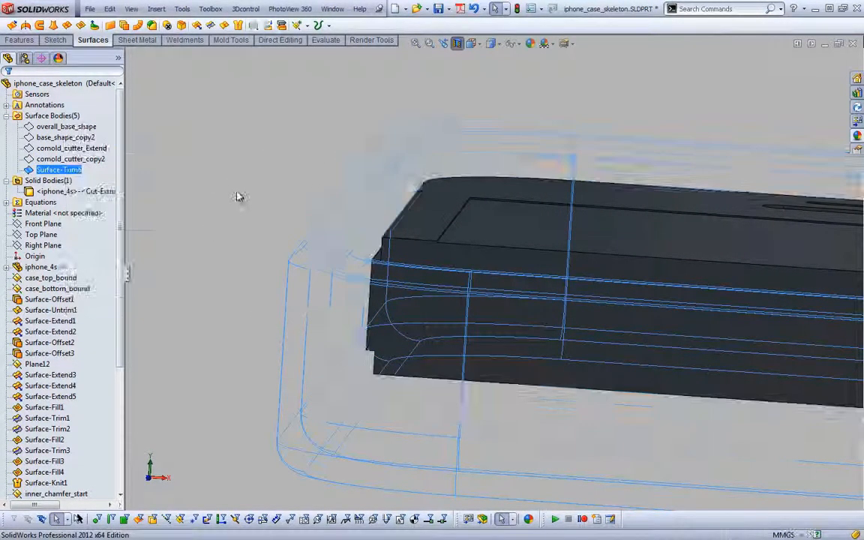
{"action": "left_click", "coordinate": [239, 195]}
Rename the Surface-Trim6 feature as plastic_basic_shape
{"action": "left_click_drag", "start_coordinate": [120, 221], "coordinate": [120, 351]}
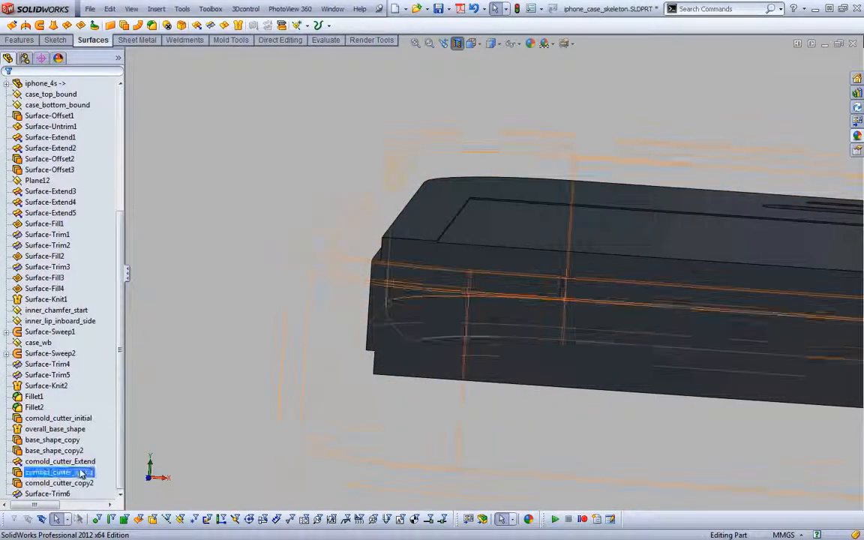
{"action": "left_click", "coordinate": [48, 494]}
{"action": "left_click", "coordinate": [48, 494]}
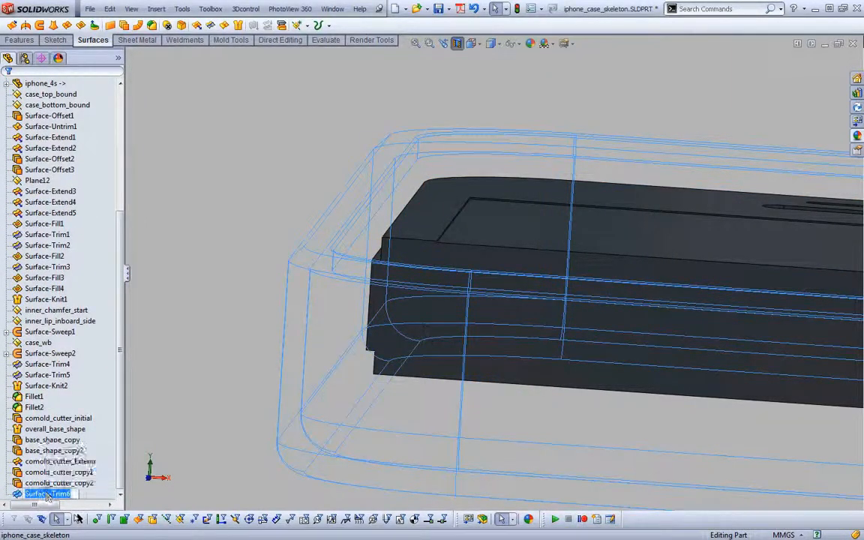
{"action": "type", "text": "plastic_basic_shape"}
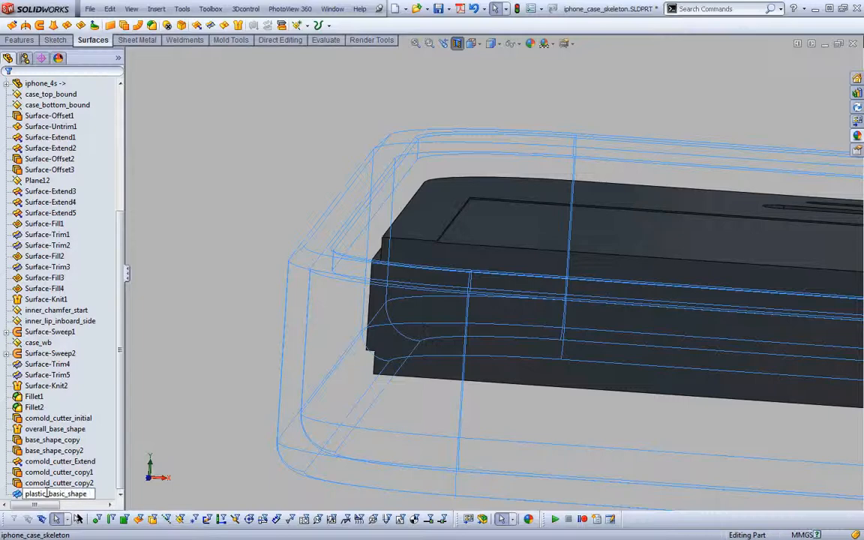
{"action": "key", "text": "Return"}
{"action": "left_click", "coordinate": [243, 169]}
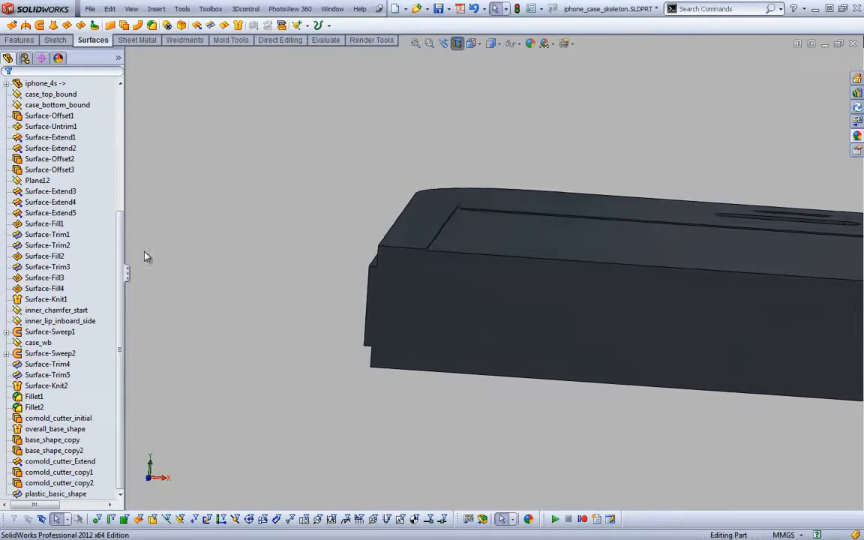
Show the comold_cutter_copy2 and base_shape_copy2 surface bodies
{"action": "left_click_drag", "start_coordinate": [122, 245], "coordinate": [108, 106]}
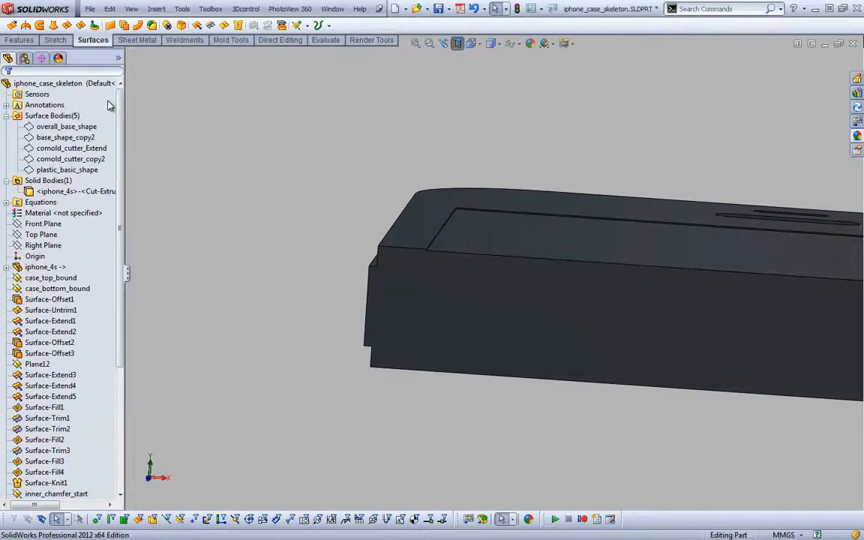
{"action": "left_click", "coordinate": [94, 160]}
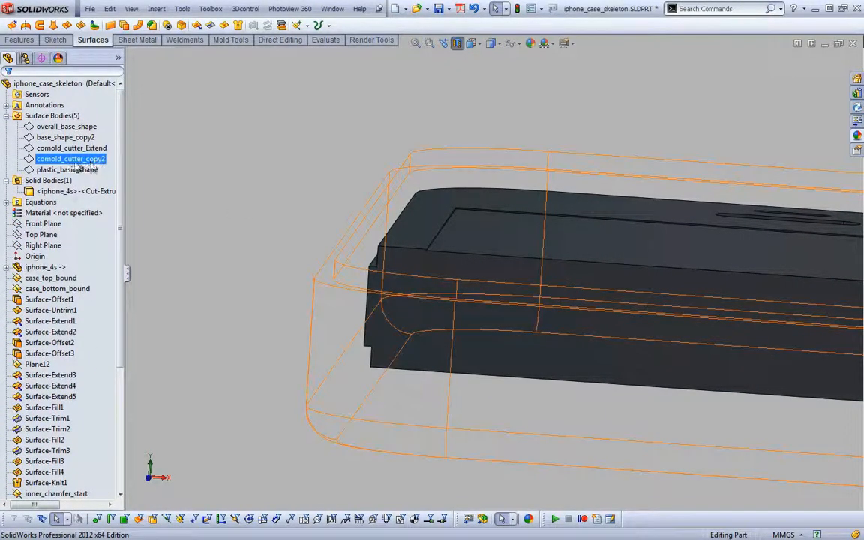
{"action": "left_click", "coordinate": [76, 162]}
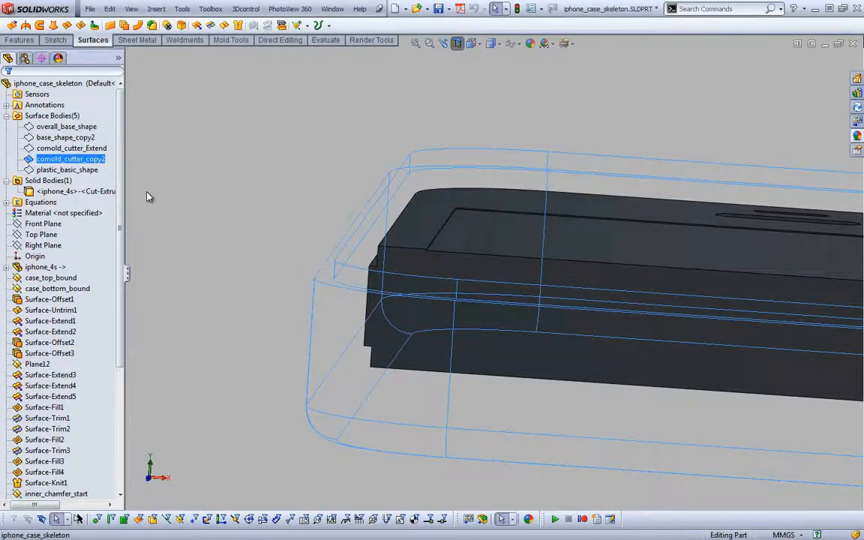
{"action": "left_click", "coordinate": [75, 137], "text": "ctrl"}
{"action": "left_click", "coordinate": [87, 127], "text": "ctrl"}
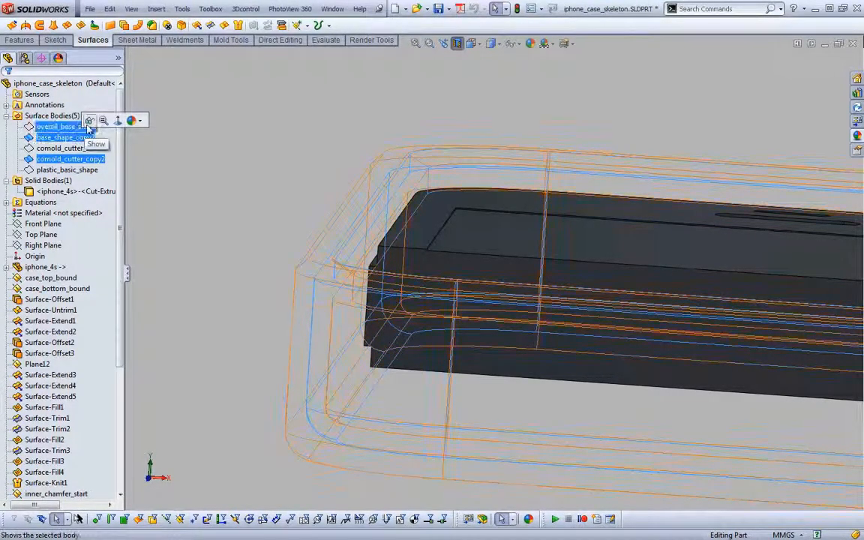
{"action": "left_click", "coordinate": [89, 123]}
{"action": "left_click", "coordinate": [286, 148]}
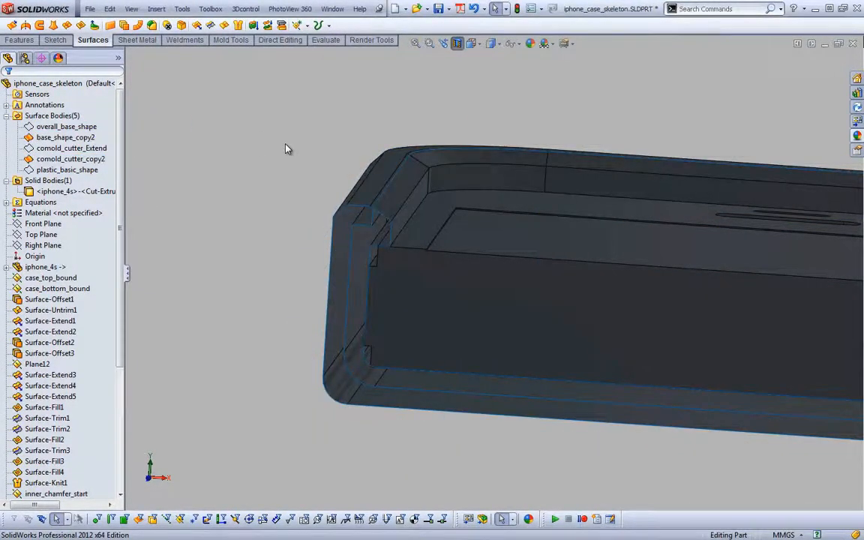
Mutually trim comold_cutter_copy2 and base_shape_copy2, removing the outer piece base_shape_copy2-Trim1 and the cutter piece comold_cutter_copy2-Trim0
{"action": "key", "text": "s"}
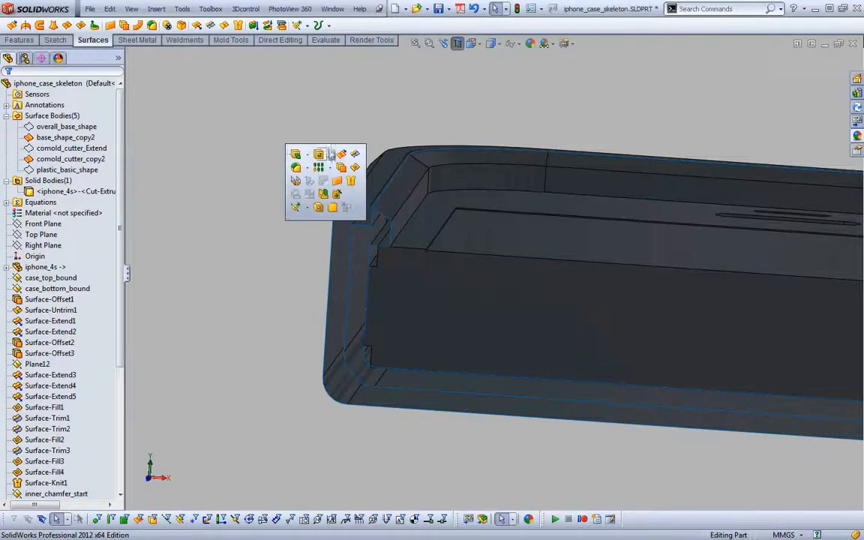
{"action": "left_click", "coordinate": [338, 155]}
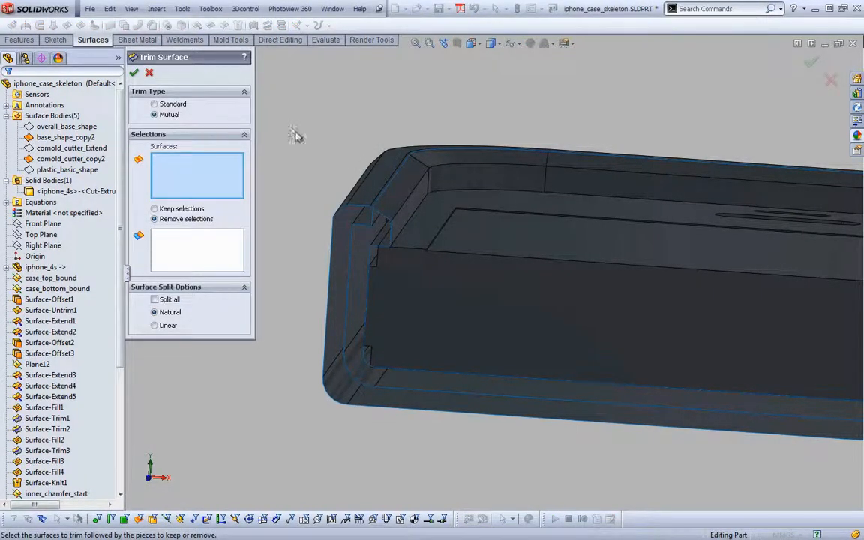
{"action": "left_click", "coordinate": [373, 224]}
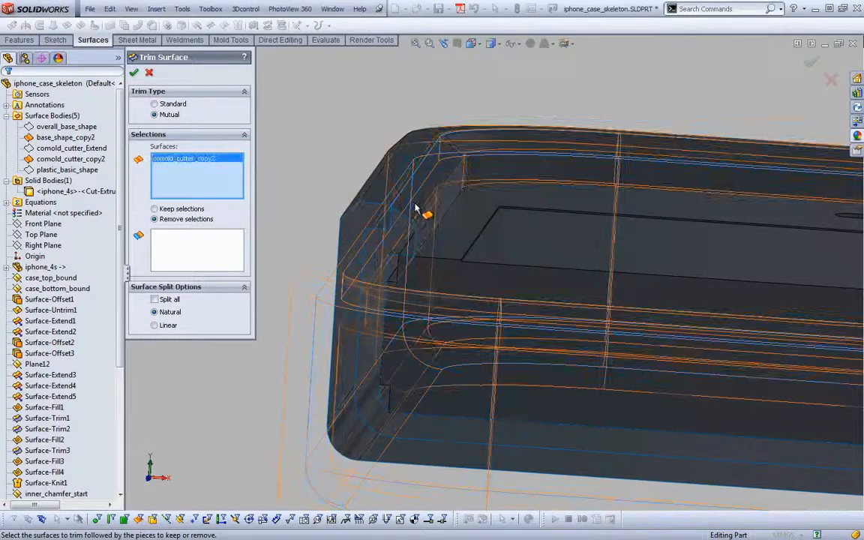
{"action": "left_click", "coordinate": [417, 208]}
{"action": "left_click", "coordinate": [208, 252]}
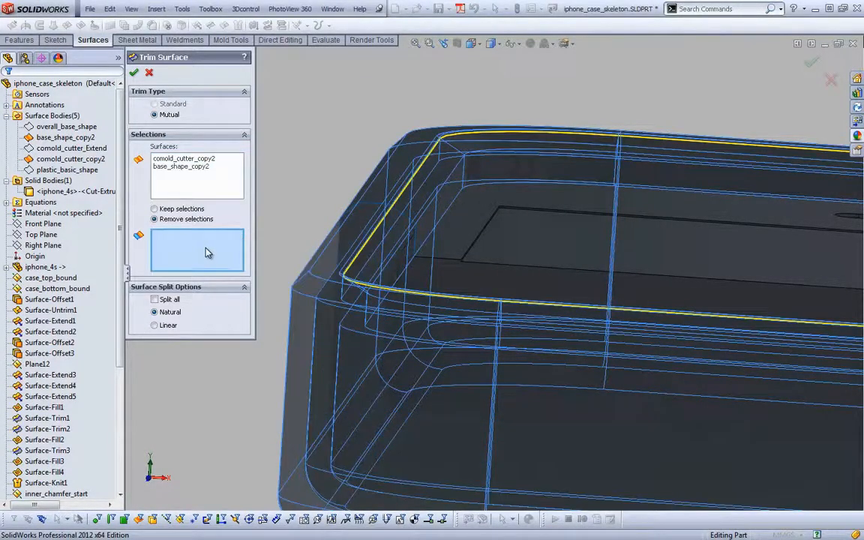
{"action": "left_click", "coordinate": [386, 186]}
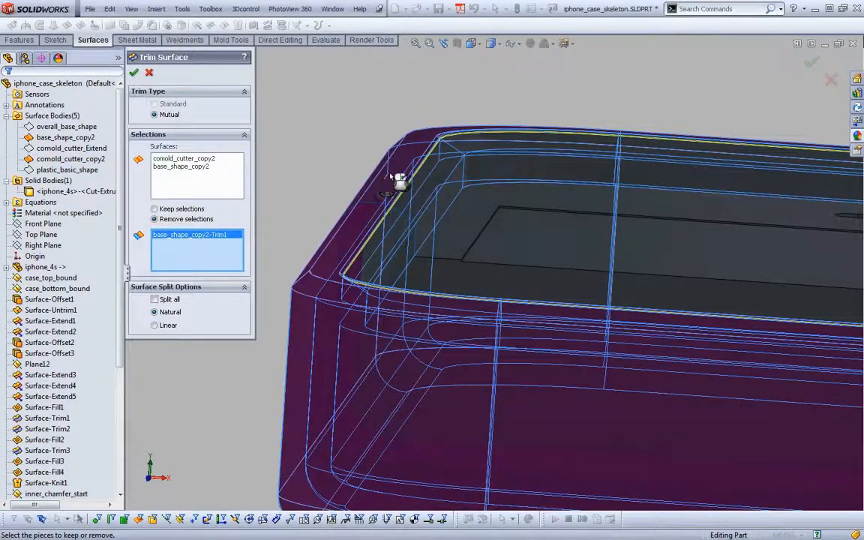
{"action": "left_click", "coordinate": [455, 140]}
{"action": "scroll", "coordinate": [457, 141], "scroll_direction": "down", "scroll_amount": 5}
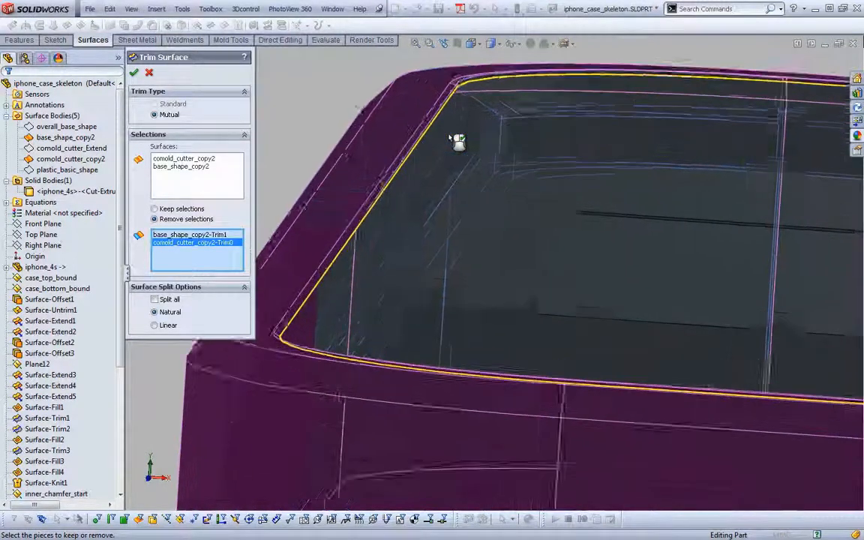
{"action": "scroll", "coordinate": [457, 141], "scroll_direction": "up", "scroll_amount": 2}
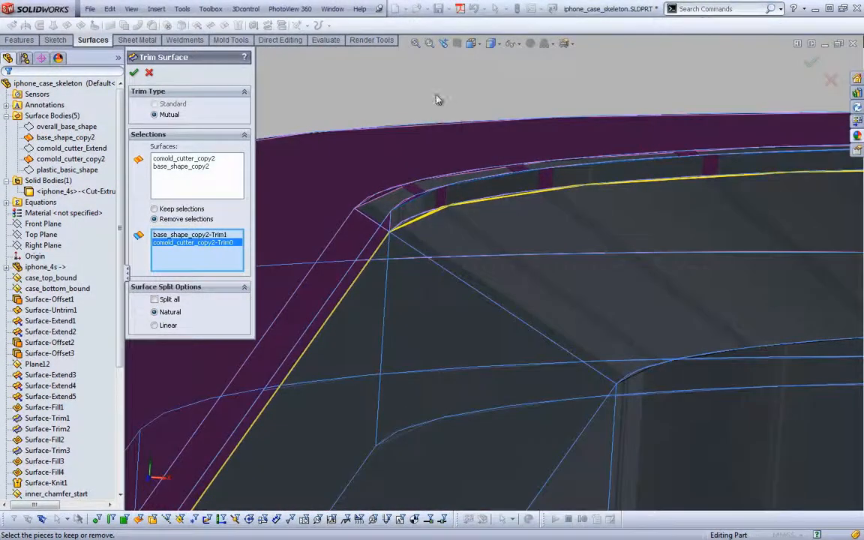
{"action": "left_click", "coordinate": [135, 74]}
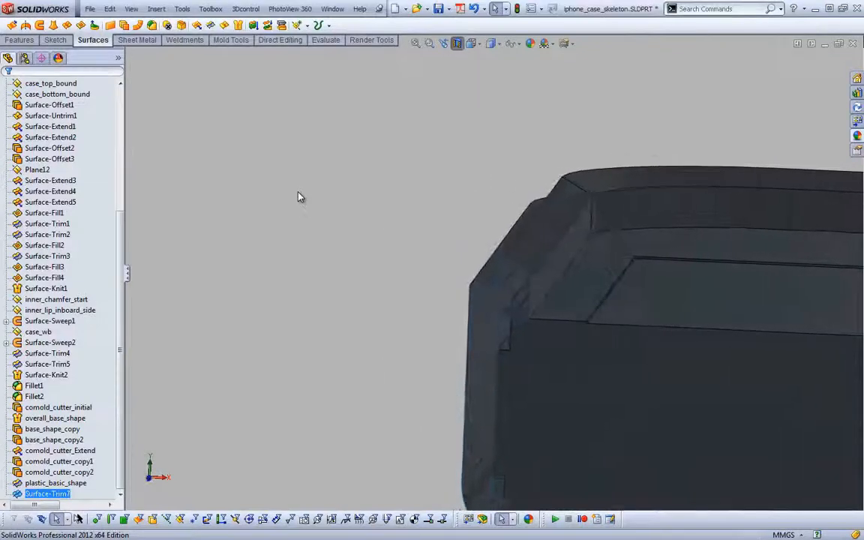
Show the plastic_basic_shape surface body together with the newly trimmed surface
{"action": "left_click_drag", "start_coordinate": [122, 293], "coordinate": [129, 127]}
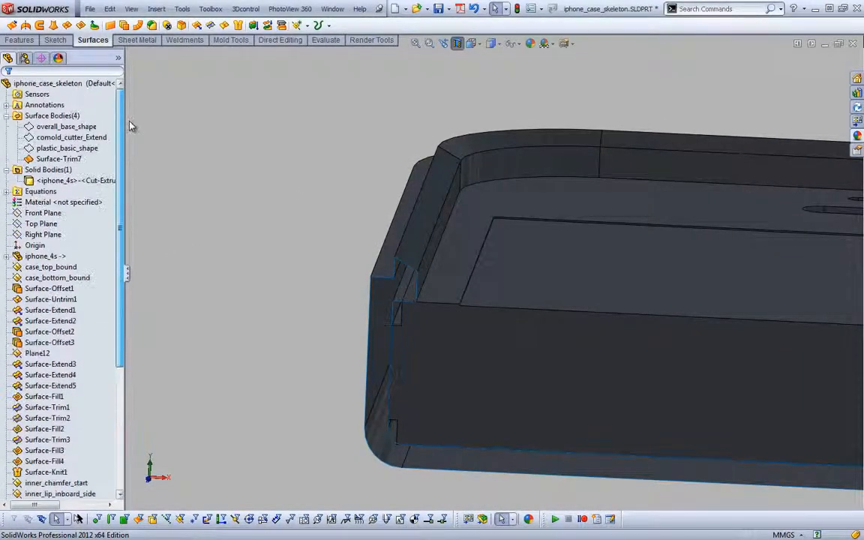
{"action": "right_click", "coordinate": [89, 147]}
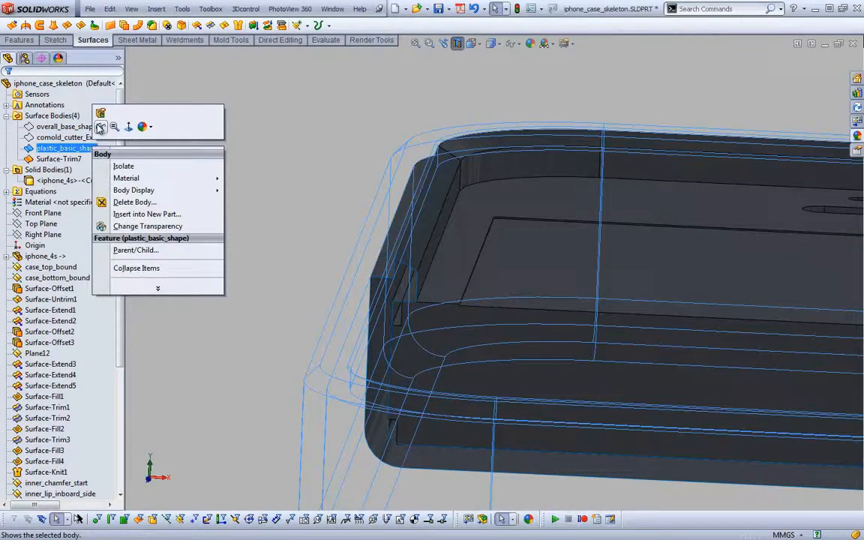
{"action": "left_click", "coordinate": [233, 135]}
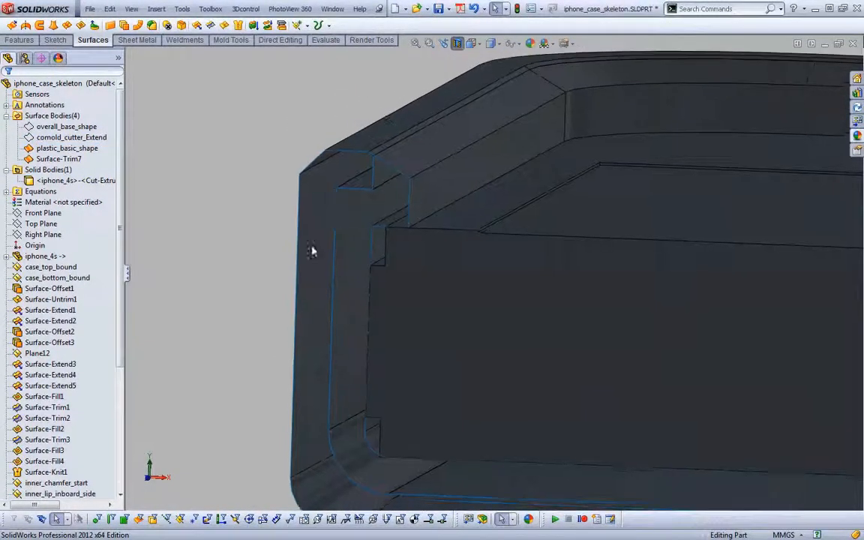
Rename the Surface-Trim7 feature as rubber_basic_shape
{"action": "left_click_drag", "start_coordinate": [120, 337], "coordinate": [120, 394]}
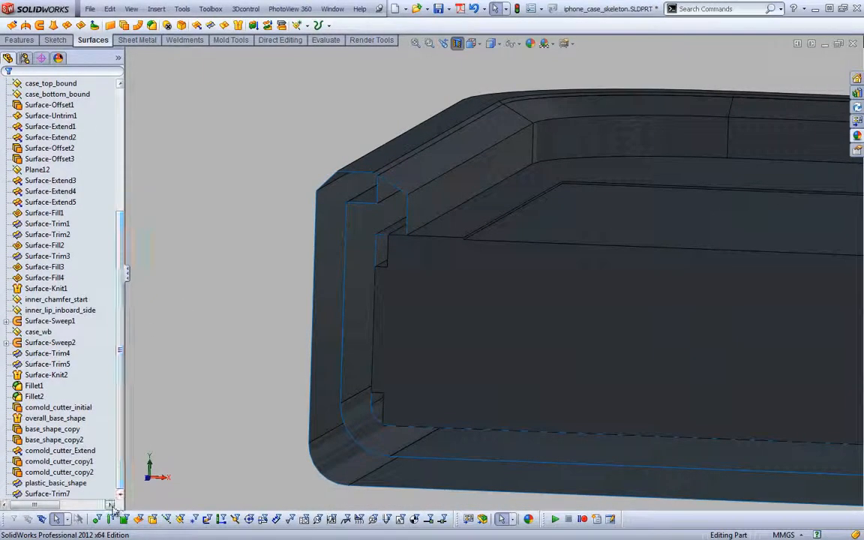
{"action": "left_click", "coordinate": [47, 494]}
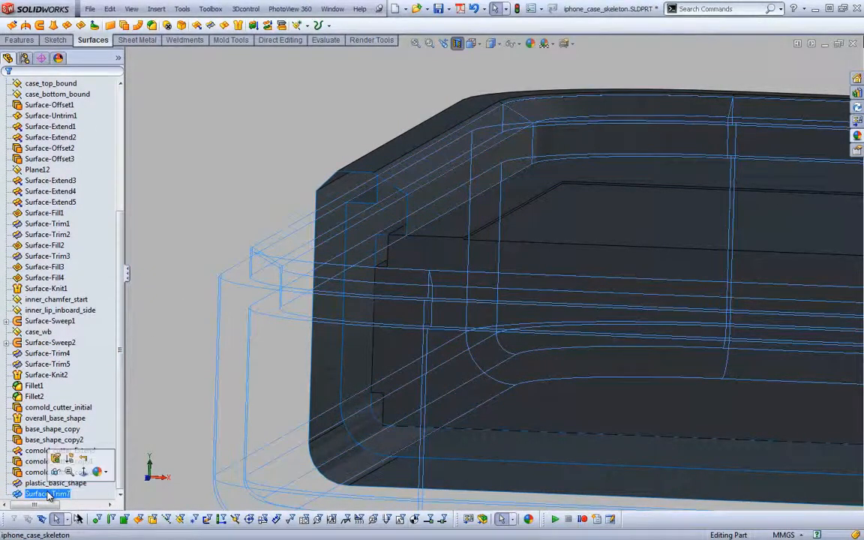
{"action": "left_click", "coordinate": [48, 494]}
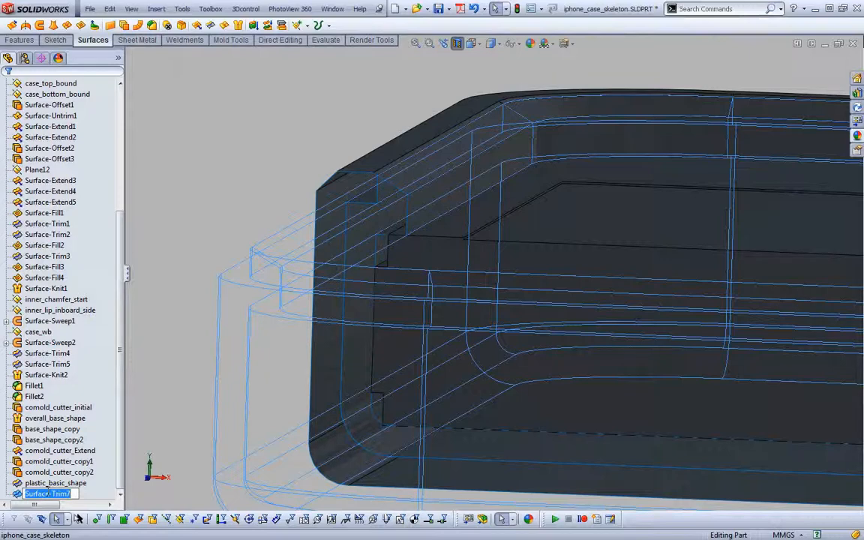
{"action": "type", "text": "rubber_"}
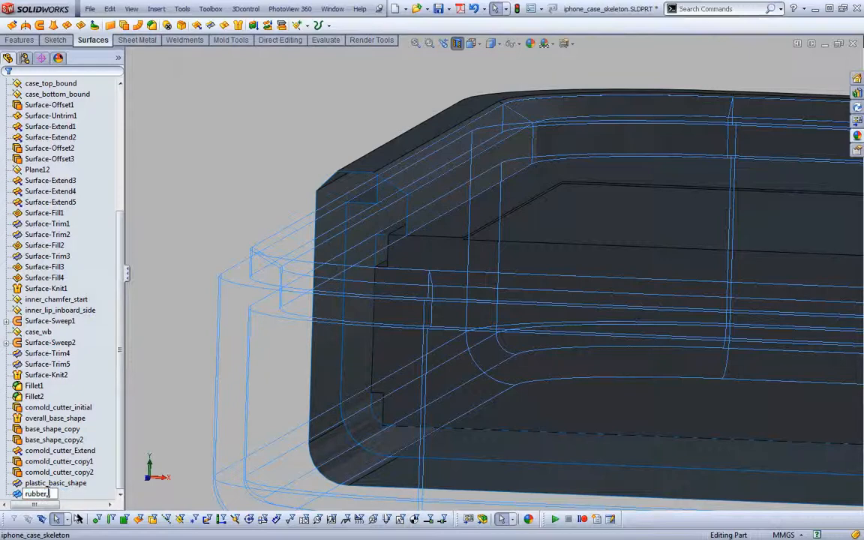
{"action": "type", "text": "basic_shape"}
{"action": "key", "text": "Return"}
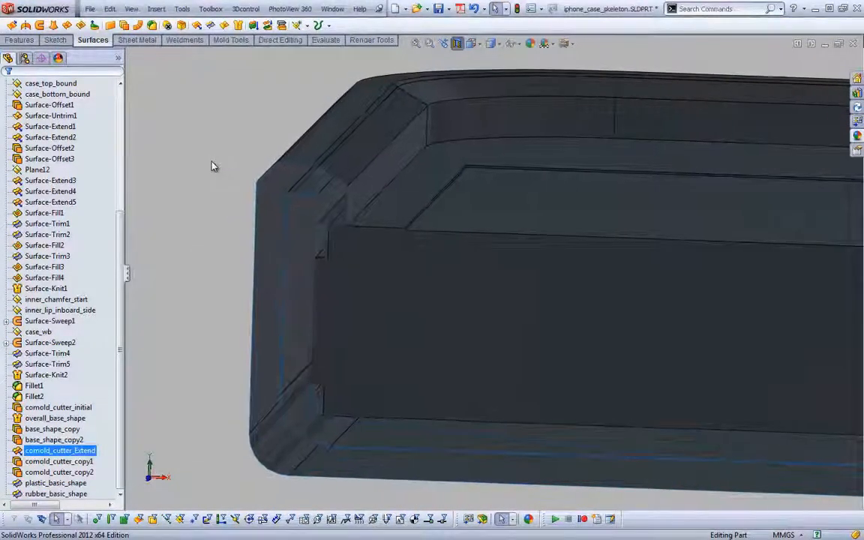
Turn off the section view and examine the plastic and rubber areas in the case photos of Ottercase_1.pdf in Adobe Reader
{"action": "left_click", "coordinate": [459, 45]}
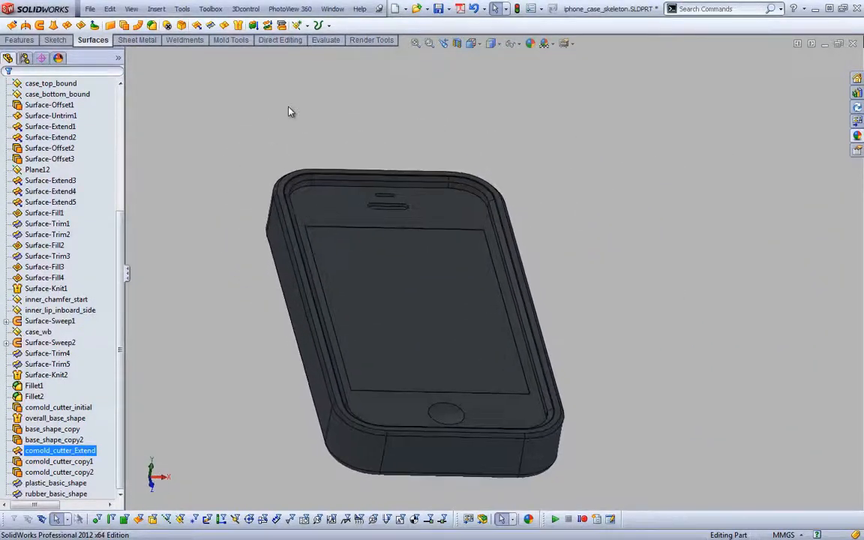
{"action": "key", "text": "alt+Tab"}
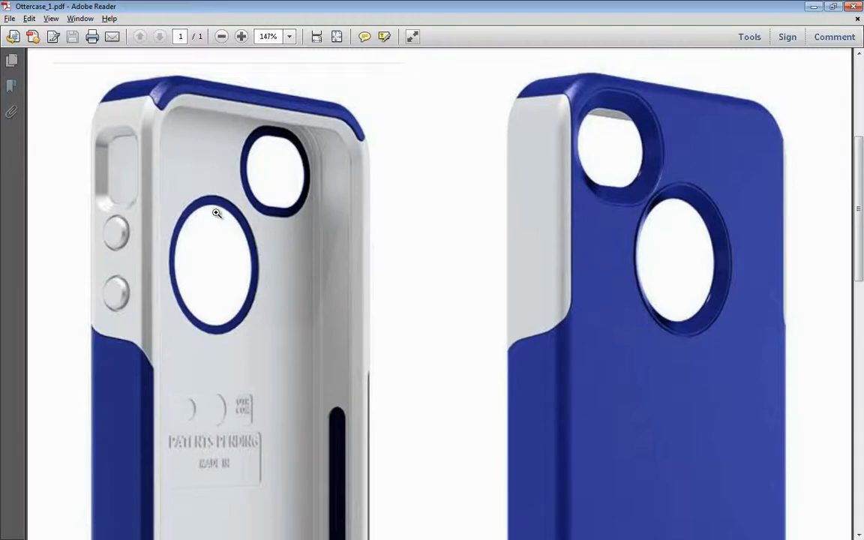
{"action": "scroll", "coordinate": [284, 195], "scroll_direction": "down", "scroll_amount": 4}
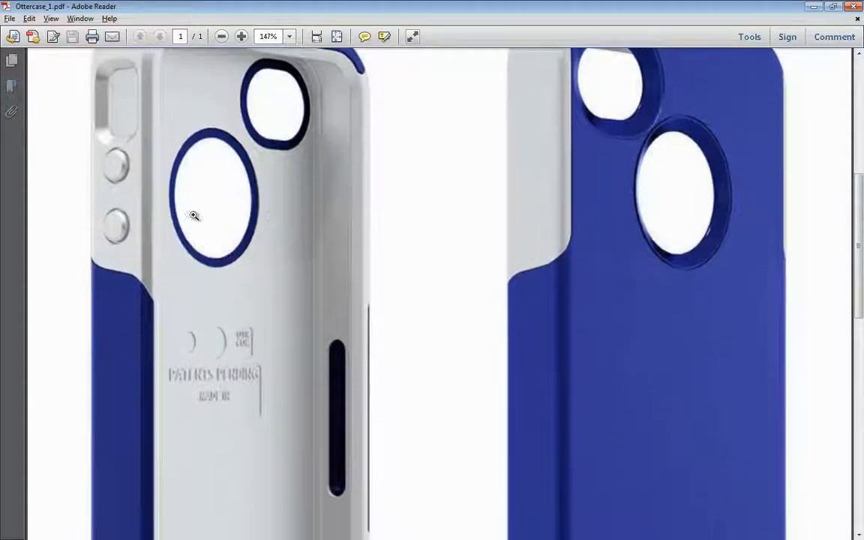
{"action": "scroll", "coordinate": [322, 326], "scroll_direction": "down", "scroll_amount": 4}
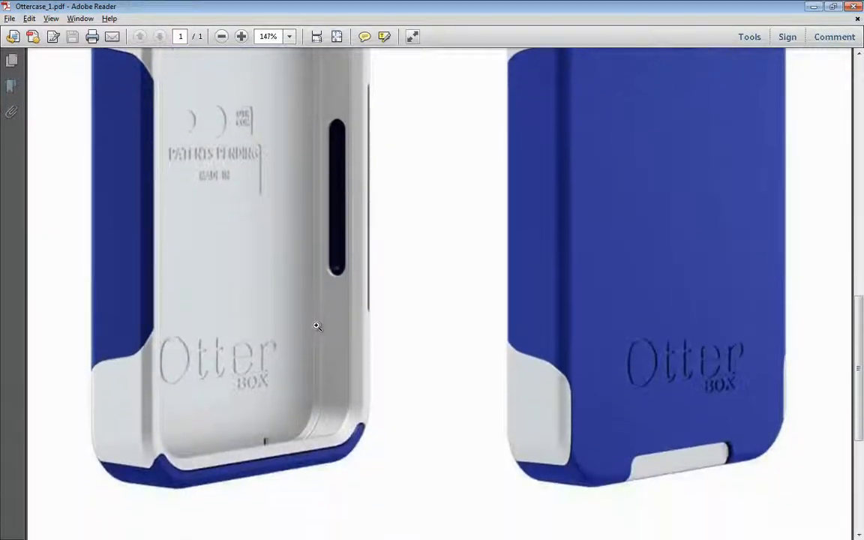
{"action": "scroll", "coordinate": [292, 463], "scroll_direction": "up", "scroll_amount": 6}
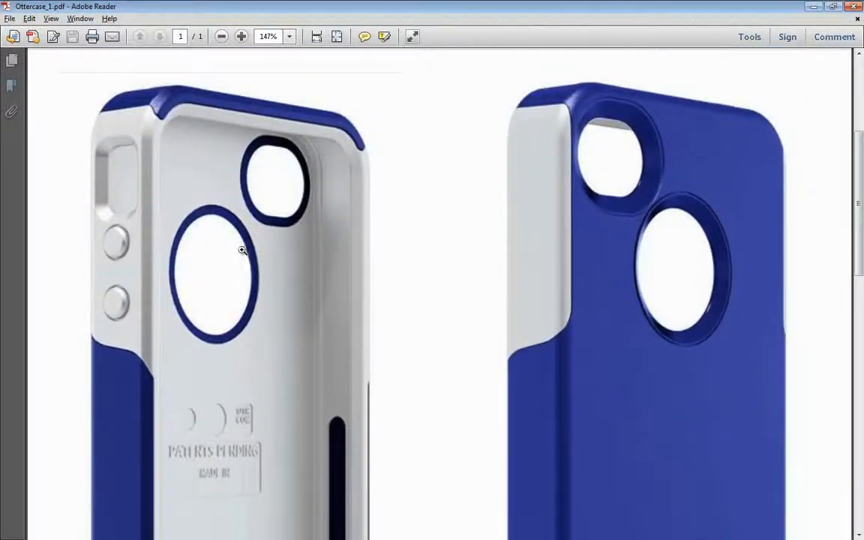
{"action": "scroll", "coordinate": [224, 233], "scroll_direction": "up", "scroll_amount": 1}
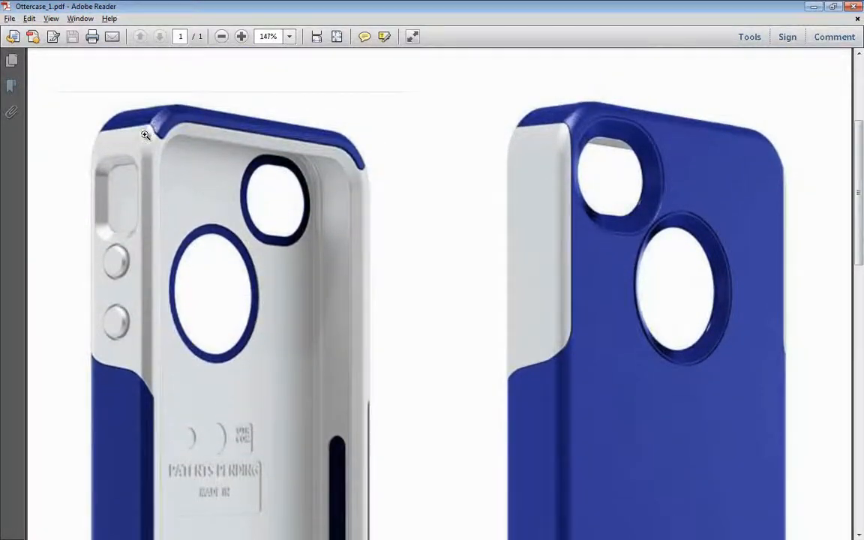